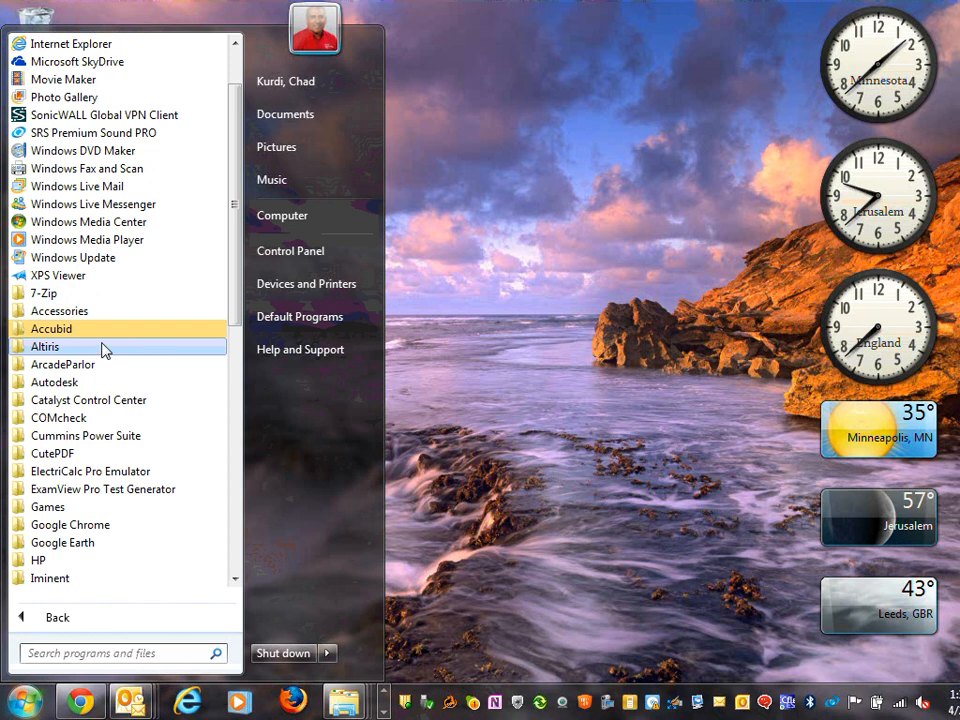
- Look through the installed Autodesk programs, expanding the AutoCAD 2013 - English folder
{"action": "left_click", "coordinate": [83, 385]}
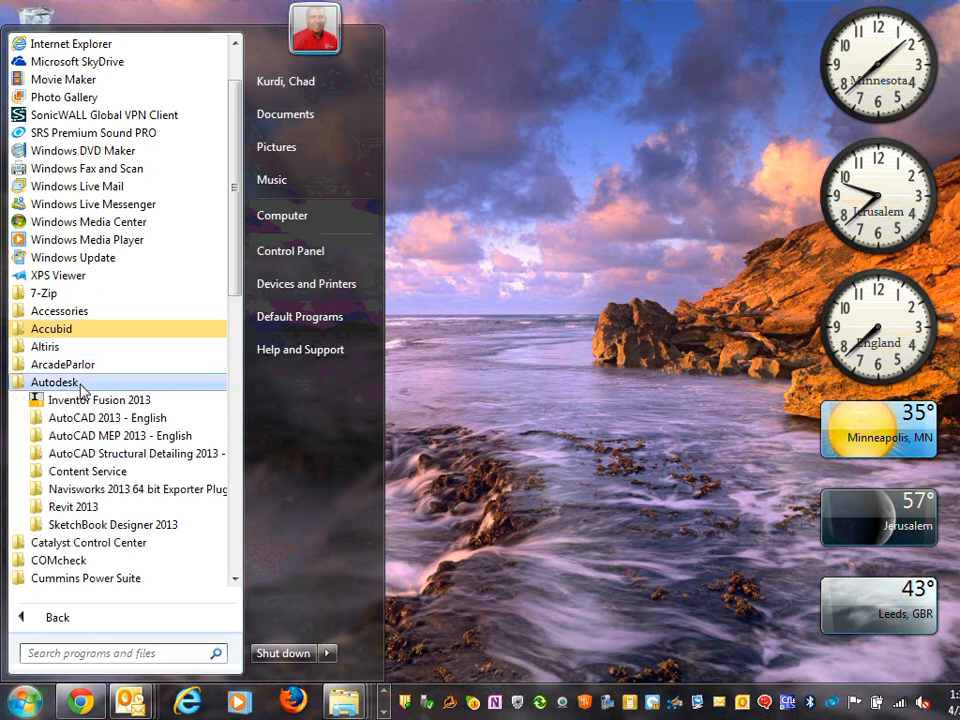
{"action": "scroll", "coordinate": [137, 380], "scroll_direction": "down", "scroll_amount": 1}
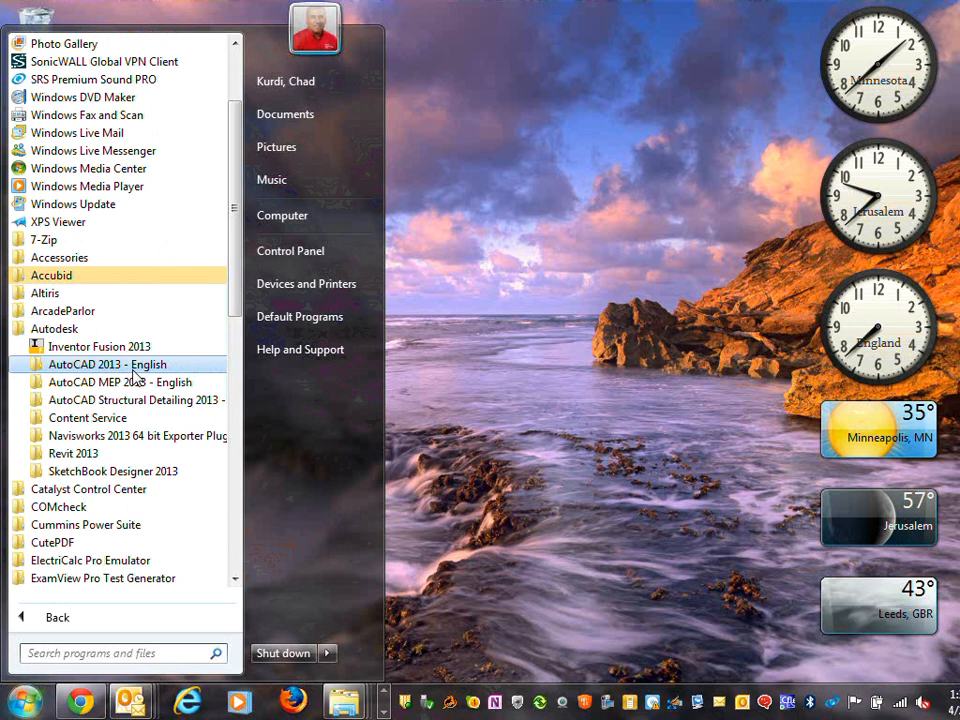
{"action": "left_click", "coordinate": [133, 366]}
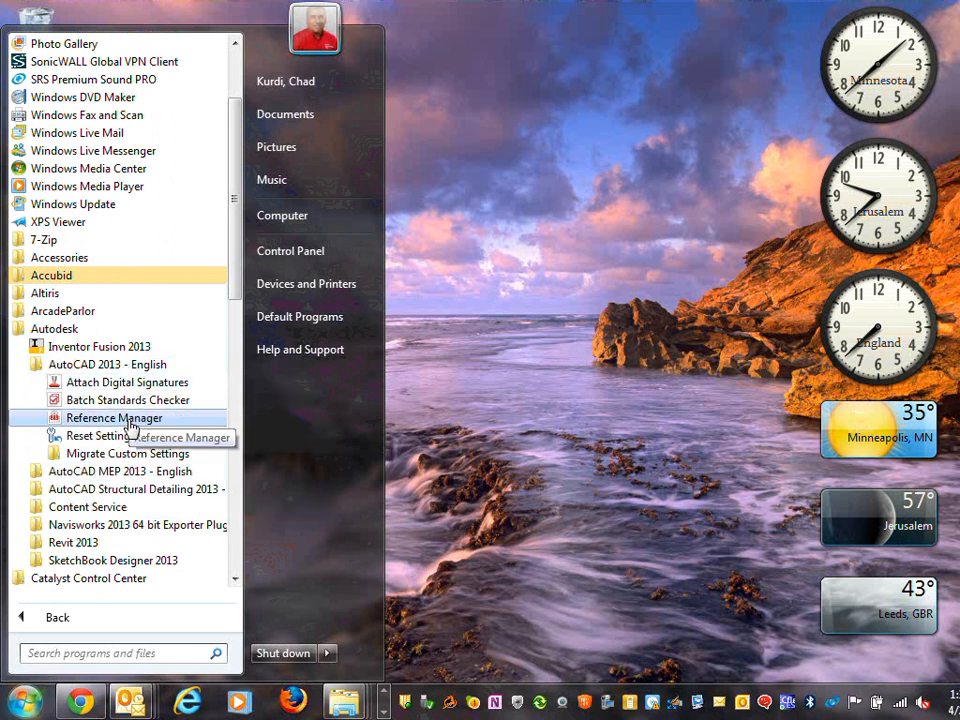
- Launch AutoCAD 2013 from its pinned shortcut, and dismiss the borrowed-license notice and the Welcome window
{"action": "left_click", "coordinate": [383, 707]}
{"action": "left_click", "coordinate": [382, 712]}
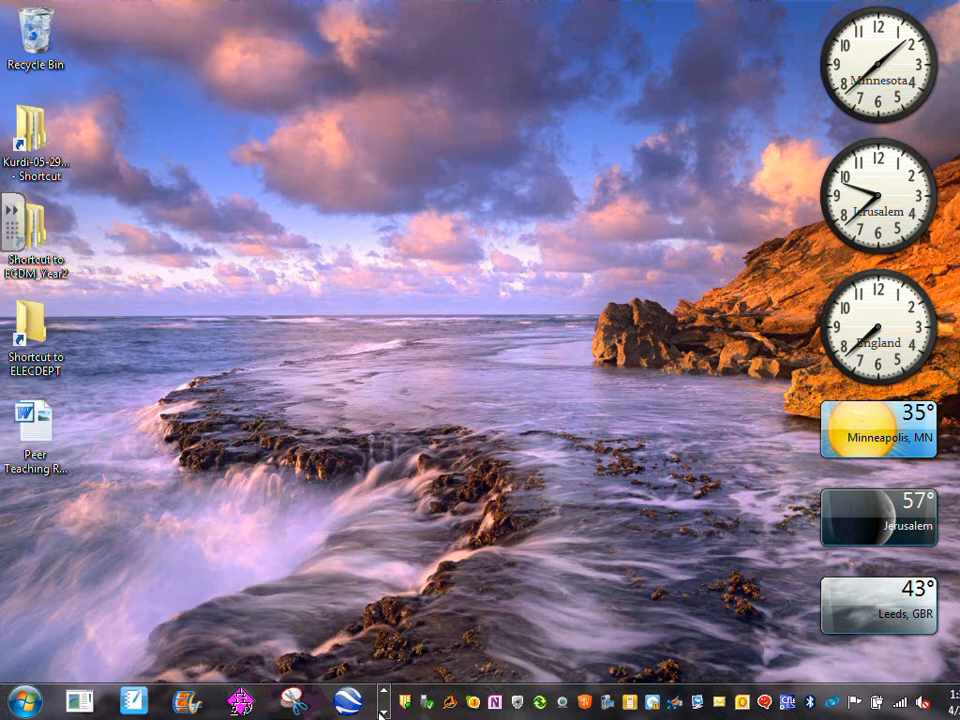
{"action": "left_click", "coordinate": [382, 712]}
{"action": "left_click", "coordinate": [384, 690]}
{"action": "left_click", "coordinate": [384, 690]}
{"action": "left_click", "coordinate": [385, 692]}
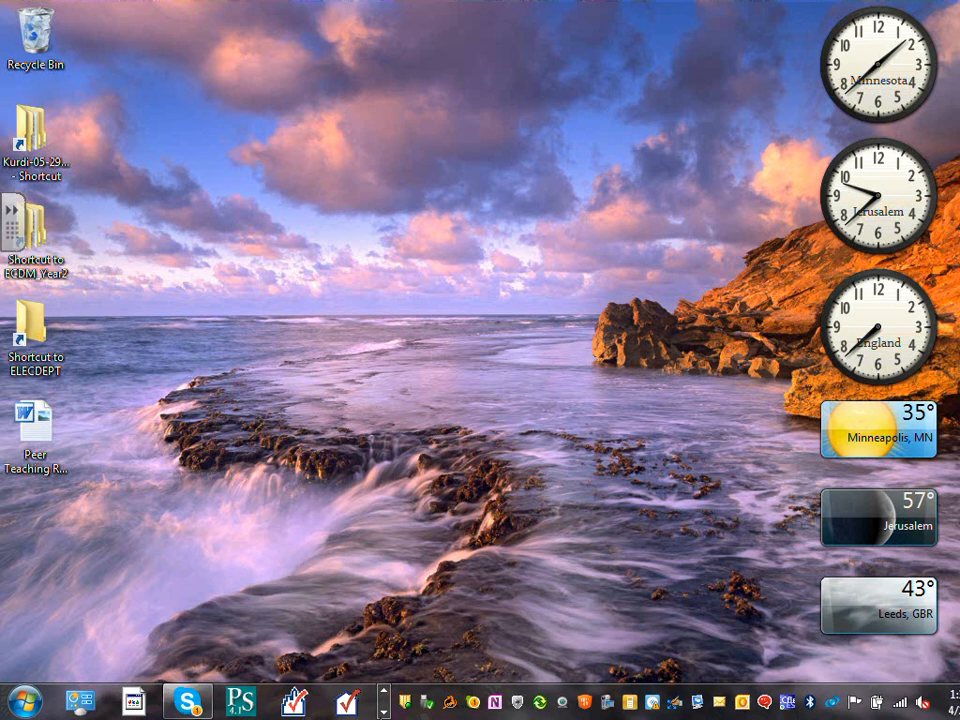
{"action": "left_click", "coordinate": [383, 712]}
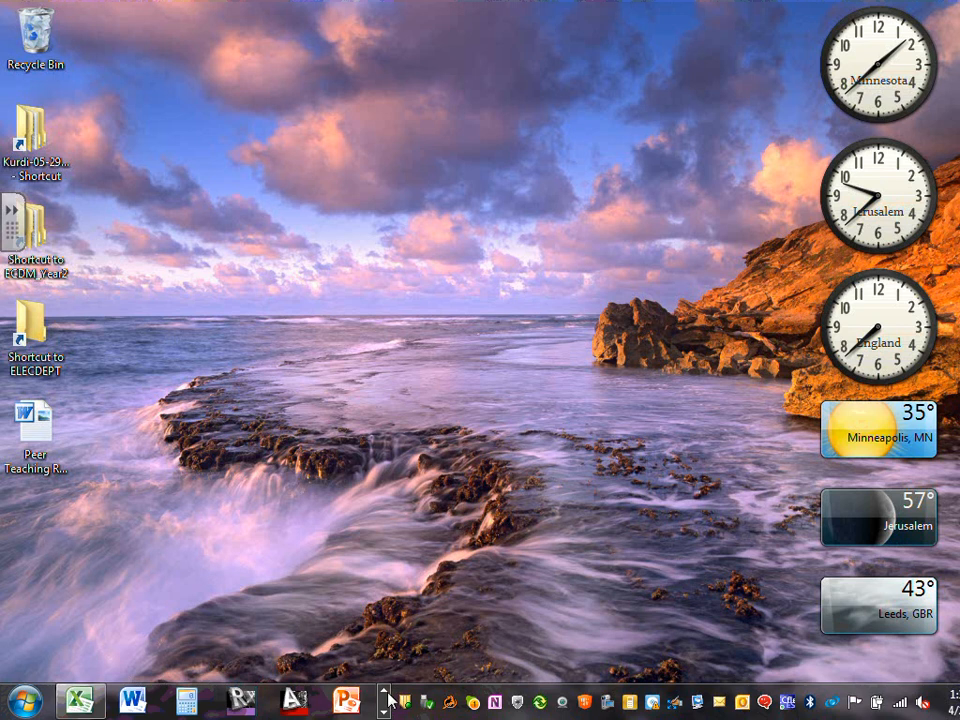
{"action": "left_click", "coordinate": [383, 712]}
{"action": "left_click", "coordinate": [384, 713]}
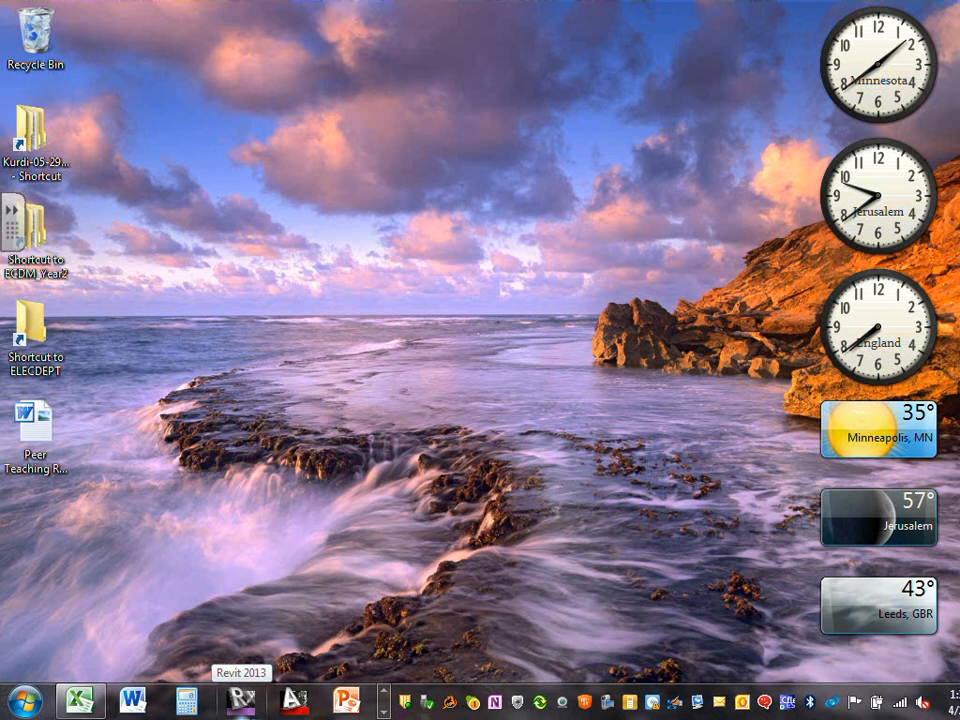
{"action": "left_click", "coordinate": [297, 706]}
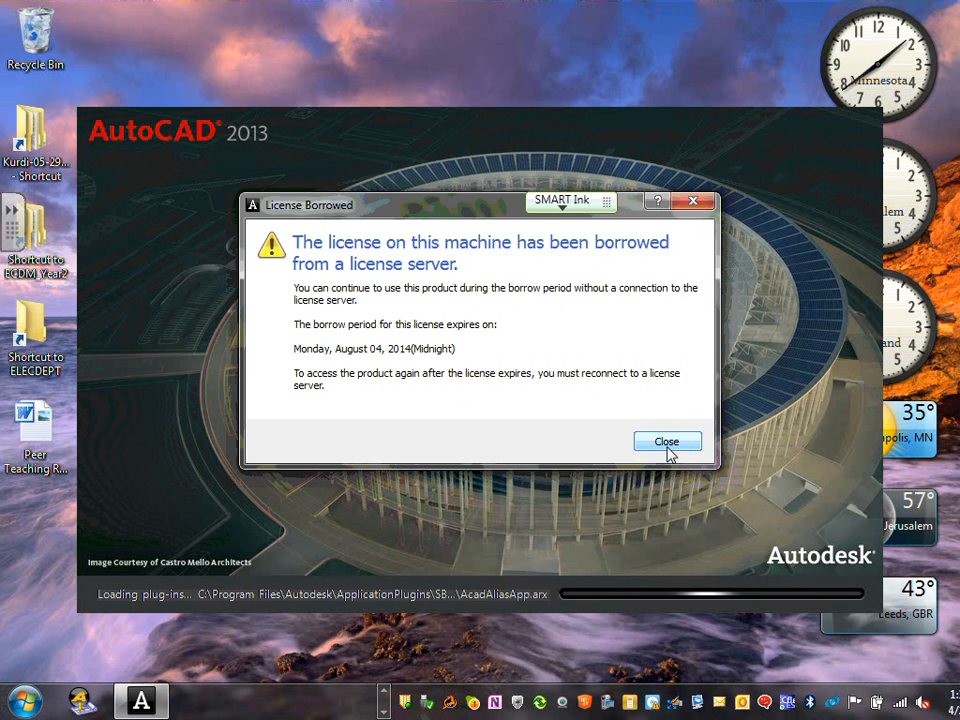
{"action": "left_click", "coordinate": [667, 452]}
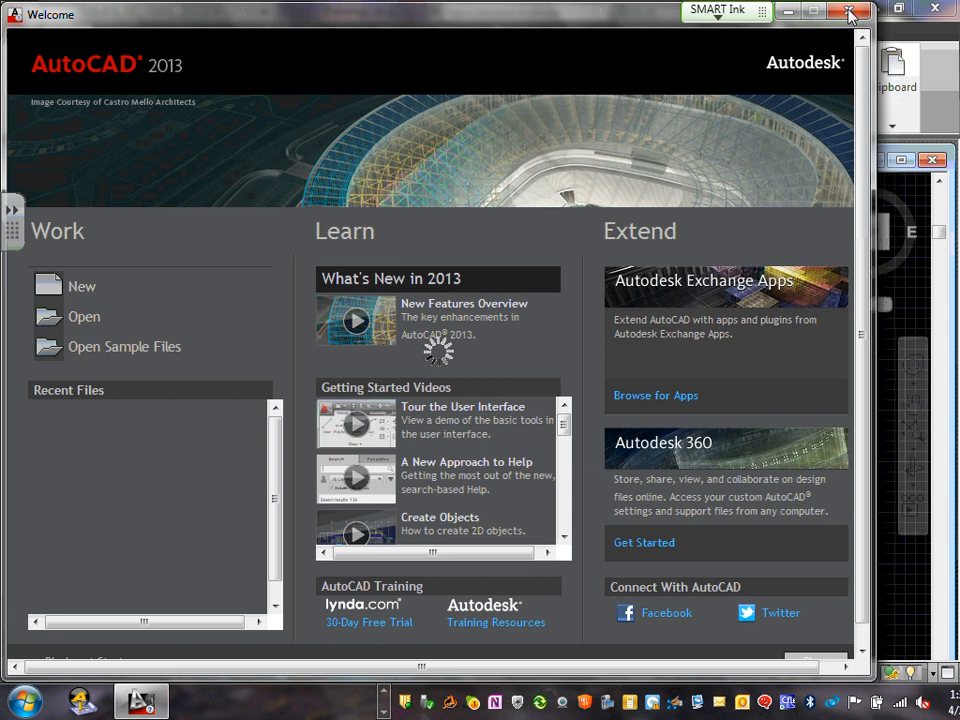
{"action": "left_click", "coordinate": [849, 11]}
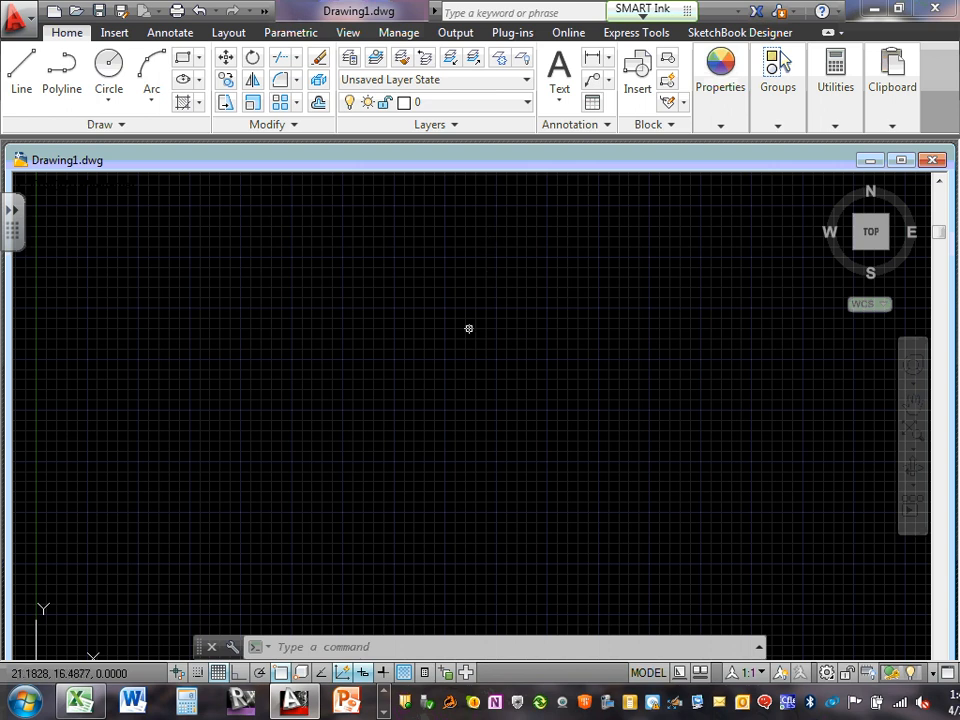
- Dock the command line below the drawing area, float it over the drawing, and dock it below again
{"action": "mouse_move", "coordinate": [199, 646]}
{"action": "left_mouse_down"}
{"action": "mouse_move", "coordinate": [204, 577]}
{"action": "mouse_move", "coordinate": [193, 570]}
{"action": "mouse_move", "coordinate": [206, 579]}
{"action": "mouse_move", "coordinate": [190, 643]}
{"action": "mouse_move", "coordinate": [198, 650]}
{"action": "left_mouse_up"}
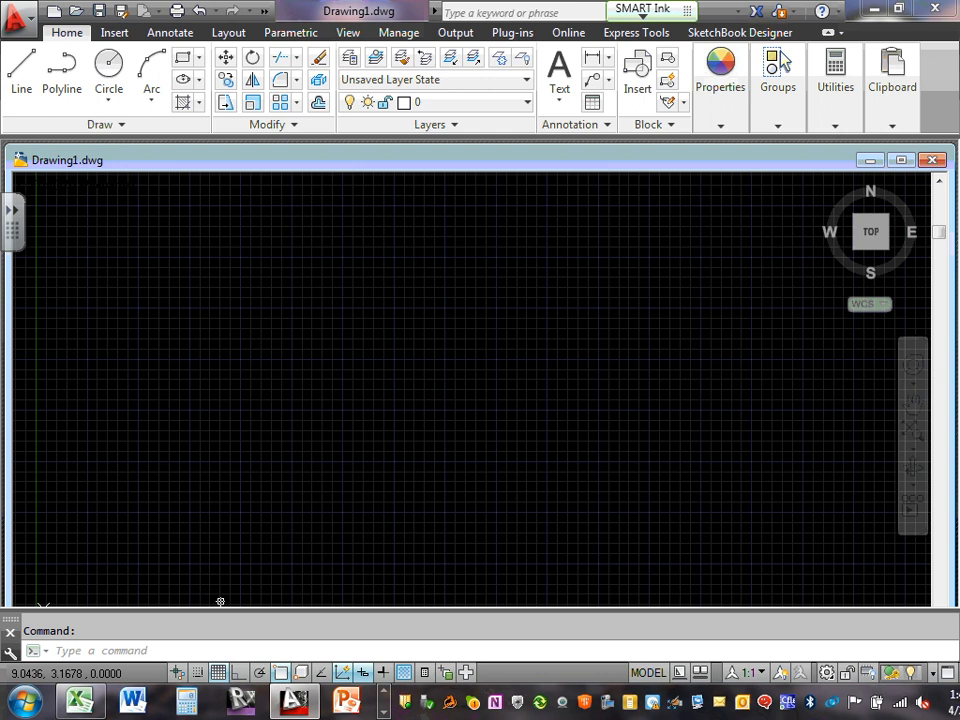
{"action": "mouse_move", "coordinate": [11, 621]}
{"action": "left_mouse_down"}
{"action": "mouse_move", "coordinate": [130, 505]}
{"action": "mouse_move", "coordinate": [135, 557]}
{"action": "mouse_move", "coordinate": [129, 514]}
{"action": "mouse_move", "coordinate": [154, 501]}
{"action": "mouse_move", "coordinate": [147, 484]}
{"action": "left_mouse_up"}
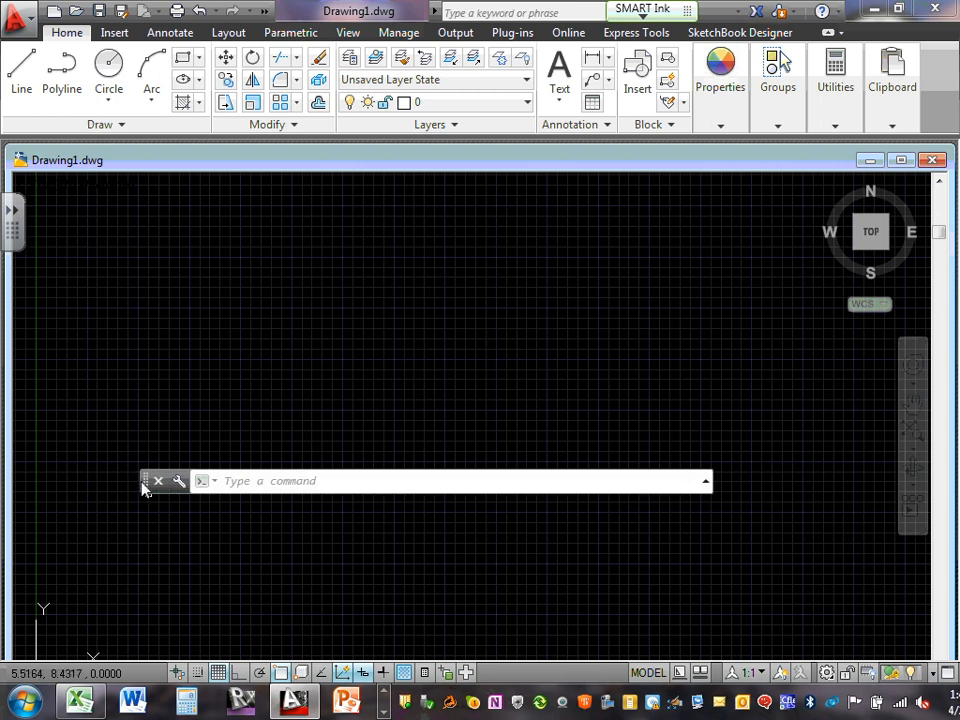
{"action": "left_click_drag", "start_coordinate": [143, 487], "coordinate": [103, 681]}
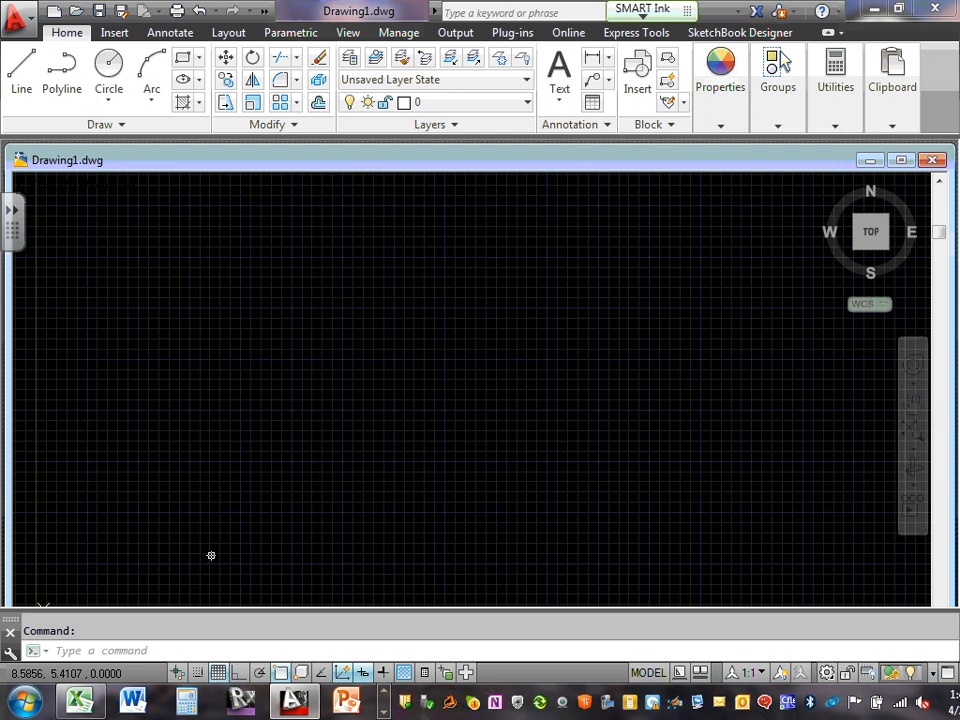
- Toggle the drawing grid off and on several times, leaving it off
{"action": "left_click", "coordinate": [218, 674]}
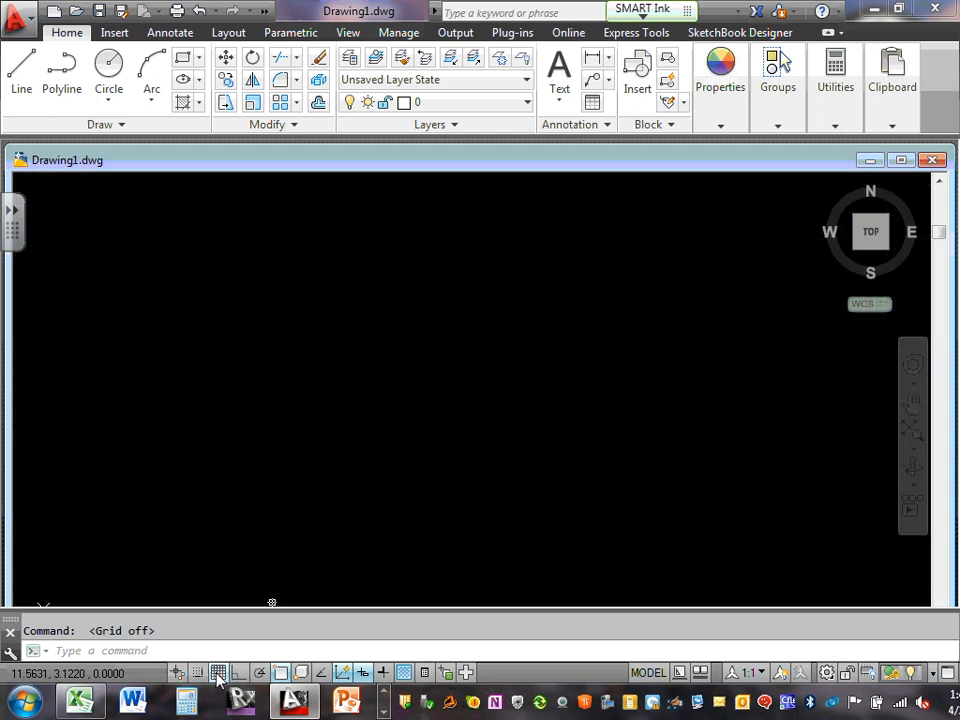
{"action": "left_click", "coordinate": [218, 674]}
{"action": "left_click", "coordinate": [218, 674]}
{"action": "left_click", "coordinate": [218, 674]}
{"action": "left_click", "coordinate": [218, 674]}
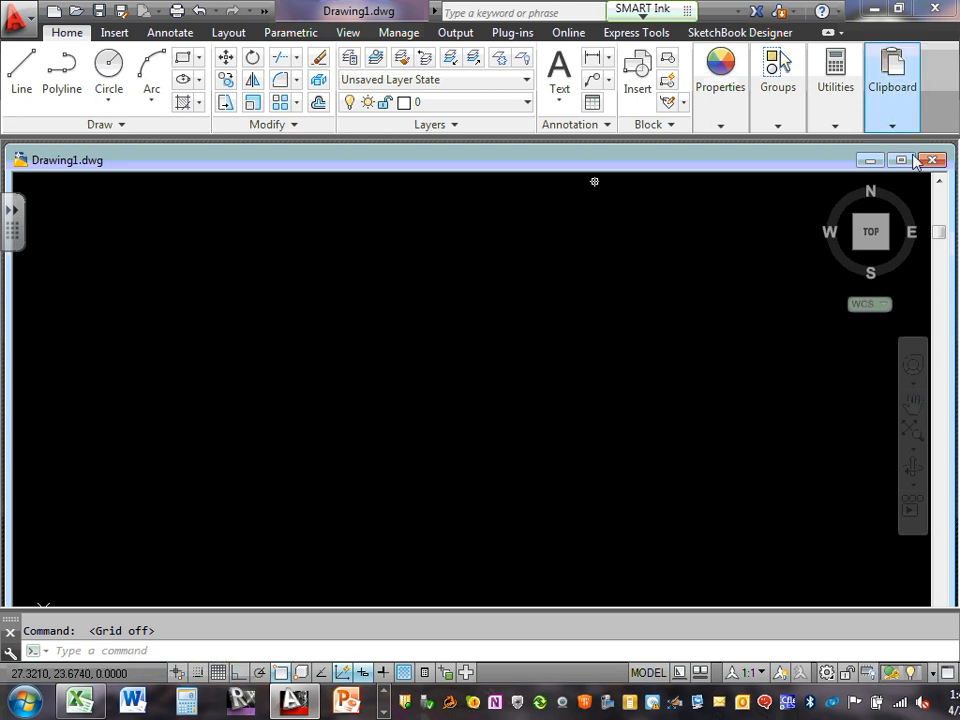
- Minimize and maximize the Drawing1.dwg window, leaving it maximized to fill the workspace
{"action": "mouse_move", "coordinate": [778, 167]}
{"action": "left_mouse_down"}
{"action": "mouse_move", "coordinate": [760, 196]}
{"action": "mouse_move", "coordinate": [777, 169]}
{"action": "left_mouse_up"}
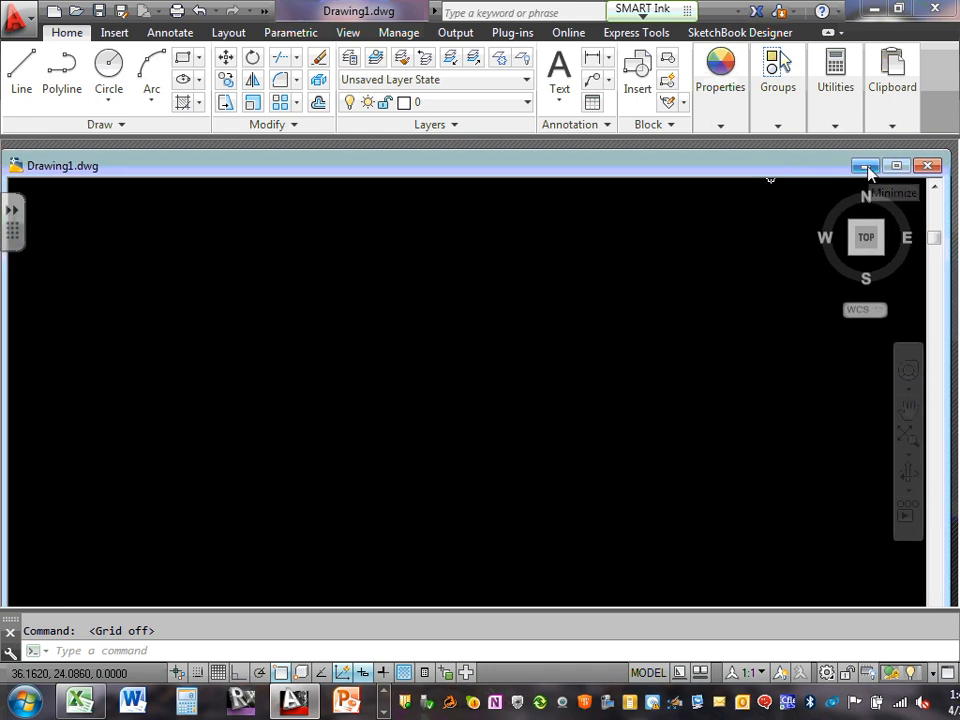
{"action": "left_click", "coordinate": [866, 167]}
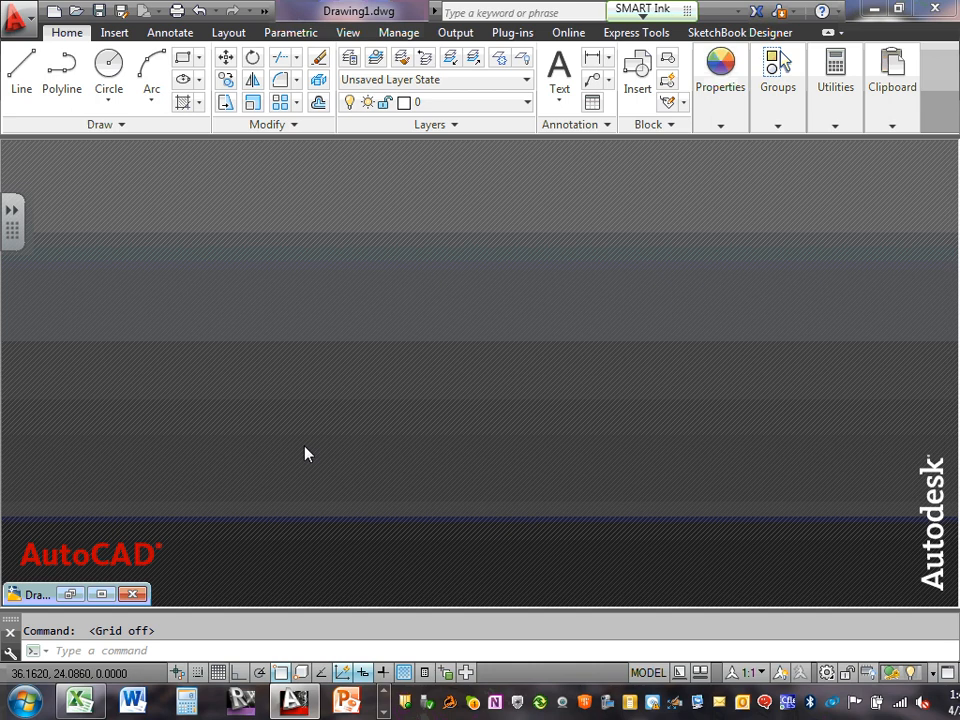
{"action": "left_click", "coordinate": [101, 594]}
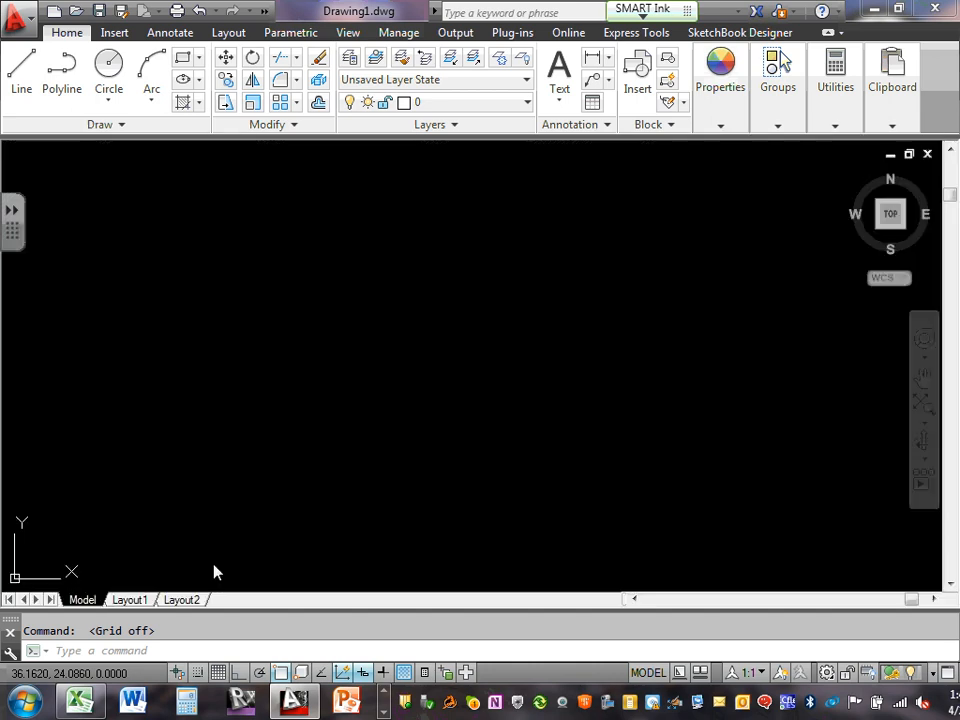
{"action": "left_click", "coordinate": [890, 156]}
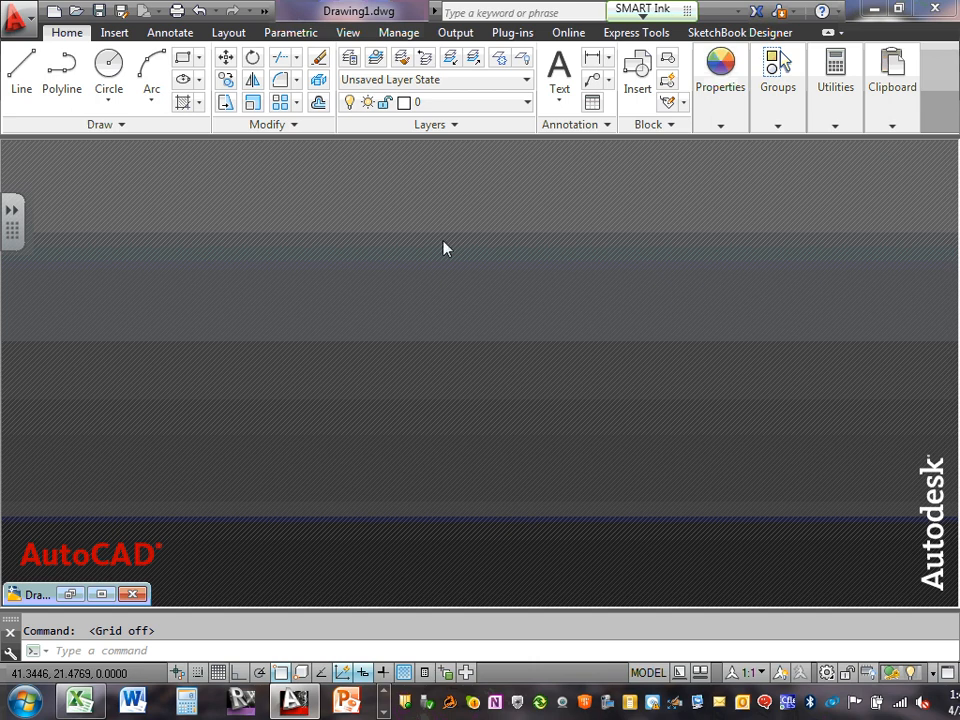
{"action": "left_click", "coordinate": [106, 594]}
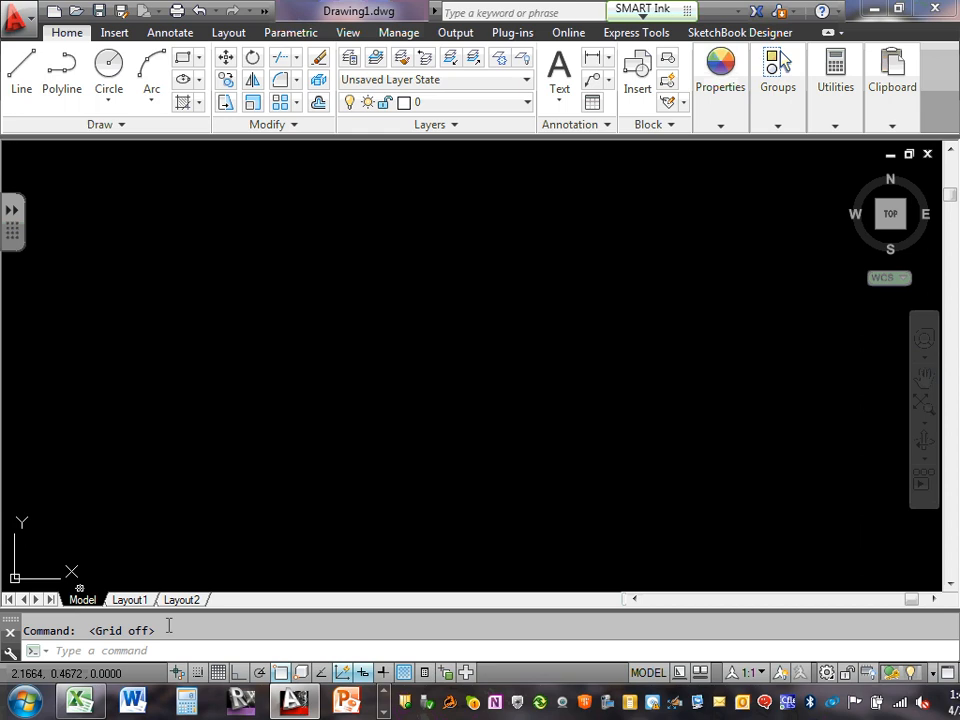
- View the paper-space sheets Layout1 and Layout2, and return to model space
{"action": "left_click", "coordinate": [129, 599]}
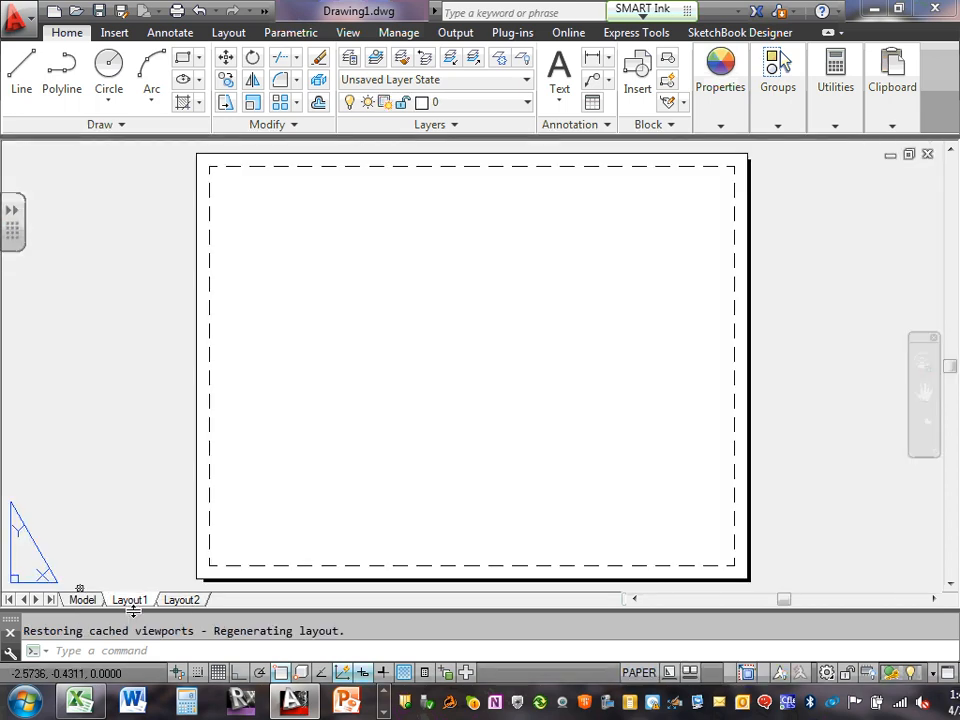
{"action": "double_click", "coordinate": [130, 600]}
{"action": "left_click", "coordinate": [186, 600]}
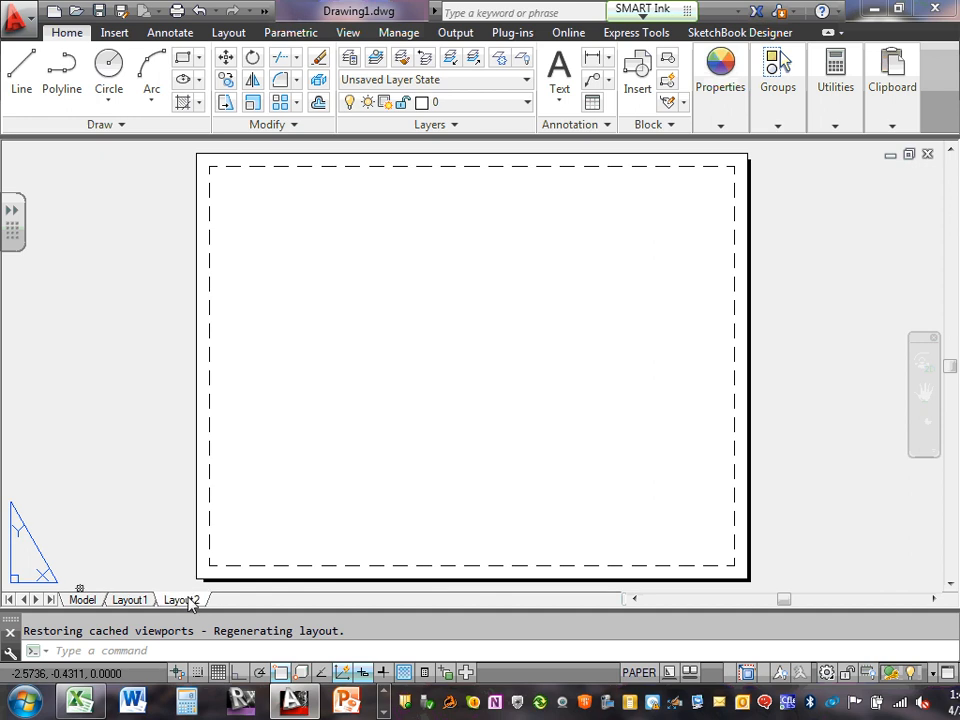
{"action": "left_click", "coordinate": [133, 599]}
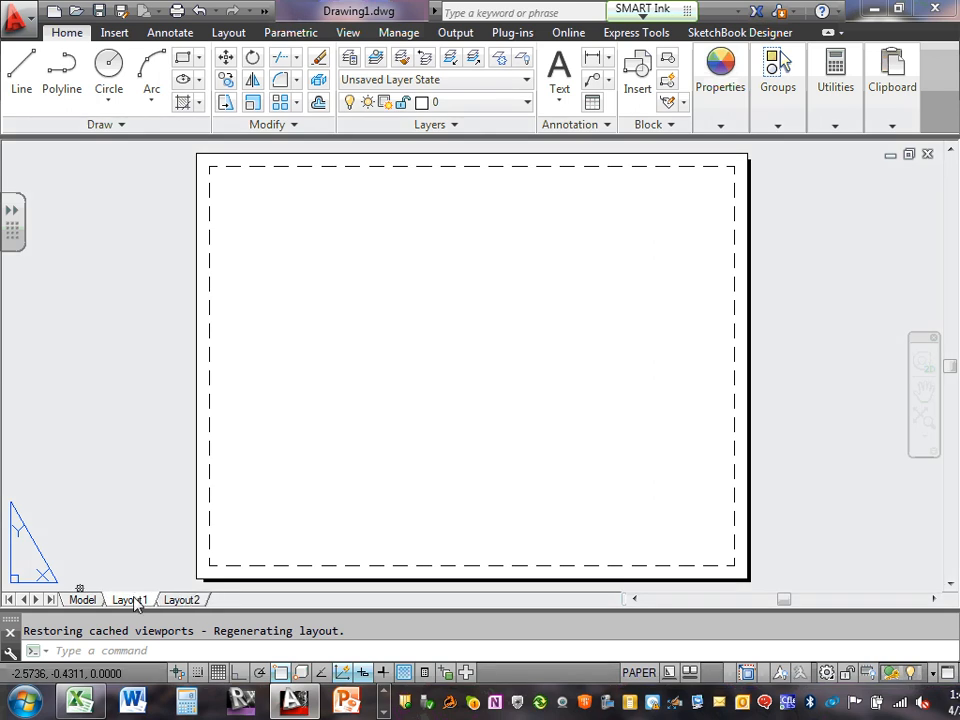
{"action": "left_click", "coordinate": [83, 600]}
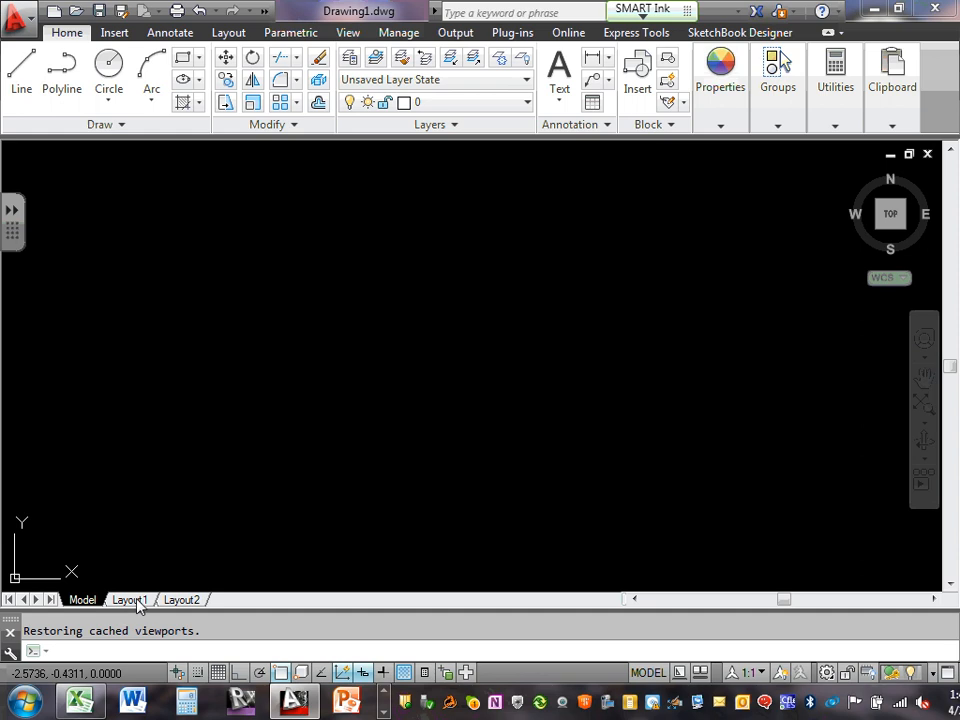
- Compare model space with the paper layouts by switching back and forth, ending in model space
{"action": "left_click", "coordinate": [133, 600]}
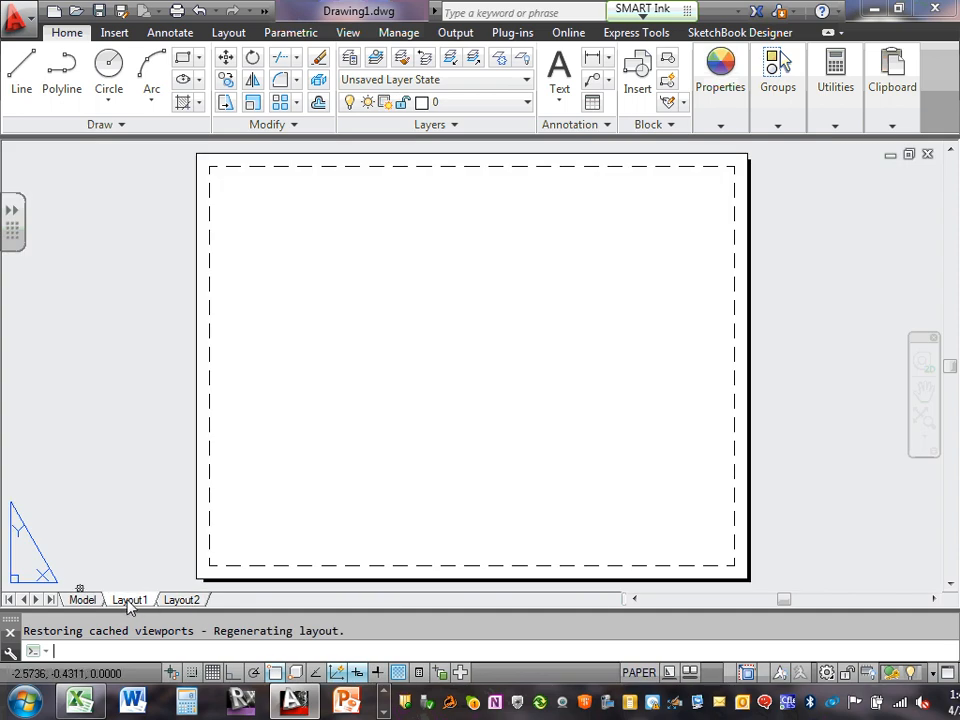
{"action": "left_click", "coordinate": [83, 600]}
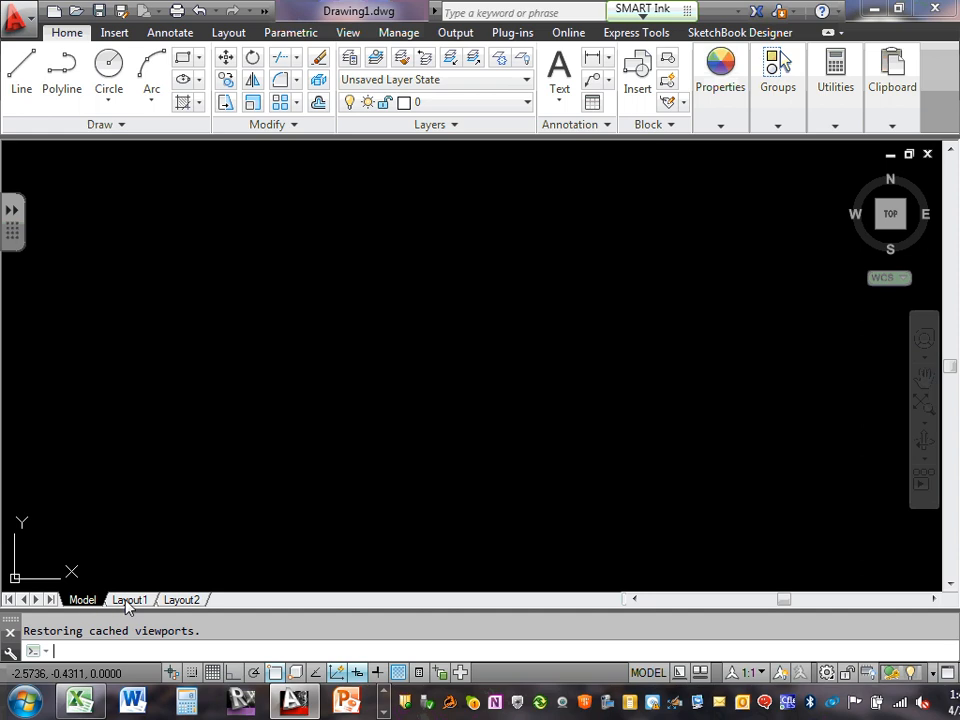
{"action": "left_click", "coordinate": [127, 600]}
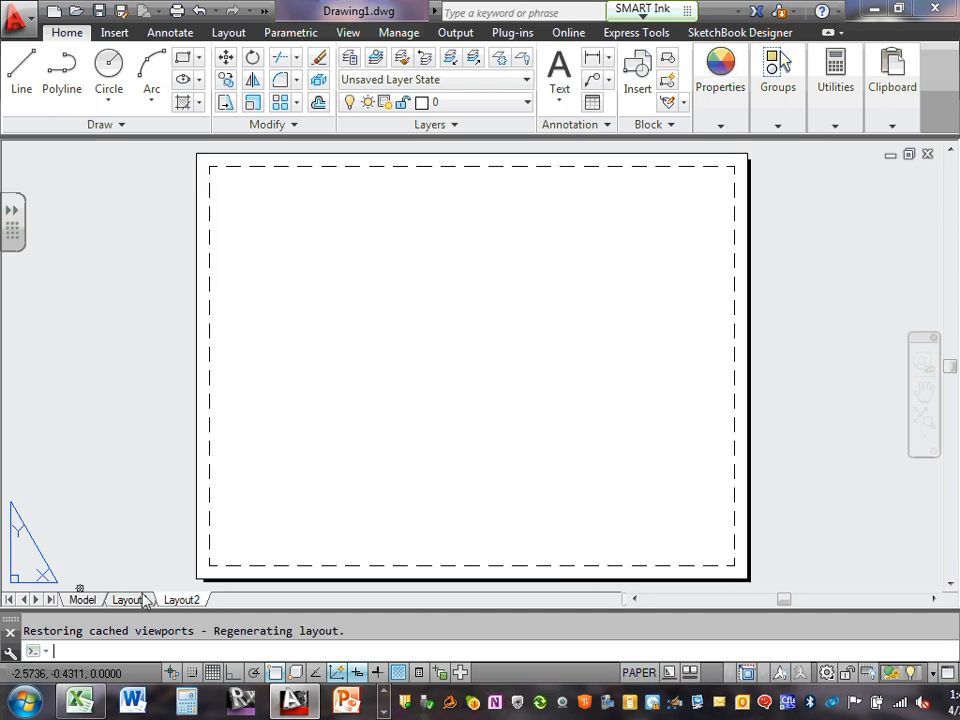
{"action": "left_click", "coordinate": [84, 600]}
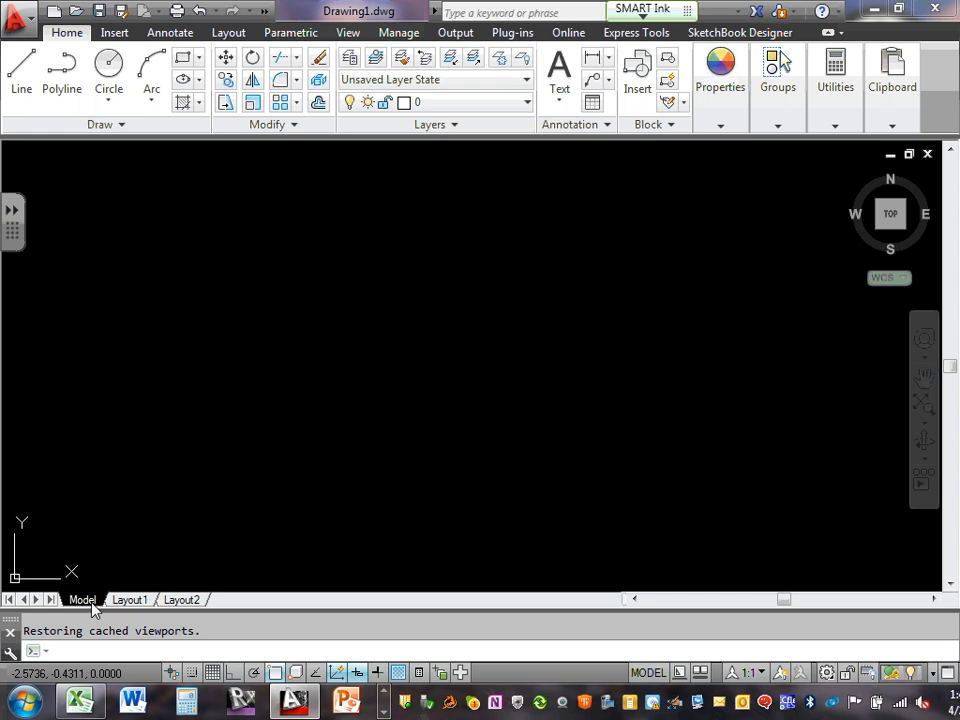
{"action": "left_click", "coordinate": [132, 601]}
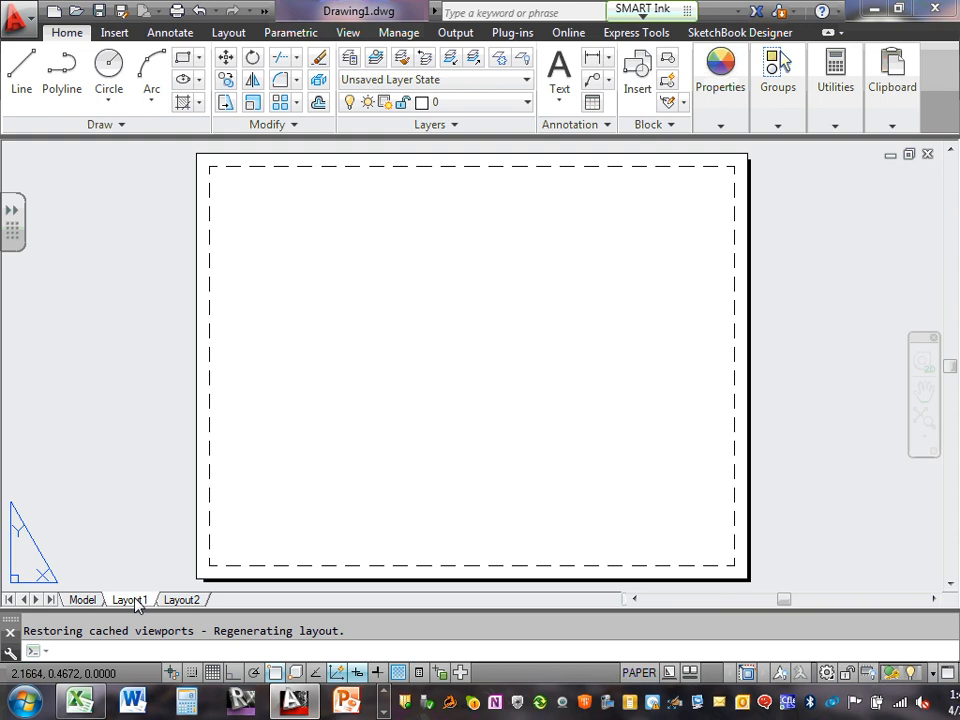
{"action": "left_click", "coordinate": [82, 599]}
- Create a copy of Layout1 placed before Layout1, and open the copied layout
{"action": "left_click", "coordinate": [129, 600]}
{"action": "scroll", "coordinate": [60, 585], "scroll_direction": "up", "scroll_amount": 2}
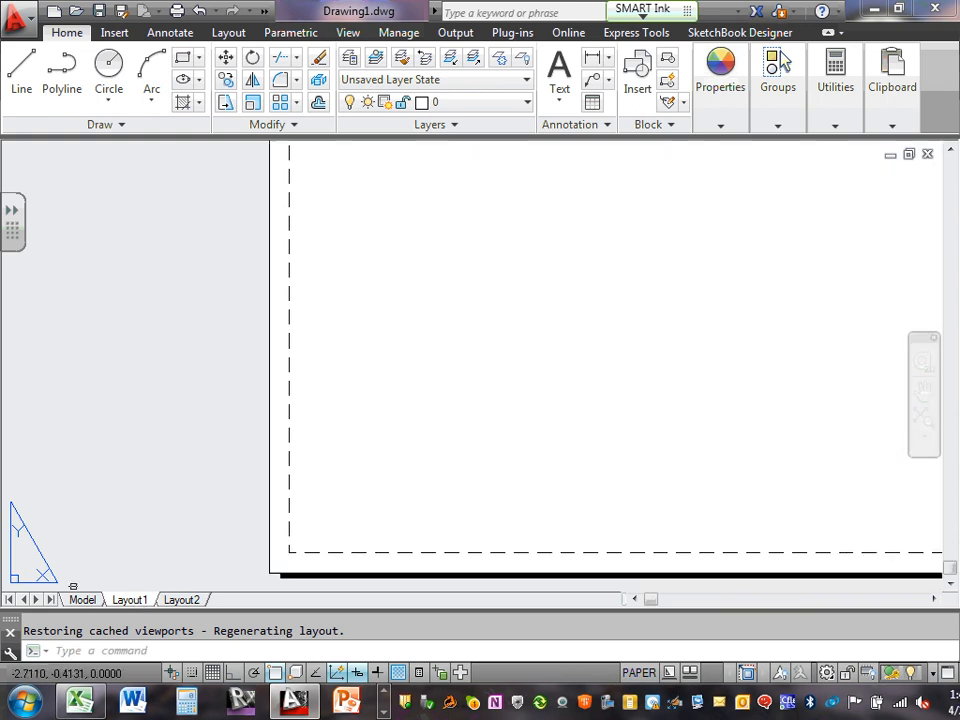
{"action": "right_click", "coordinate": [134, 600]}
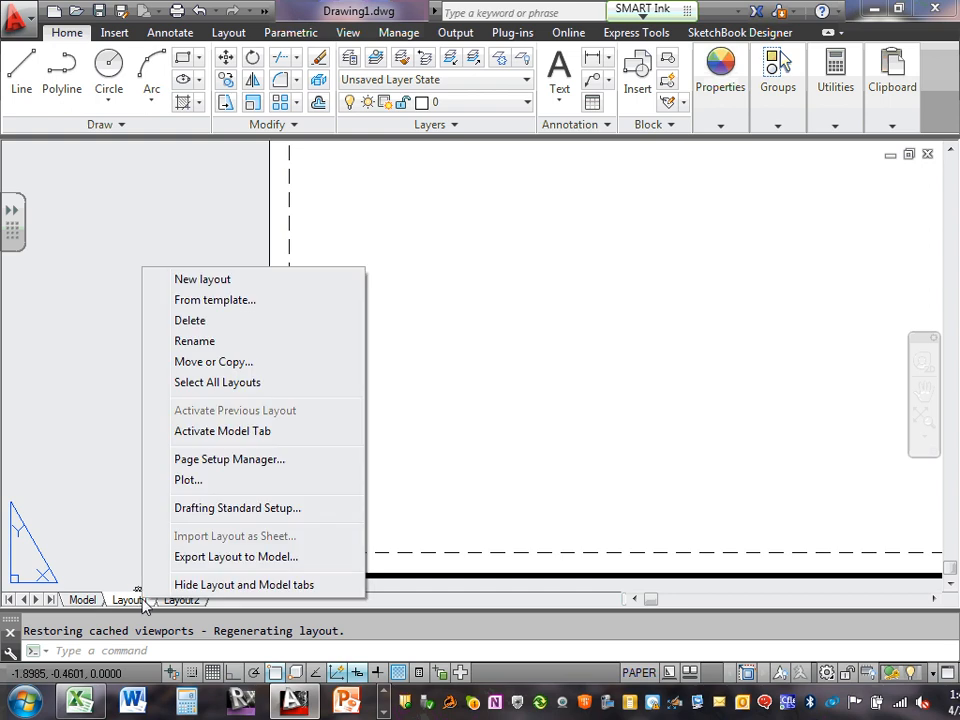
{"action": "left_click", "coordinate": [220, 364]}
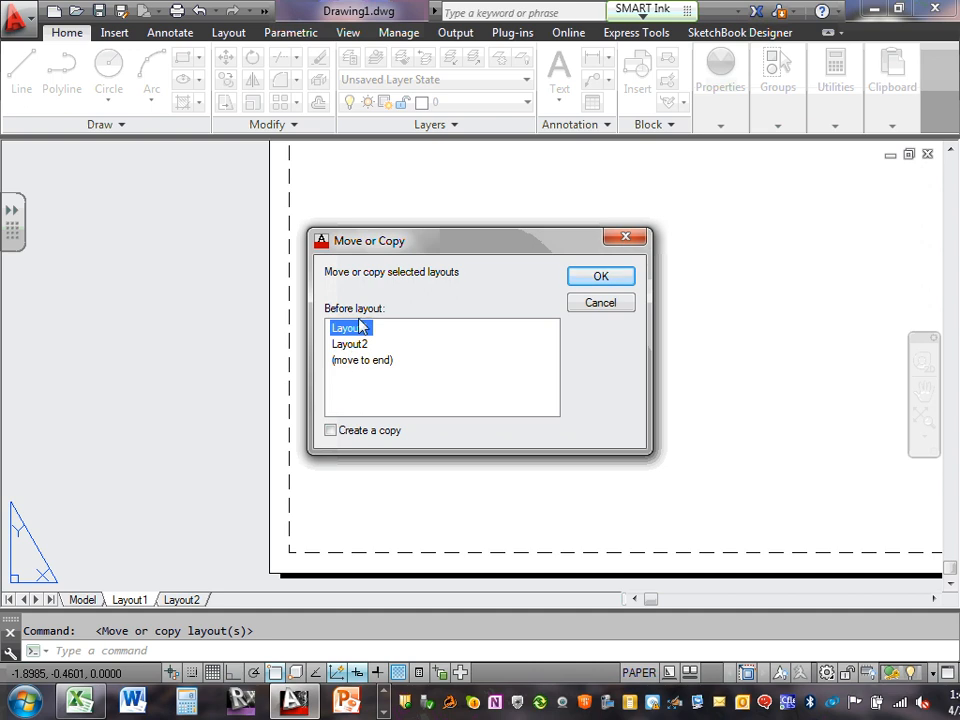
{"action": "left_click", "coordinate": [331, 431]}
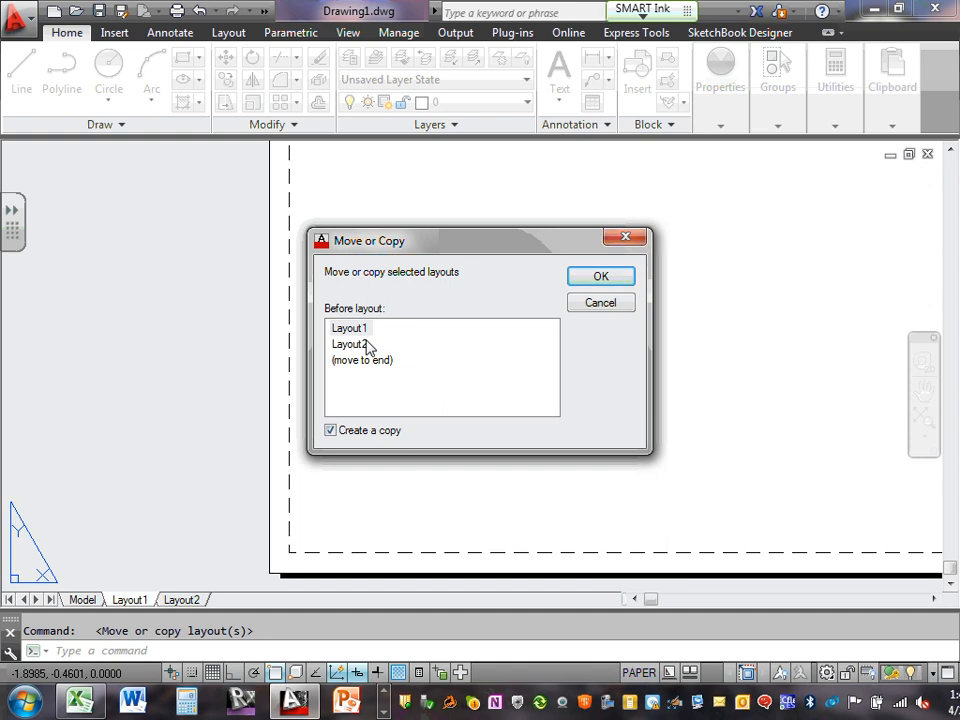
{"action": "left_click", "coordinate": [600, 277]}
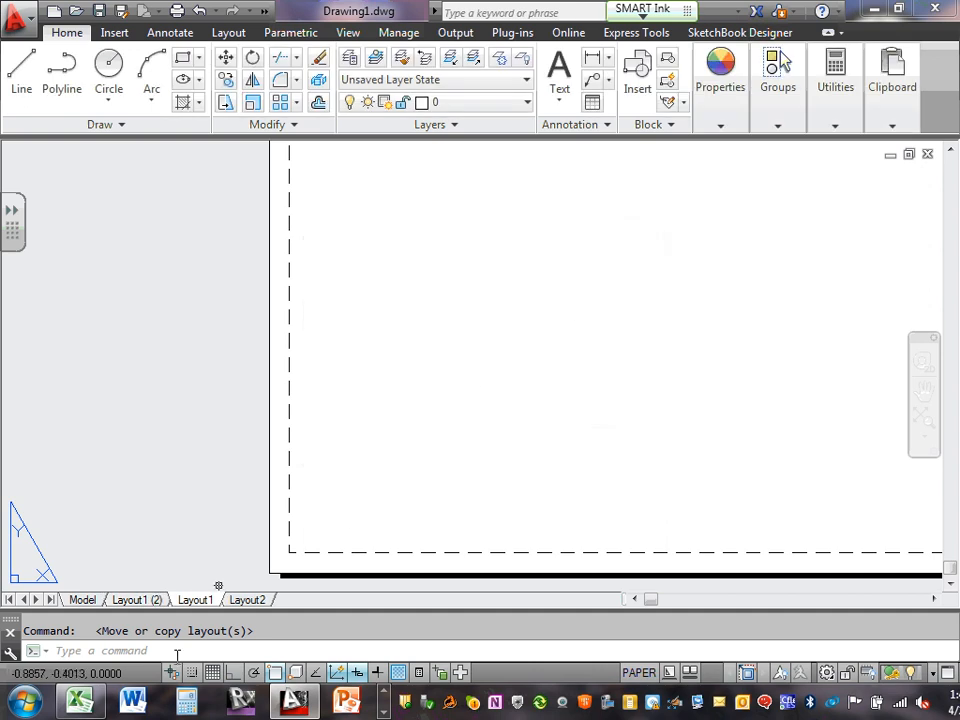
{"action": "left_click", "coordinate": [140, 600]}
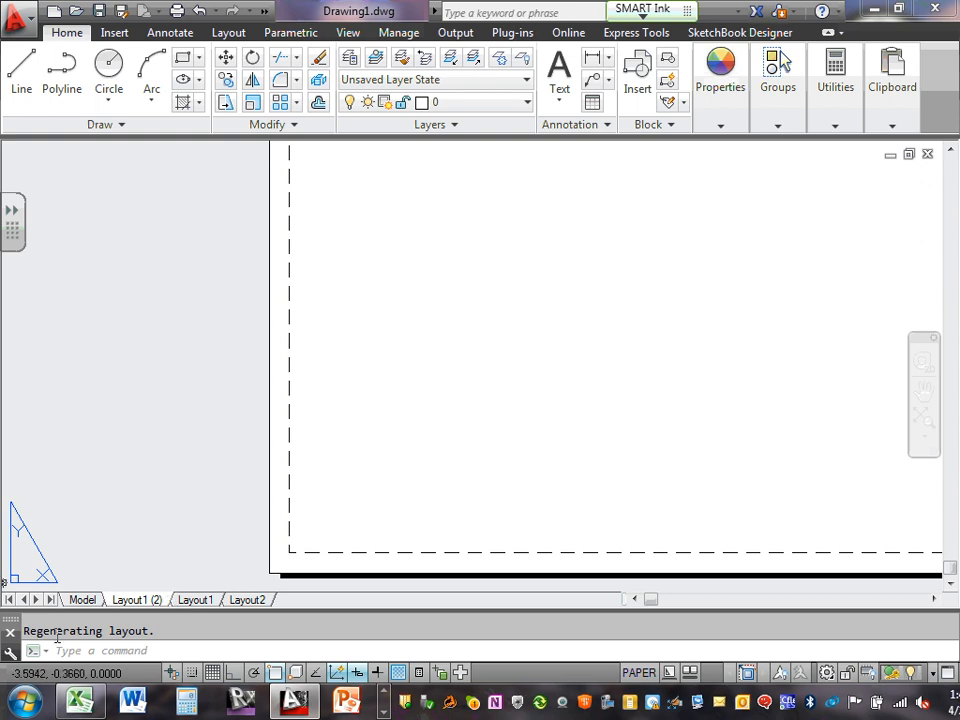
- Rename the copied layout, Layout1 (2), as Power
{"action": "scroll", "coordinate": [184, 521], "scroll_direction": "down", "scroll_amount": 4}
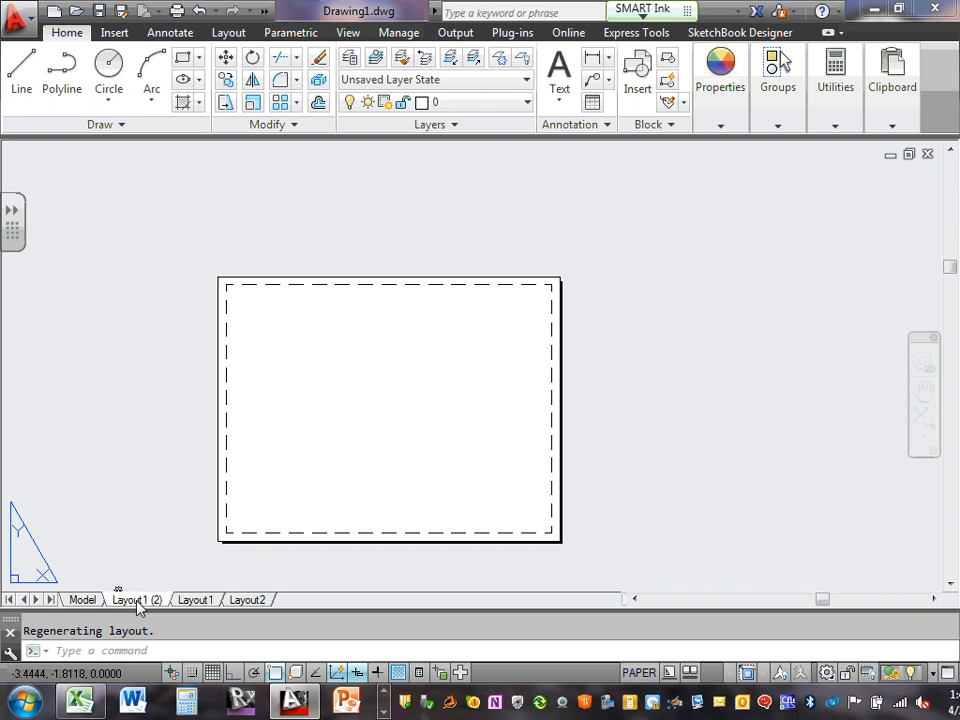
{"action": "scroll", "coordinate": [137, 590], "scroll_direction": "up", "scroll_amount": 2}
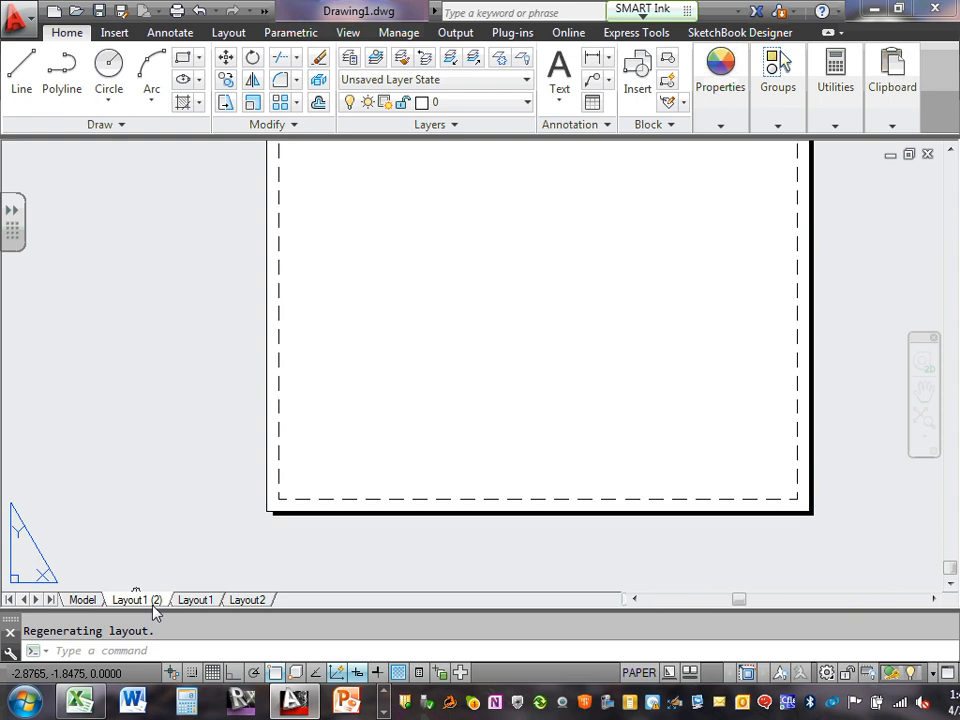
{"action": "right_click", "coordinate": [153, 605]}
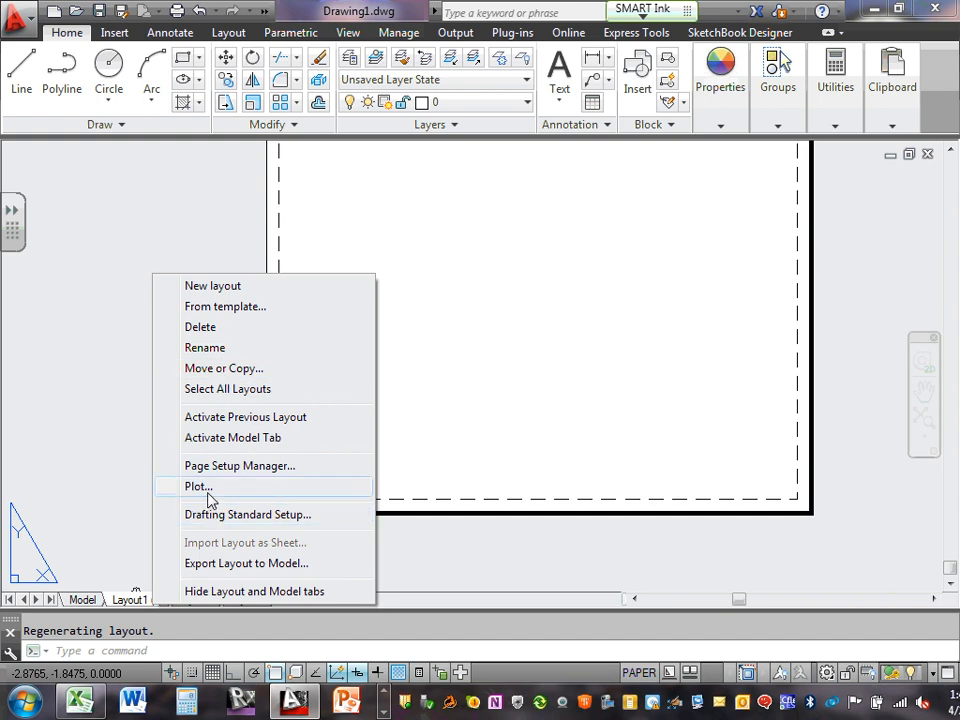
{"action": "left_click", "coordinate": [227, 353]}
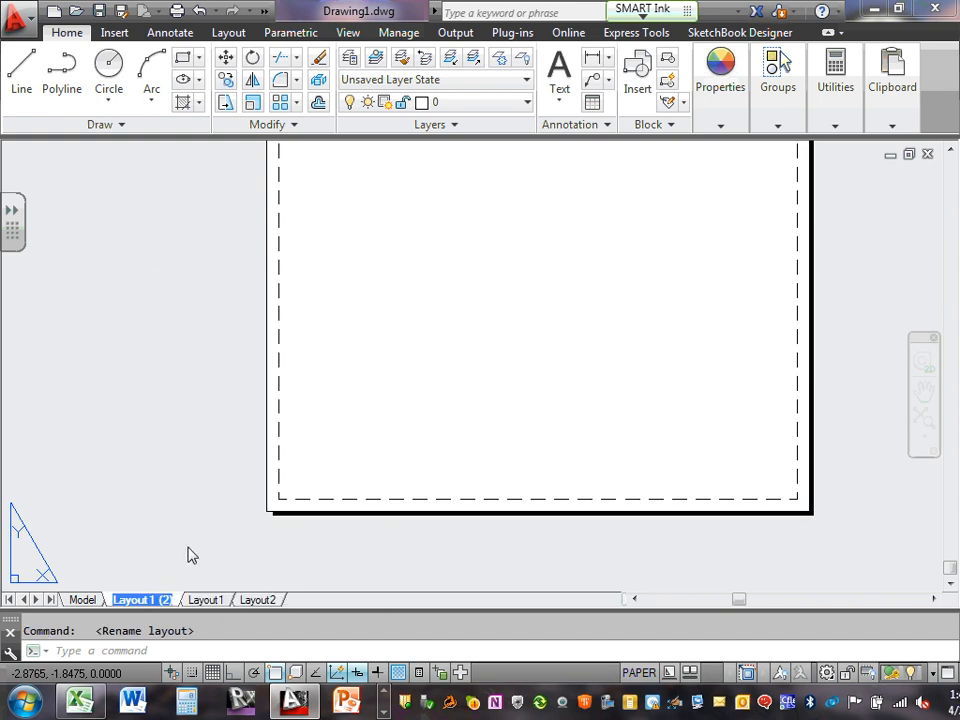
{"action": "type", "text": "Power"}
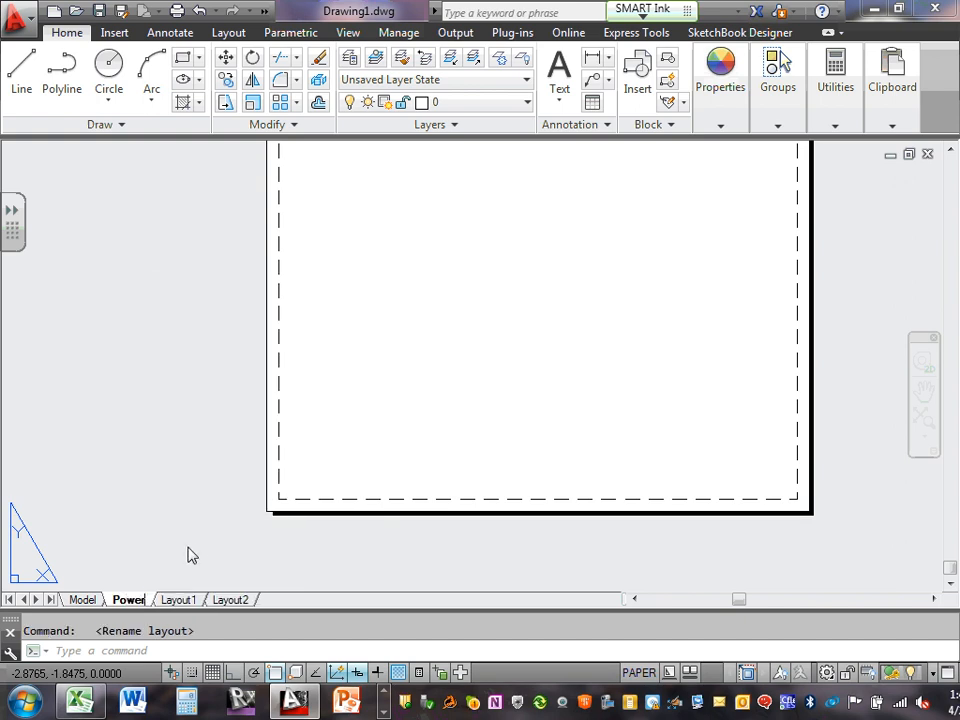
{"action": "key", "text": "Return"}
{"action": "key", "text": "Return"}
- Open Layout1 and rename it as Lighting
{"action": "left_click", "coordinate": [180, 600]}
{"action": "right_click", "coordinate": [185, 598]}
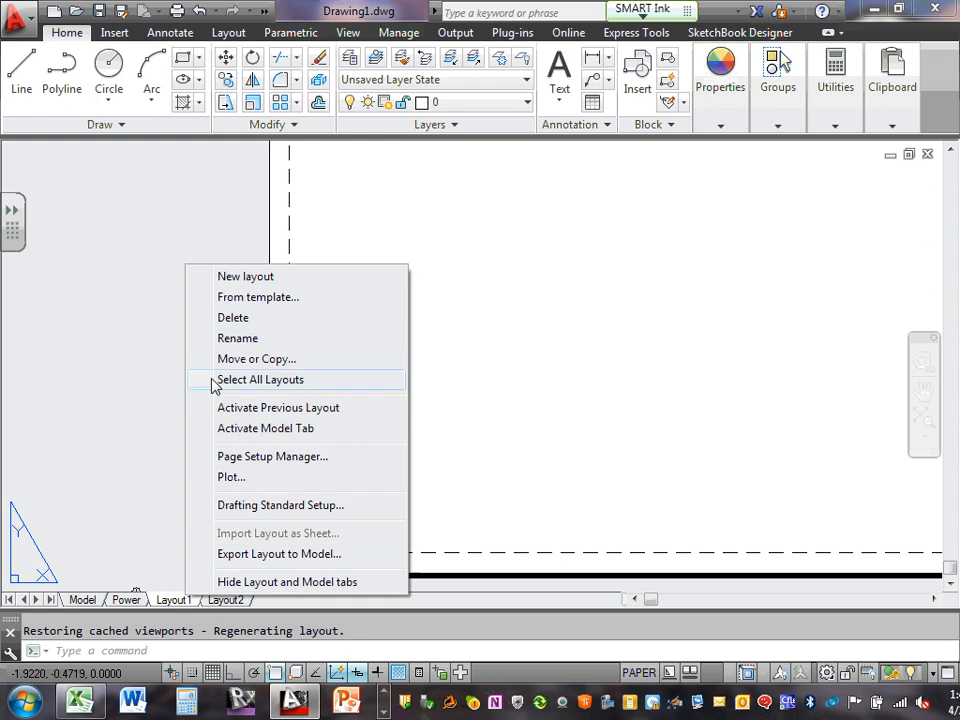
{"action": "left_click", "coordinate": [238, 338]}
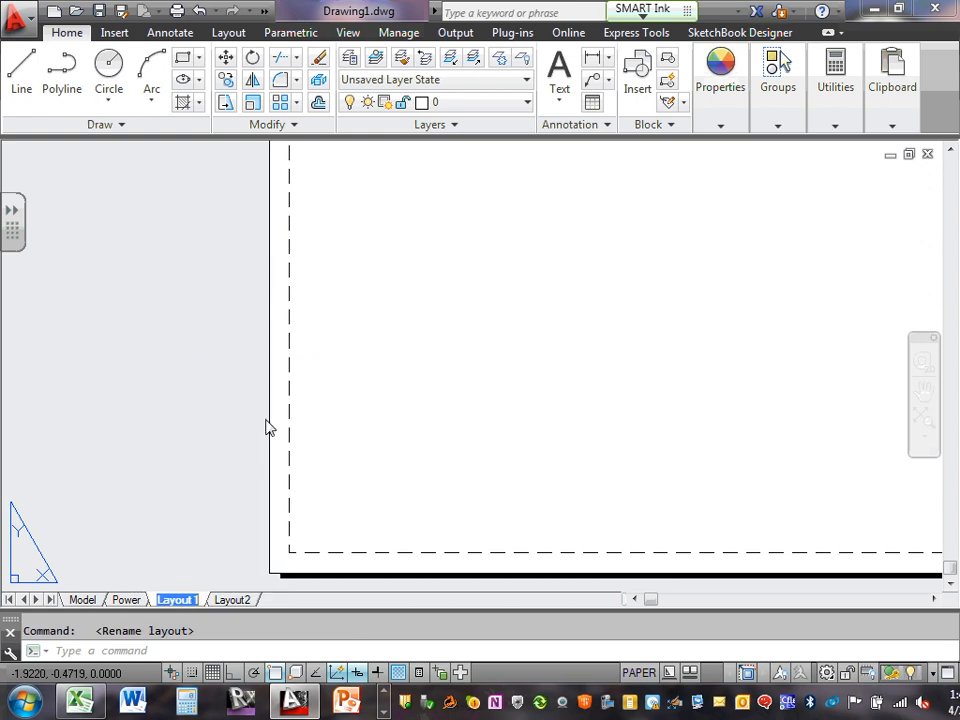
{"action": "type", "text": "Lighting"}
- Open Layout2 and rename it as LV Systems
{"action": "left_click", "coordinate": [232, 602]}
{"action": "right_click", "coordinate": [237, 605]}
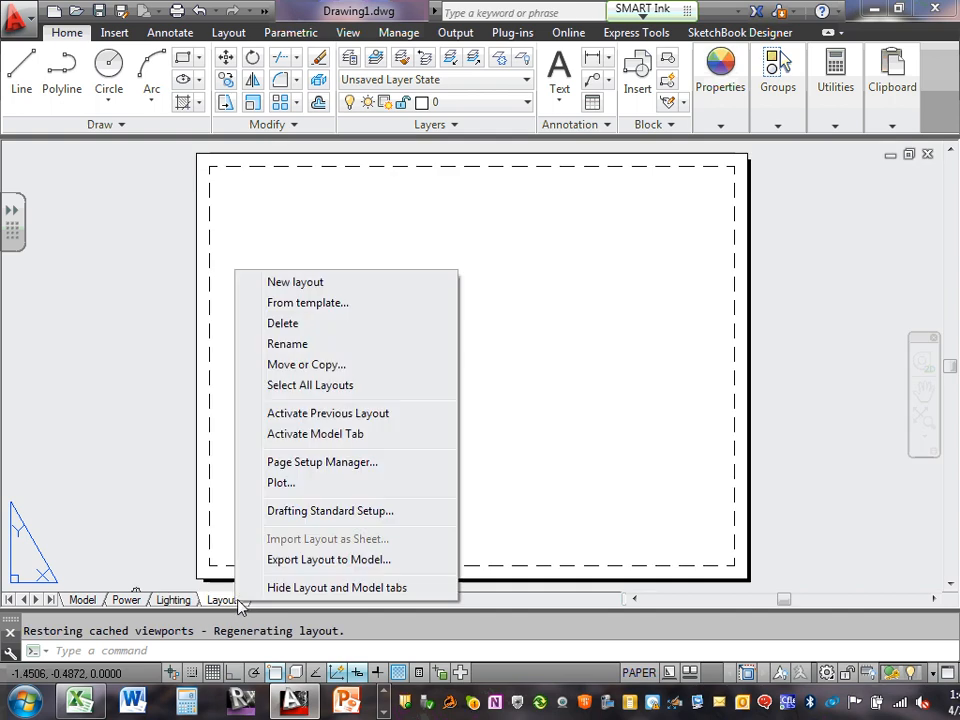
{"action": "left_click", "coordinate": [302, 346]}
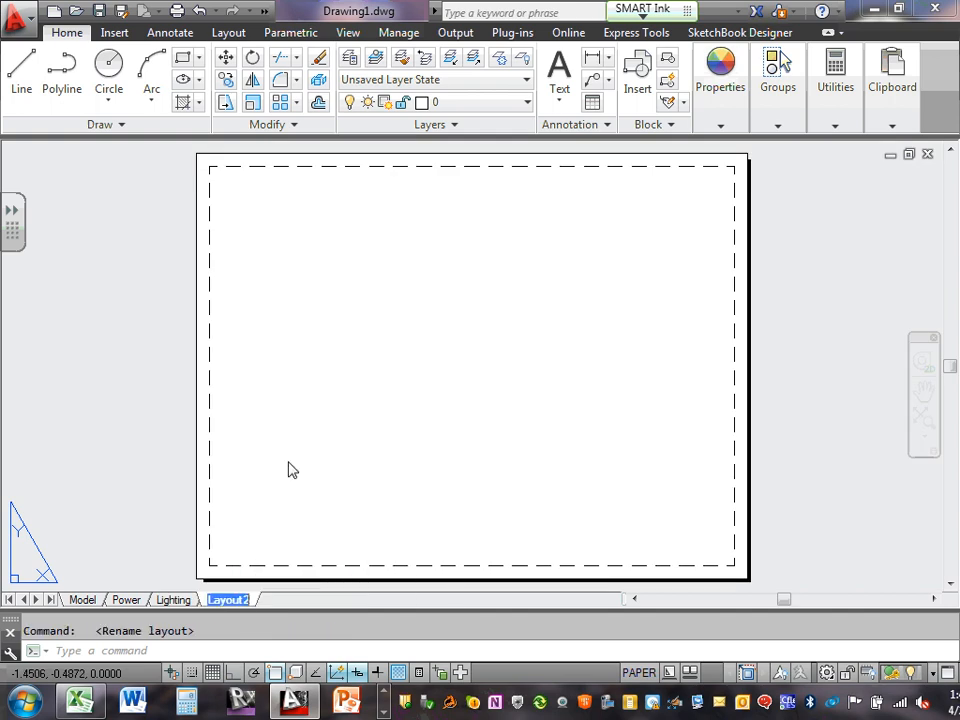
{"action": "type", "text": "LV Sy"}
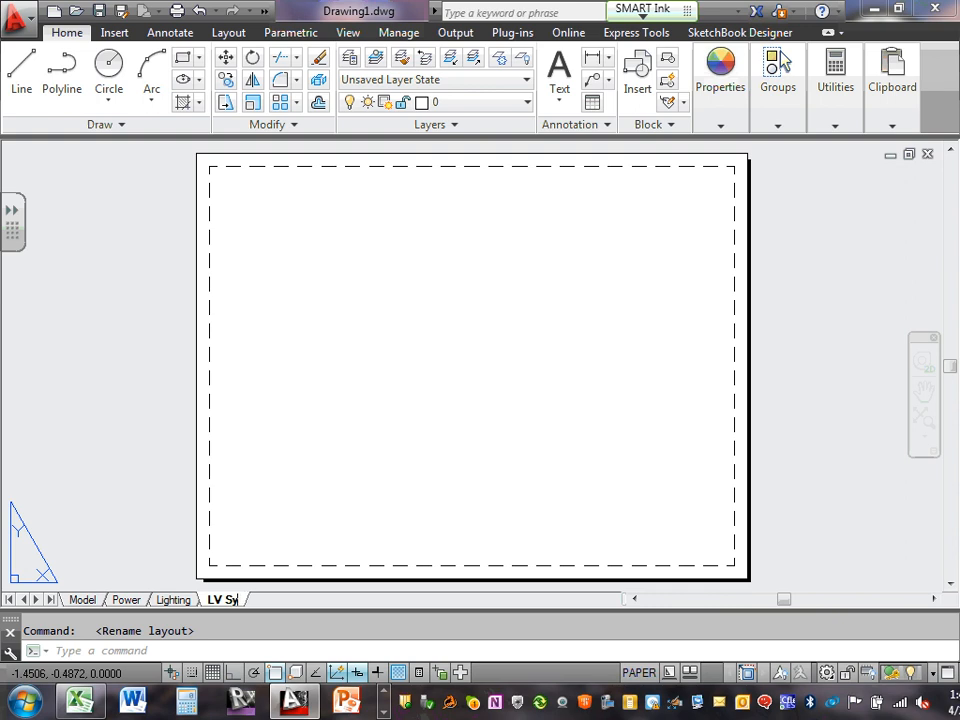
{"action": "type", "text": "stems"}
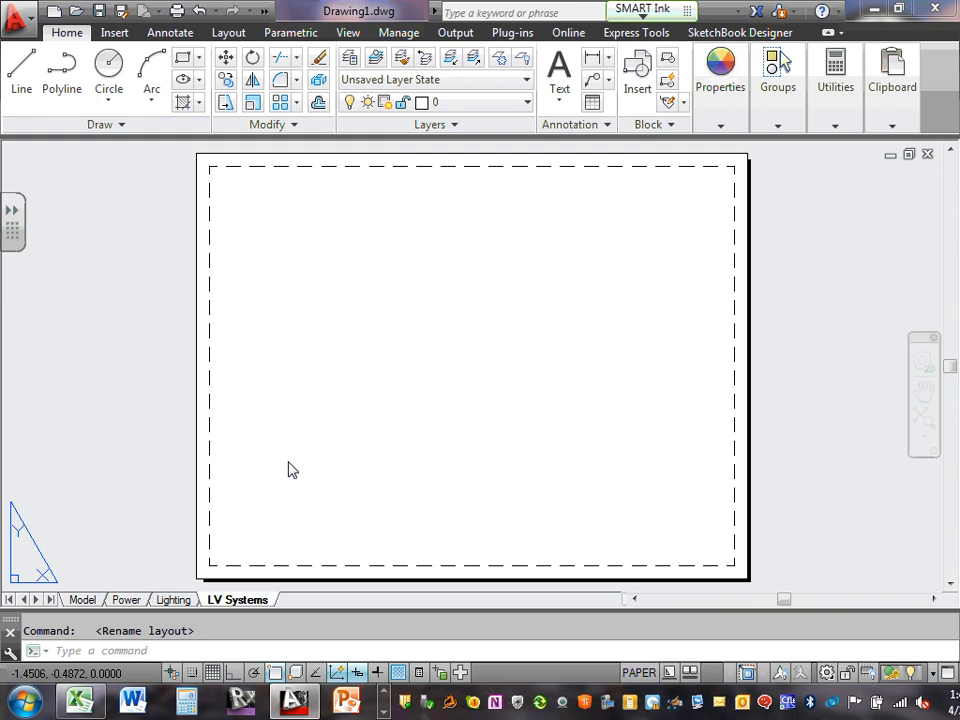
- View the whole sheet of the Lighting layout, and return to model space
{"action": "left_click", "coordinate": [178, 601]}
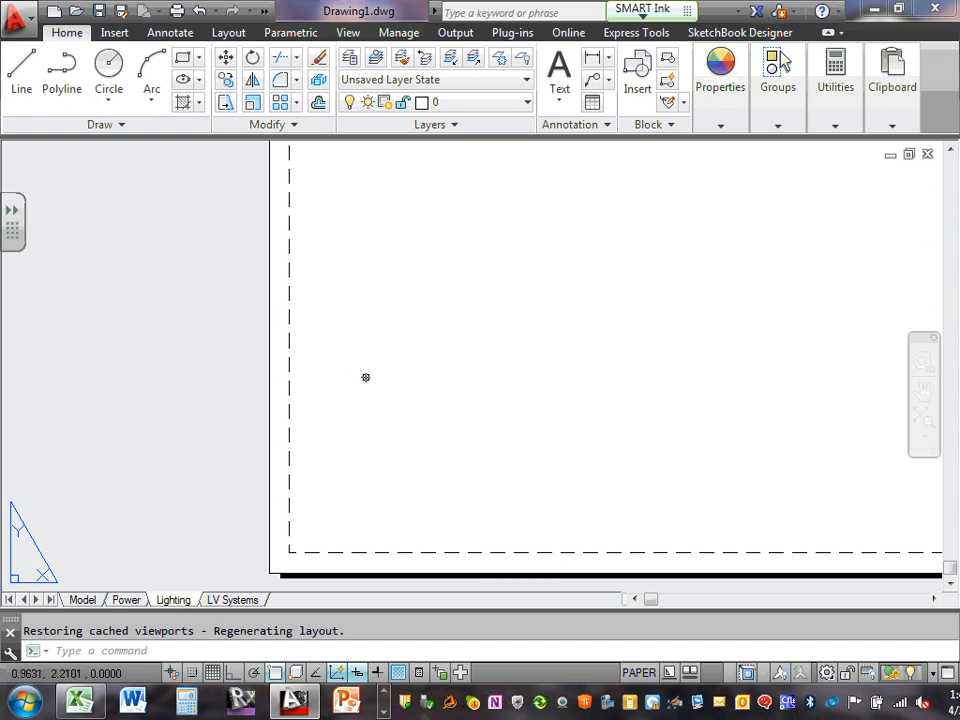
{"action": "scroll", "coordinate": [424, 328], "scroll_direction": "down", "scroll_amount": 5}
{"action": "scroll", "coordinate": [416, 338], "scroll_direction": "up", "scroll_amount": 2}
{"action": "middle_click_drag", "start_coordinate": [416, 338], "coordinate": [361, 351]}
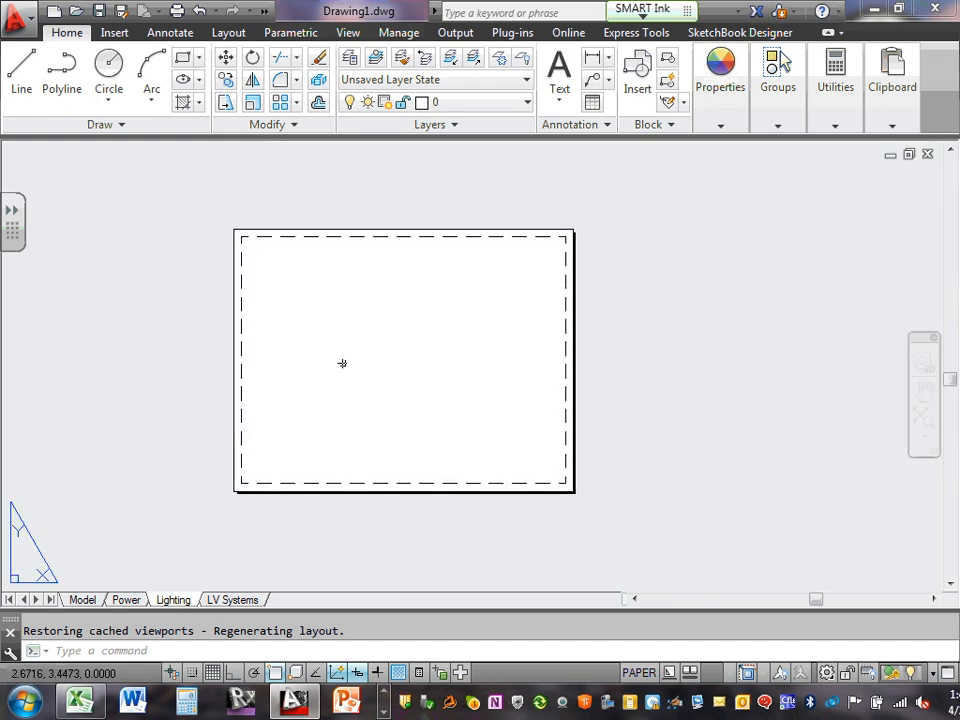
{"action": "mouse_move", "coordinate": [86, 600]}
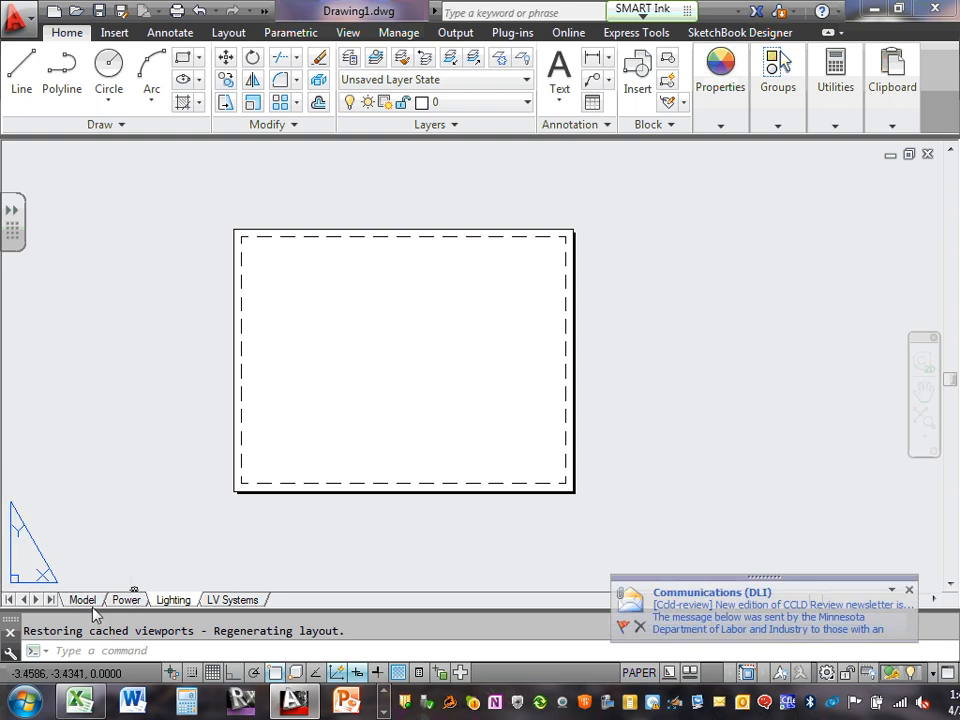
{"action": "left_click", "coordinate": [86, 602]}
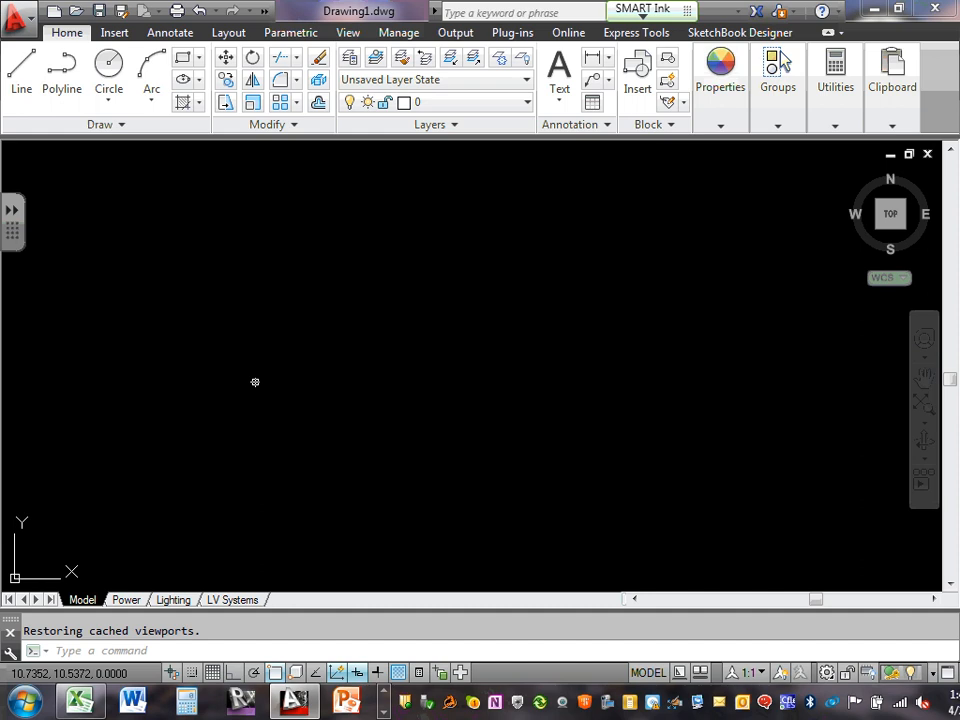
{"action": "type", "text": "units"}
{"action": "key", "text": "Tab"}
{"action": "key", "text": "Return"}
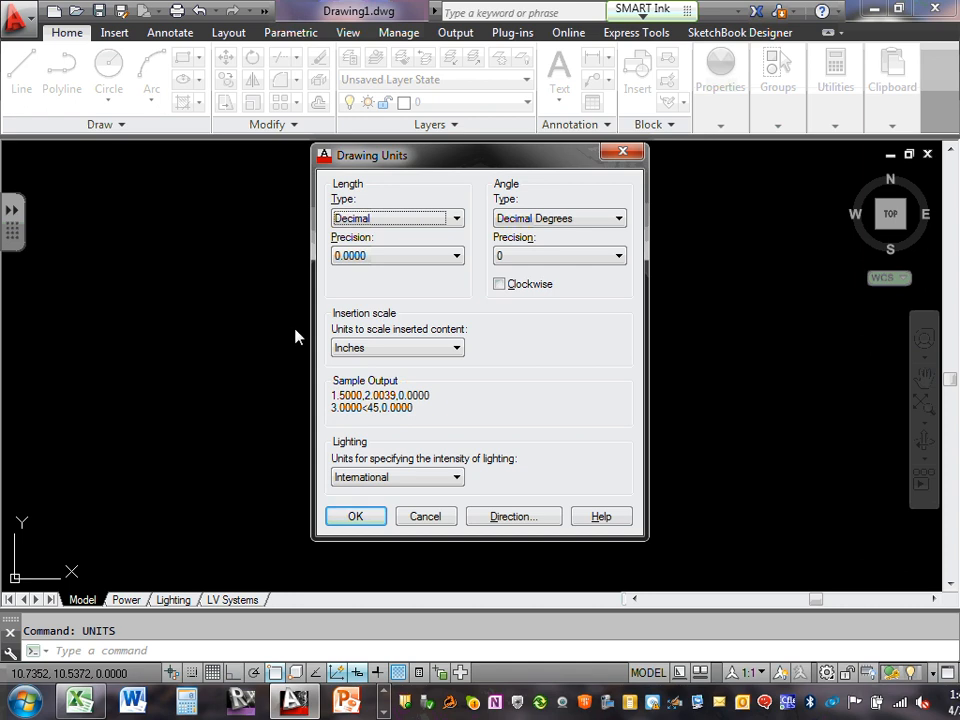
{"action": "left_click", "coordinate": [425, 516]}
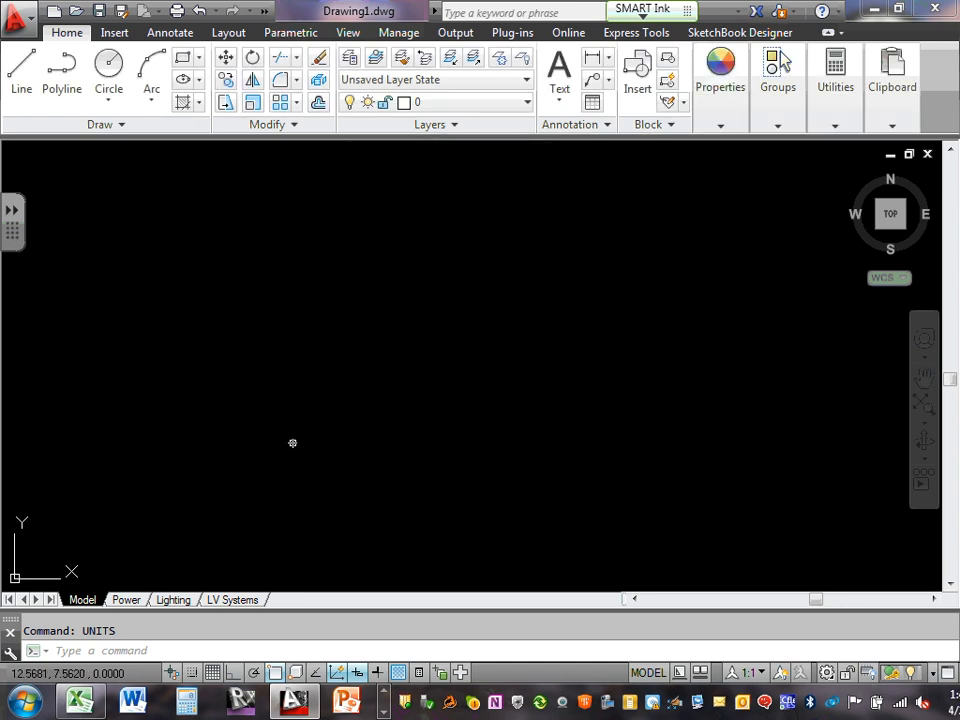
{"action": "left_click", "coordinate": [285, 386]}
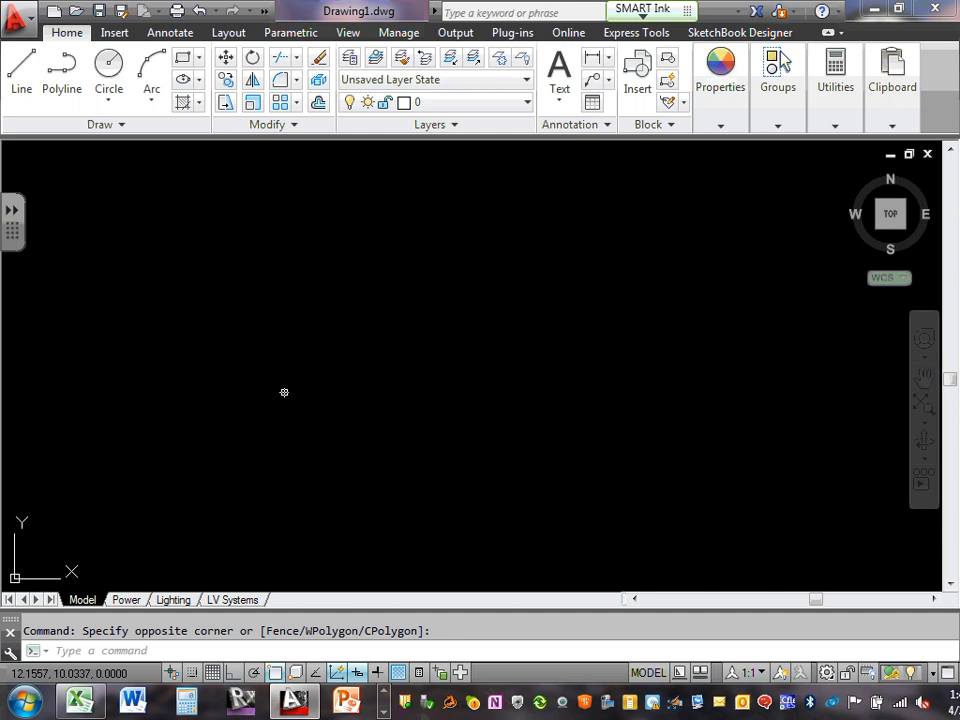
- Set the drawing units' length type to Architectural, keeping inches as the insertion scale
{"action": "type", "text": "units"}
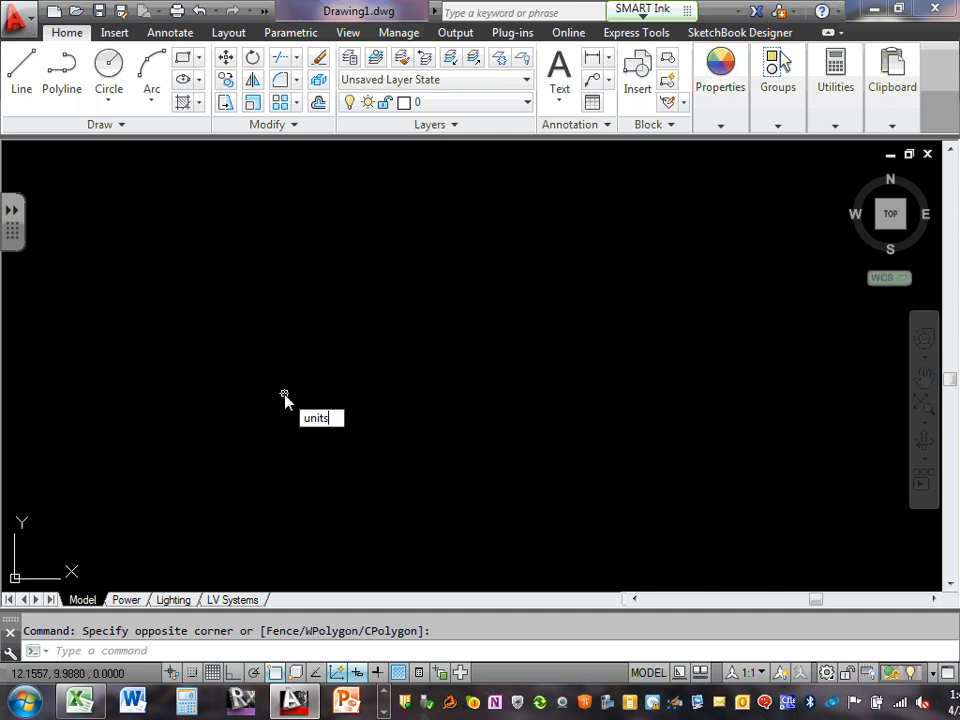
{"action": "key", "text": "Return"}
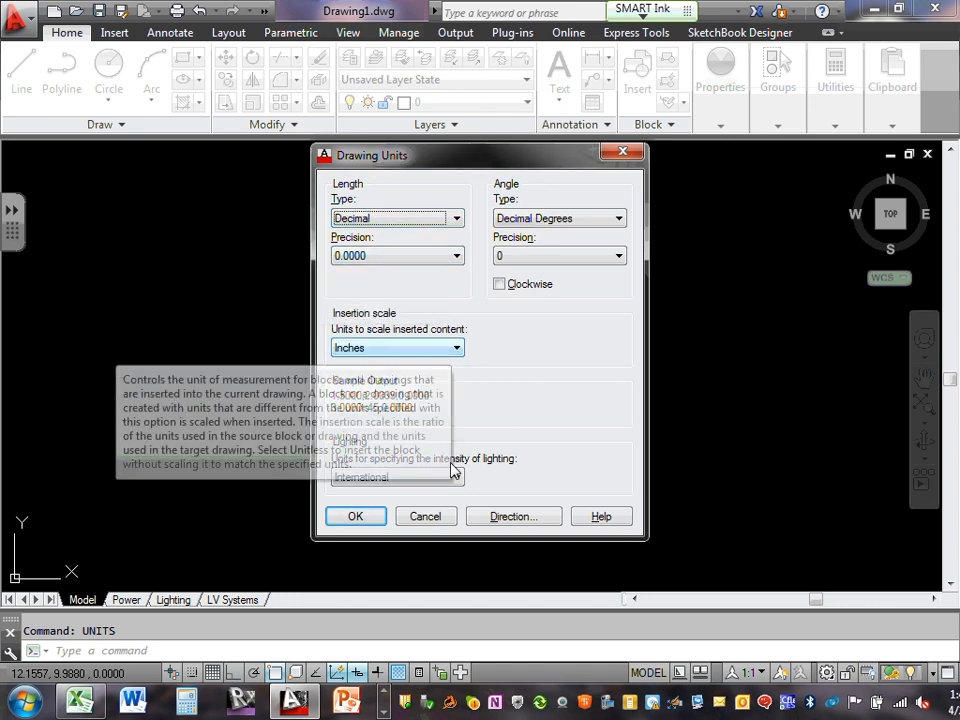
{"action": "left_click", "coordinate": [457, 347]}
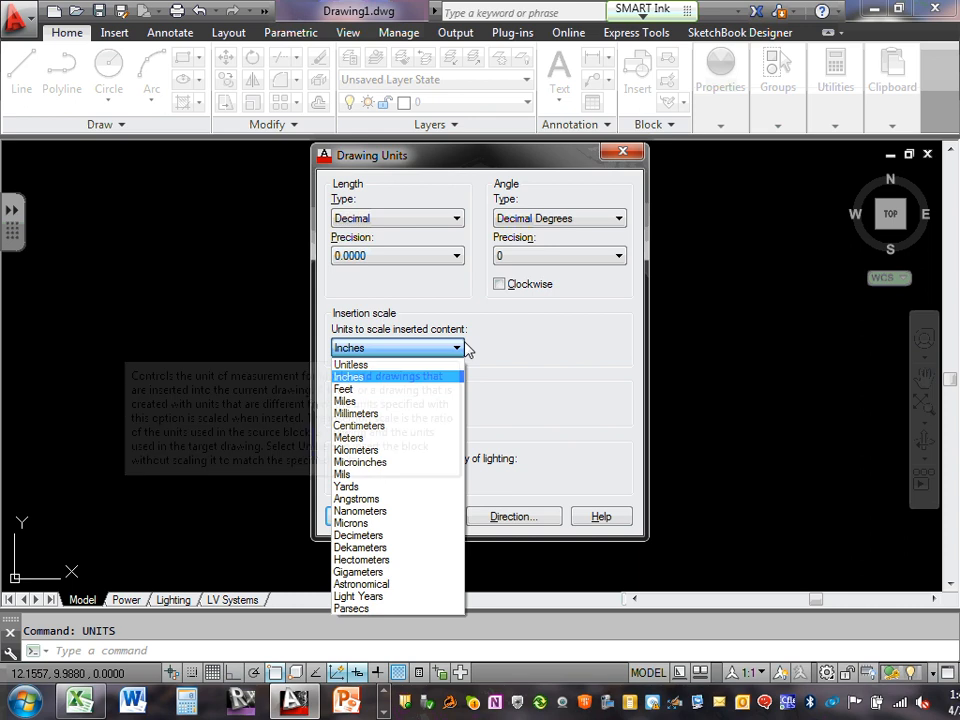
{"action": "left_click", "coordinate": [457, 347]}
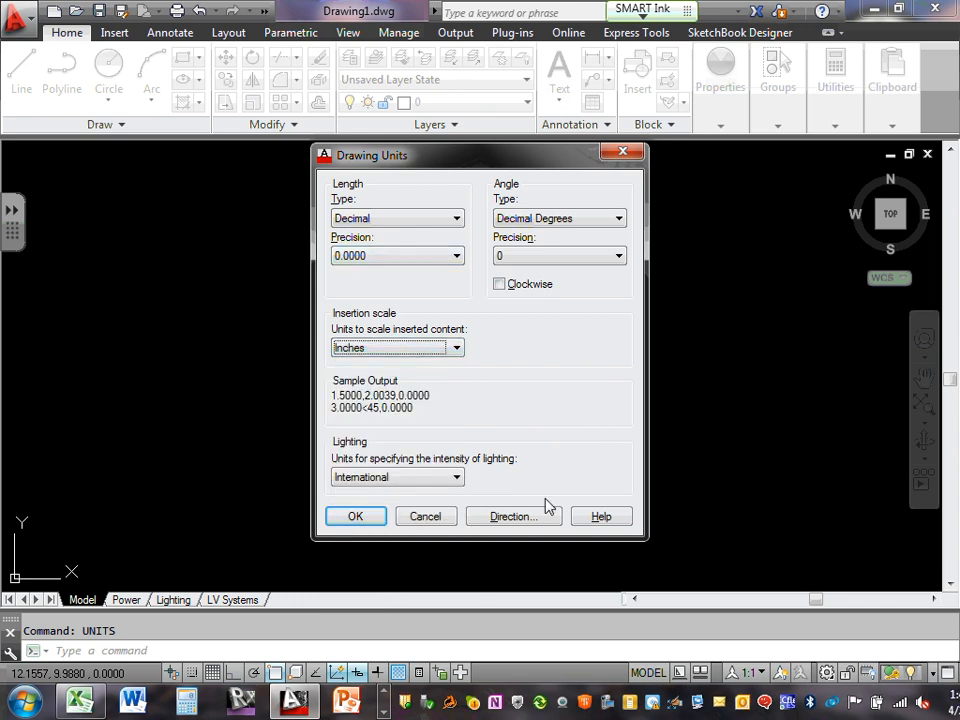
{"action": "left_click", "coordinate": [460, 222]}
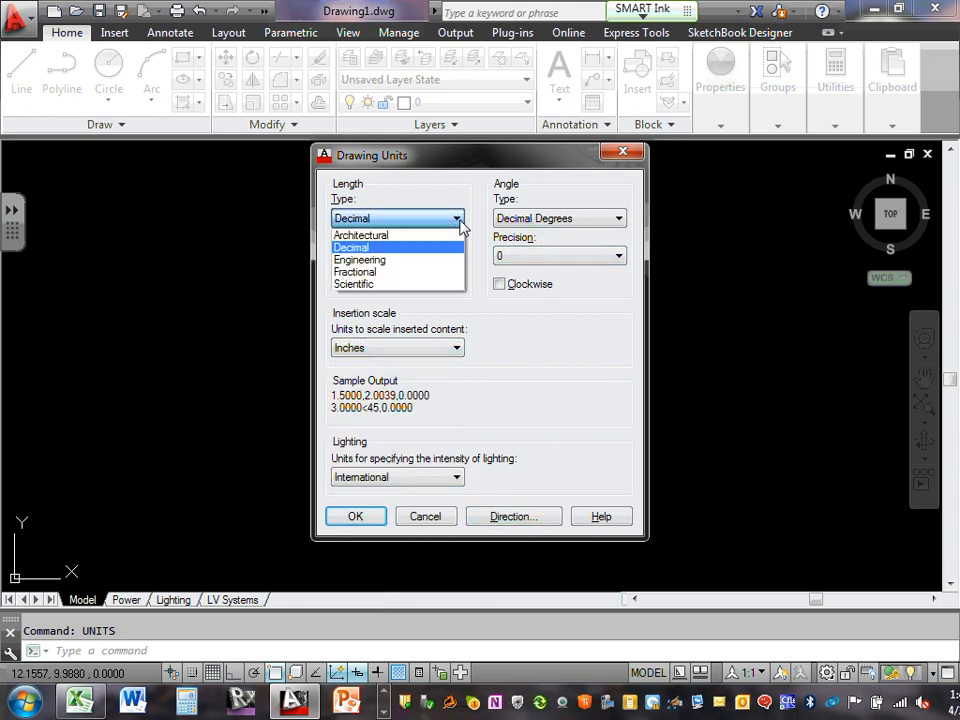
{"action": "left_click", "coordinate": [459, 220]}
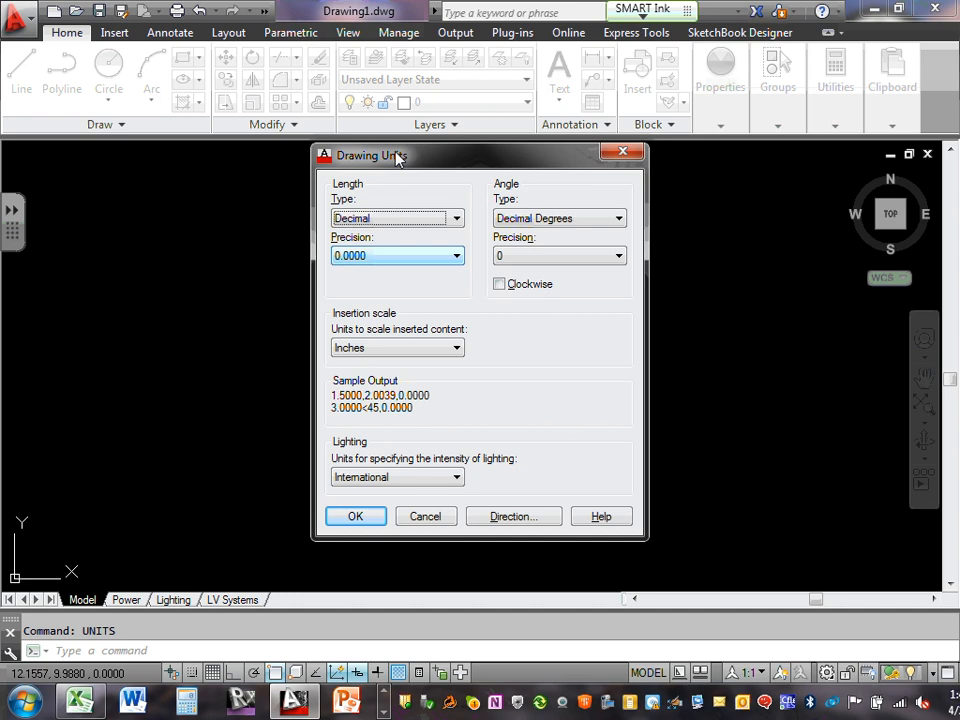
{"action": "left_click", "coordinate": [457, 219]}
{"action": "left_click", "coordinate": [399, 236]}
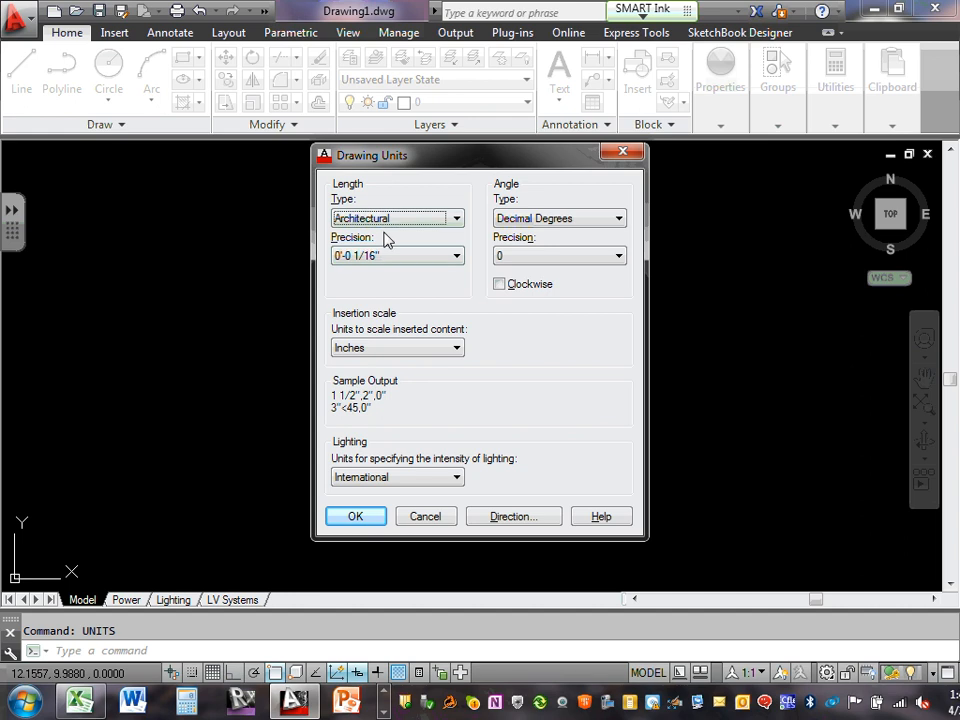
{"action": "left_click", "coordinate": [455, 220]}
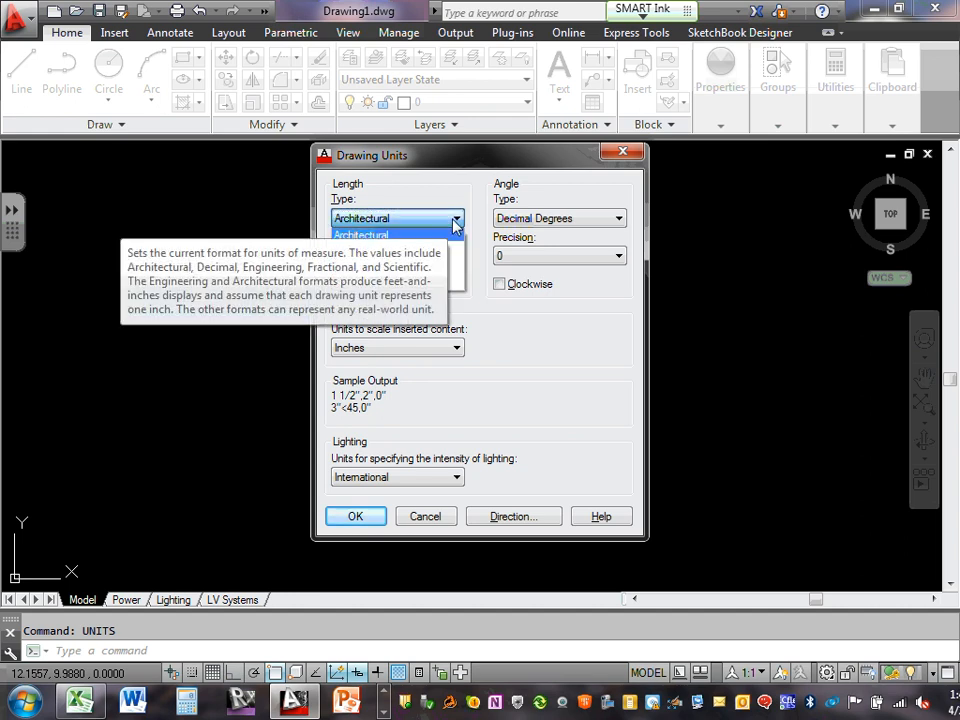
{"action": "left_click", "coordinate": [400, 237]}
{"action": "left_click", "coordinate": [355, 517]}
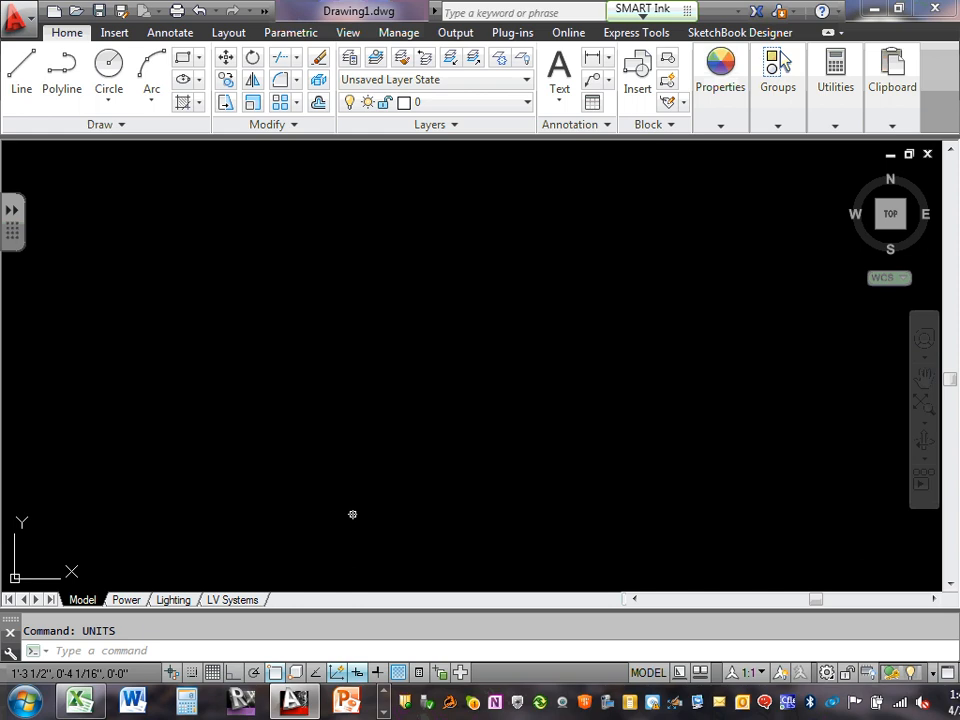
- View the Power layout and return to model space
{"action": "left_click", "coordinate": [126, 601]}
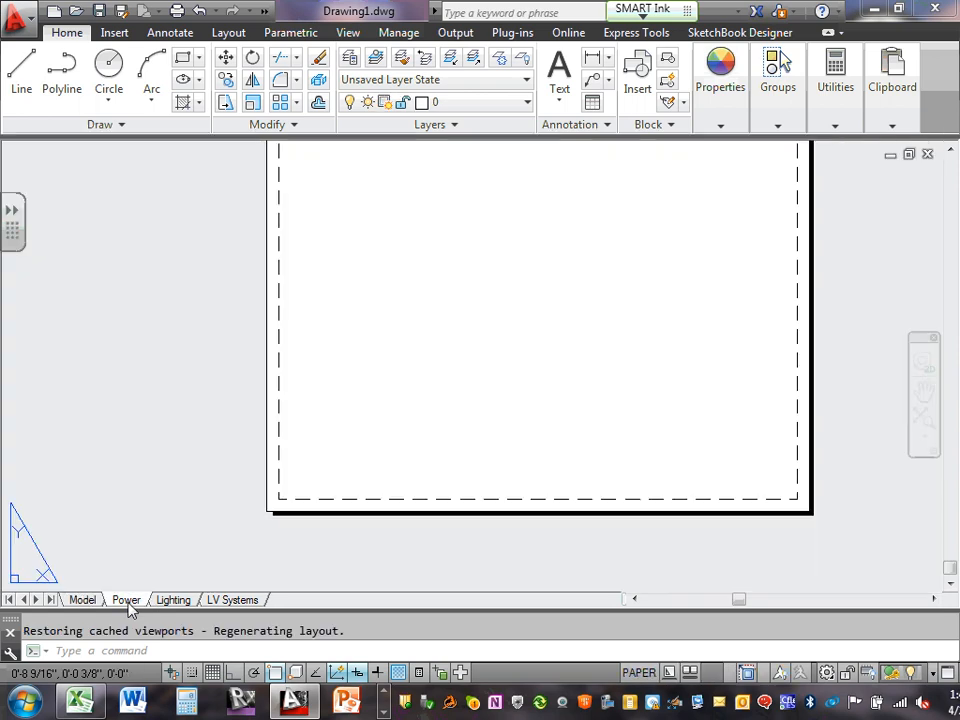
{"action": "left_click", "coordinate": [80, 601]}
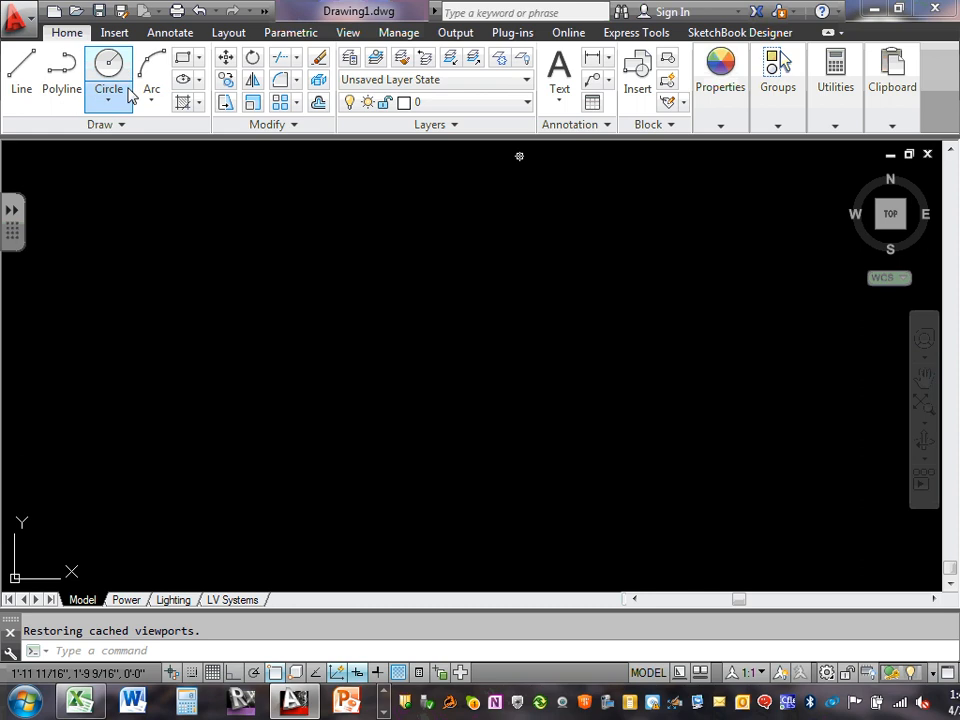
{"action": "left_click", "coordinate": [21, 68]}
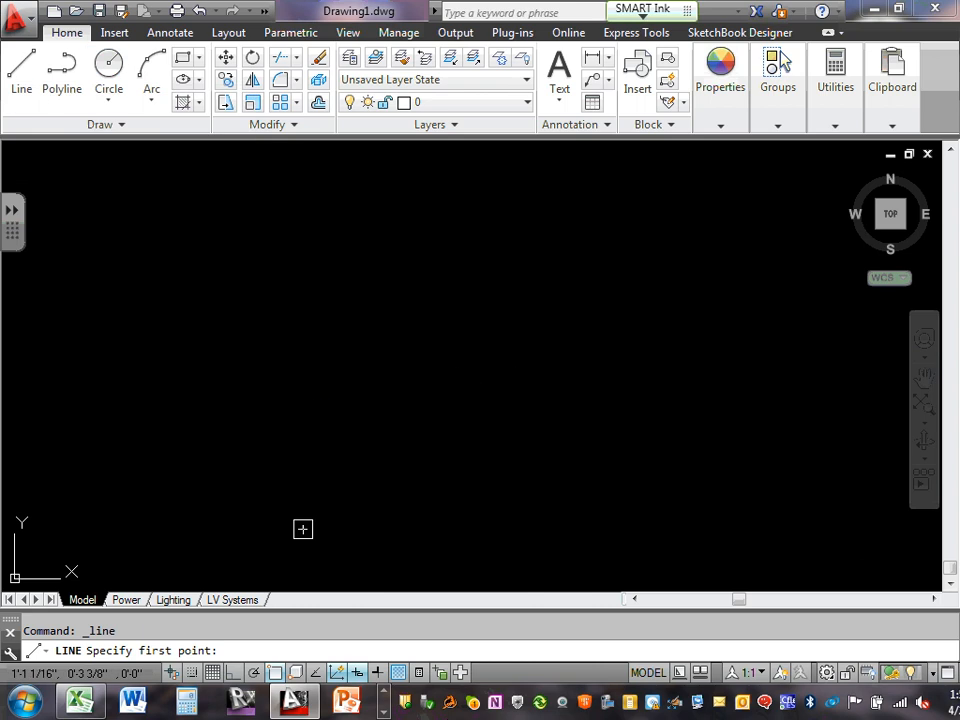
{"action": "key", "text": "Escape"}
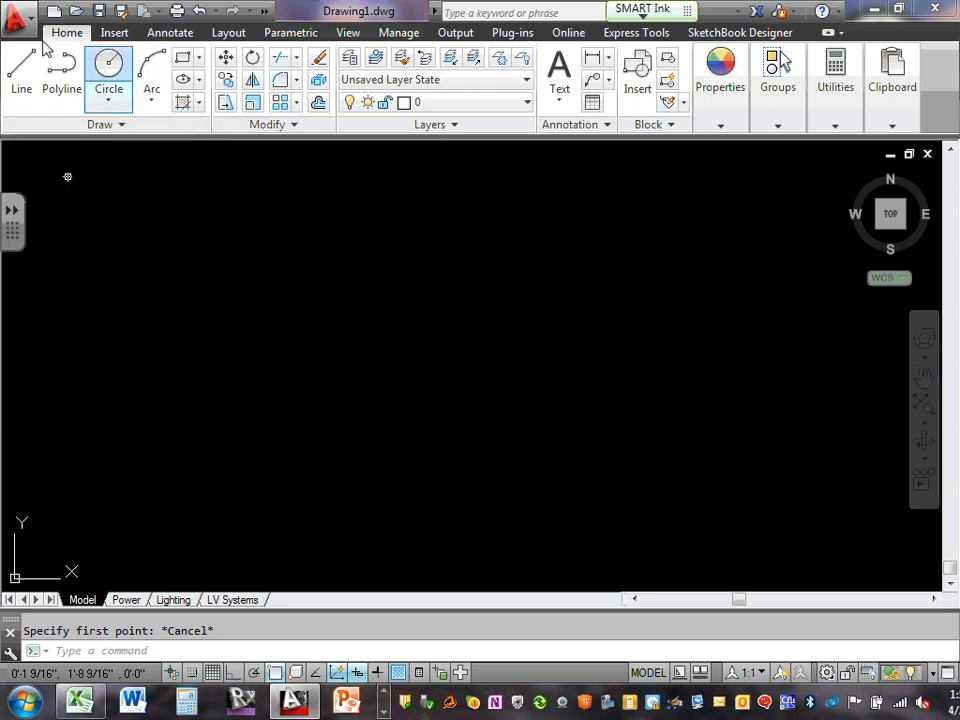
{"action": "left_click", "coordinate": [121, 124]}
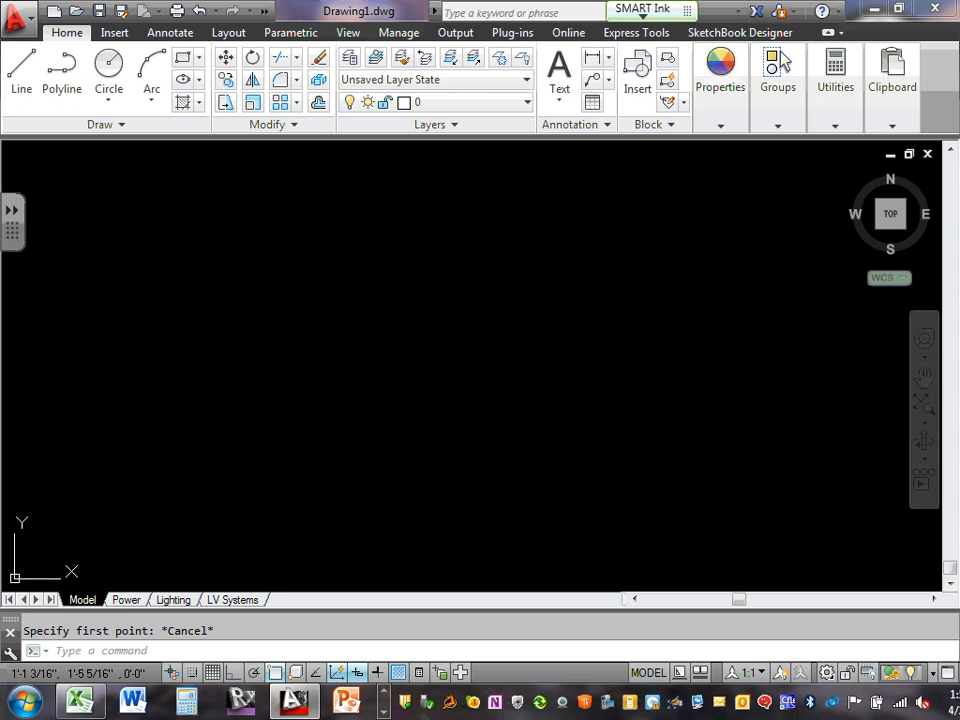
- Draw a circle in the middle of model space, entering 10 for its radius
{"action": "left_click", "coordinate": [109, 95]}
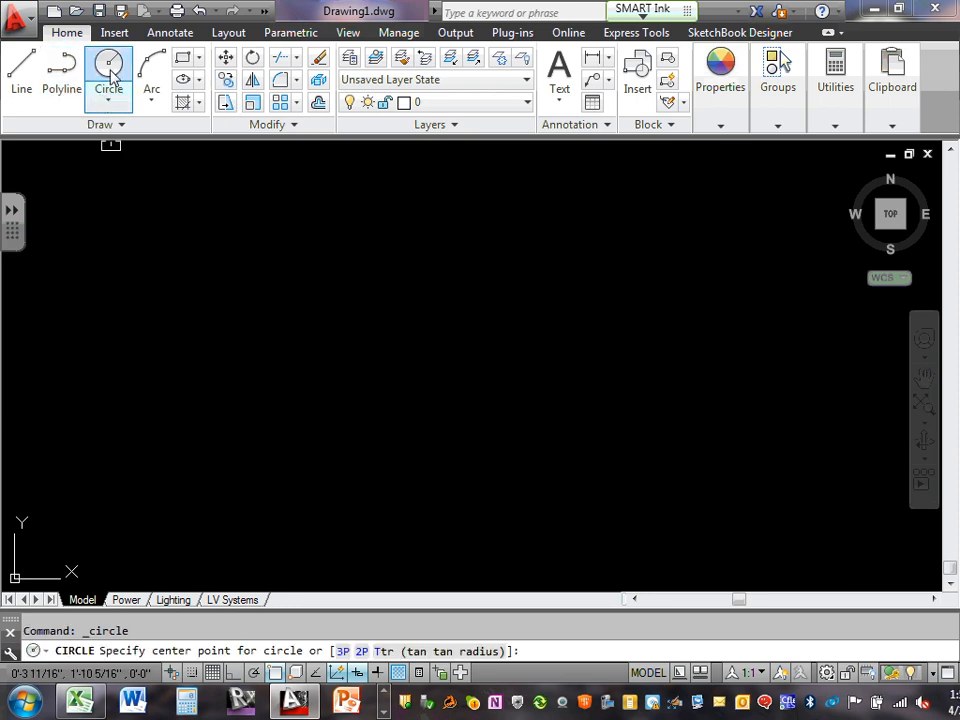
{"action": "left_click", "coordinate": [330, 323]}
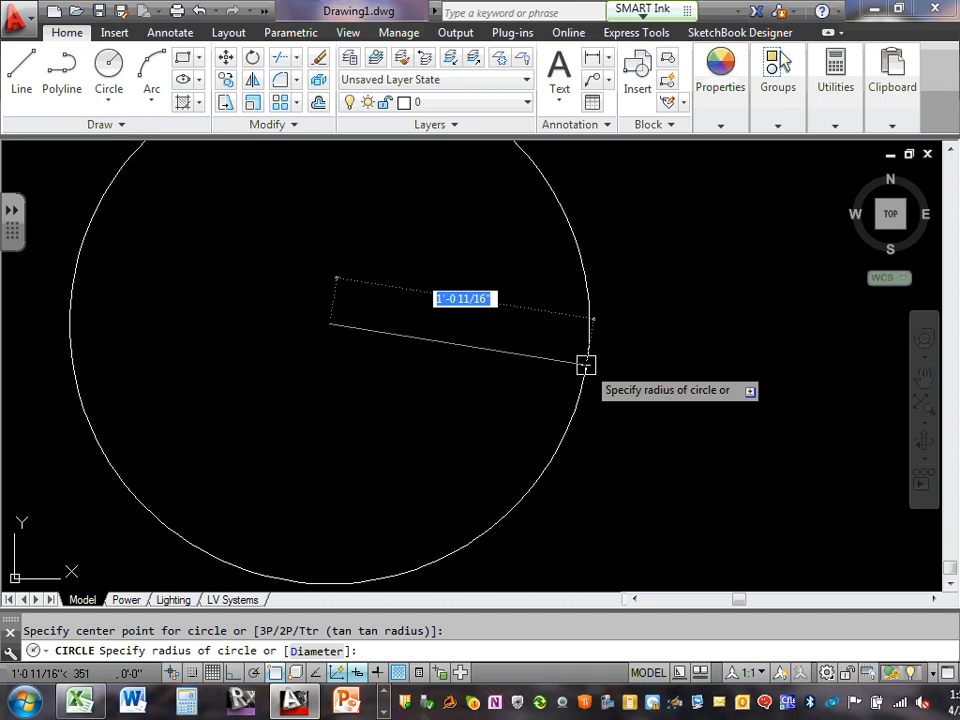
{"action": "type", "text": "10"}
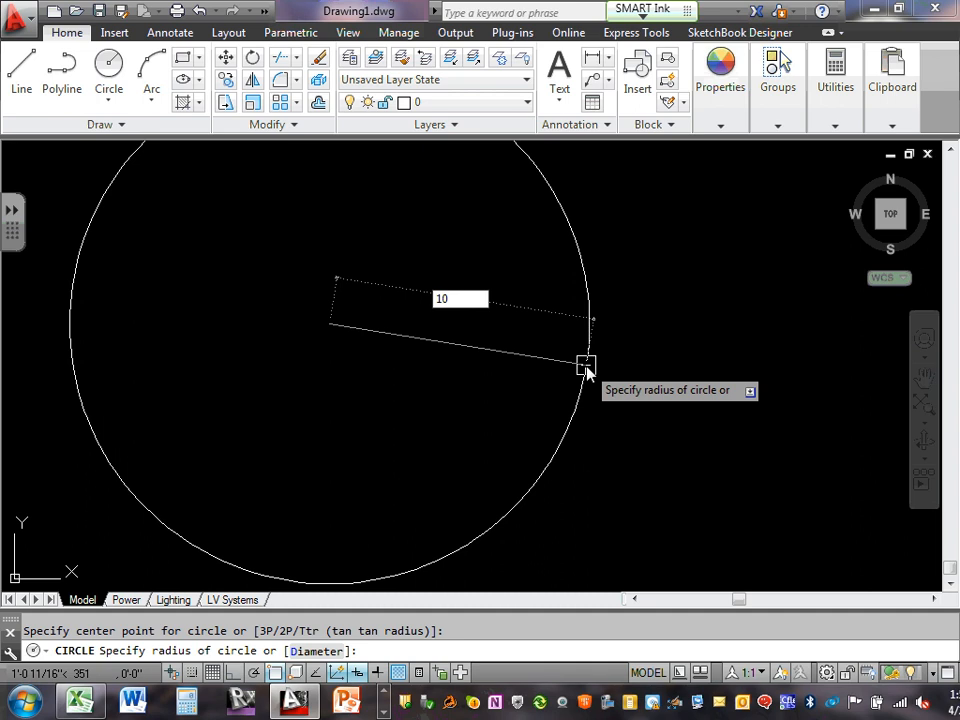
{"action": "key", "text": "Tab"}
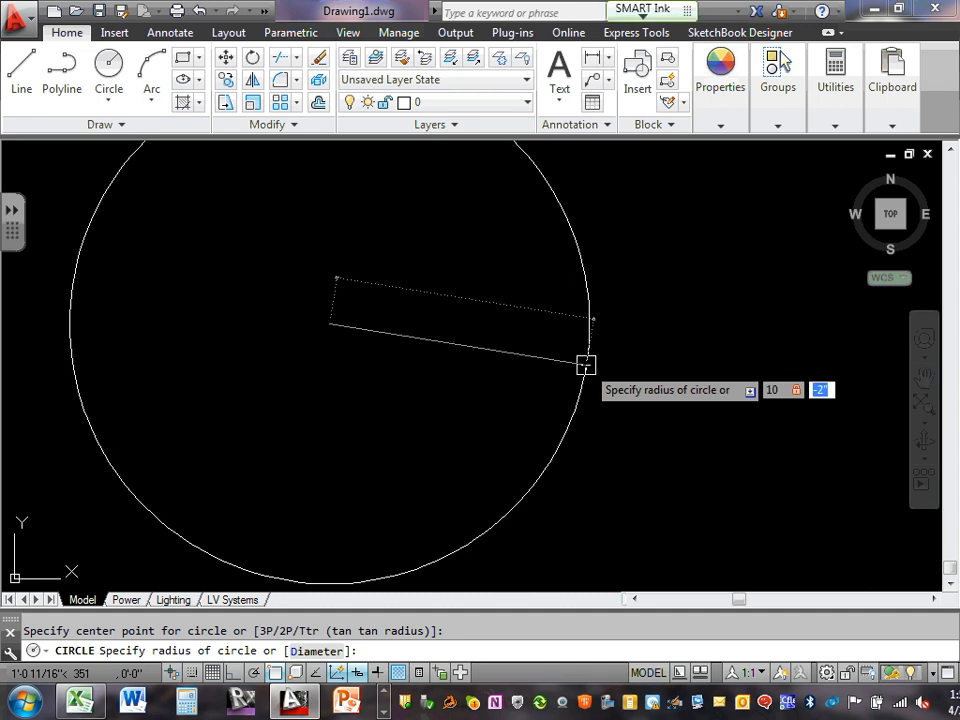
{"action": "key", "text": "Return"}
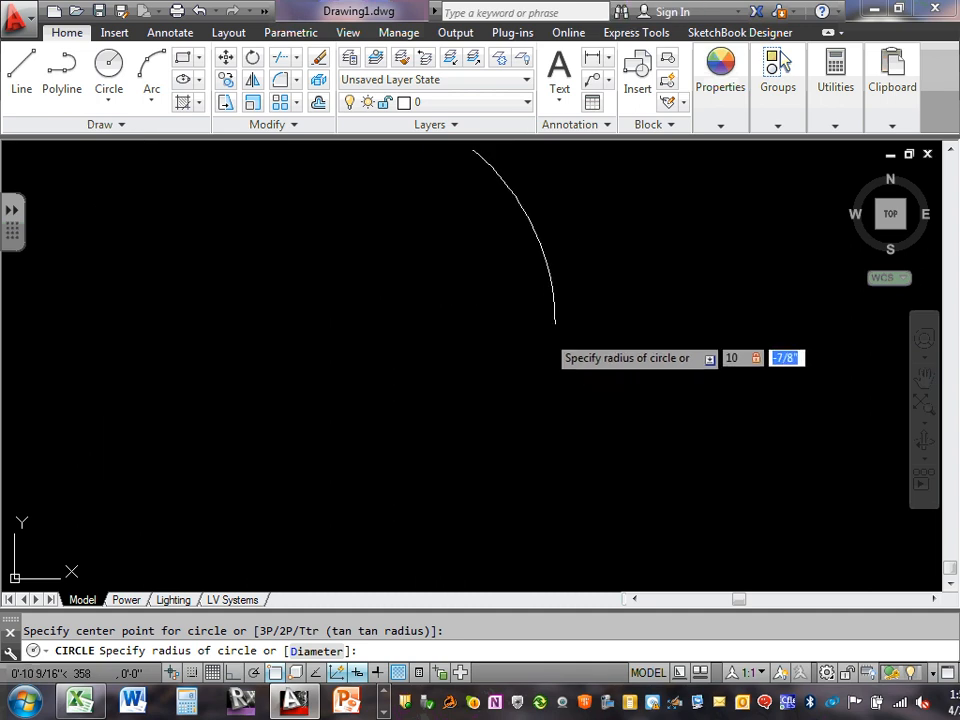
{"action": "key", "text": "Escape"}
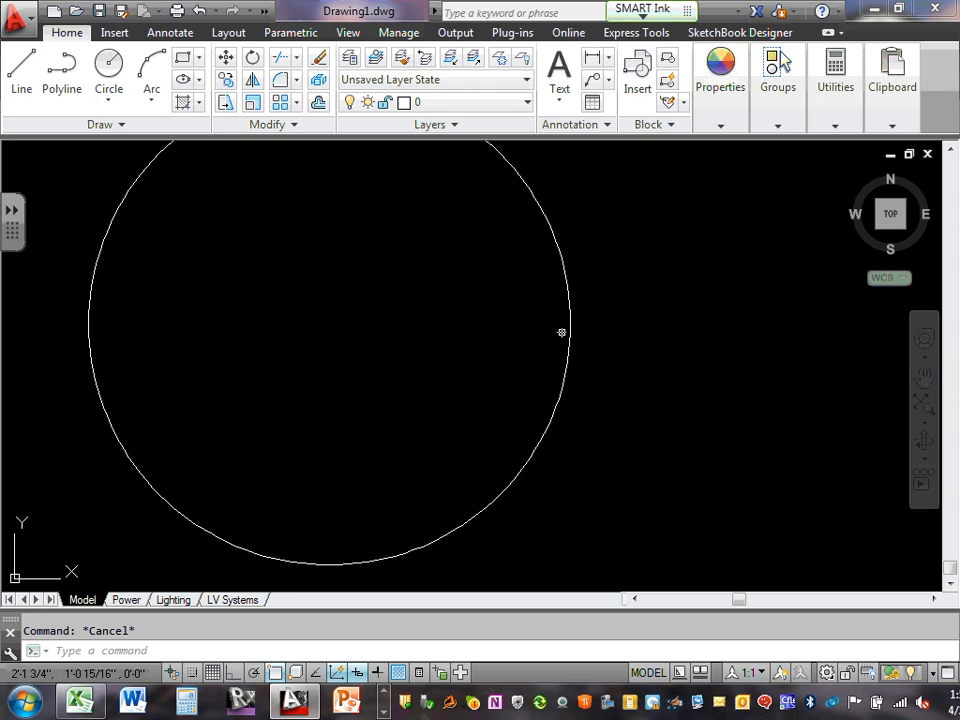
- Select the new circle, cancel stretching its grip, and delete the circle
{"action": "left_click", "coordinate": [570, 320]}
{"action": "left_click", "coordinate": [570, 323]}
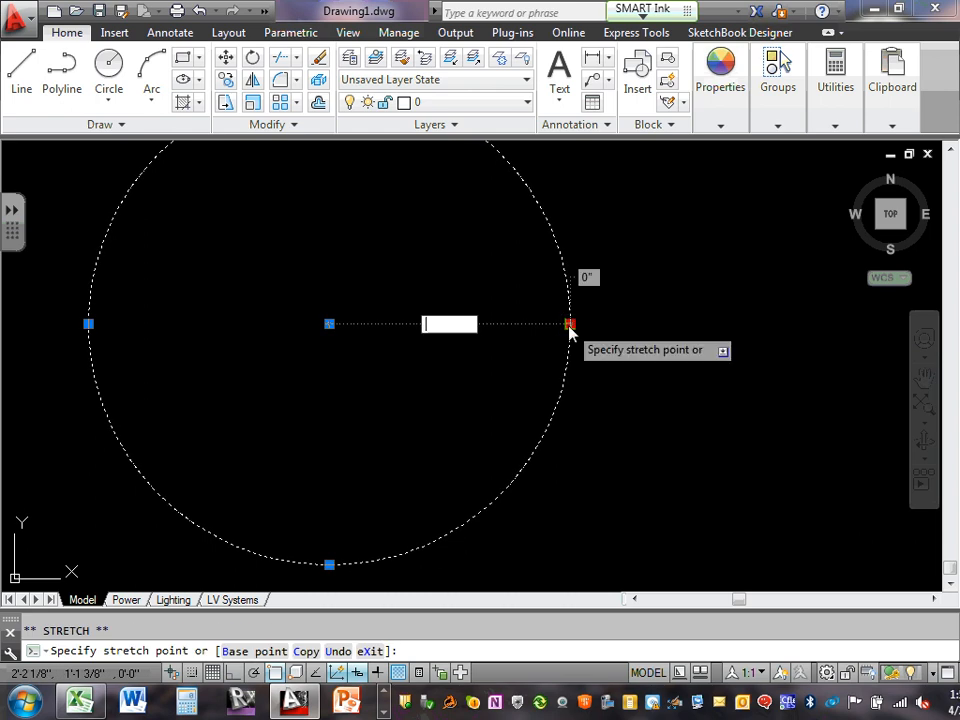
{"action": "key", "text": "Escape"}
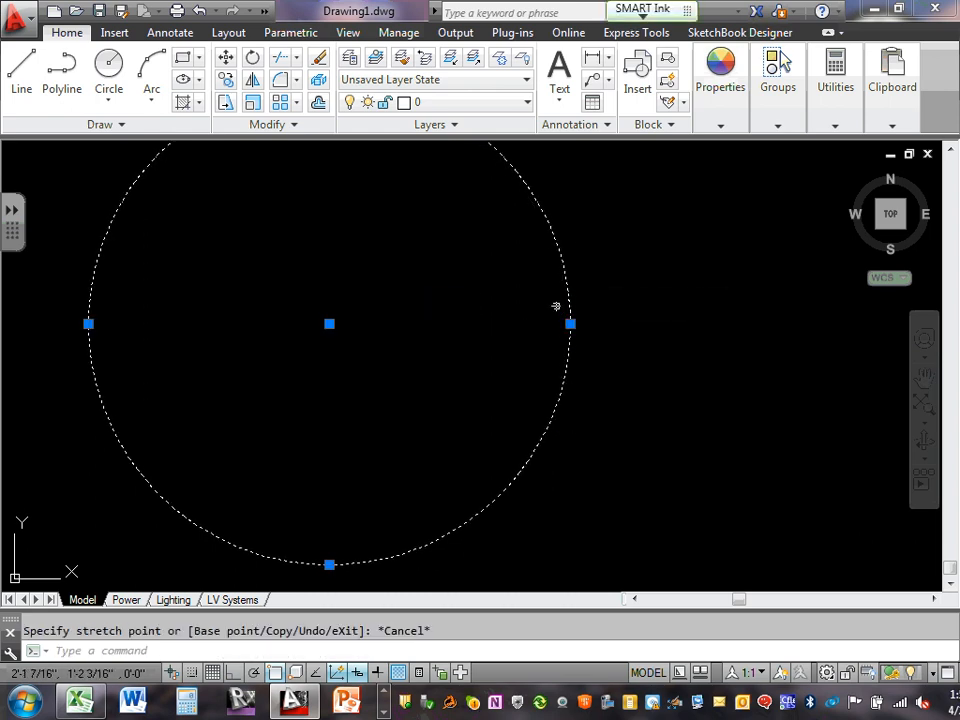
{"action": "key", "text": "Escape"}
{"action": "left_click", "coordinate": [570, 304]}
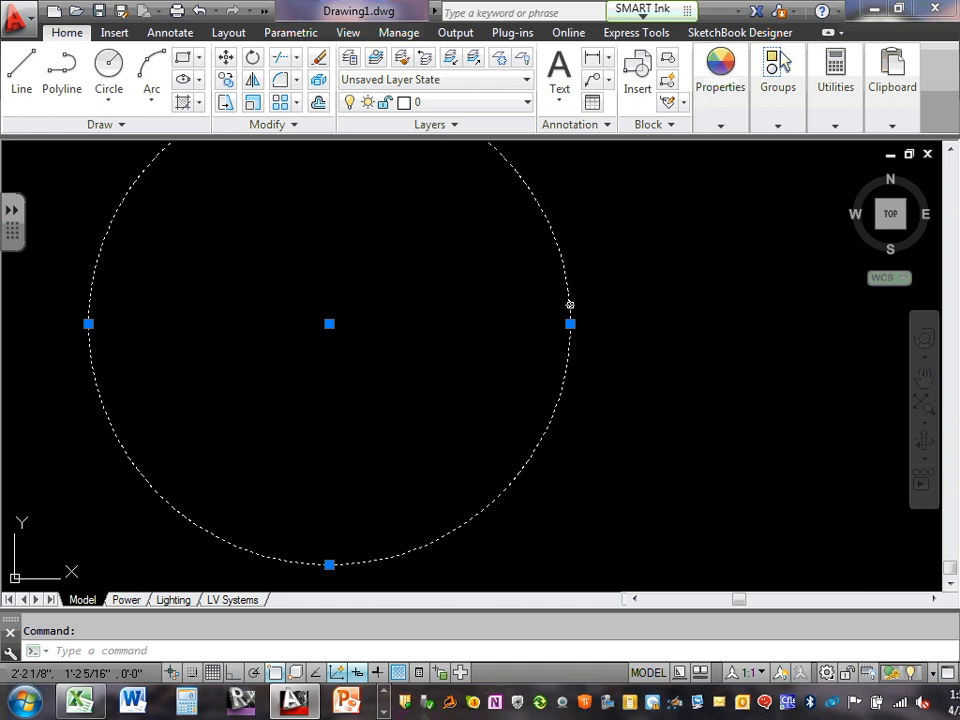
{"action": "key", "text": "Delete"}
- Draw a circle with a 10' radius in model space
{"action": "left_click", "coordinate": [109, 70]}
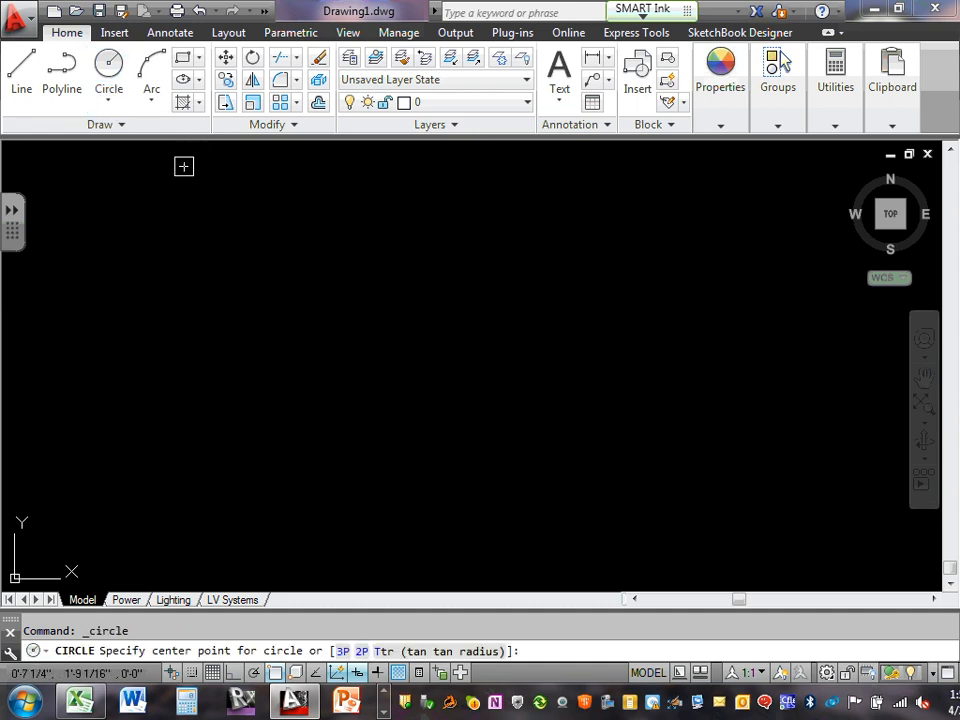
{"action": "left_click", "coordinate": [340, 309]}
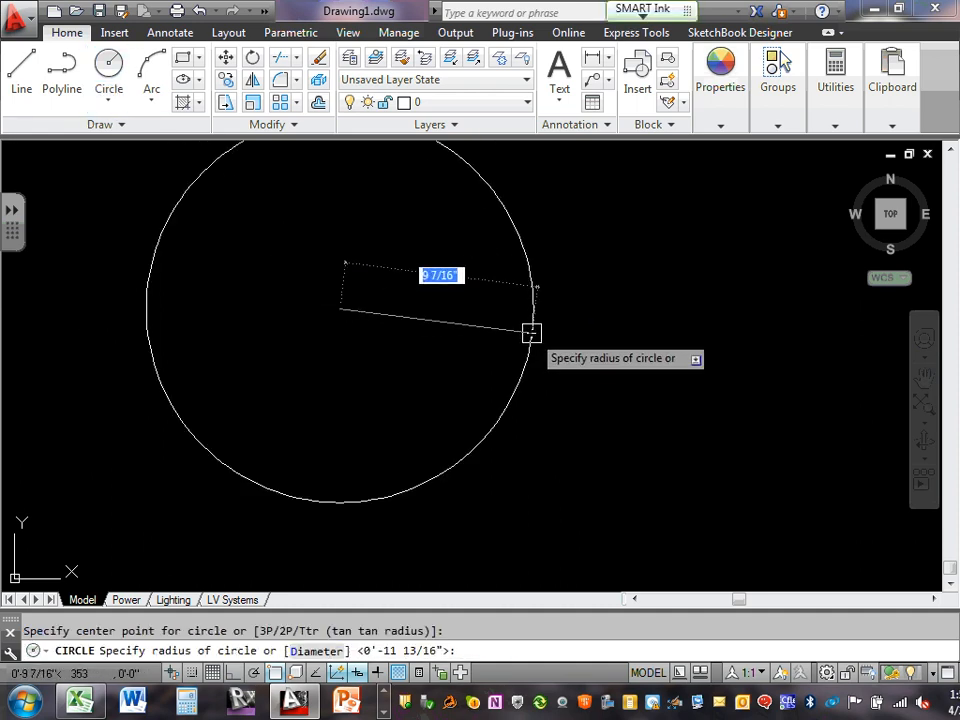
{"action": "type", "text": "10"}
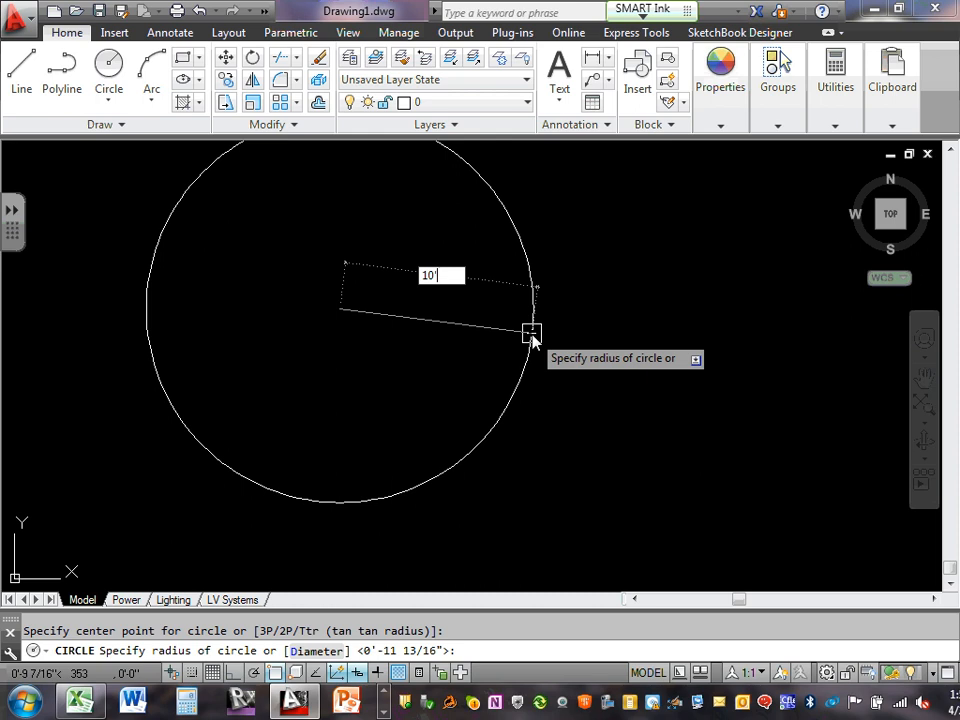
{"action": "key", "text": "Escape"}
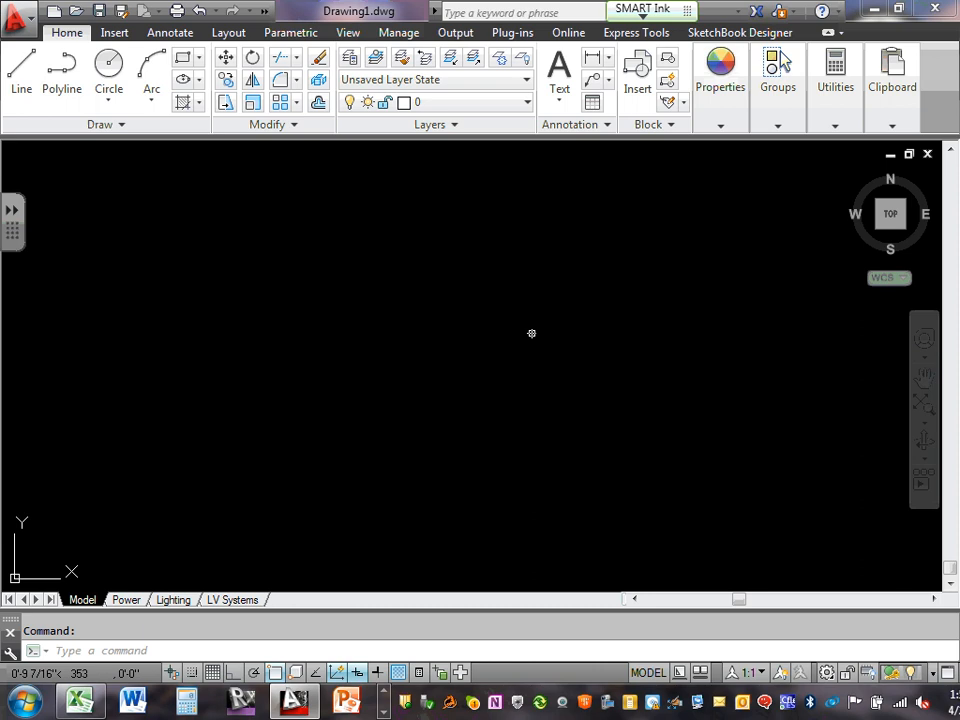
- Zoom to the drawing extents to show the whole circle
{"action": "scroll", "coordinate": [534, 340], "scroll_direction": "down", "scroll_amount": 5}
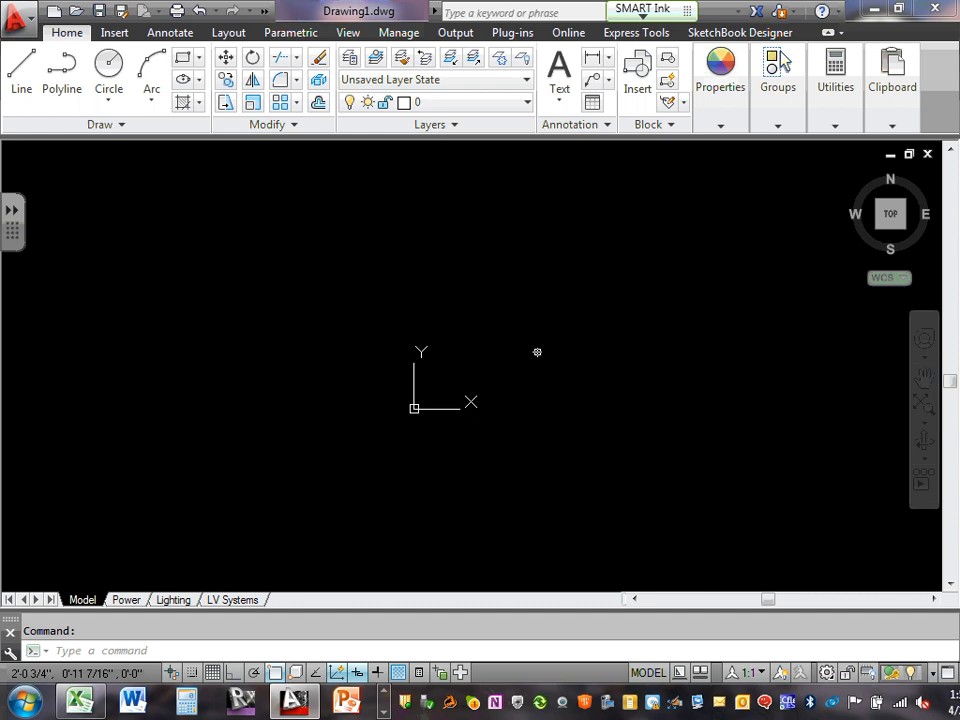
{"action": "type", "text": "z"}
{"action": "key", "text": "Return"}
{"action": "type", "text": "e"}
{"action": "key", "text": "Return"}
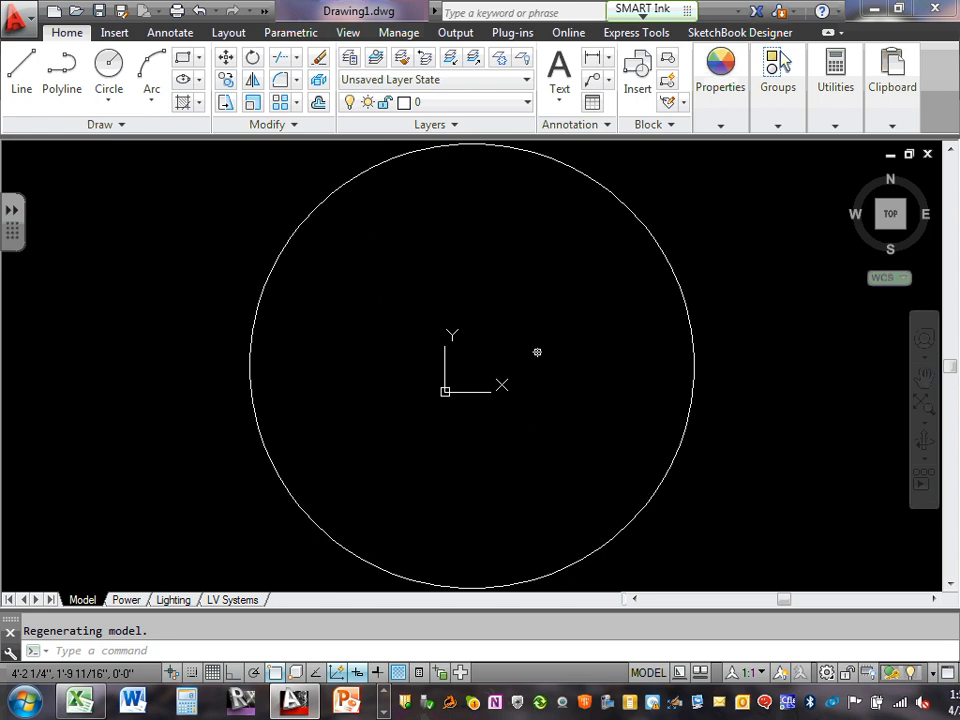
- Examine the whole circle at several magnifications, including its grips, and finish with it fully in view
{"action": "scroll", "coordinate": [574, 349], "scroll_direction": "up", "scroll_amount": 5}
{"action": "scroll", "coordinate": [574, 349], "scroll_direction": "down", "scroll_amount": 9}
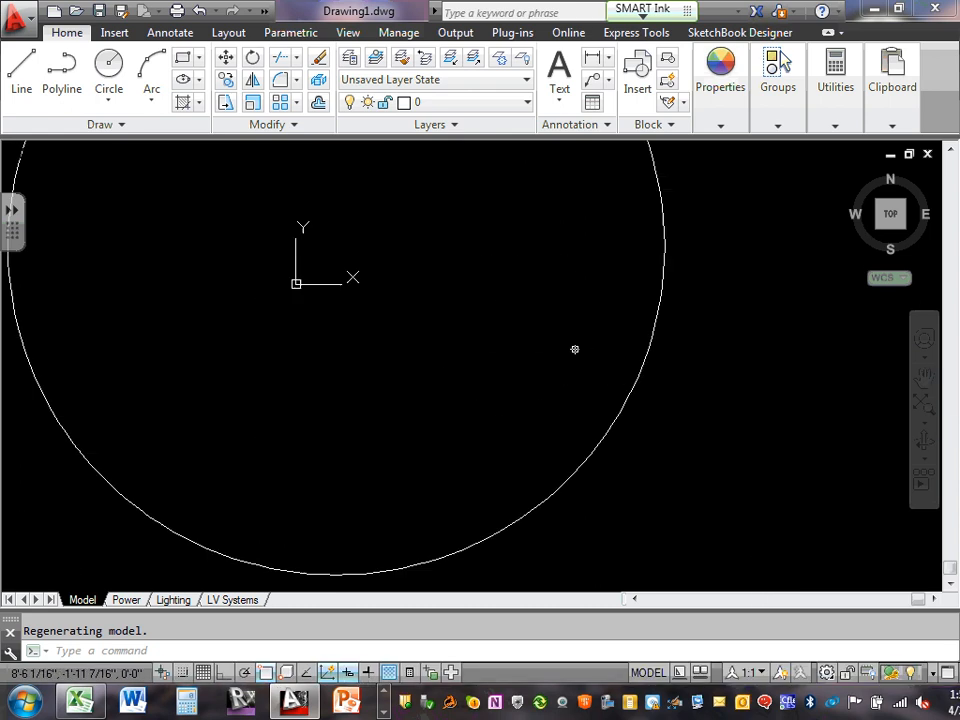
{"action": "scroll", "coordinate": [409, 373], "scroll_direction": "up", "scroll_amount": 6}
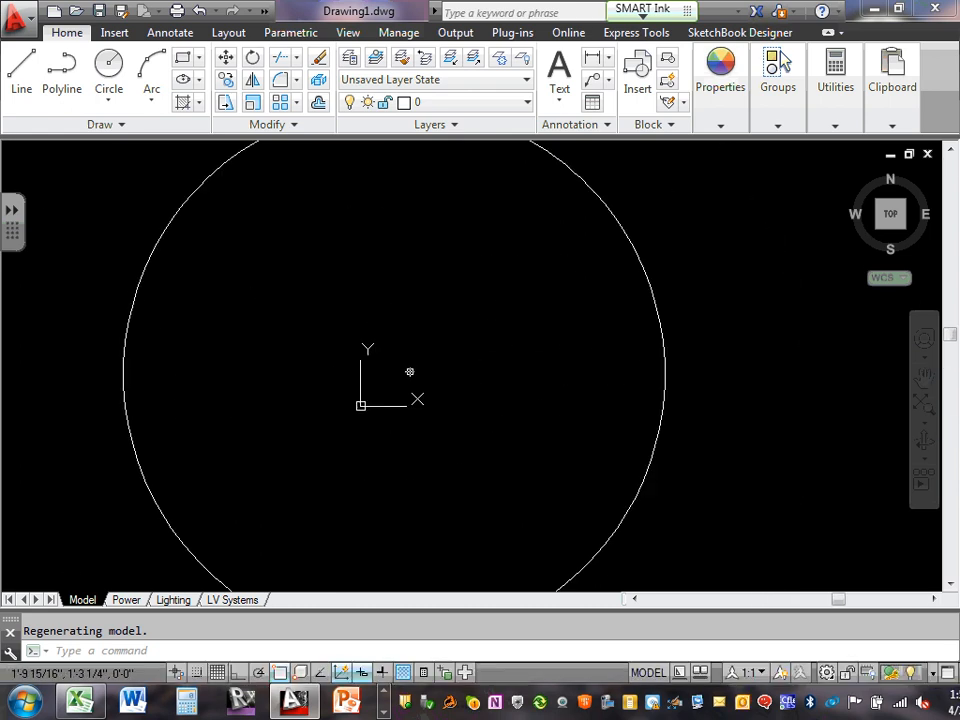
{"action": "scroll", "coordinate": [409, 373], "scroll_direction": "down", "scroll_amount": 4}
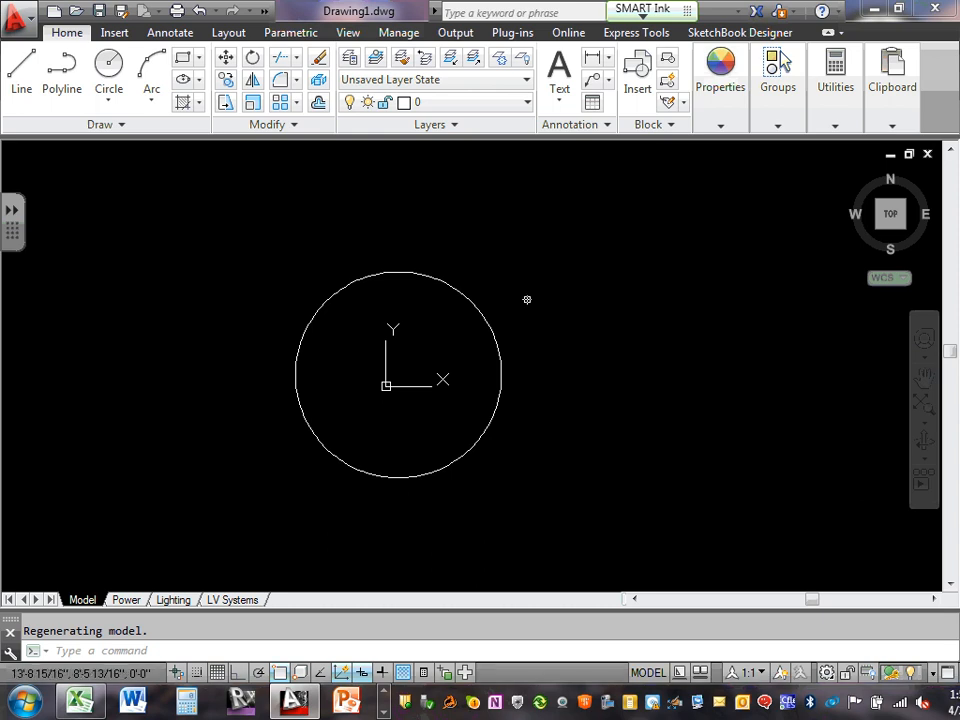
{"action": "left_click", "coordinate": [499, 371]}
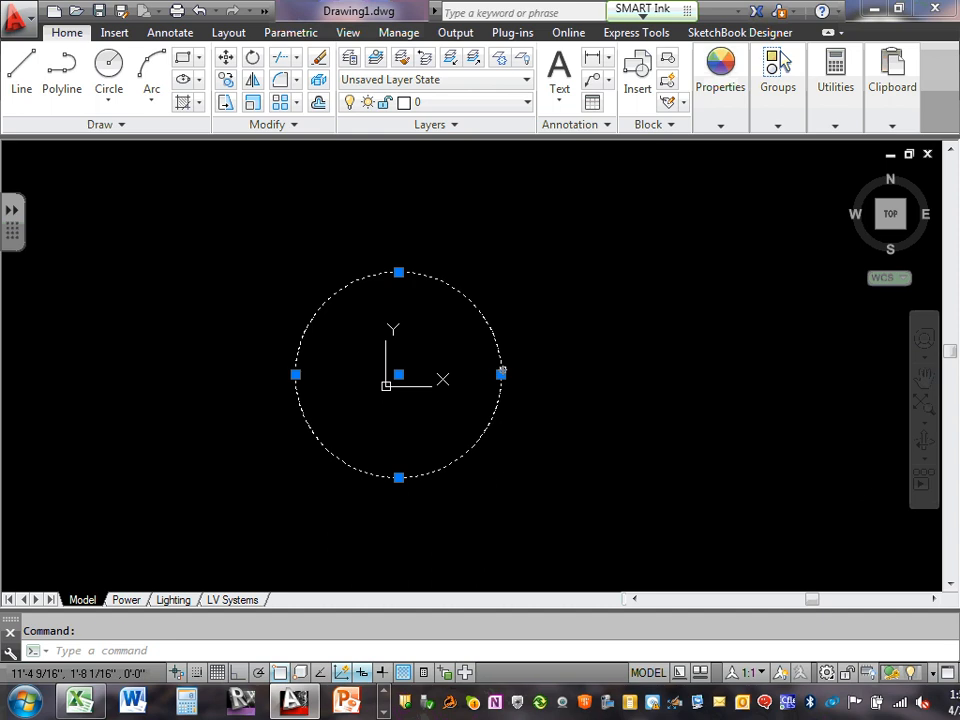
{"action": "scroll", "coordinate": [496, 376], "scroll_direction": "up", "scroll_amount": 4}
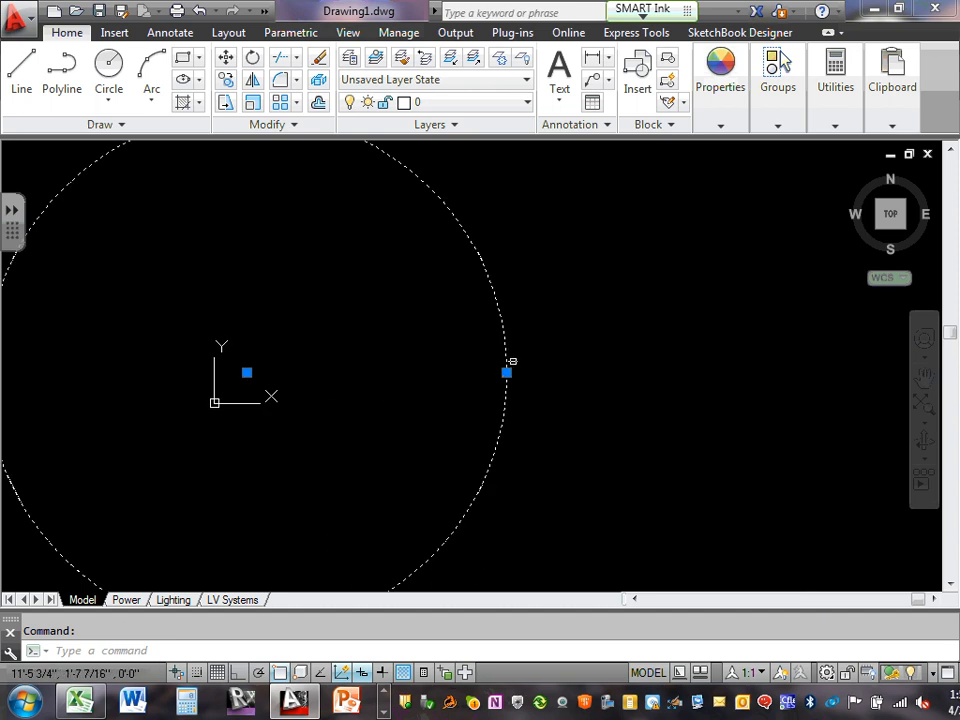
{"action": "scroll", "coordinate": [422, 411], "scroll_direction": "down", "scroll_amount": 2}
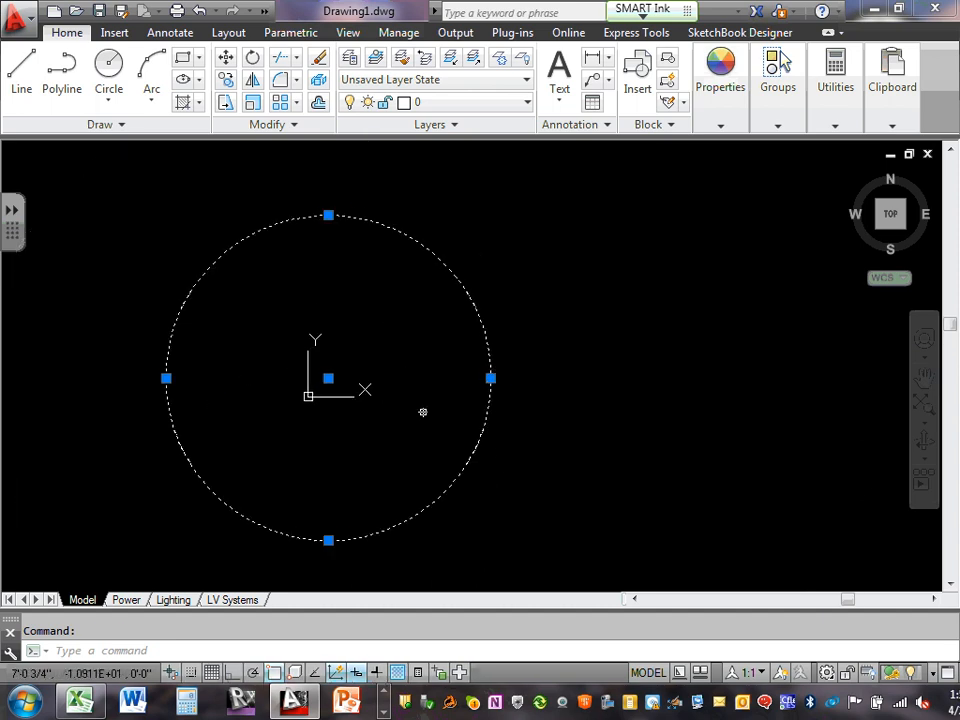
{"action": "key", "text": "Escape"}
{"action": "scroll", "coordinate": [432, 400], "scroll_direction": "down", "scroll_amount": 4}
{"action": "scroll", "coordinate": [416, 390], "scroll_direction": "up", "scroll_amount": 2}
{"action": "scroll", "coordinate": [416, 390], "scroll_direction": "up", "scroll_amount": 2}
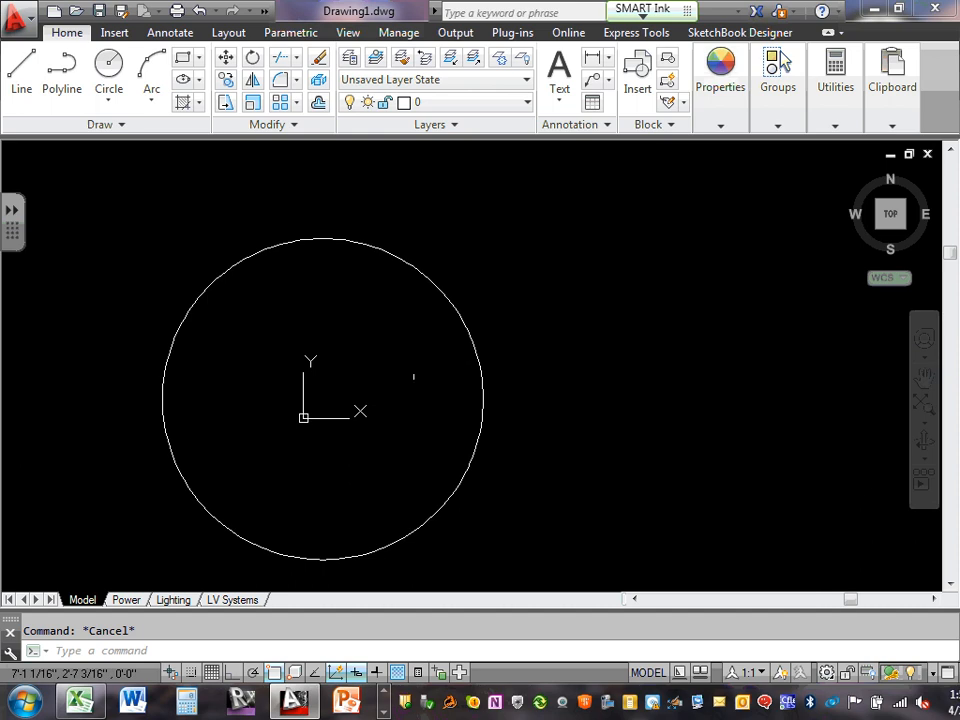
{"action": "middle_click_drag", "start_coordinate": [426, 365], "coordinate": [491, 339]}
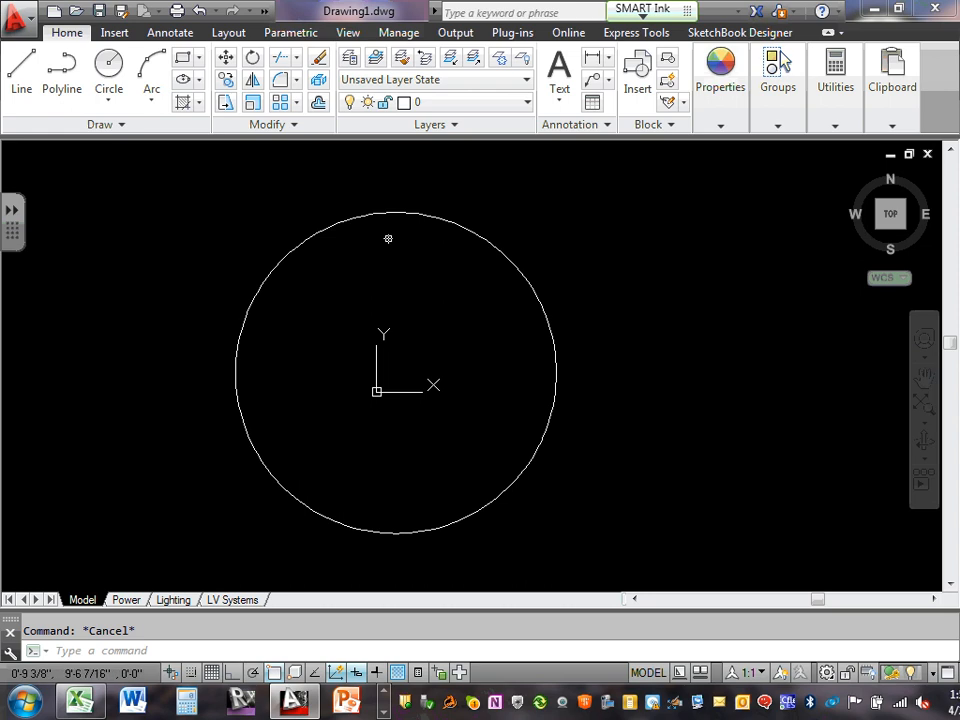
{"action": "scroll", "coordinate": [300, 298], "scroll_direction": "down", "scroll_amount": 5}
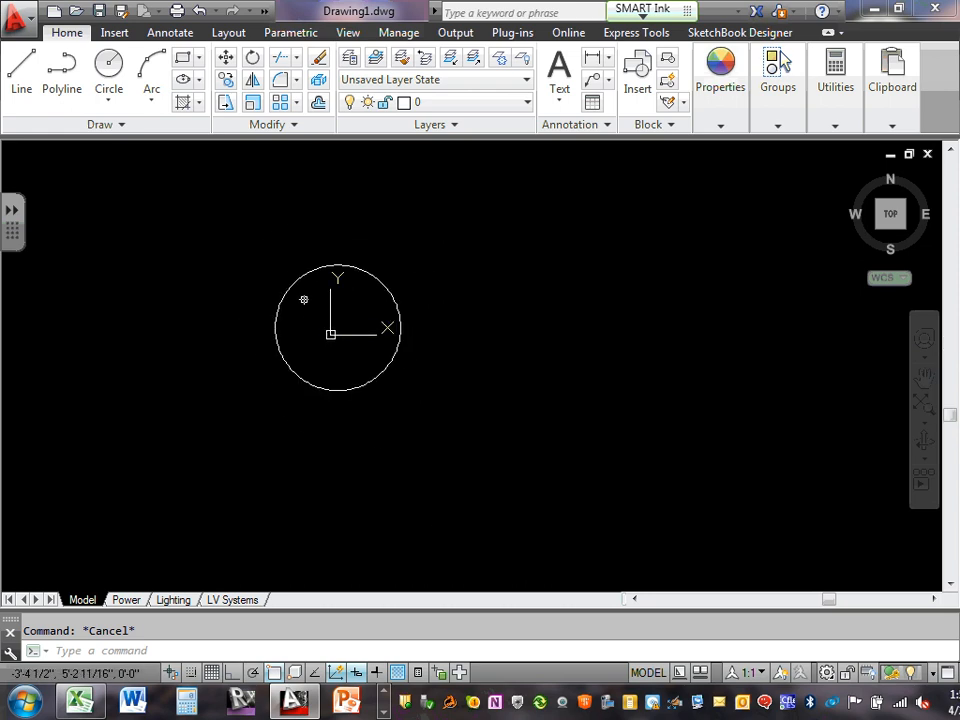
{"action": "scroll", "coordinate": [330, 335], "scroll_direction": "up", "scroll_amount": 4}
{"action": "scroll", "coordinate": [405, 395], "scroll_direction": "up", "scroll_amount": 3}
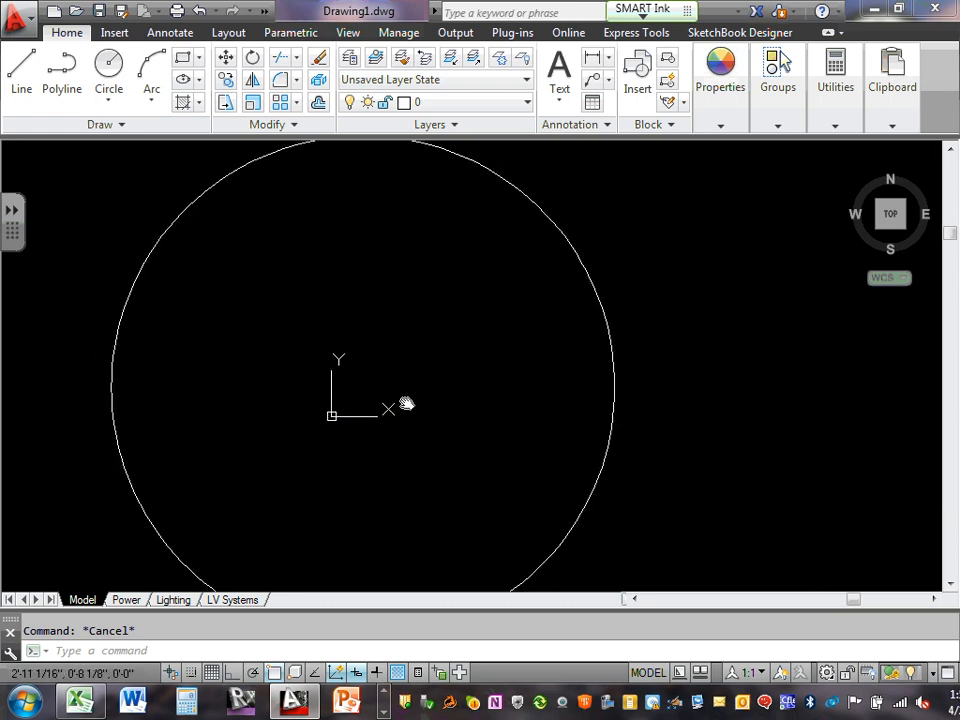
{"action": "scroll", "coordinate": [402, 362], "scroll_direction": "down", "scroll_amount": 2}
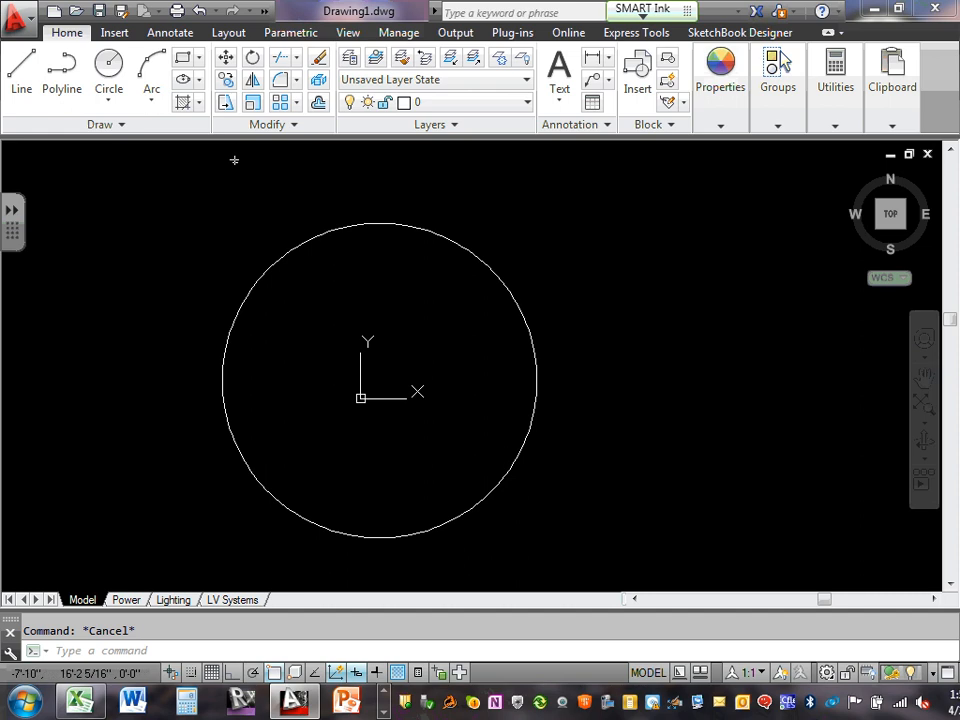
- Draw a rectangle inside the circle, entering 10' as the distance from its first corner to the opposite corner
{"action": "left_click", "coordinate": [198, 63]}
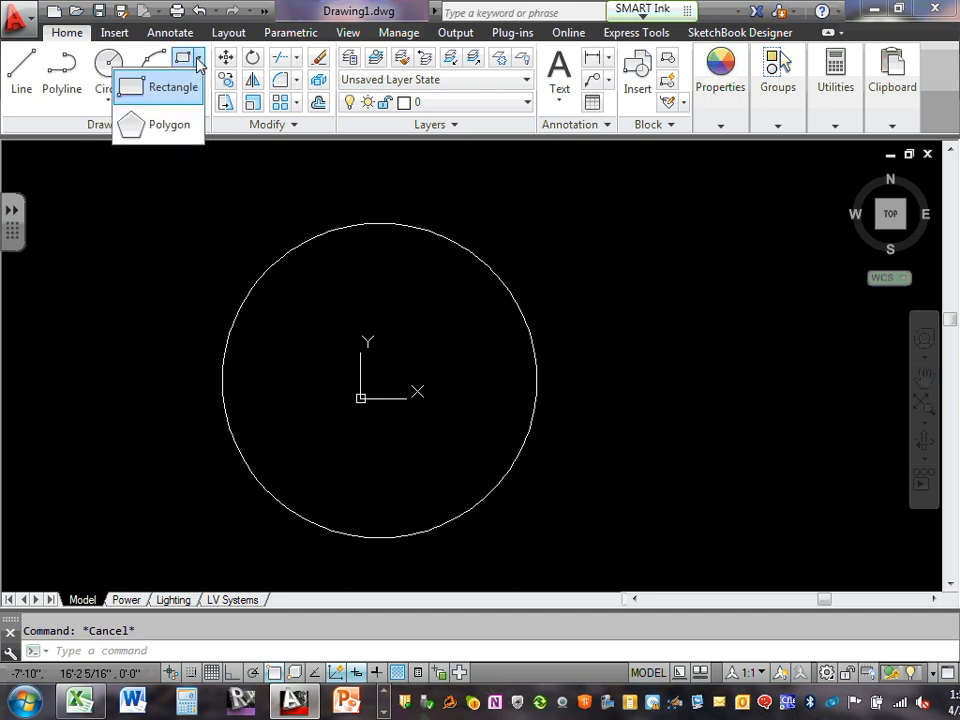
{"action": "left_click", "coordinate": [133, 89]}
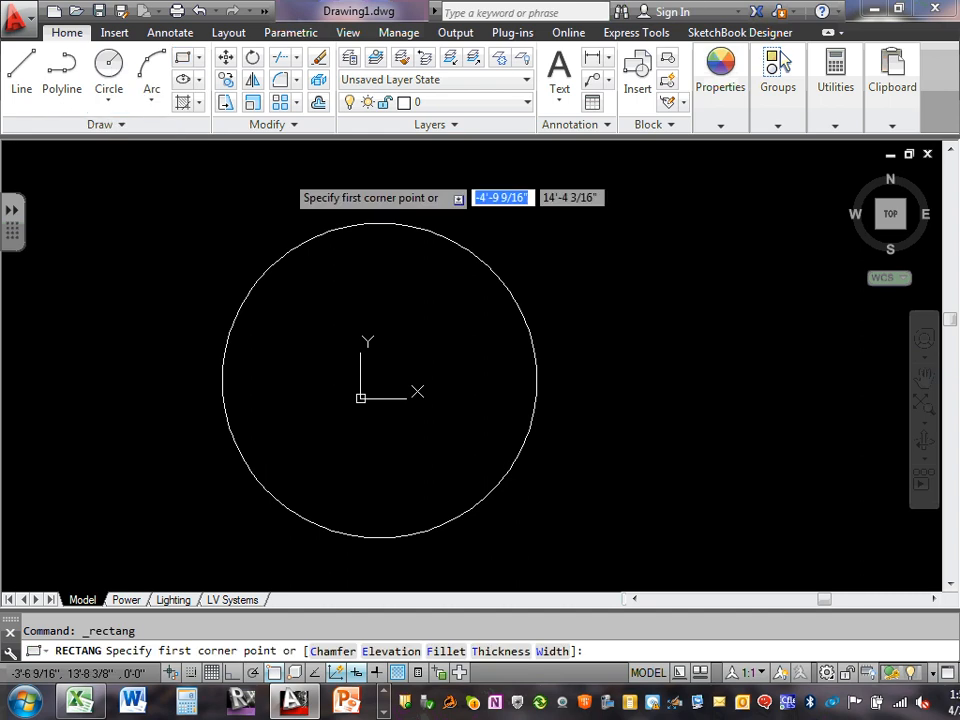
{"action": "left_click", "coordinate": [322, 333]}
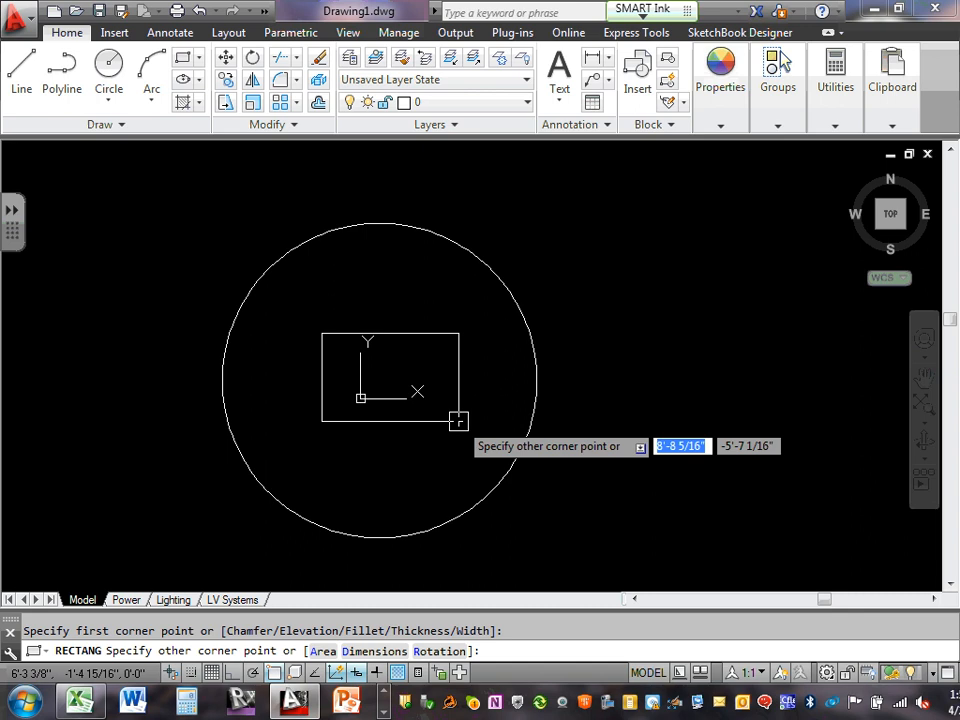
{"action": "type", "text": "10"}
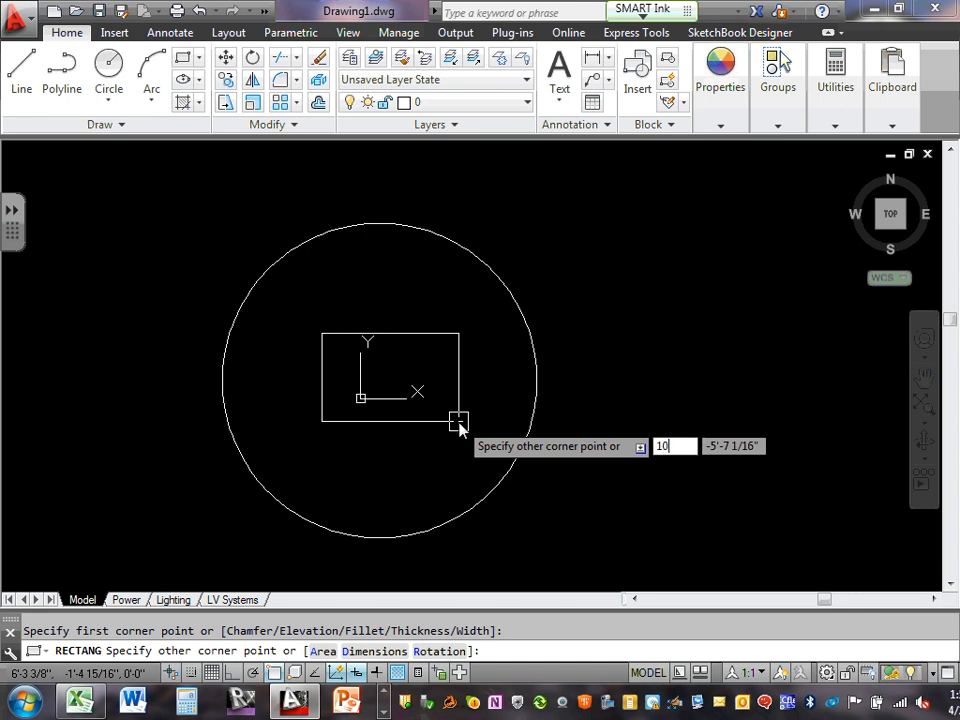
{"action": "type", "text": "'"}
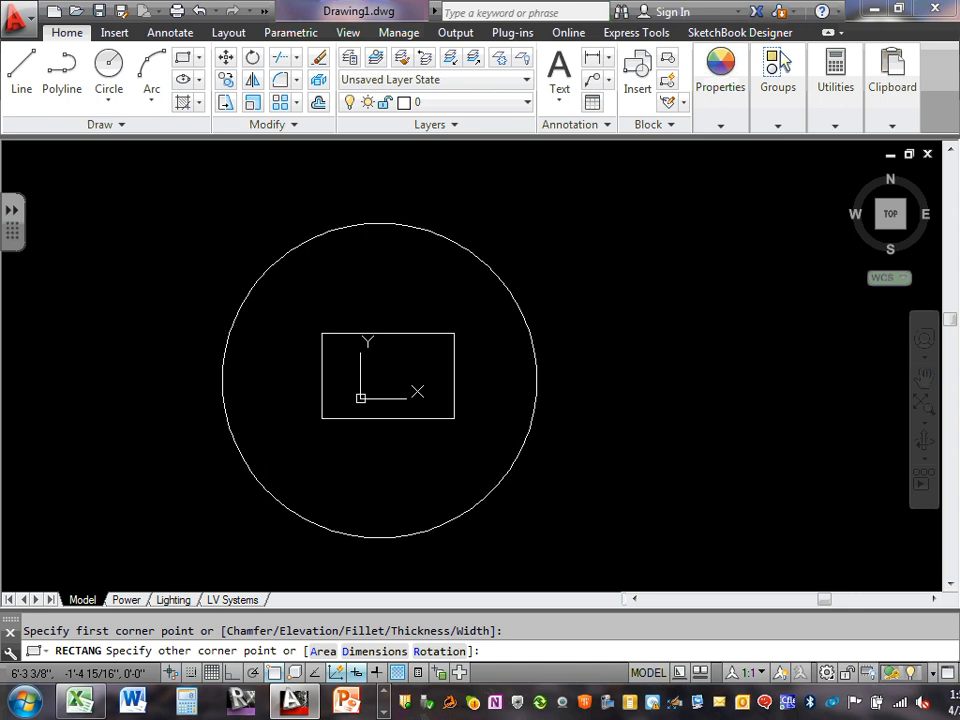
{"action": "key", "text": "Return"}
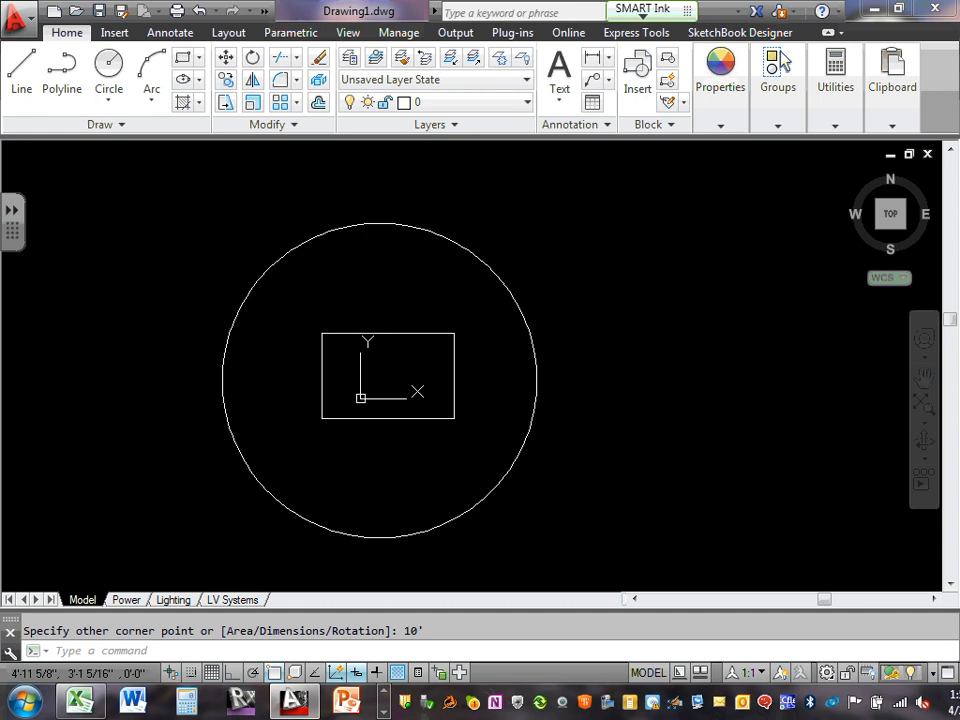
{"action": "left_click", "coordinate": [404, 334]}
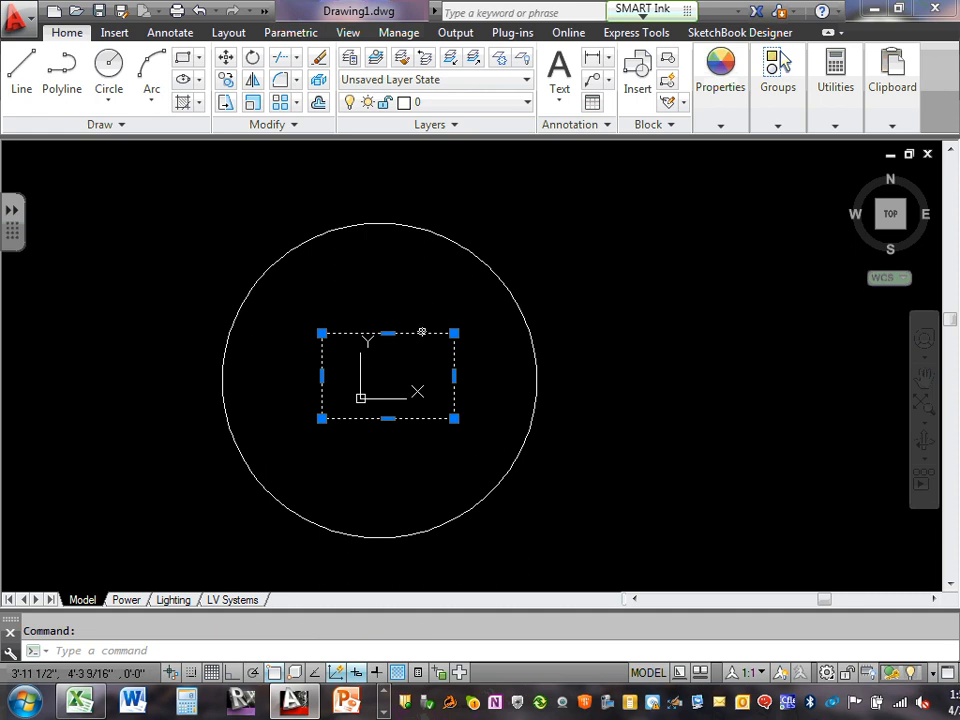
{"action": "double_click", "coordinate": [422, 334]}
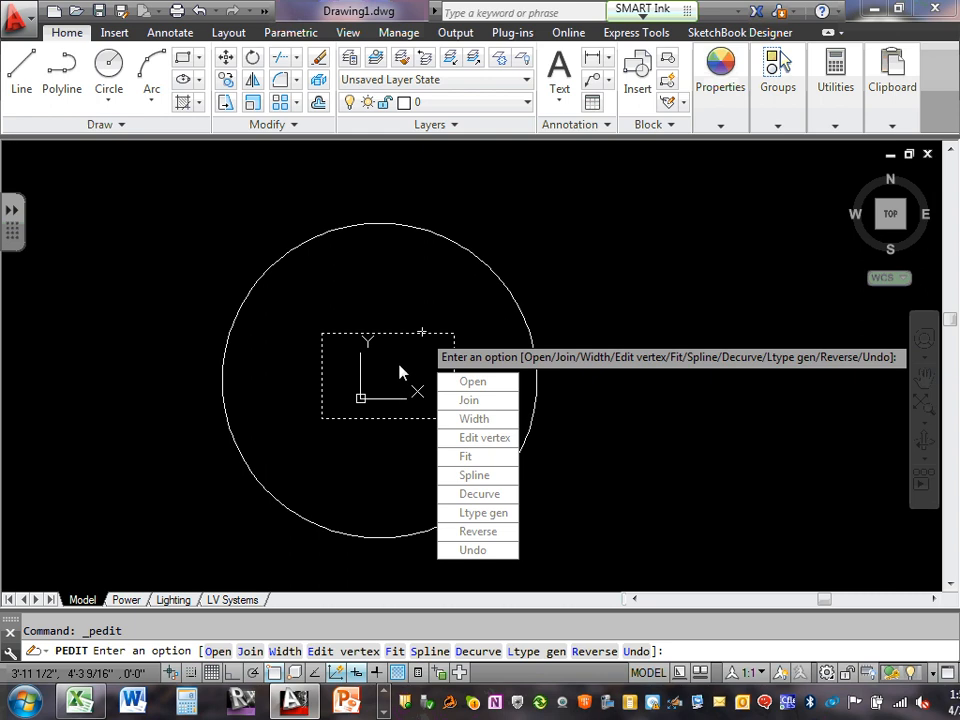
{"action": "key", "text": "Escape"}
{"action": "left_click", "coordinate": [388, 333]}
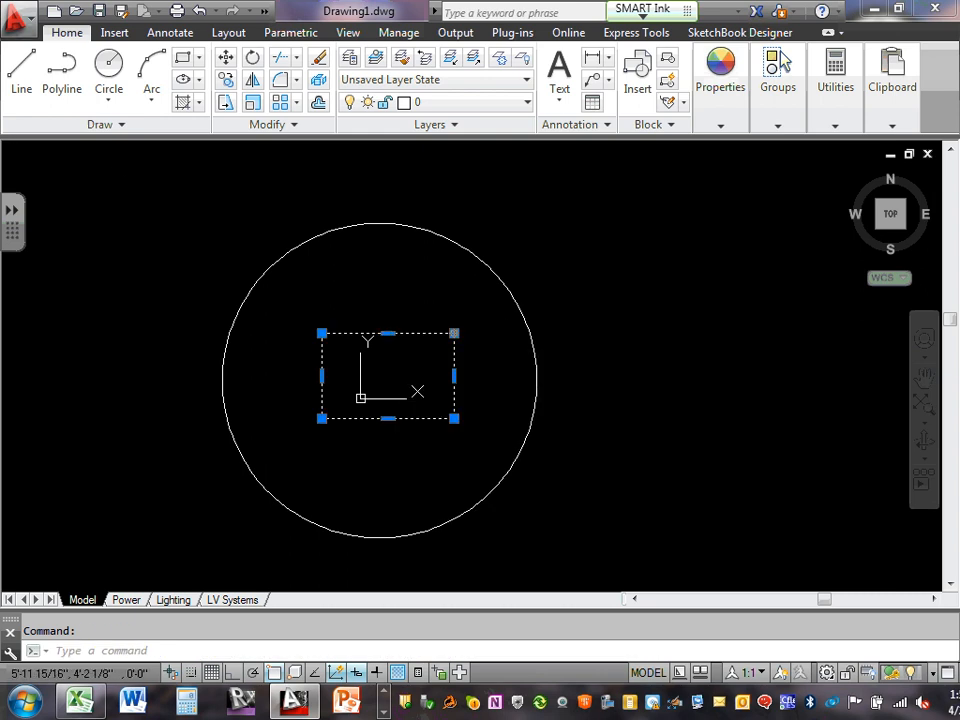
{"action": "key", "text": "Escape"}
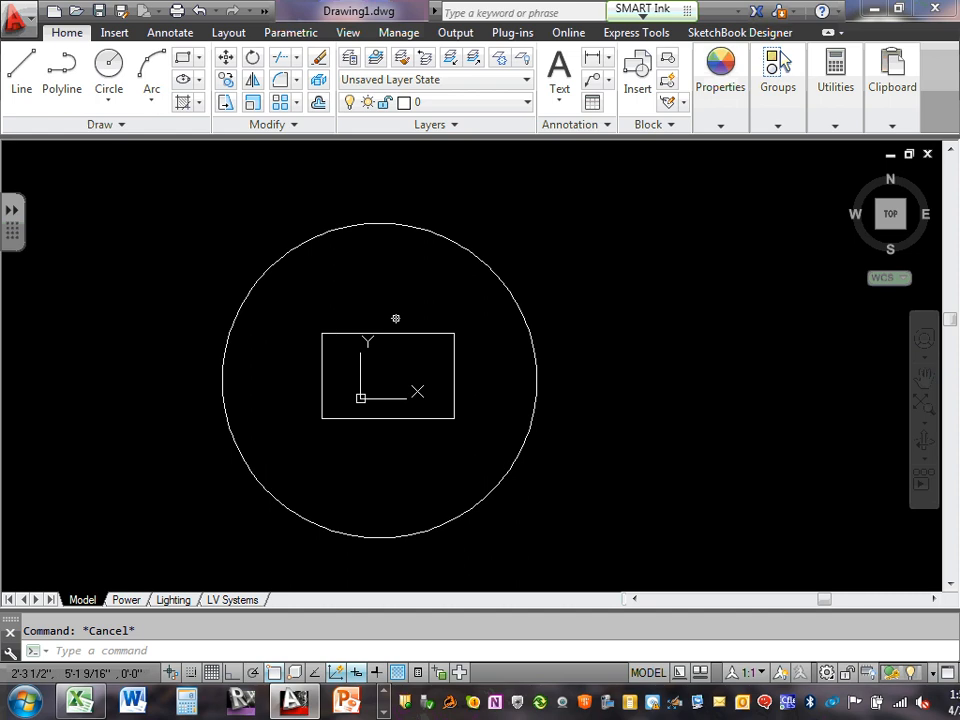
- Erase the rectangle inside the circle and draw a new one freehand around the circle's center by picking two opposite corners
{"action": "left_click", "coordinate": [406, 333]}
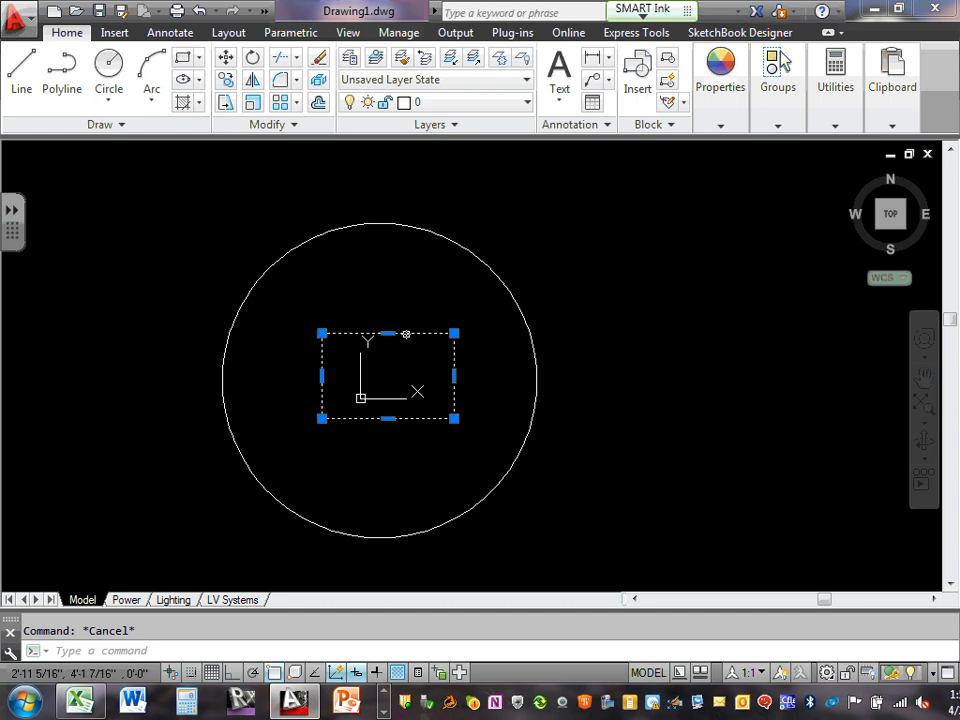
{"action": "key", "text": "Delete"}
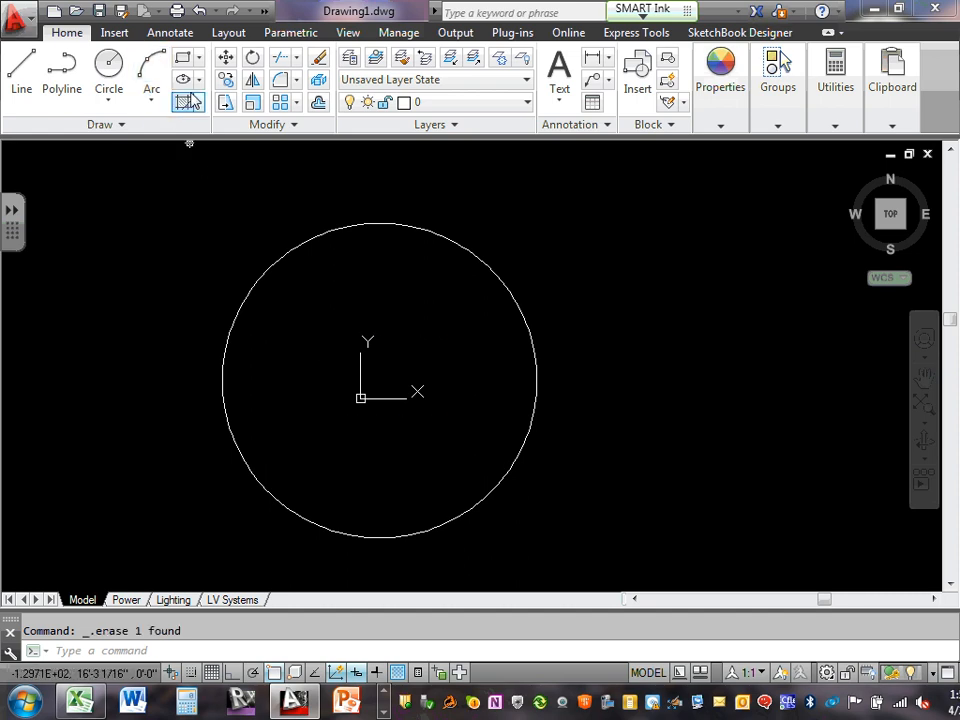
{"action": "left_click", "coordinate": [199, 57]}
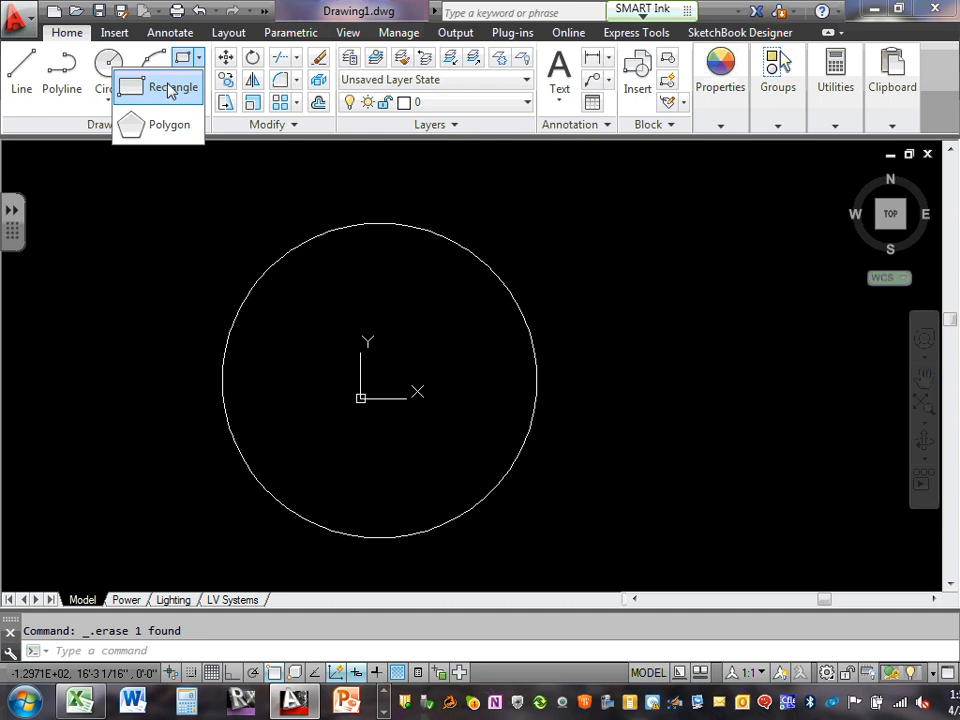
{"action": "left_click", "coordinate": [170, 88]}
{"action": "left_click", "coordinate": [306, 325]}
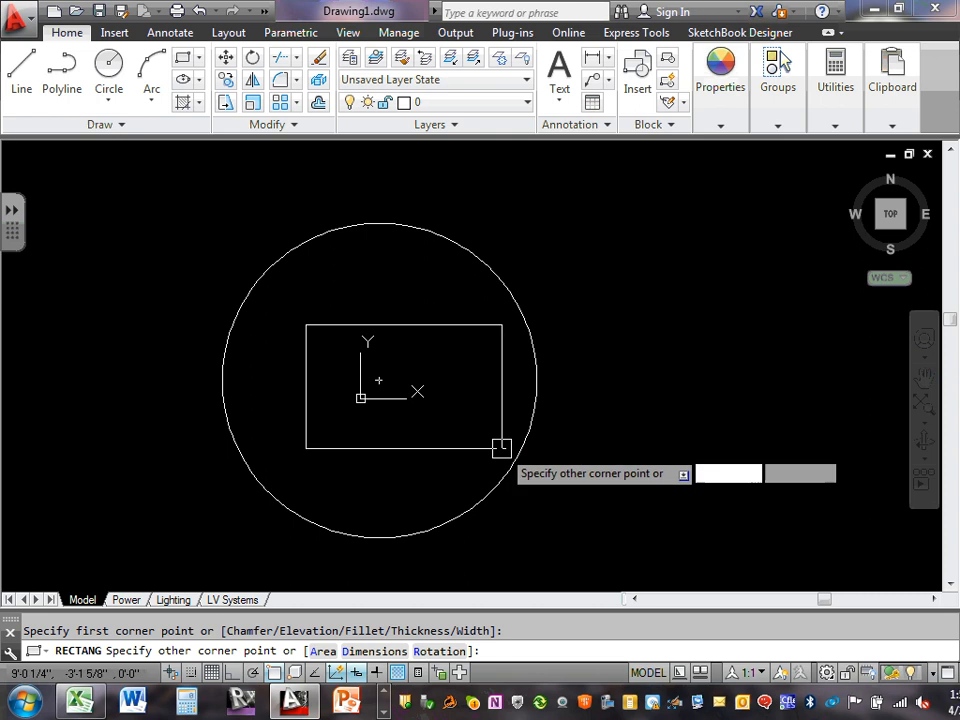
{"action": "left_click", "coordinate": [464, 431]}
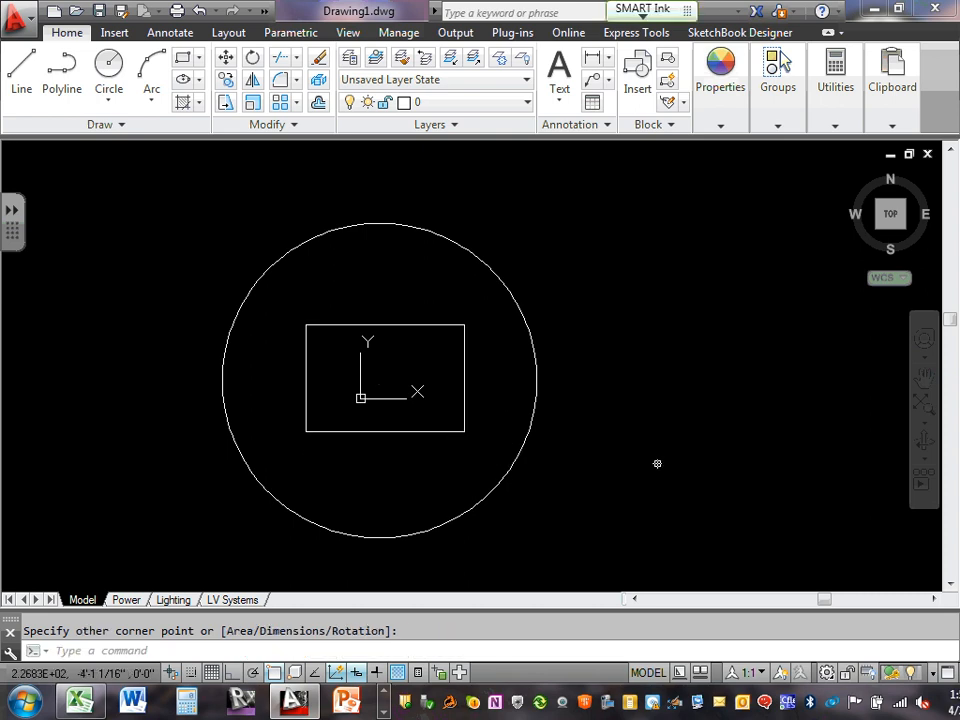
- Draw two connected lines from the circle's lower-left edge to its upper-right edge and down to its lower-right edge, snapping to the circle
{"action": "left_click", "coordinate": [22, 72]}
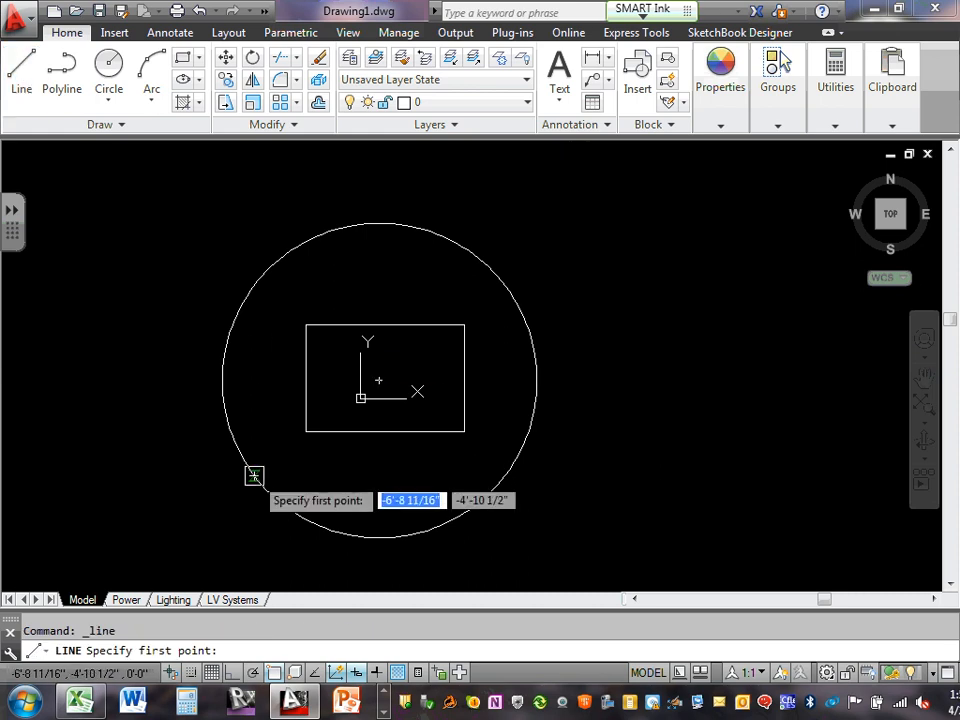
{"action": "scroll", "coordinate": [252, 478], "scroll_direction": "up", "scroll_amount": 10}
{"action": "scroll", "coordinate": [244, 474], "scroll_direction": "up", "scroll_amount": 2}
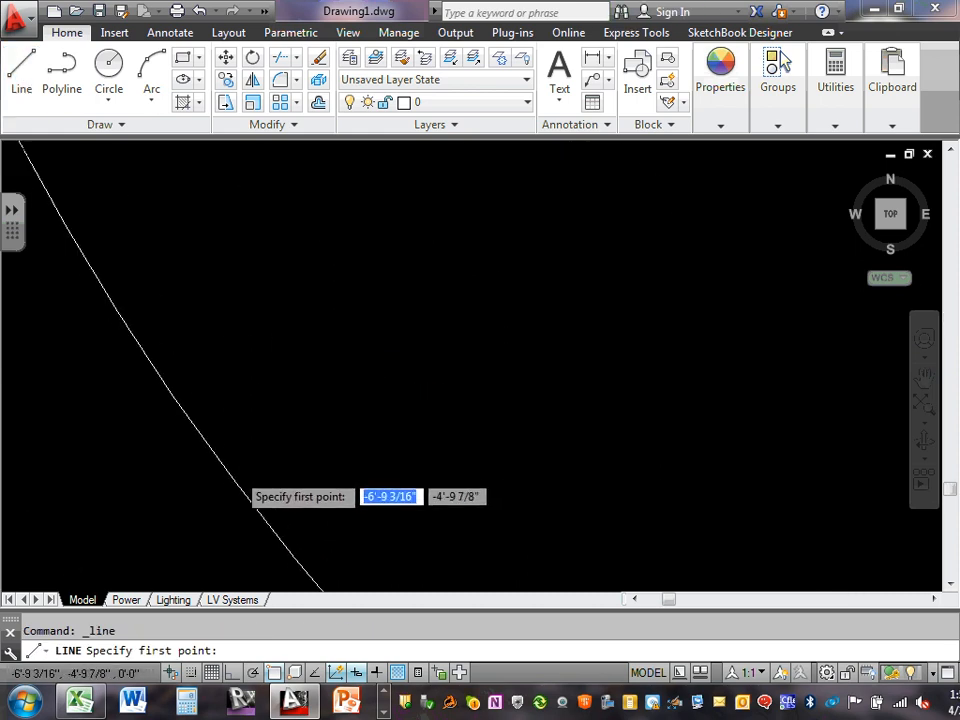
{"action": "scroll", "coordinate": [234, 468], "scroll_direction": "down", "scroll_amount": 2}
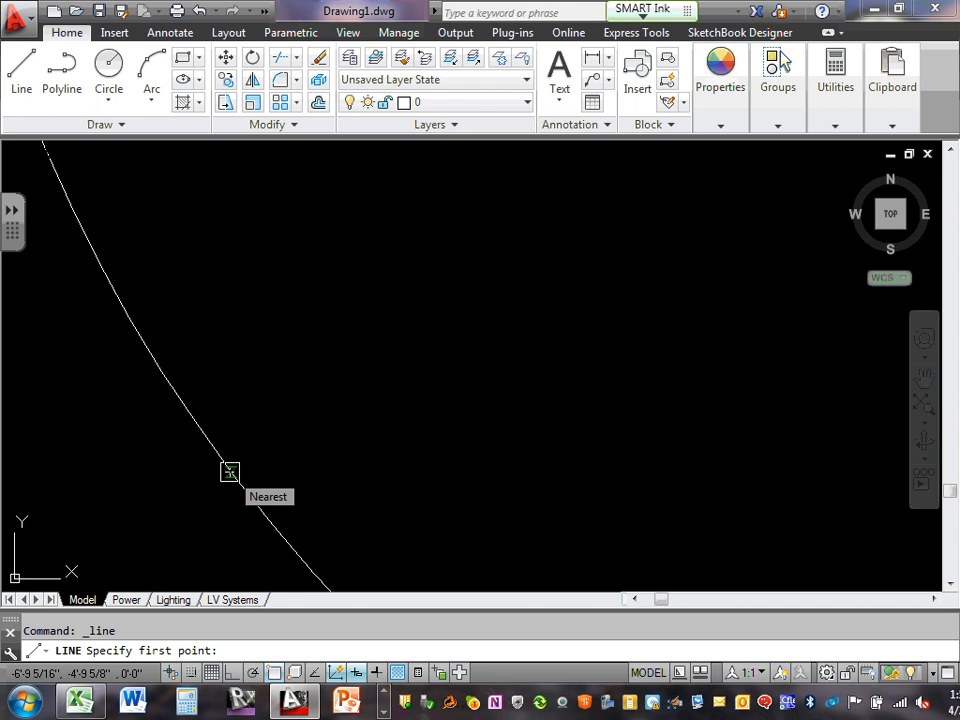
{"action": "scroll", "coordinate": [240, 430], "scroll_direction": "down", "scroll_amount": 5}
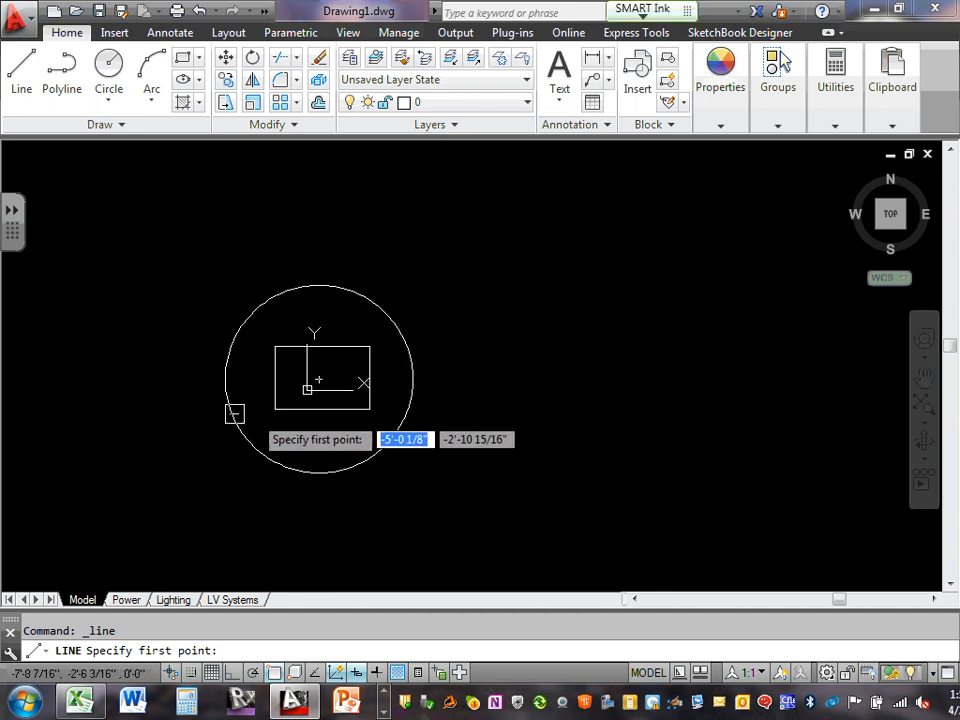
{"action": "scroll", "coordinate": [234, 413], "scroll_direction": "up", "scroll_amount": 2}
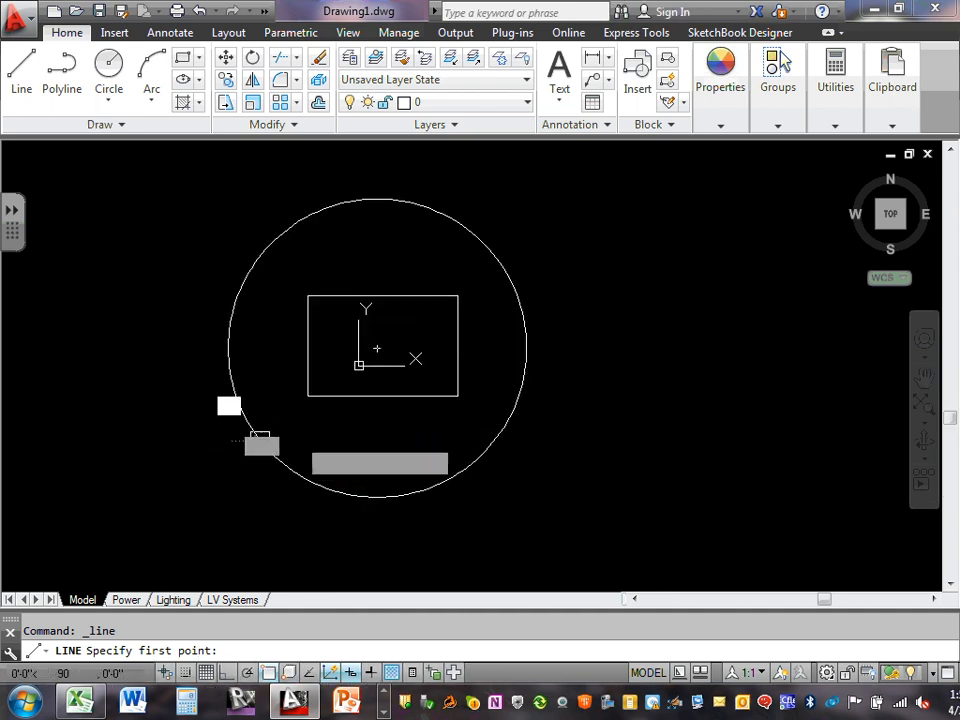
{"action": "left_click", "coordinate": [258, 437]}
{"action": "left_click", "coordinate": [457, 224]}
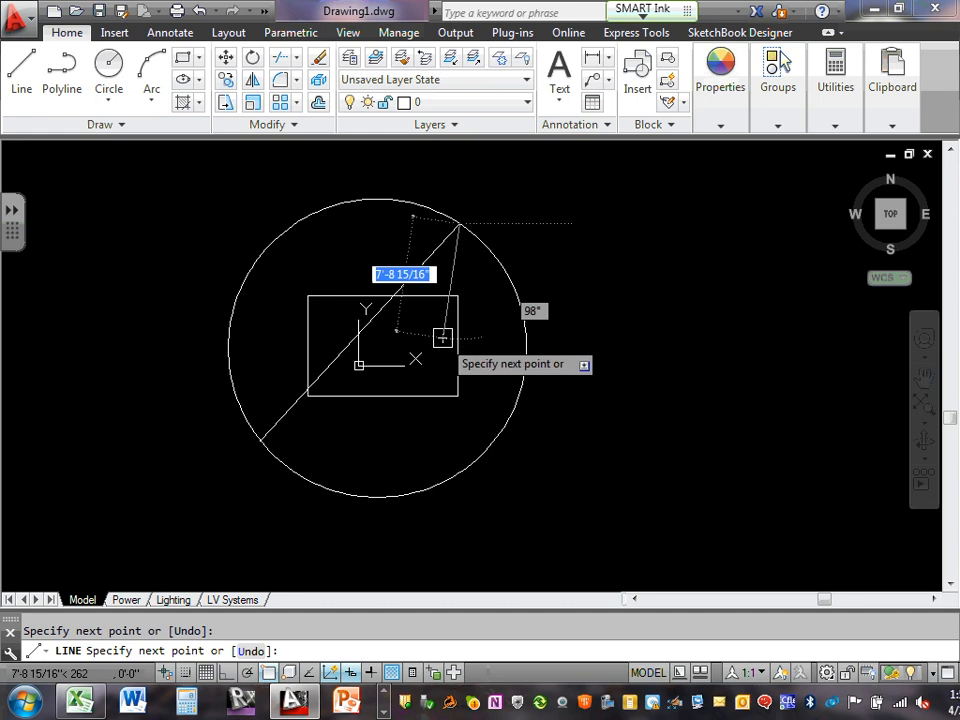
{"action": "left_click", "coordinate": [436, 480]}
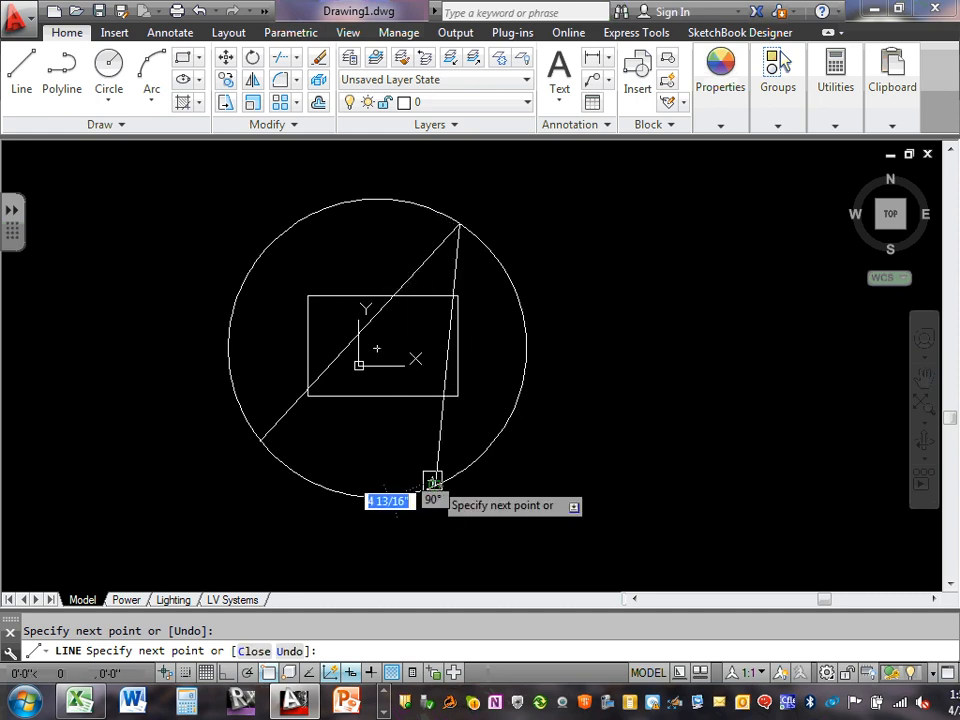
{"action": "key", "text": "Escape"}
{"action": "scroll", "coordinate": [375, 418], "scroll_direction": "down", "scroll_amount": 4}
{"action": "scroll", "coordinate": [365, 369], "scroll_direction": "up", "scroll_amount": 4}
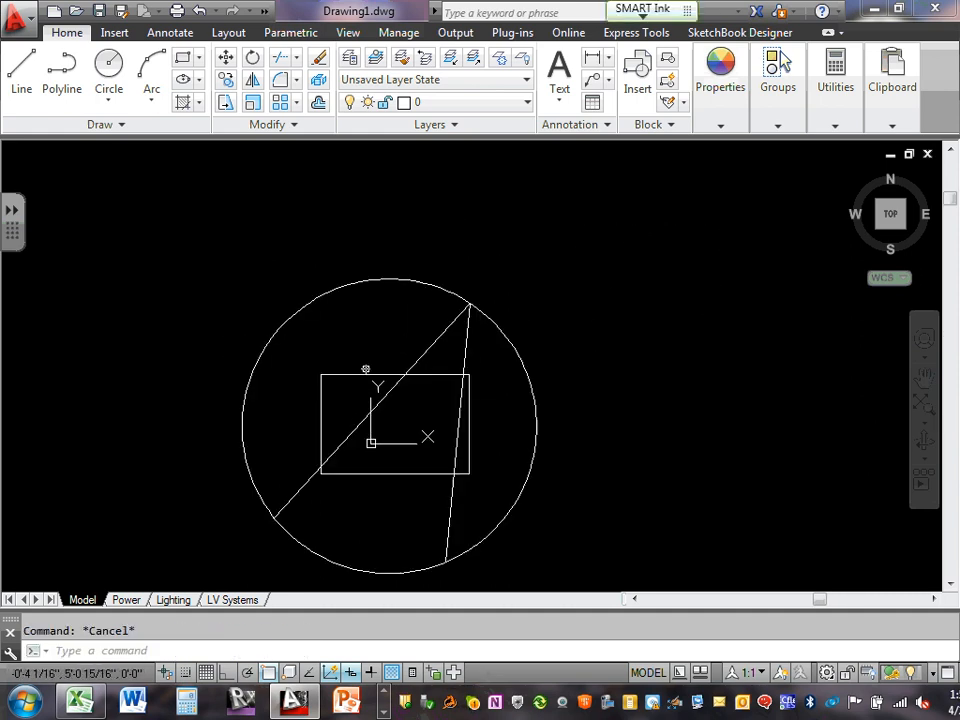
{"action": "mouse_move", "coordinate": [365, 370]}
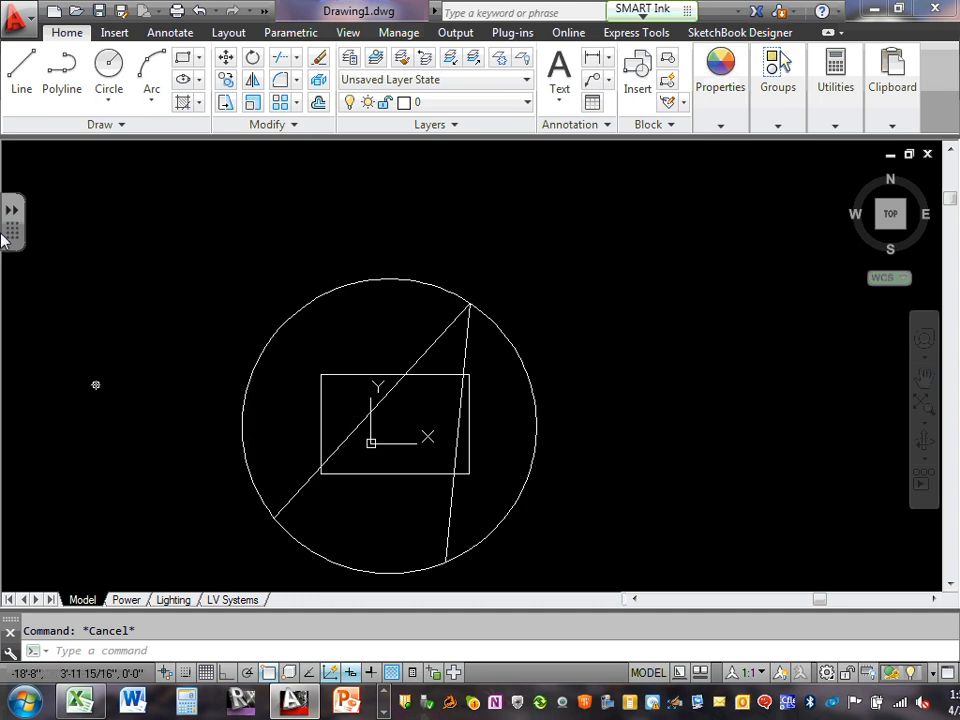
{"action": "left_click", "coordinate": [28, 22]}
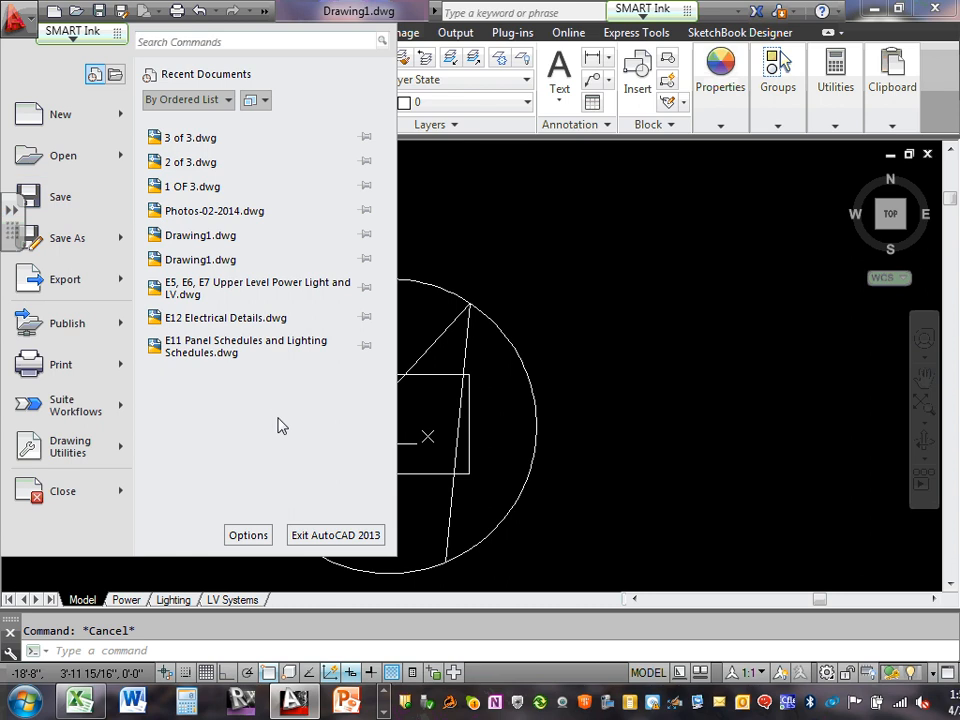
{"action": "left_click", "coordinate": [499, 186]}
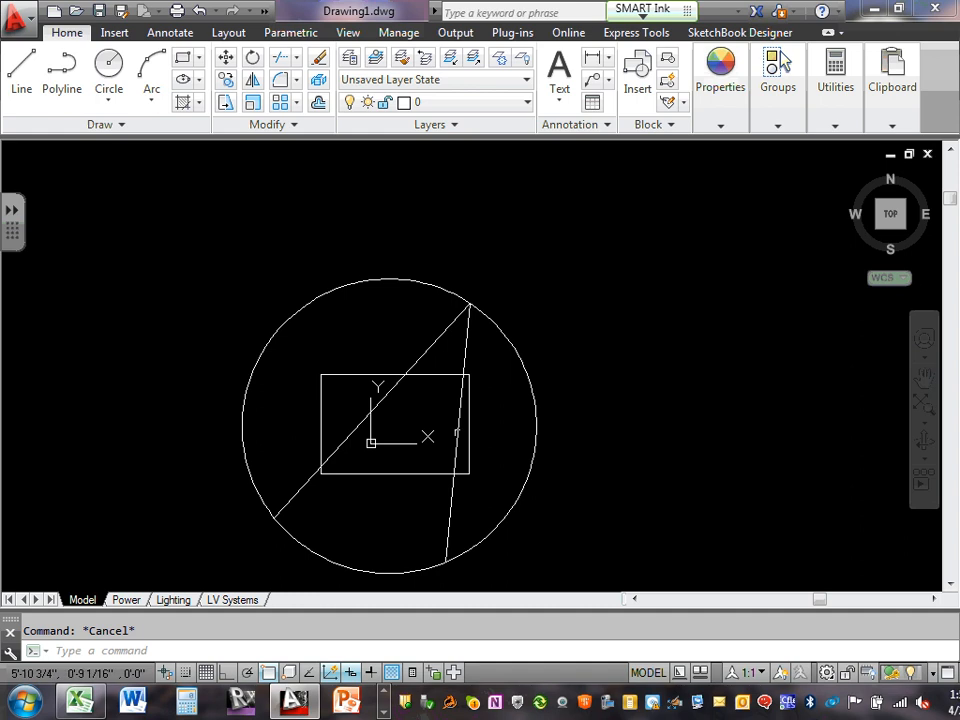
{"action": "scroll", "coordinate": [430, 395], "scroll_direction": "up", "scroll_amount": 2}
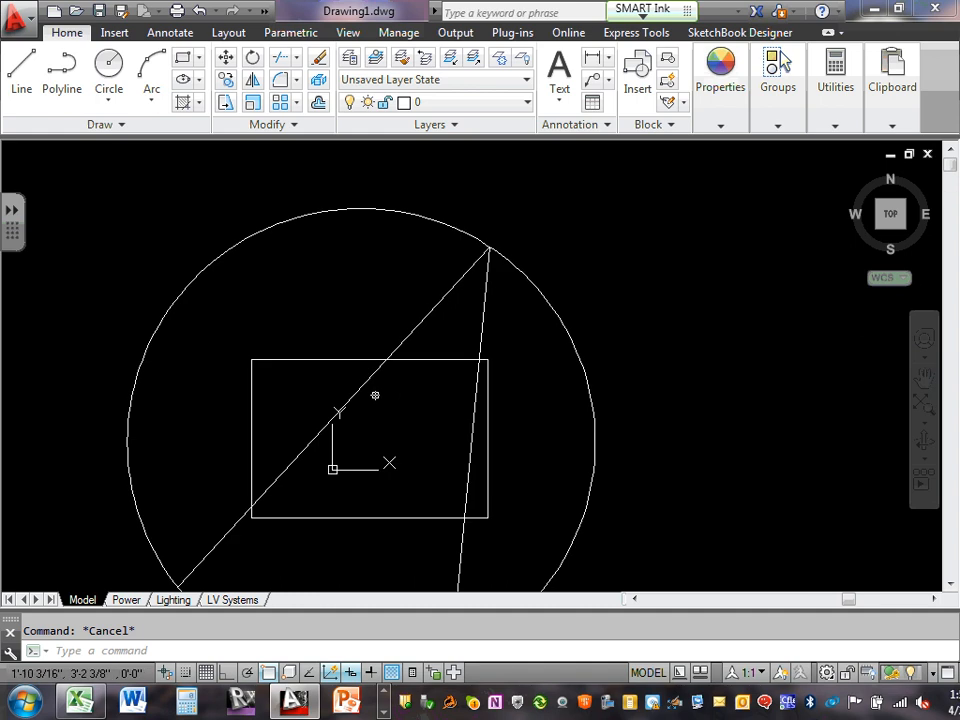
{"action": "scroll", "coordinate": [390, 375], "scroll_direction": "down", "scroll_amount": 3}
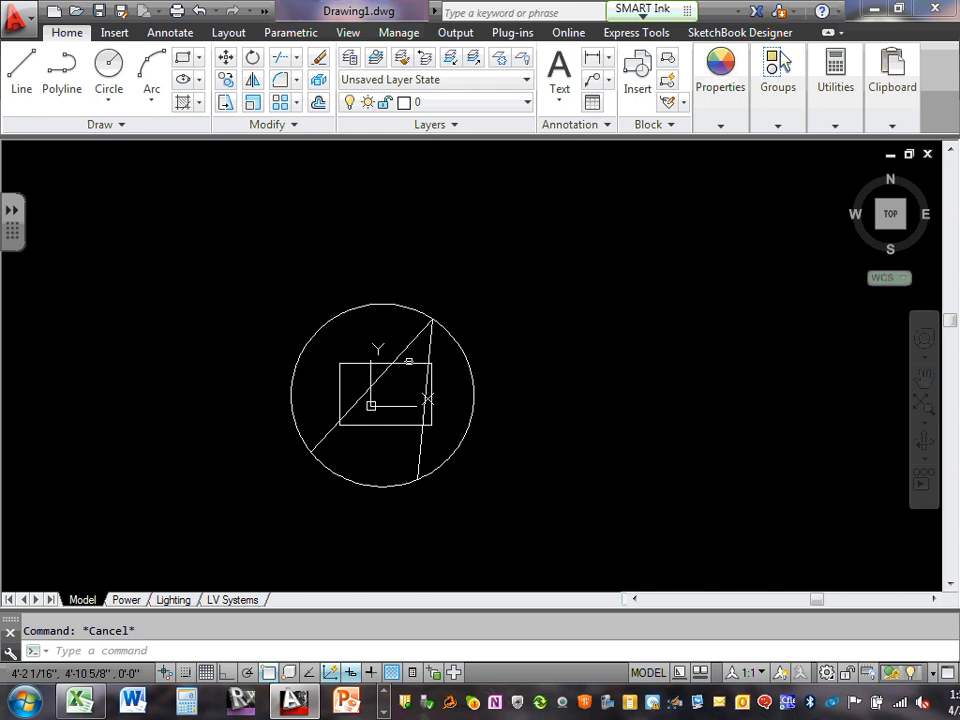
{"action": "scroll", "coordinate": [408, 361], "scroll_direction": "up", "scroll_amount": 2}
{"action": "middle_click_drag", "start_coordinate": [405, 369], "coordinate": [418, 317]}
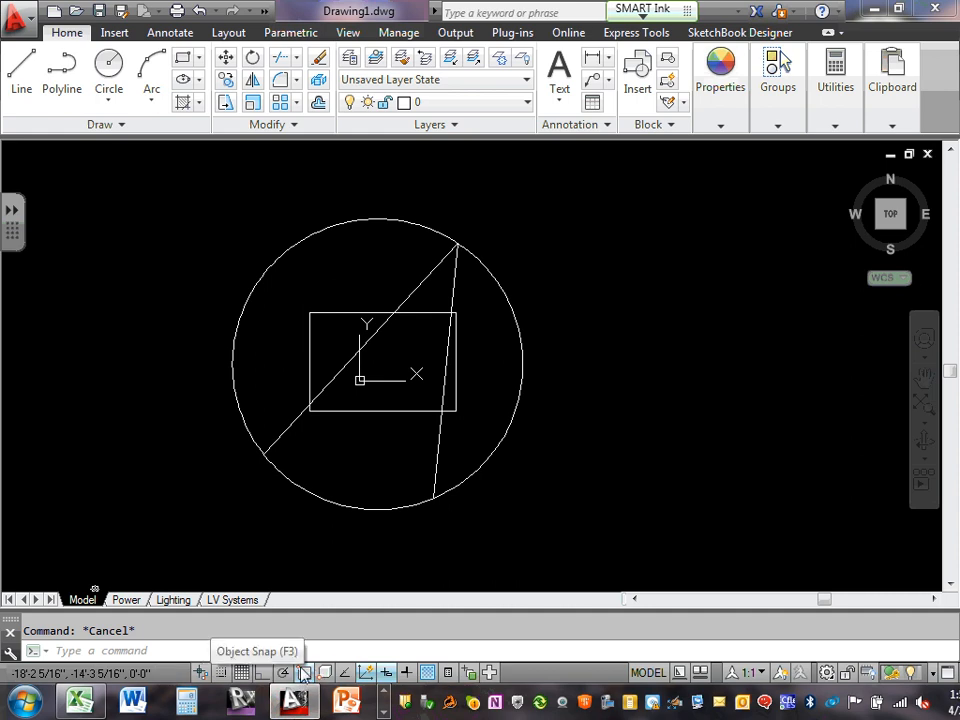
- Turn object snap off and back on
{"action": "left_click", "coordinate": [301, 673]}
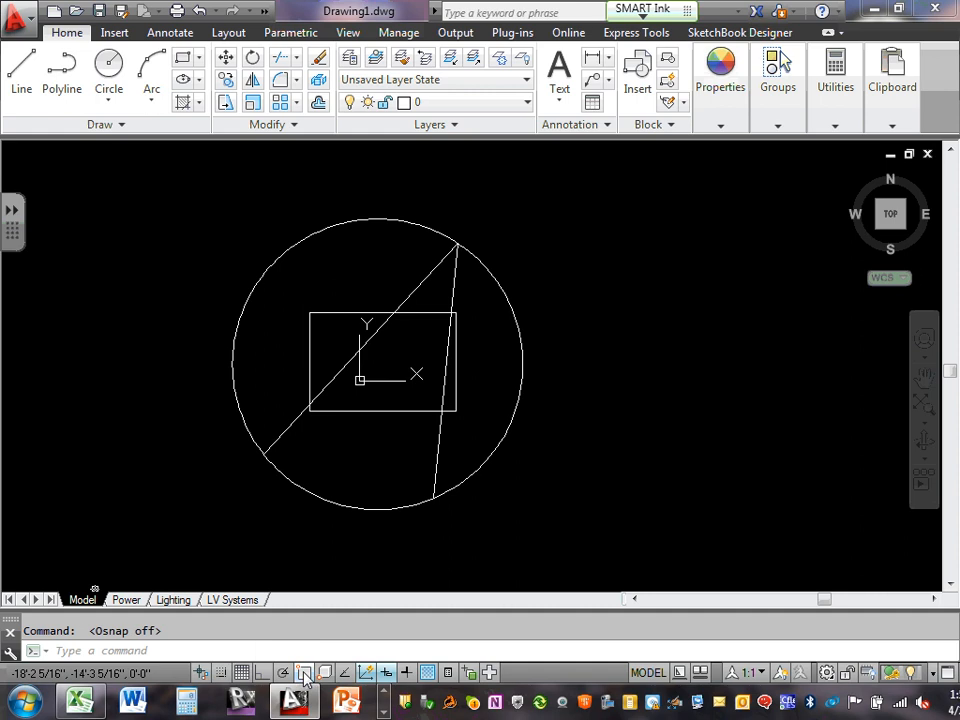
{"action": "left_click", "coordinate": [302, 674]}
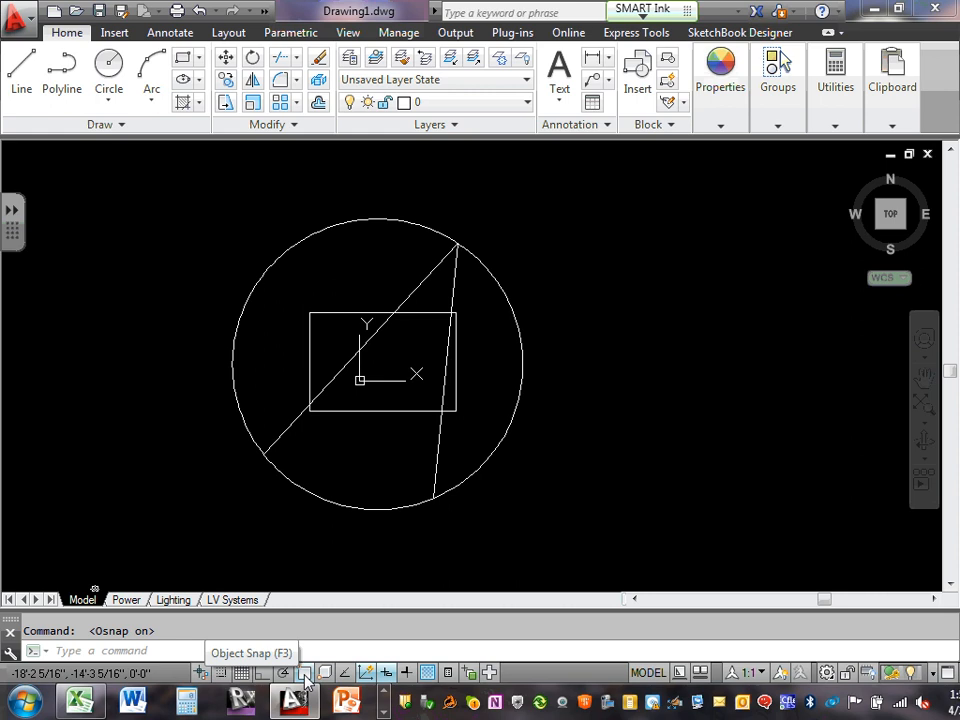
- Review the Drafting, Display, Files, Open and Save, Plot and Publish, and System options, and leave Options without changing anything
{"action": "left_click", "coordinate": [28, 26]}
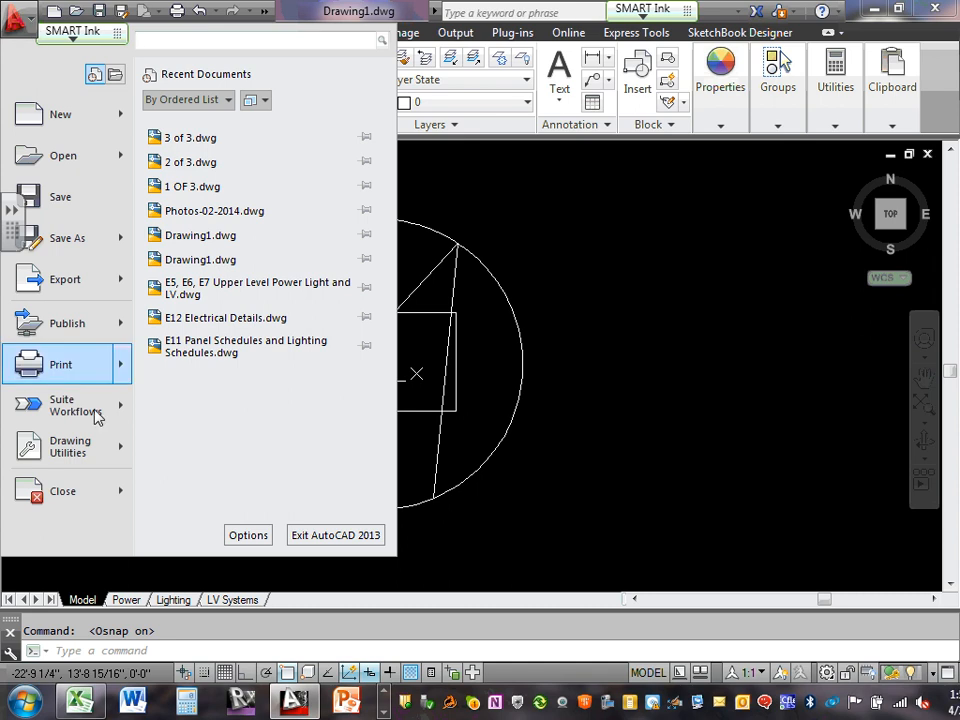
{"action": "left_click", "coordinate": [248, 535]}
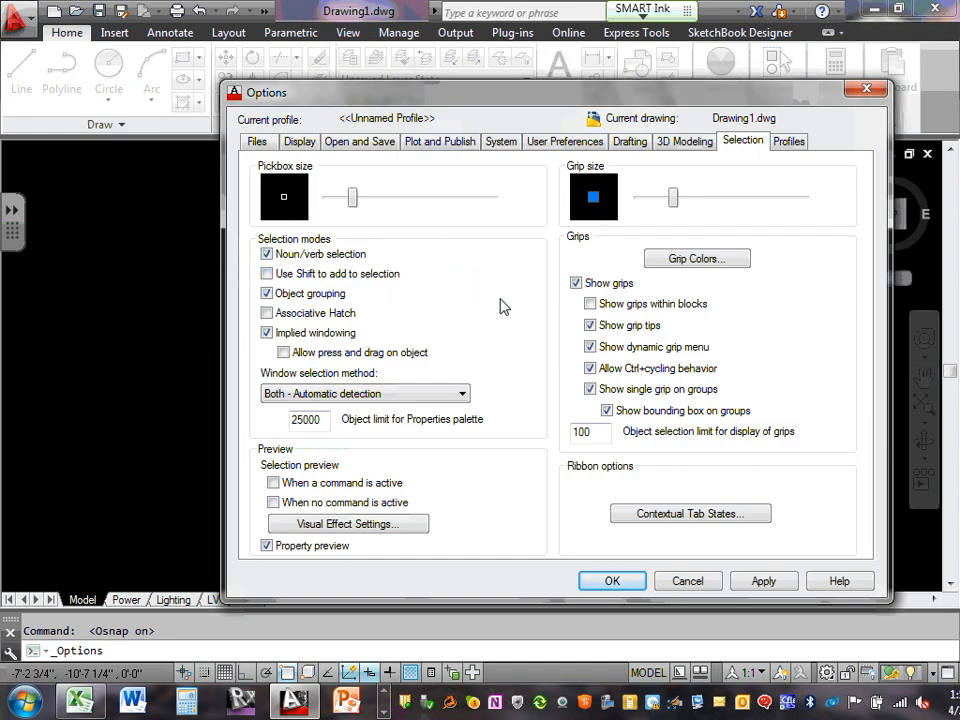
{"action": "left_click", "coordinate": [630, 143]}
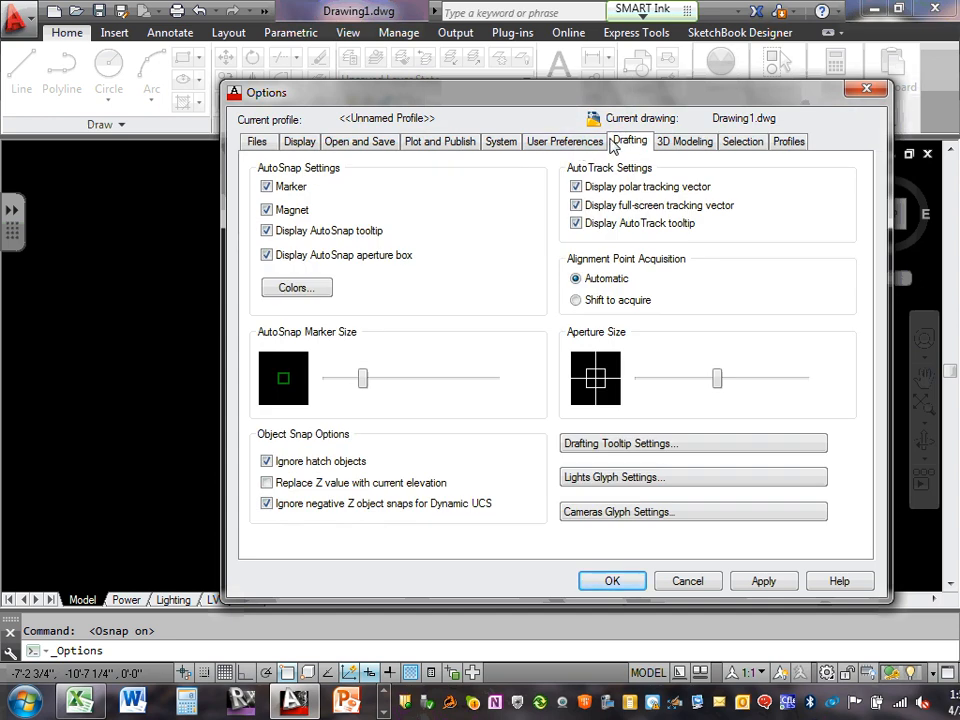
{"action": "left_click", "coordinate": [300, 143]}
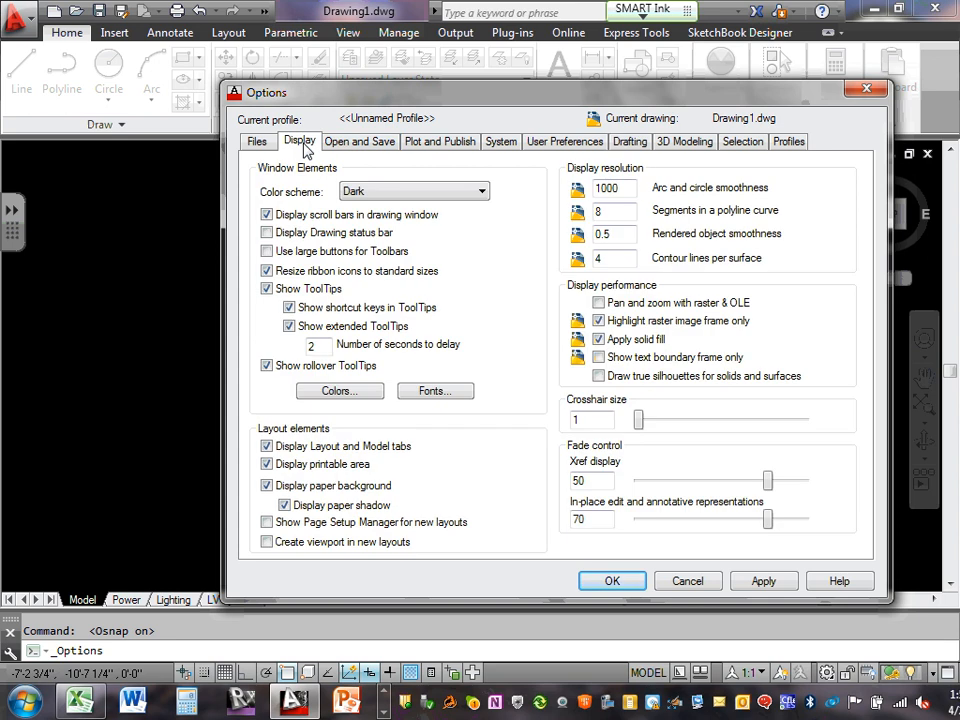
{"action": "left_click", "coordinate": [258, 143]}
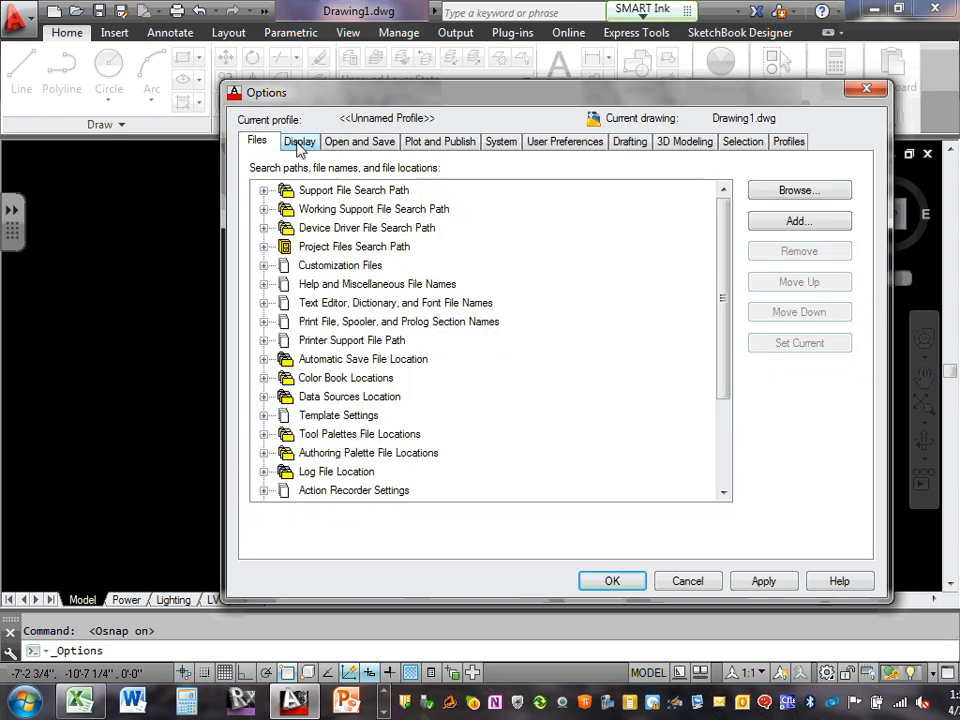
{"action": "left_click", "coordinate": [299, 145]}
{"action": "left_click", "coordinate": [359, 143]}
{"action": "left_click", "coordinate": [440, 143]}
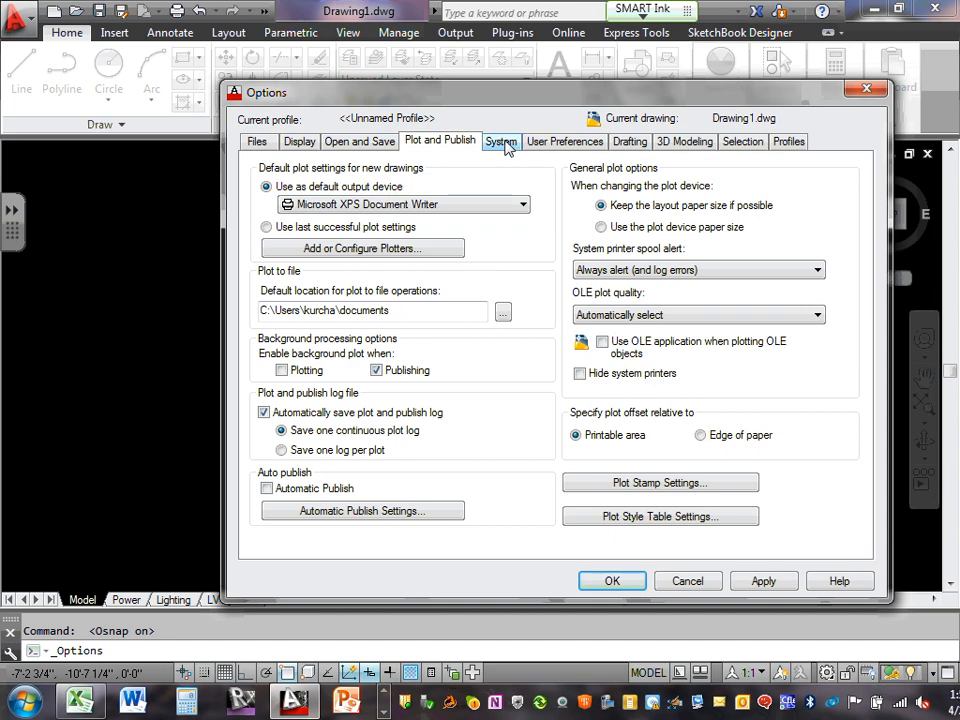
{"action": "left_click", "coordinate": [505, 145]}
{"action": "left_click", "coordinate": [634, 144]}
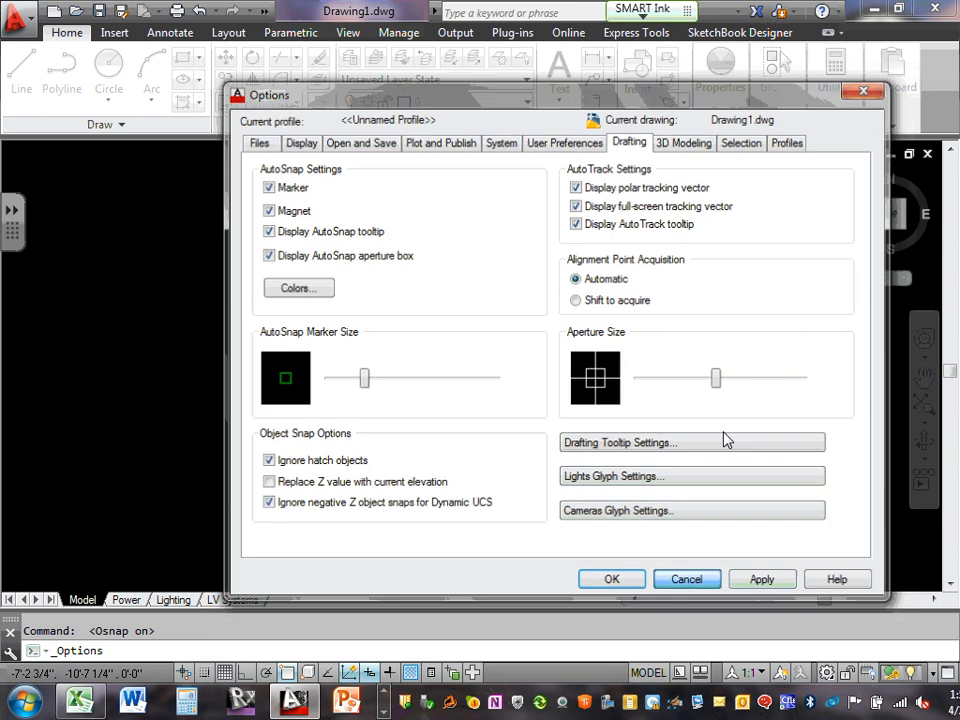
{"action": "key", "text": "Escape"}
- View the Selection settings in Options, including pickbox size and grips, and cancel the dialog
{"action": "left_click", "coordinate": [28, 24]}
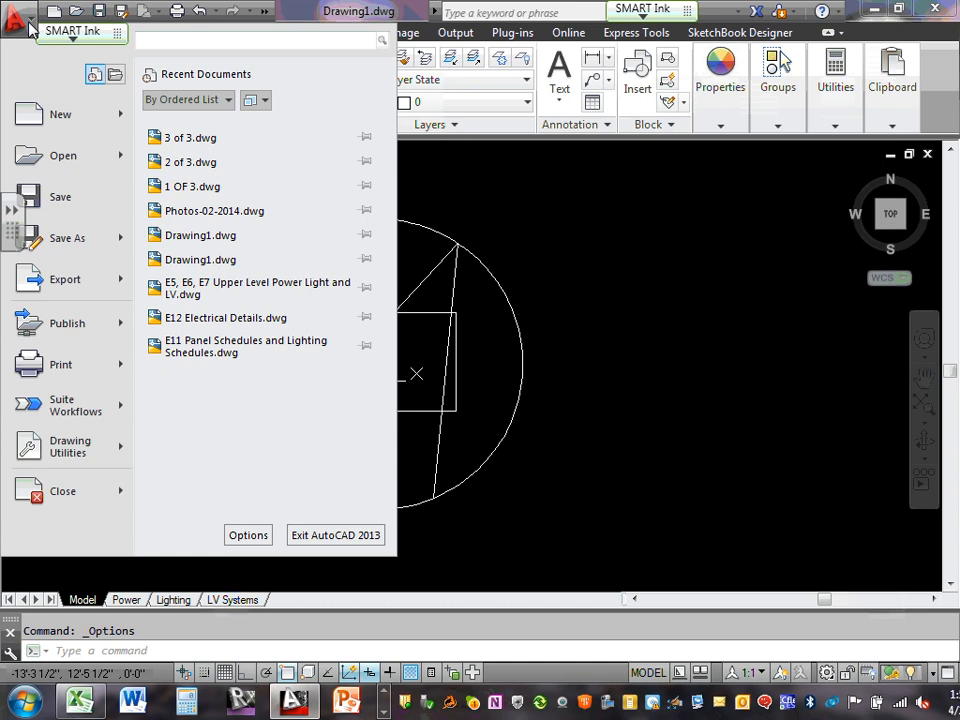
{"action": "left_click", "coordinate": [241, 538]}
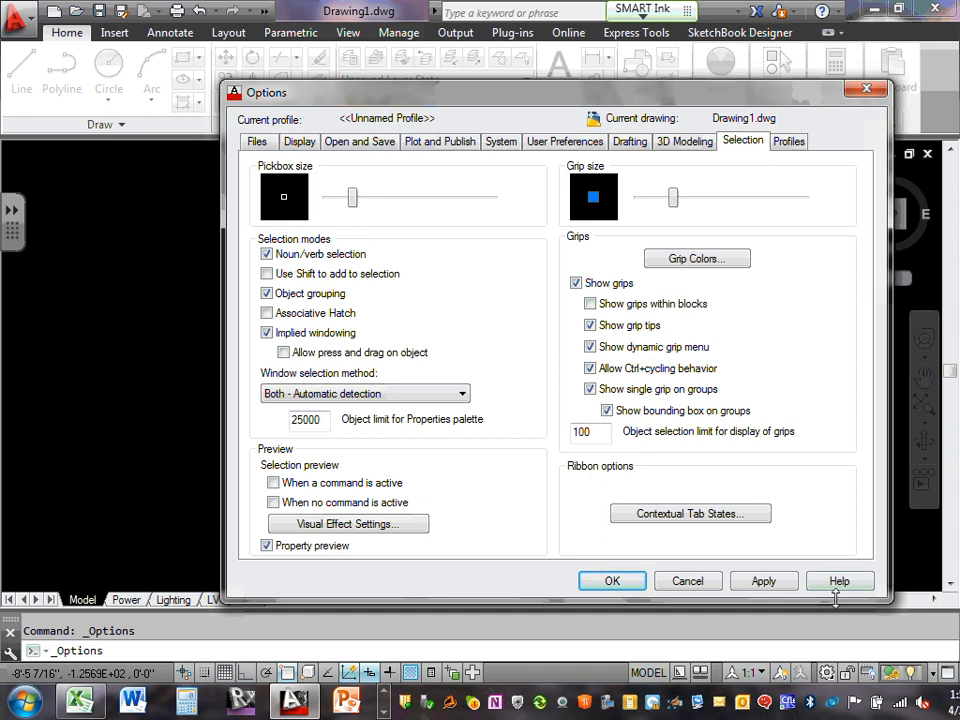
{"action": "left_click", "coordinate": [688, 581]}
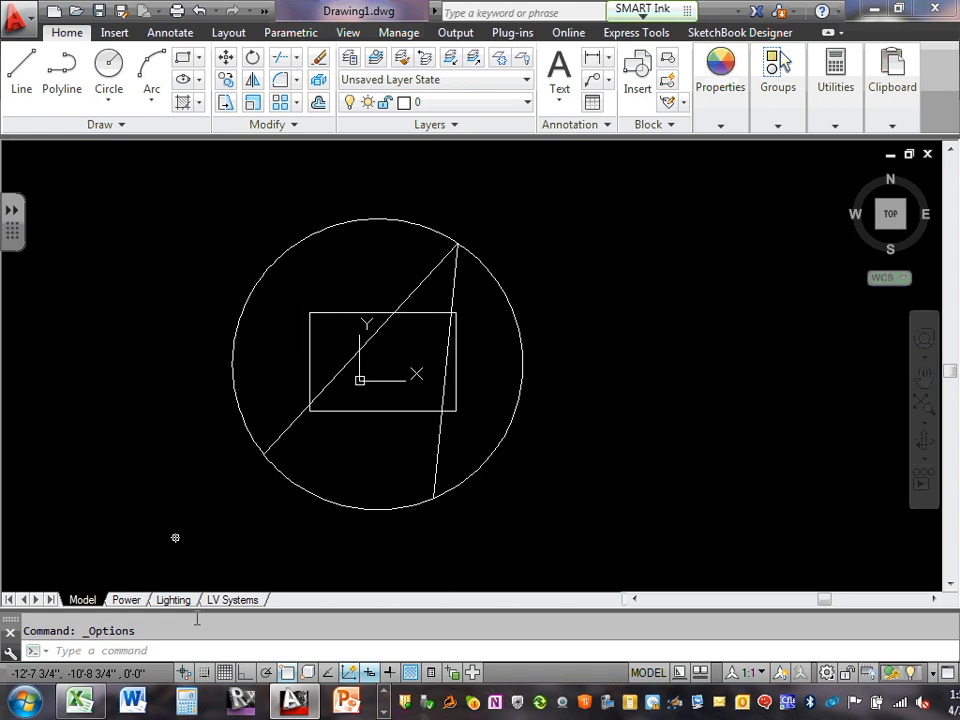
- Review the Selection, Drafting and User Preferences settings in Options, and cancel without changing anything
{"action": "left_click", "coordinate": [16, 22]}
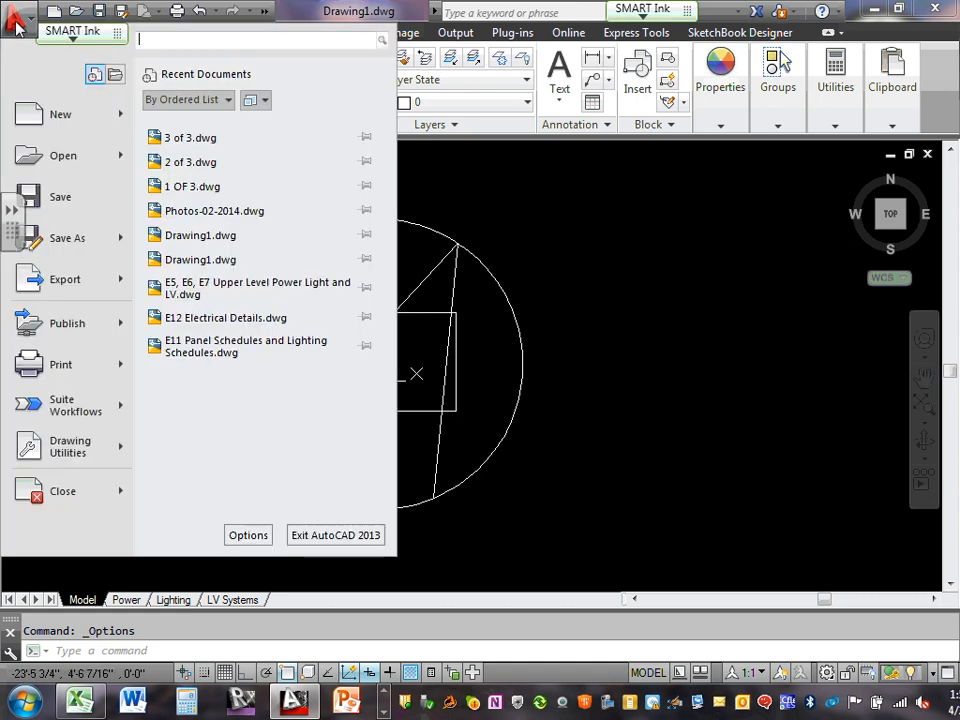
{"action": "left_click", "coordinate": [250, 536]}
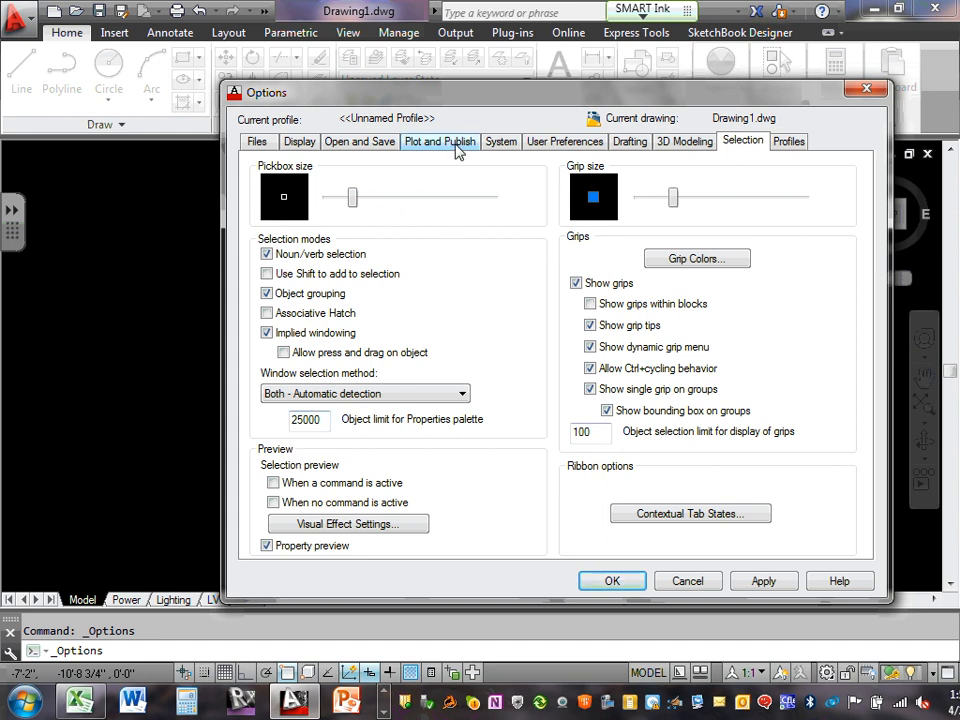
{"action": "left_click", "coordinate": [628, 143]}
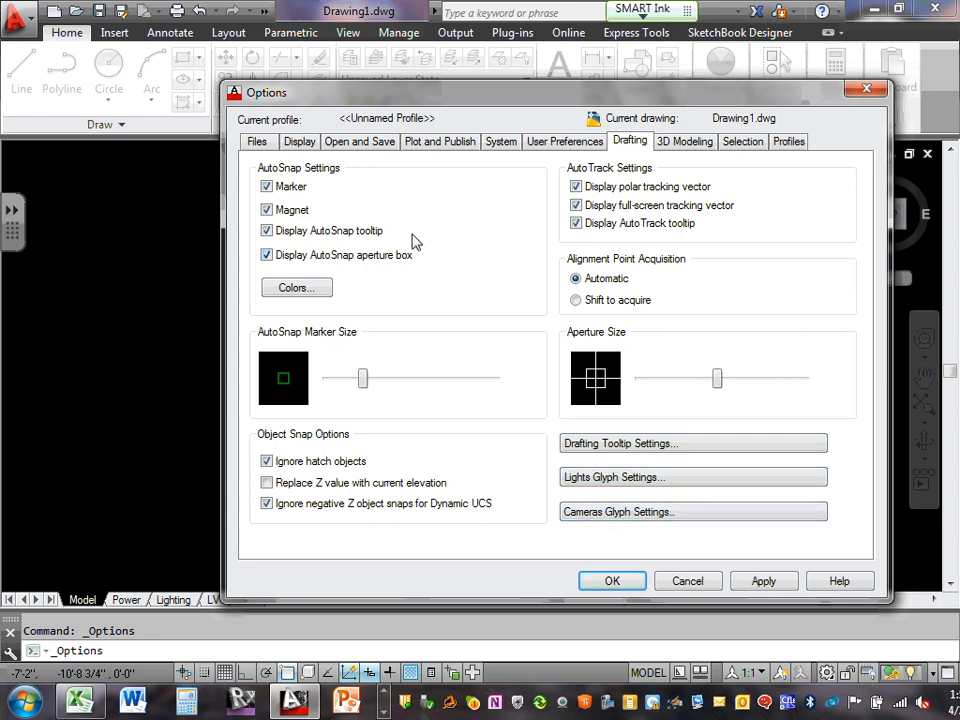
{"action": "left_click", "coordinate": [545, 143]}
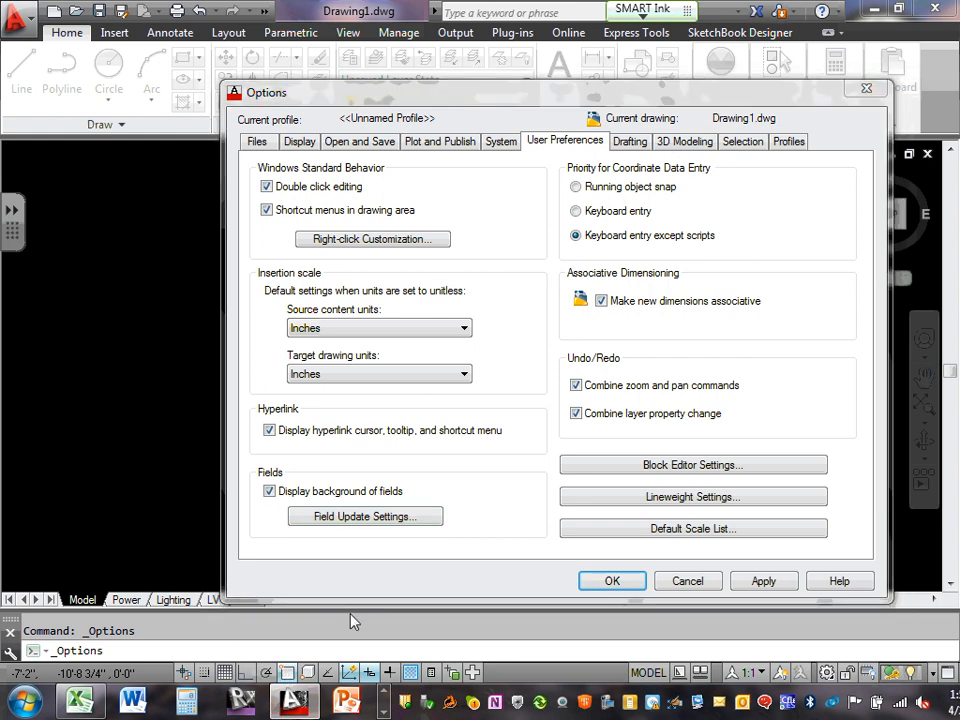
{"action": "left_click", "coordinate": [686, 581]}
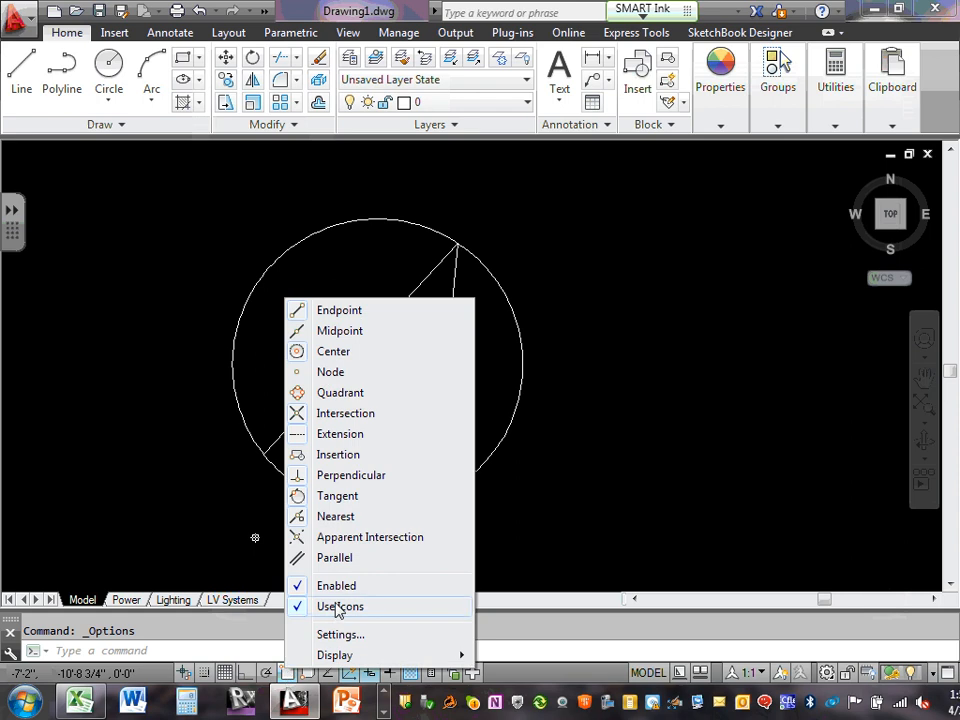
{"action": "left_click", "coordinate": [647, 549]}
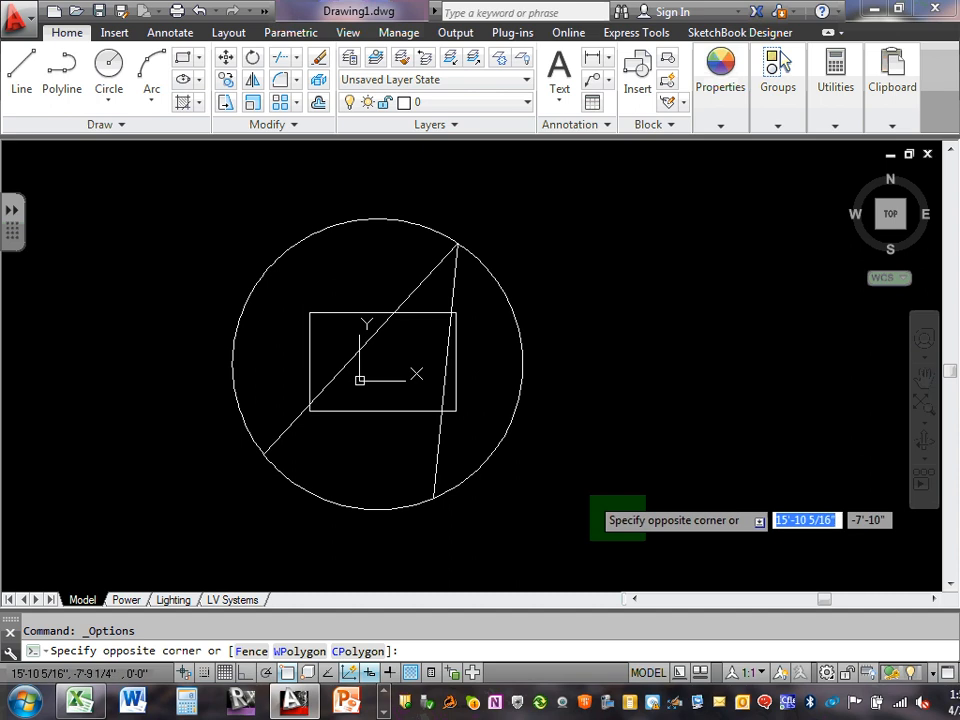
{"action": "left_click", "coordinate": [593, 495]}
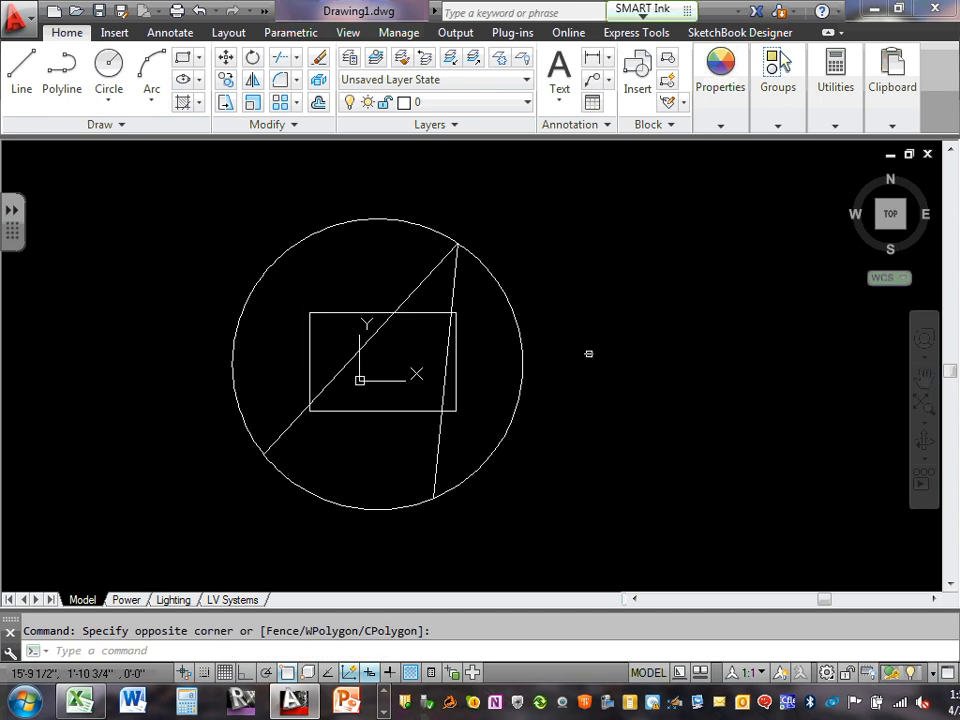
{"action": "key", "text": "Escape"}
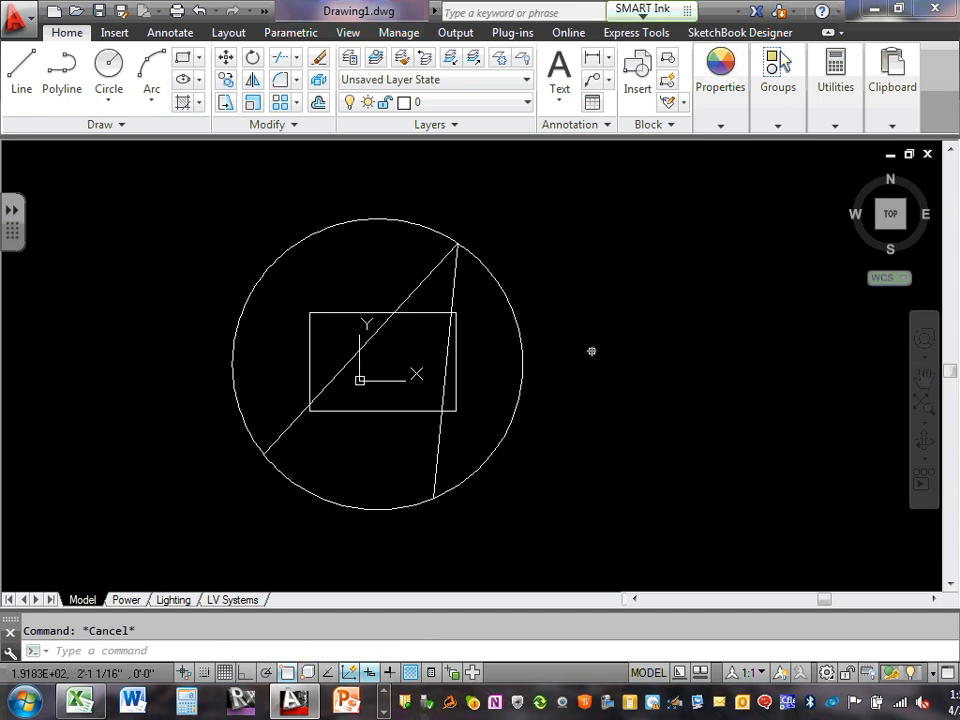
- Enable the Midpoint object snap mode in the drafting settings
{"action": "right_click", "coordinate": [288, 676]}
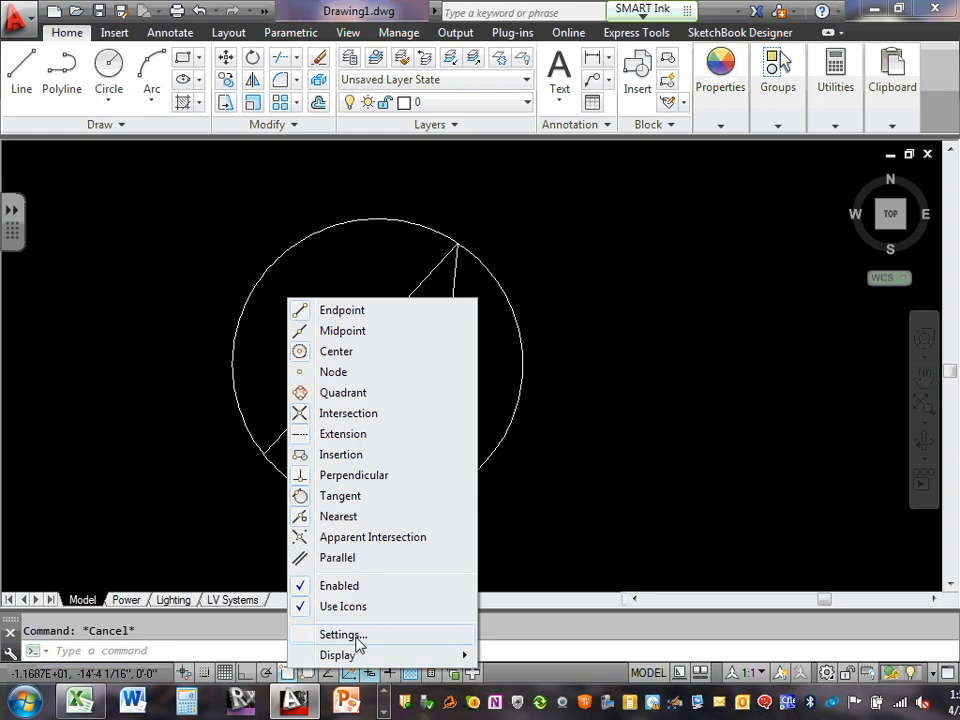
{"action": "left_click", "coordinate": [343, 635]}
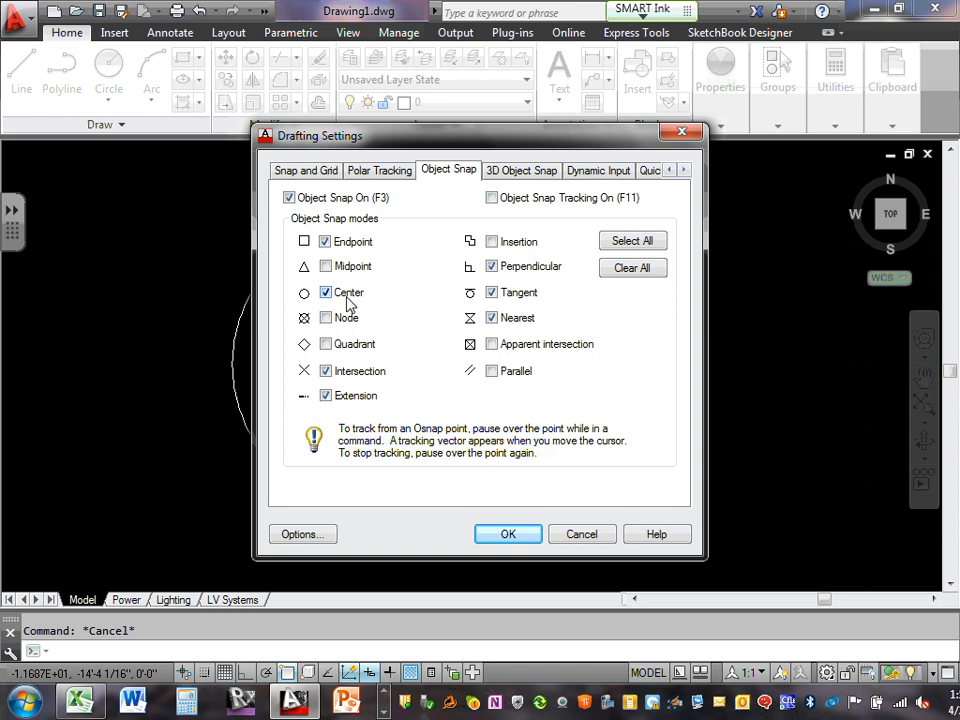
{"action": "left_click", "coordinate": [326, 267]}
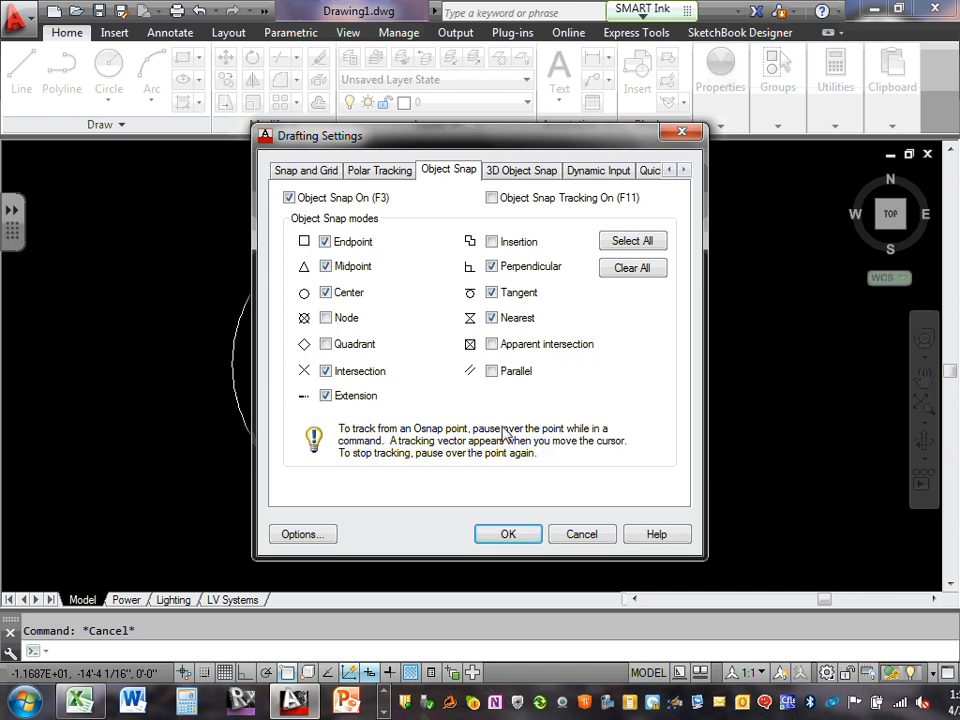
{"action": "left_click", "coordinate": [516, 536]}
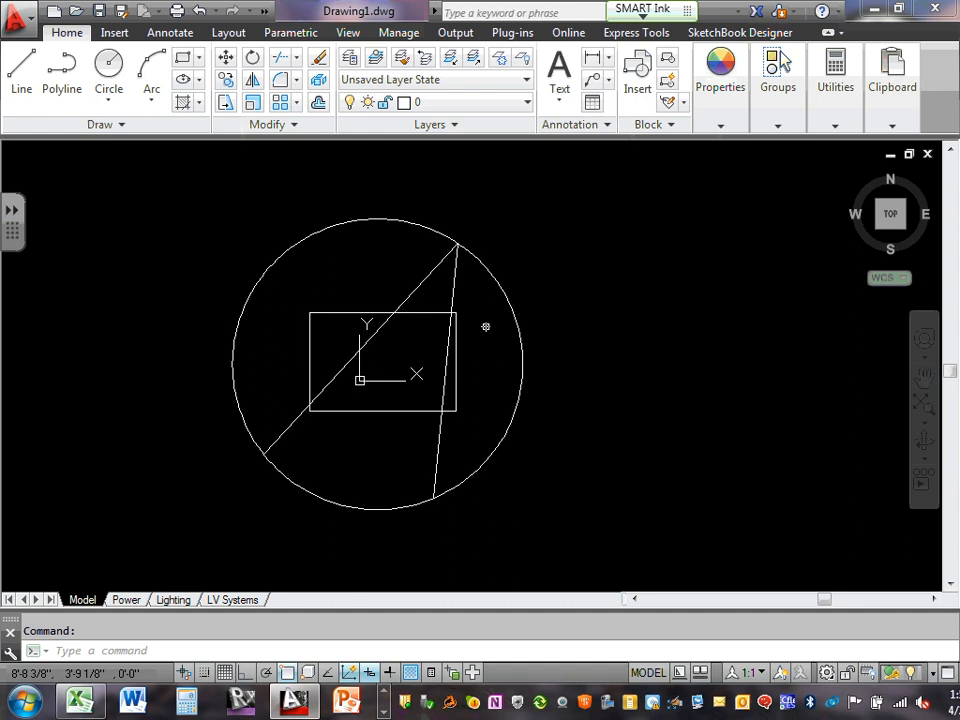
- Draw a line about 4'-10" long from the midpoint of the rectangle's right side up to the circle's right edge, at about 27°
{"action": "left_click", "coordinate": [18, 70]}
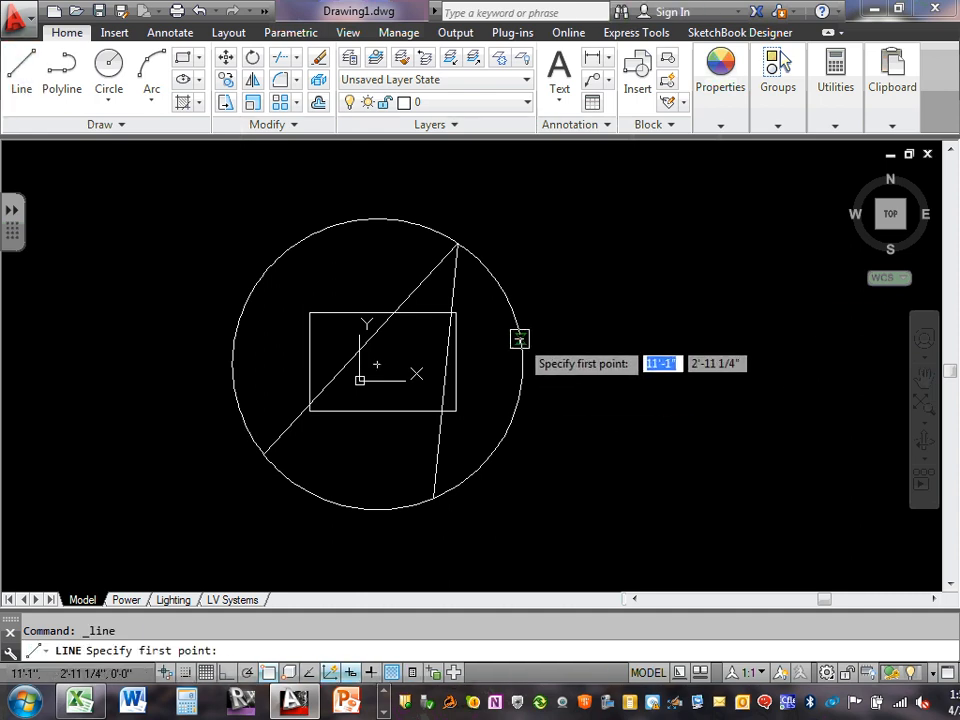
{"action": "scroll", "coordinate": [519, 336], "scroll_direction": "up", "scroll_amount": 10}
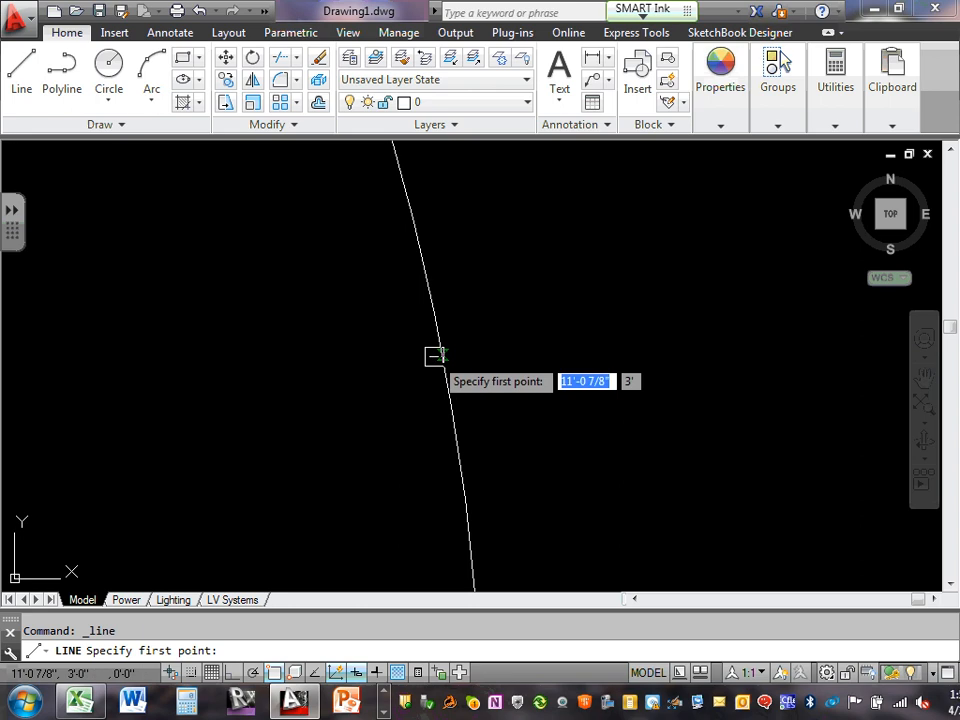
{"action": "scroll", "coordinate": [434, 356], "scroll_direction": "down", "scroll_amount": 5}
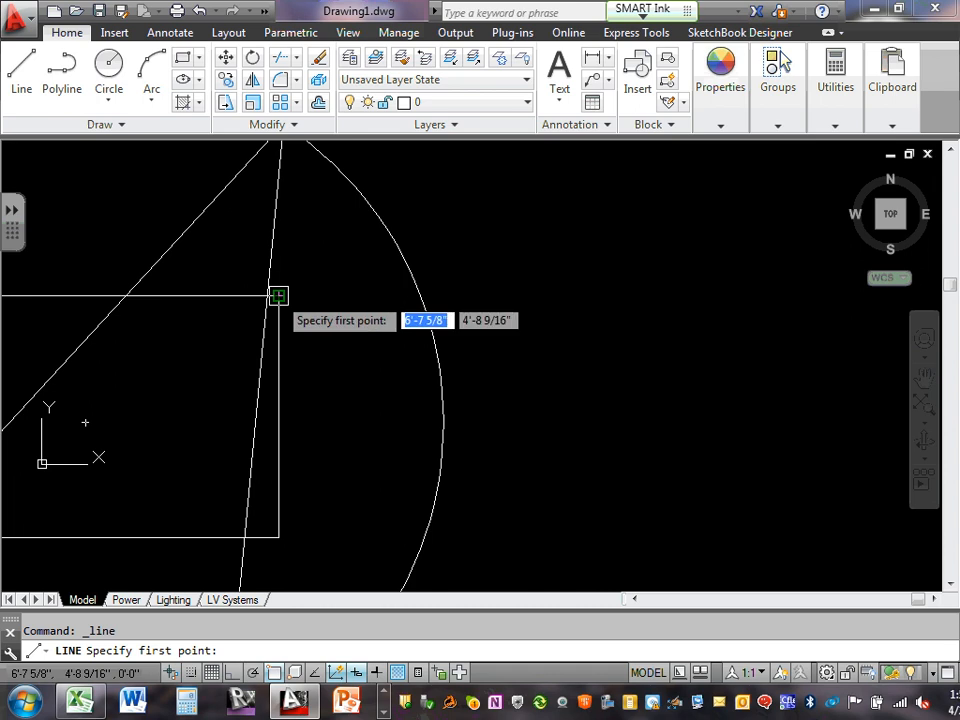
{"action": "scroll", "coordinate": [279, 294], "scroll_direction": "down", "scroll_amount": 4}
{"action": "scroll", "coordinate": [274, 332], "scroll_direction": "up", "scroll_amount": 8}
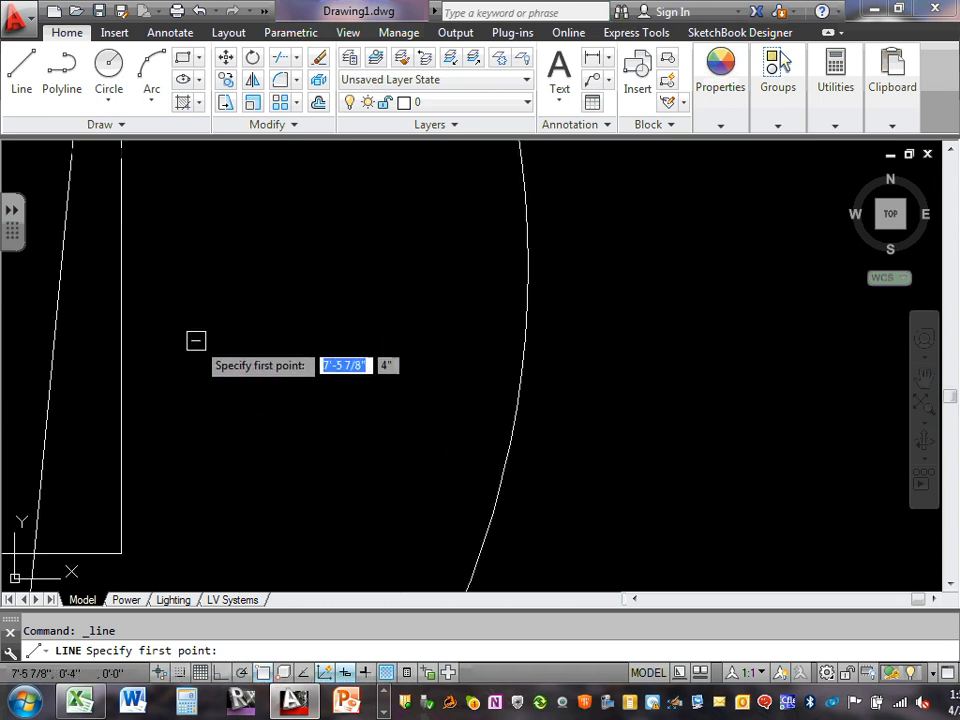
{"action": "scroll", "coordinate": [195, 337], "scroll_direction": "down", "scroll_amount": 2}
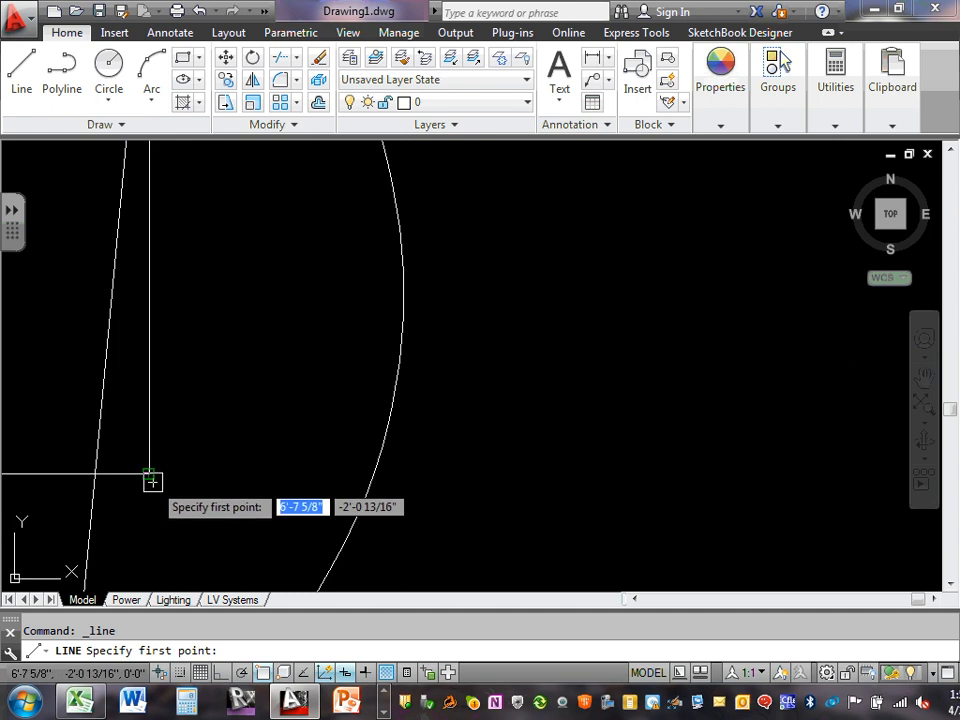
{"action": "scroll", "coordinate": [149, 473], "scroll_direction": "up", "scroll_amount": 5}
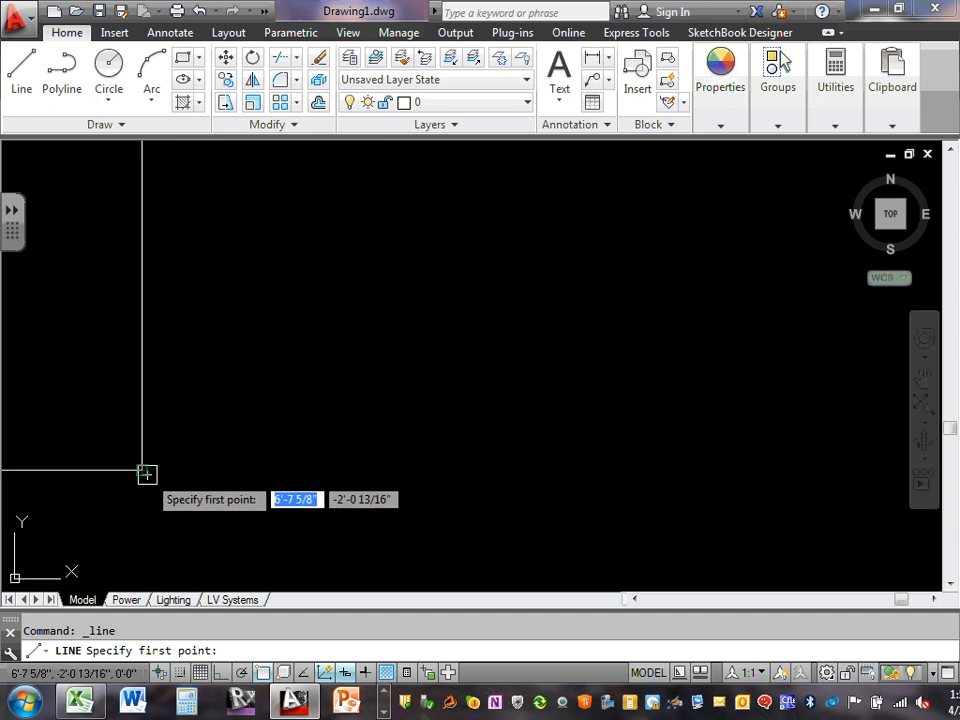
{"action": "scroll", "coordinate": [147, 471], "scroll_direction": "down", "scroll_amount": 5}
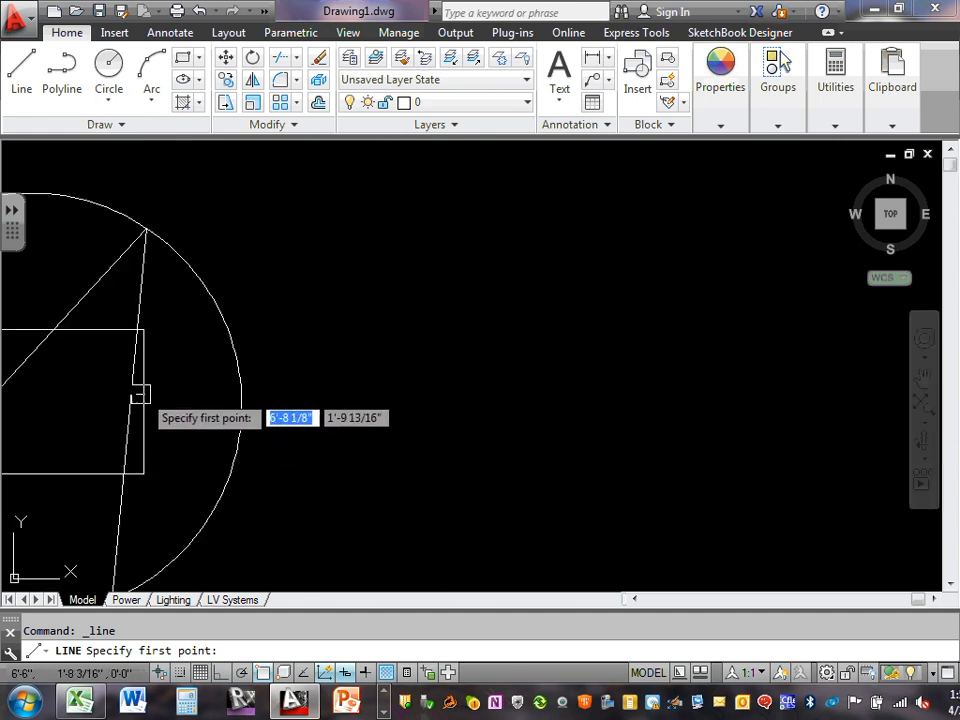
{"action": "scroll", "coordinate": [135, 405], "scroll_direction": "up", "scroll_amount": 10}
{"action": "scroll", "coordinate": [231, 378], "scroll_direction": "down", "scroll_amount": 4}
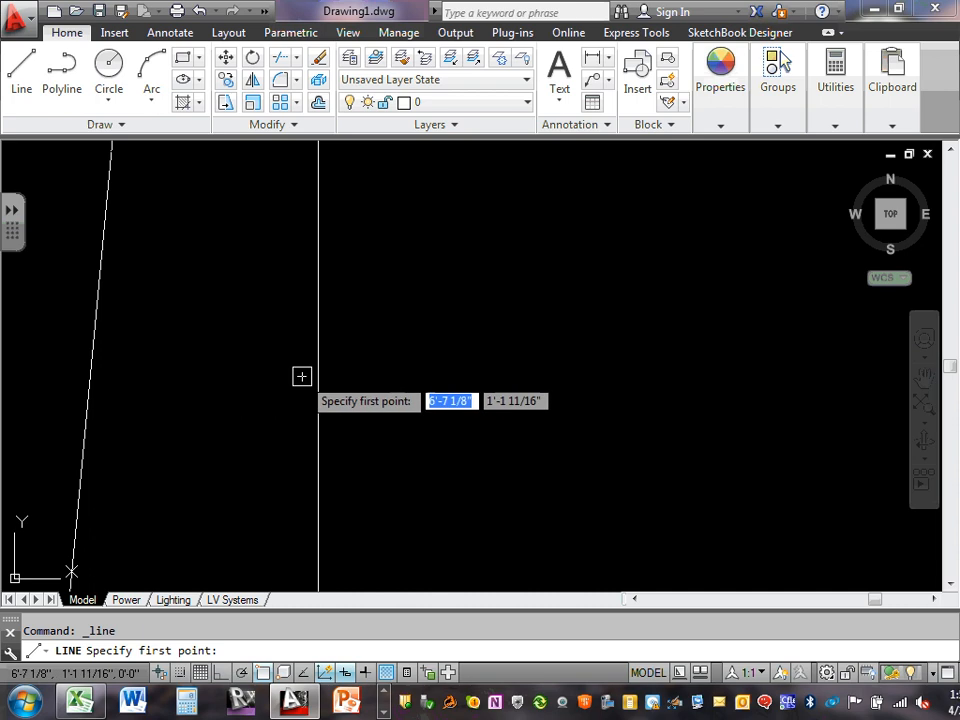
{"action": "scroll", "coordinate": [305, 377], "scroll_direction": "down", "scroll_amount": 5}
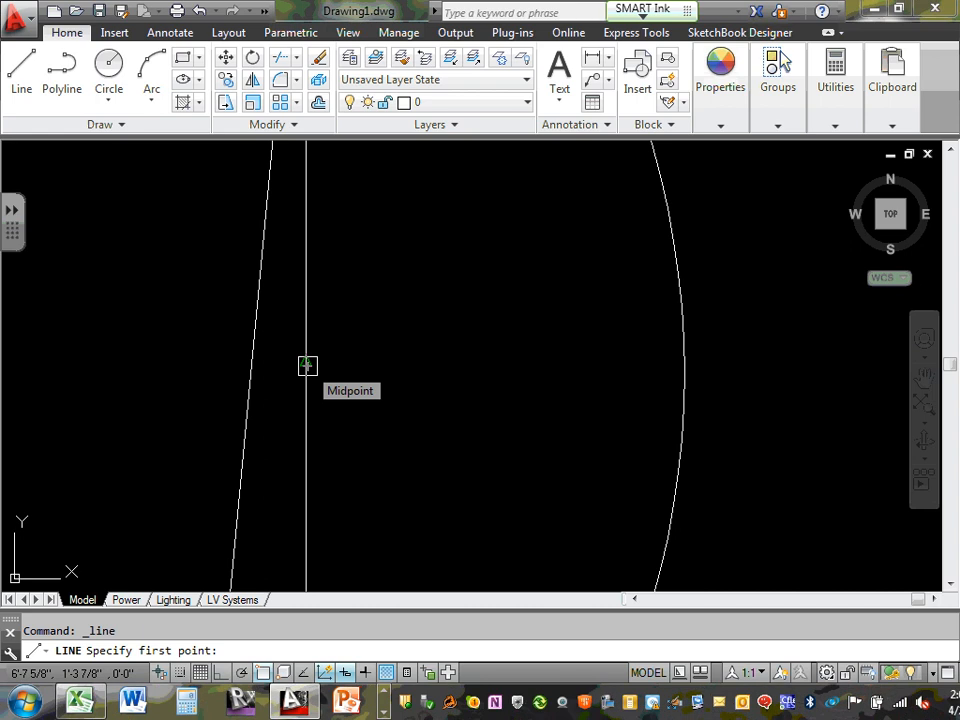
{"action": "scroll", "coordinate": [307, 365], "scroll_direction": "down", "scroll_amount": 4}
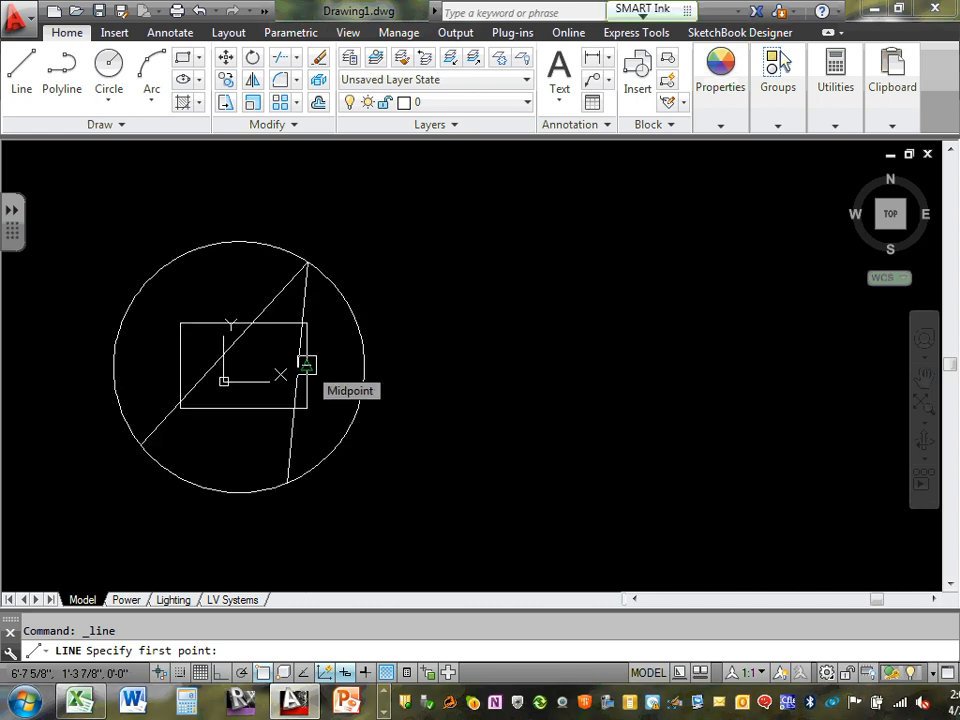
{"action": "left_click", "coordinate": [307, 365]}
{"action": "scroll", "coordinate": [375, 364], "scroll_direction": "up", "scroll_amount": 4}
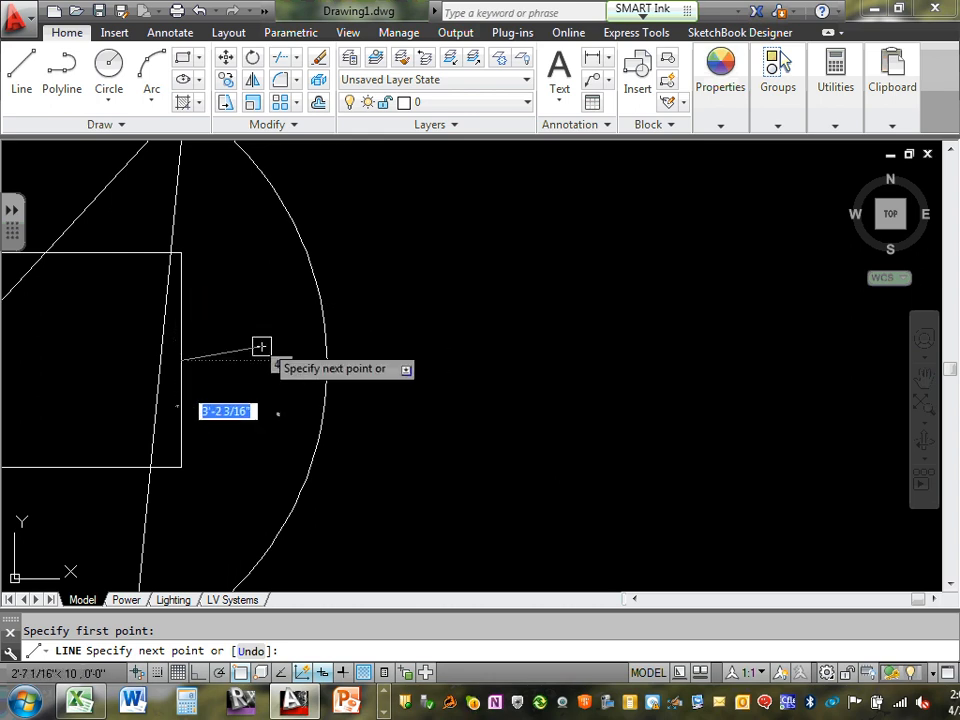
{"action": "scroll", "coordinate": [251, 341], "scroll_direction": "down", "scroll_amount": 4}
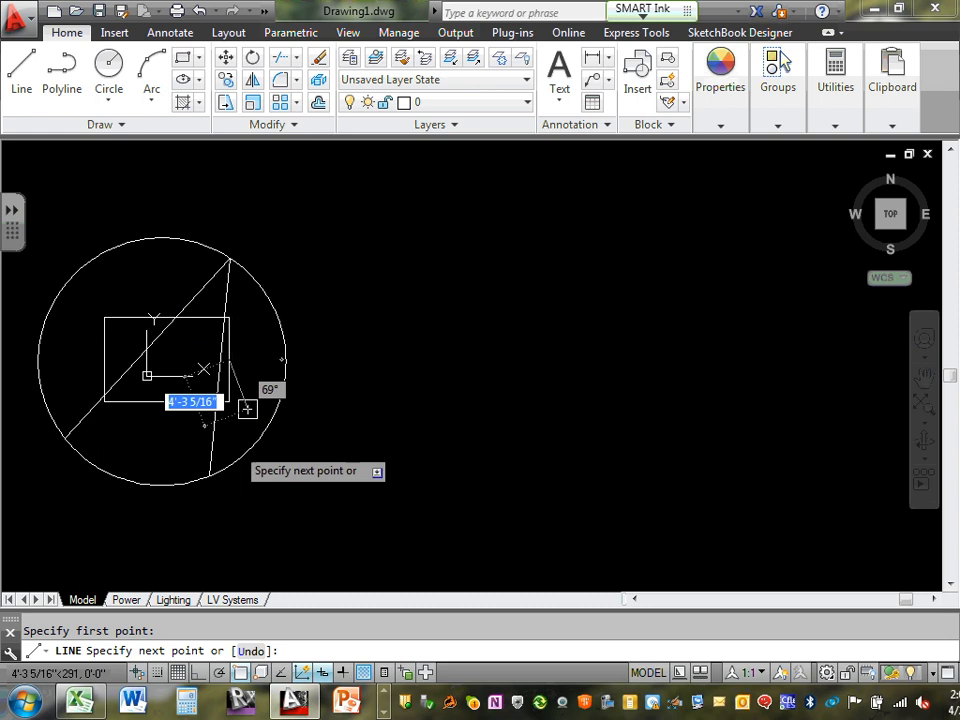
{"action": "scroll", "coordinate": [250, 405], "scroll_direction": "up", "scroll_amount": 2}
{"action": "scroll", "coordinate": [269, 287], "scroll_direction": "up", "scroll_amount": 2}
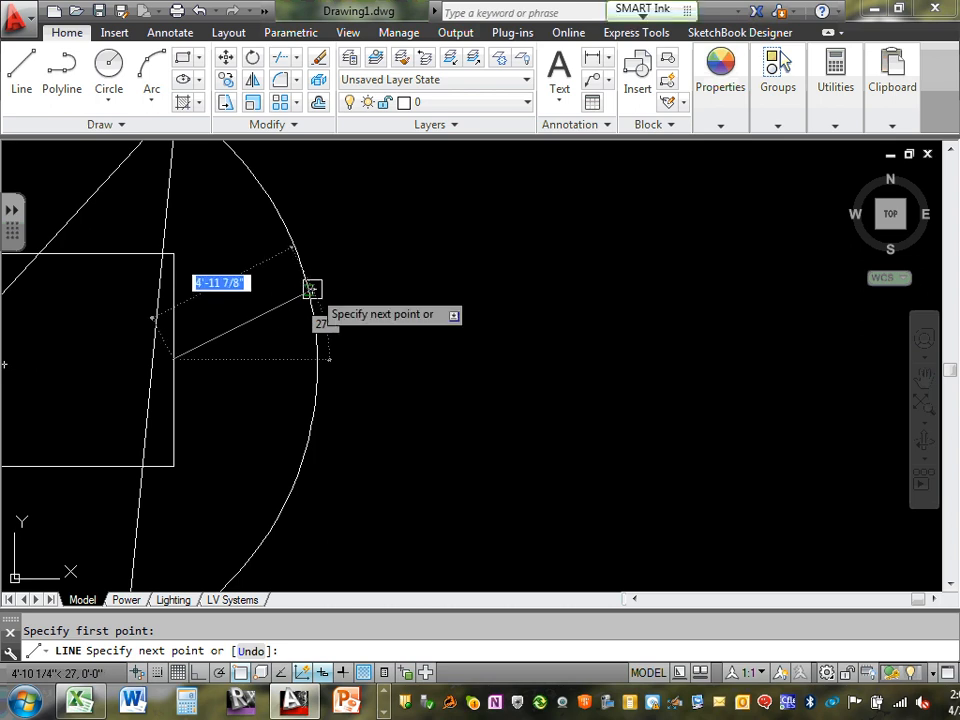
{"action": "left_click", "coordinate": [310, 291]}
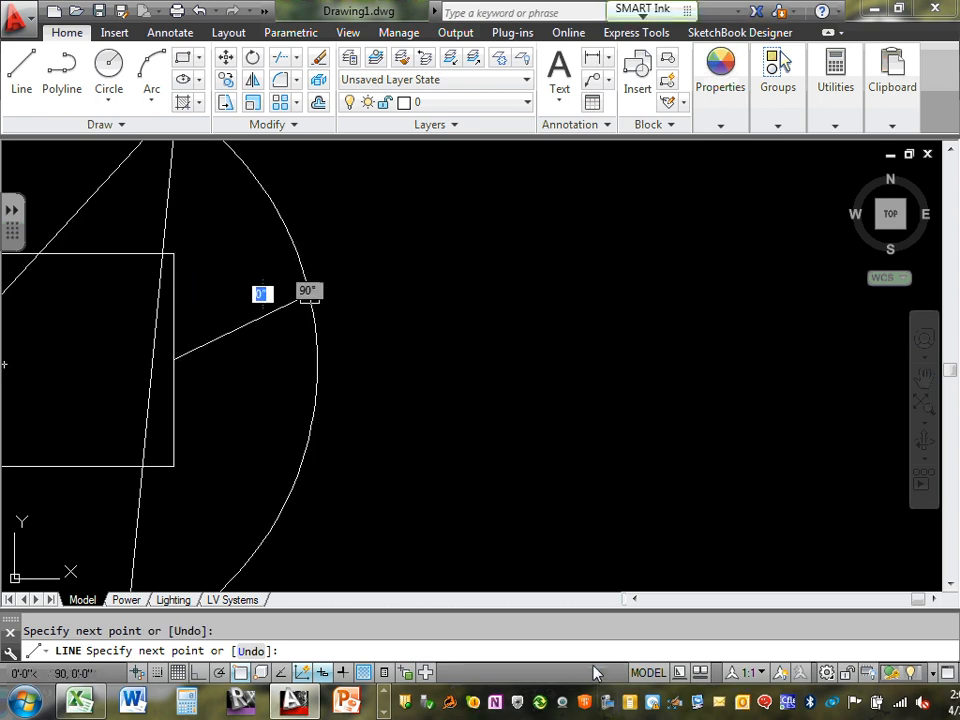
{"action": "key", "text": "Escape"}
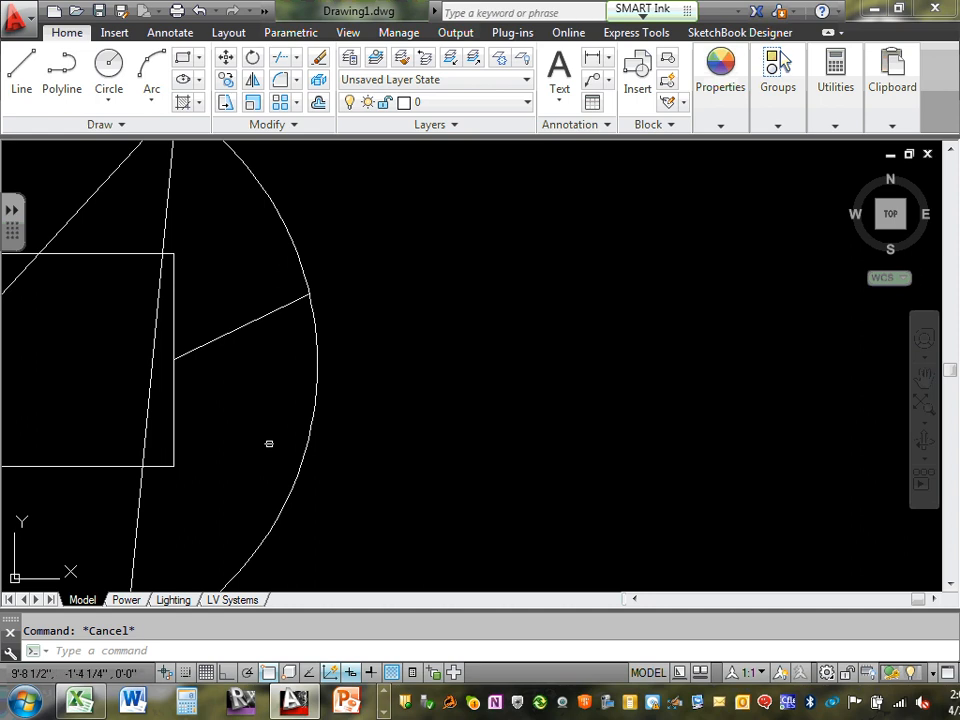
- Toggle object snap off and on several times, leaving it on
{"action": "scroll", "coordinate": [234, 430], "scroll_direction": "down", "scroll_amount": 3}
{"action": "scroll", "coordinate": [188, 435], "scroll_direction": "up", "scroll_amount": 1}
{"action": "middle_click_drag", "start_coordinate": [194, 428], "coordinate": [247, 401]}
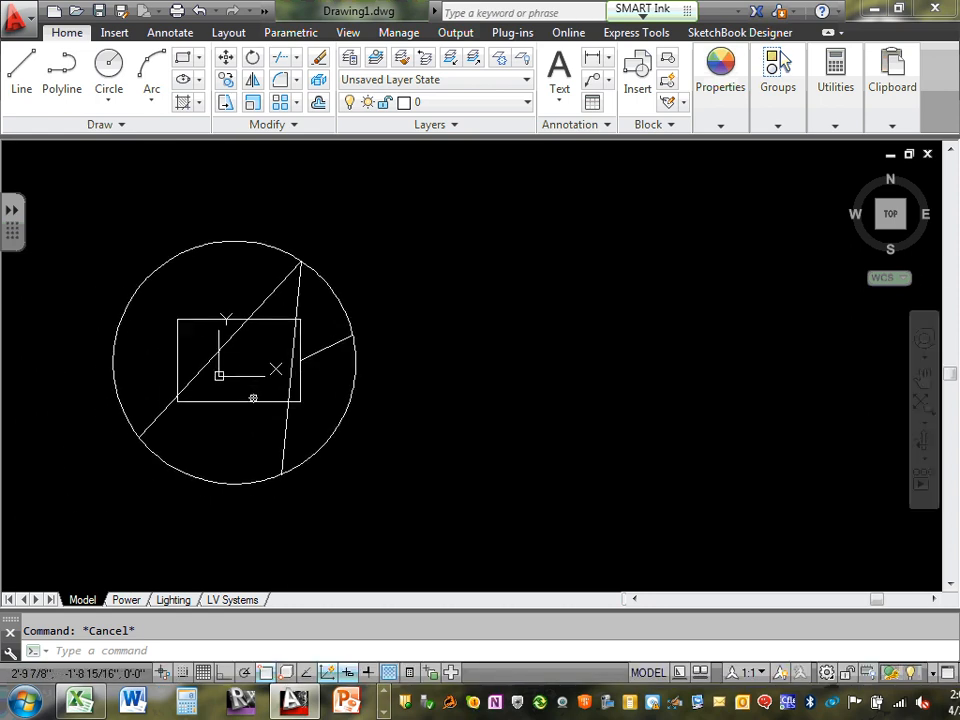
{"action": "scroll", "coordinate": [245, 415], "scroll_direction": "up", "scroll_amount": 2}
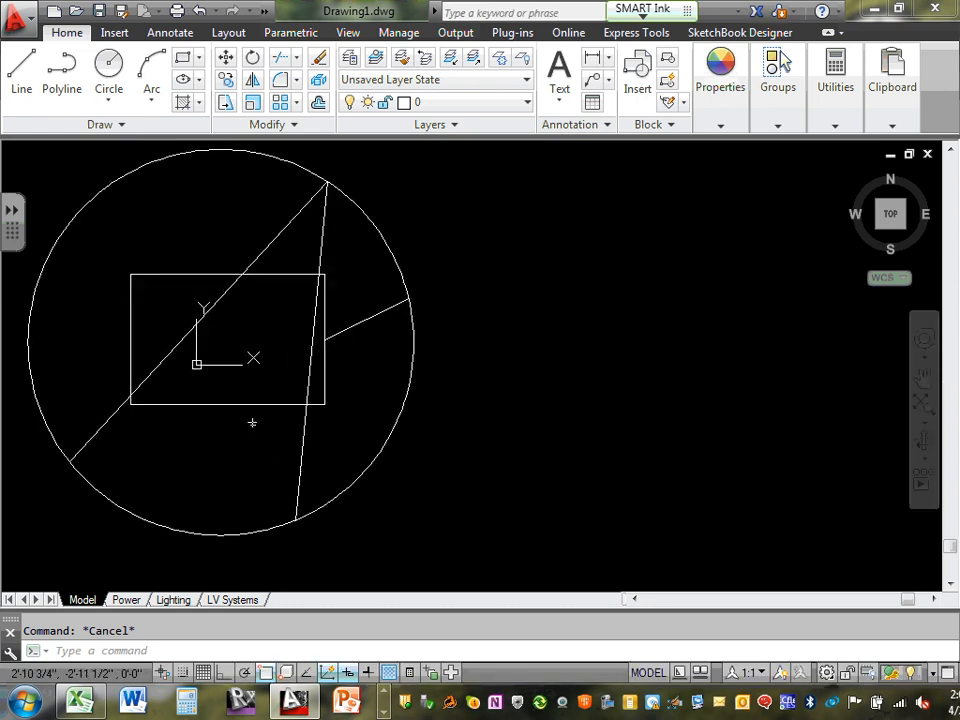
{"action": "left_click", "coordinate": [267, 676]}
{"action": "left_click", "coordinate": [267, 676]}
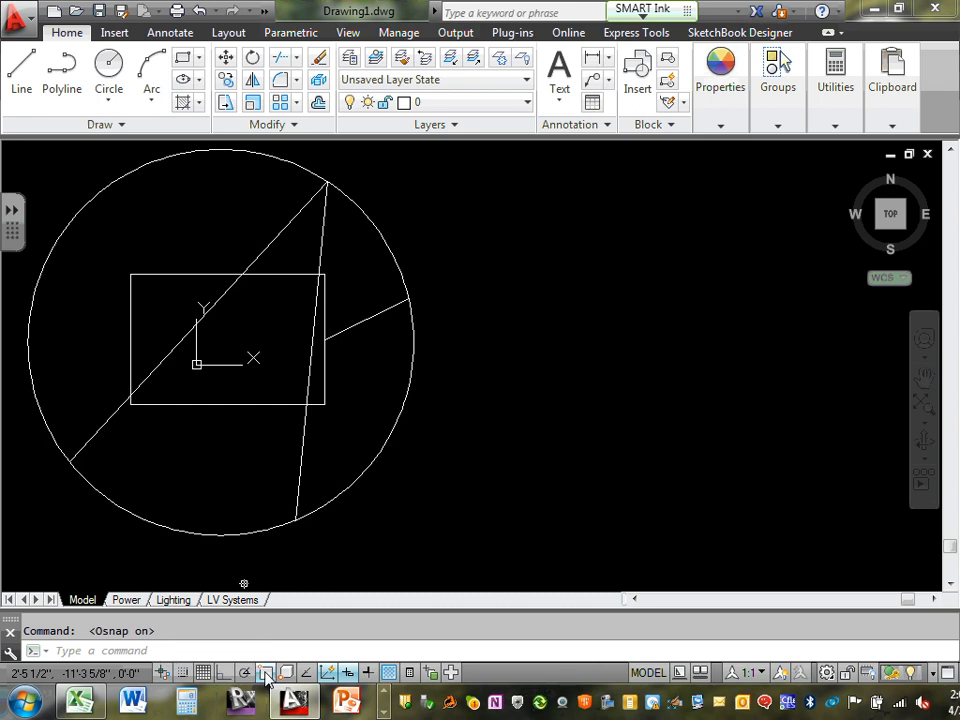
{"action": "left_click", "coordinate": [267, 676]}
{"action": "left_click", "coordinate": [267, 676]}
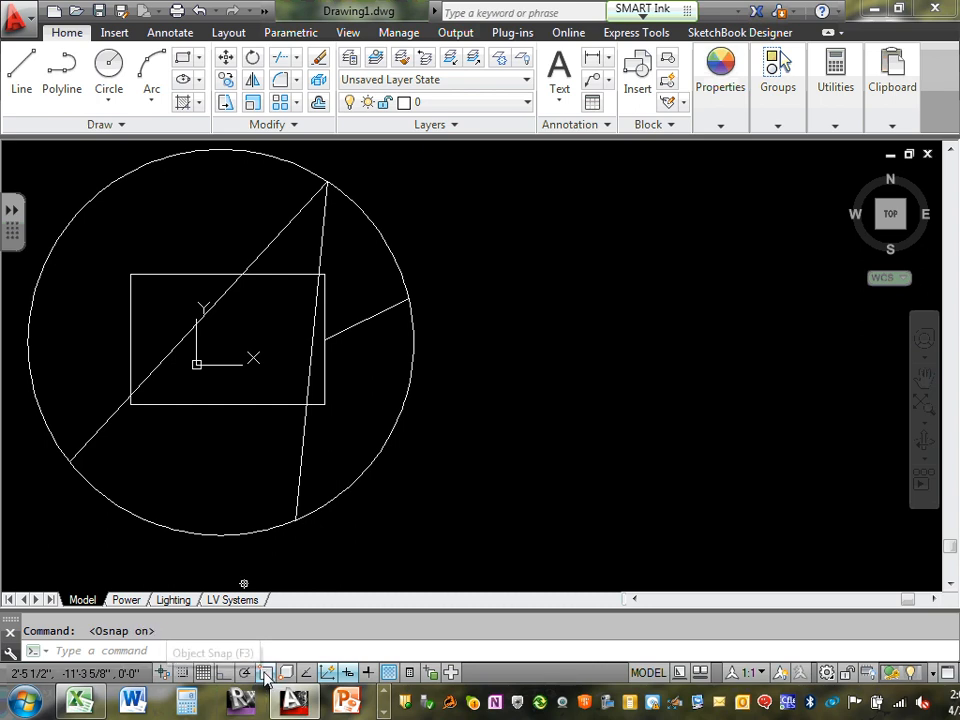
{"action": "left_click", "coordinate": [267, 676]}
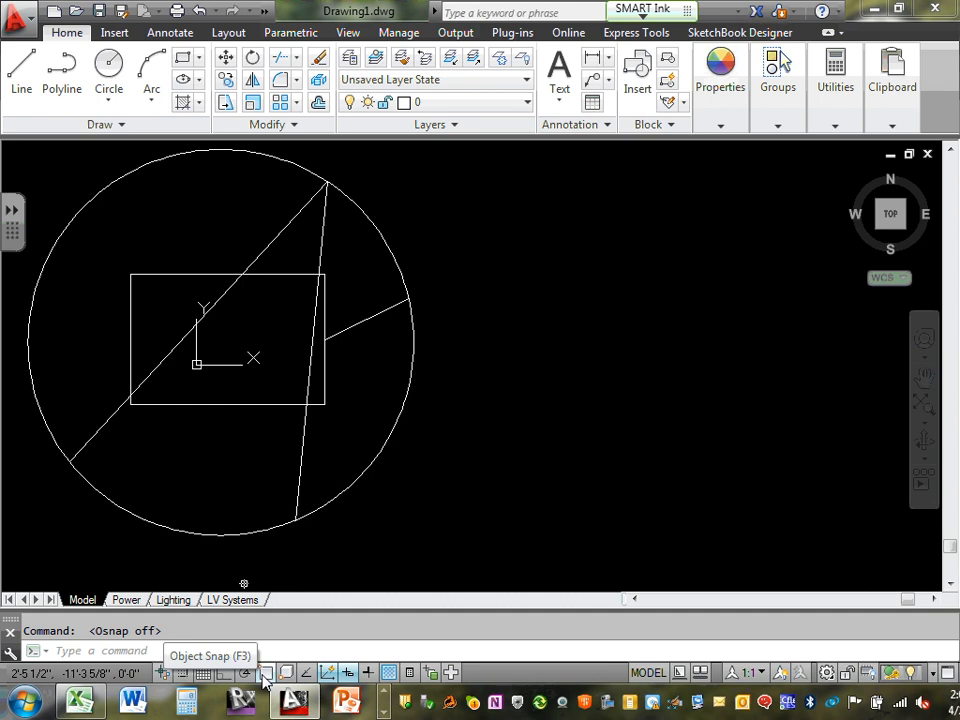
{"action": "left_click", "coordinate": [267, 676]}
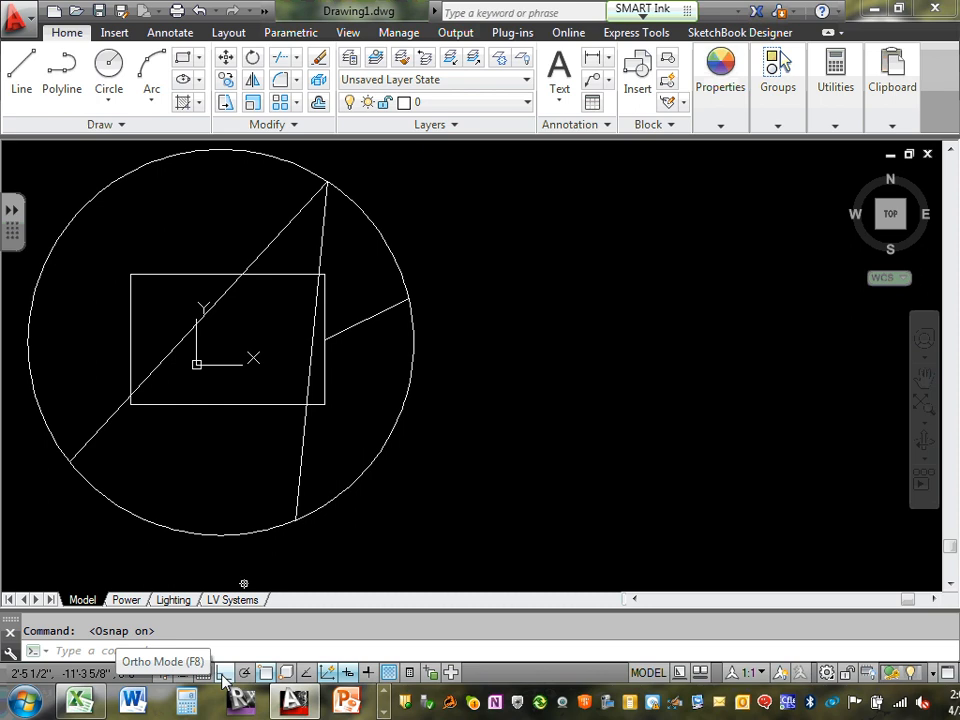
- Turn on Ortho mode, toggling it off and on once more
{"action": "left_click", "coordinate": [224, 678]}
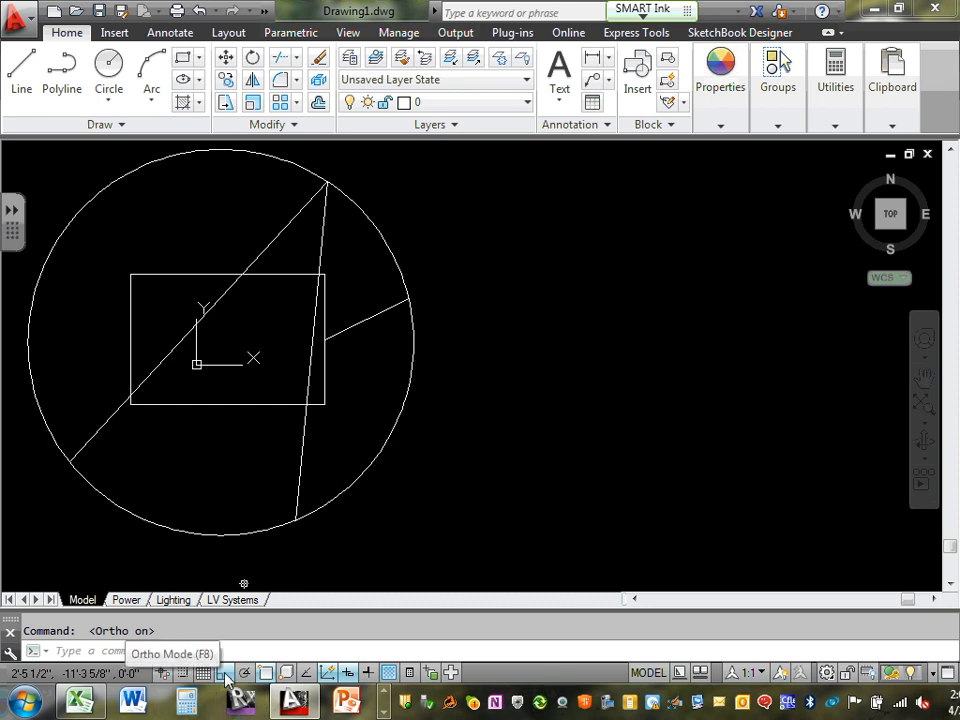
{"action": "left_click", "coordinate": [224, 674]}
{"action": "left_click", "coordinate": [224, 674]}
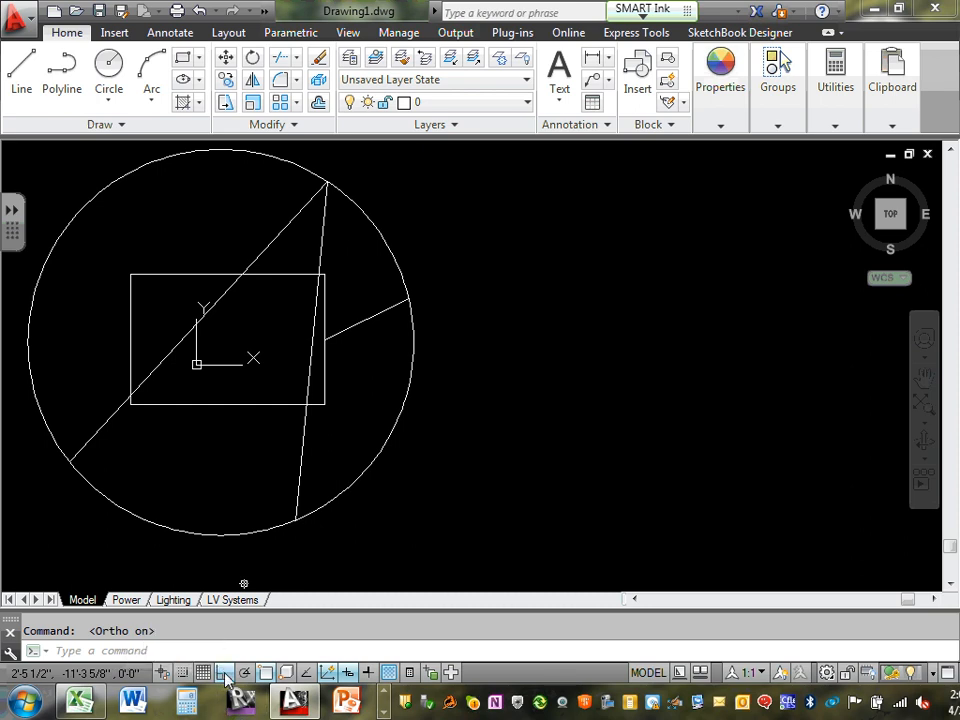
- Toggle Ortho mode off and on several times, leaving it on
{"action": "left_click", "coordinate": [224, 674]}
{"action": "left_click", "coordinate": [224, 674]}
{"action": "left_click", "coordinate": [224, 674]}
{"action": "left_click", "coordinate": [224, 674]}
{"action": "left_click", "coordinate": [224, 674]}
{"action": "left_click", "coordinate": [13, 84]}
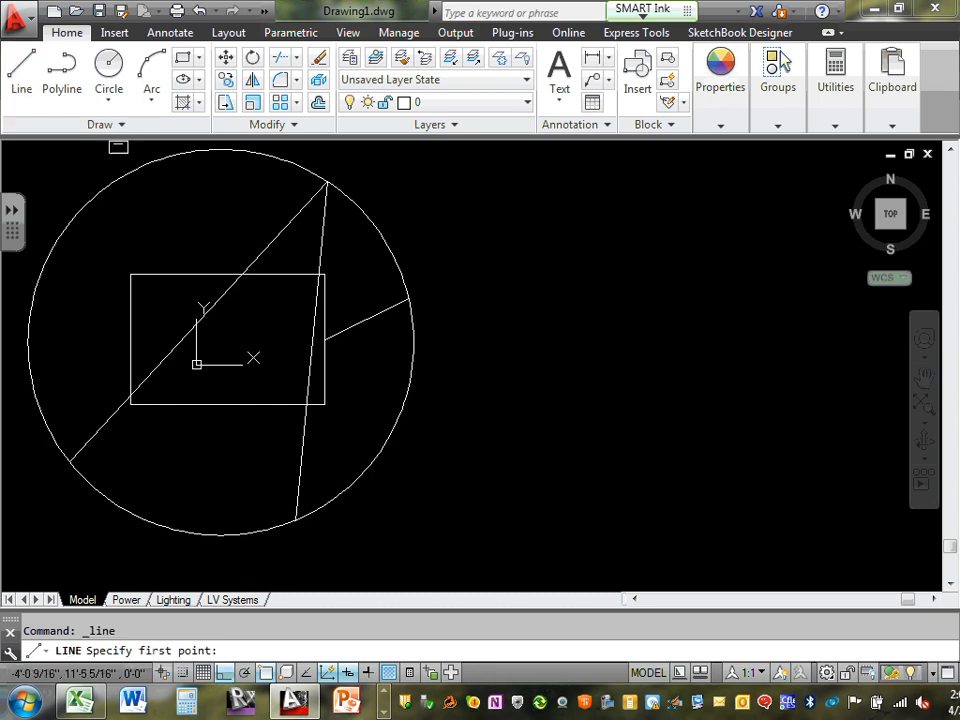
{"action": "left_click", "coordinate": [493, 369]}
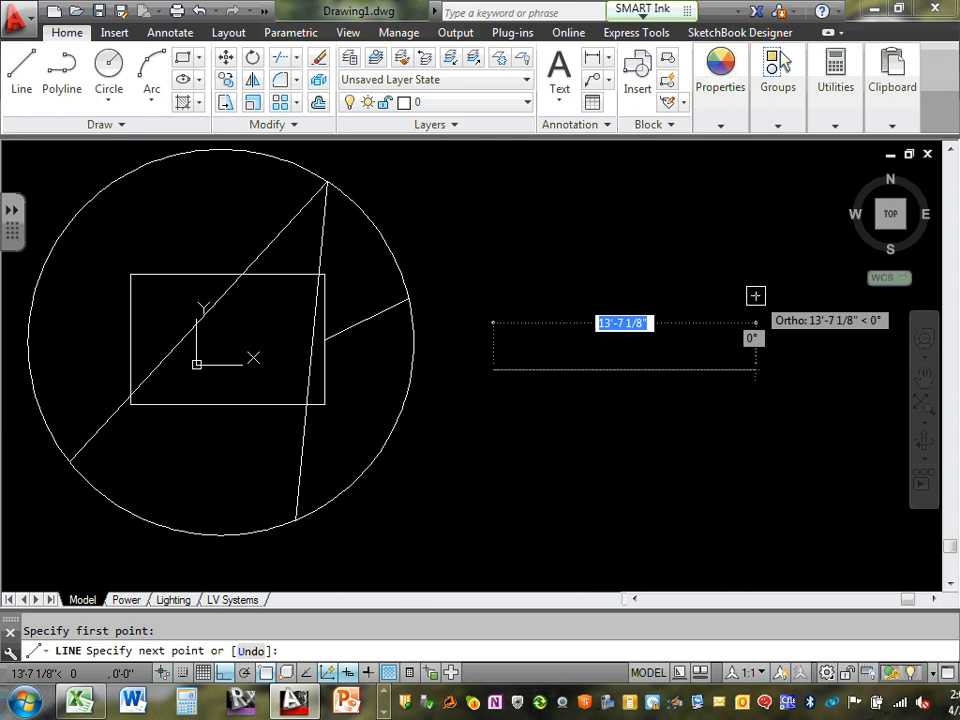
{"action": "key", "text": "Escape"}
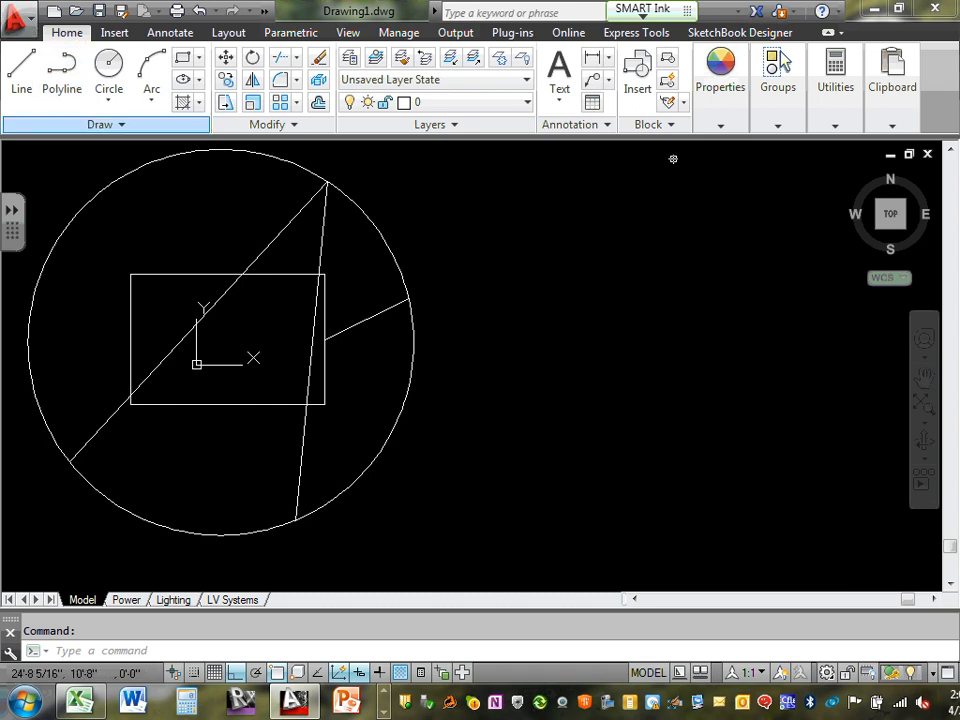
- Open Options and review the Drafting, User Preferences, System, Plot and Publish, Open and Save, and Display settings
{"action": "left_click", "coordinate": [17, 22]}
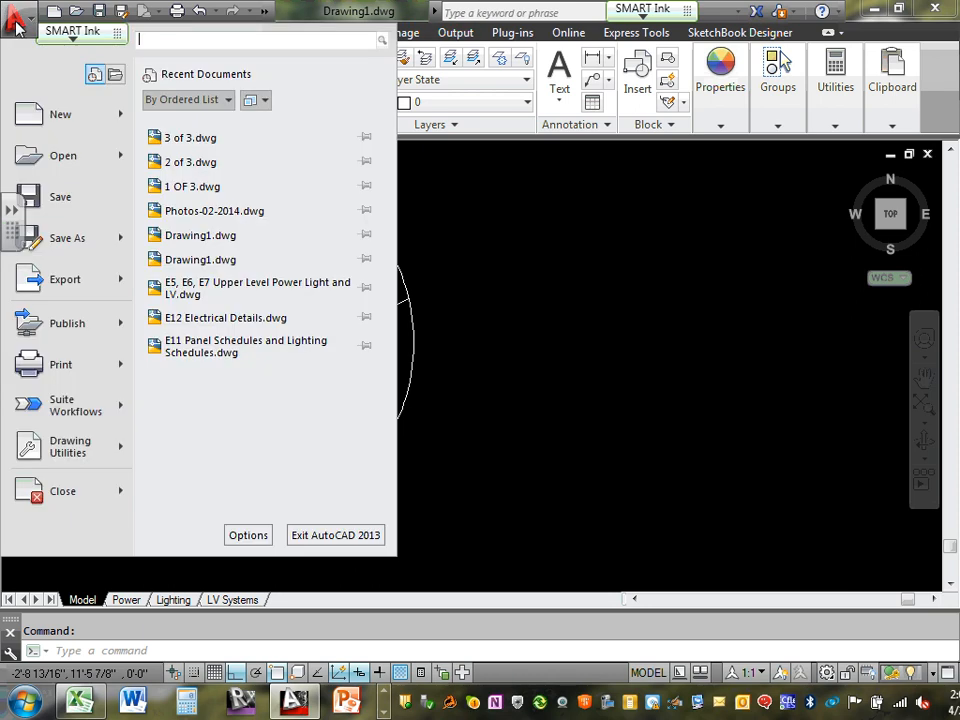
{"action": "left_click", "coordinate": [248, 536]}
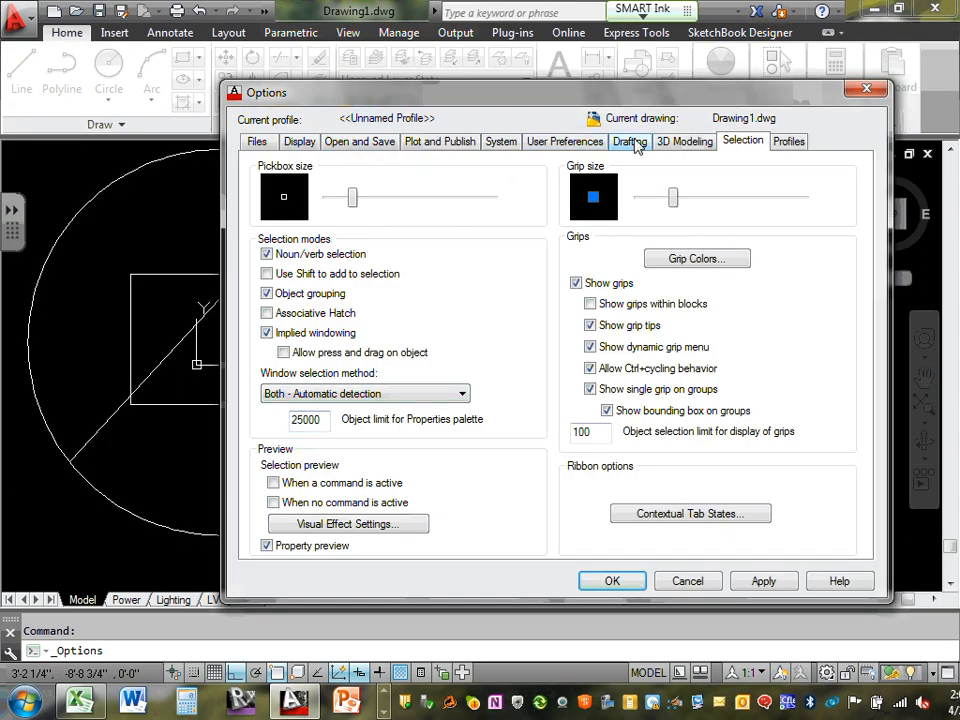
{"action": "left_click", "coordinate": [631, 142]}
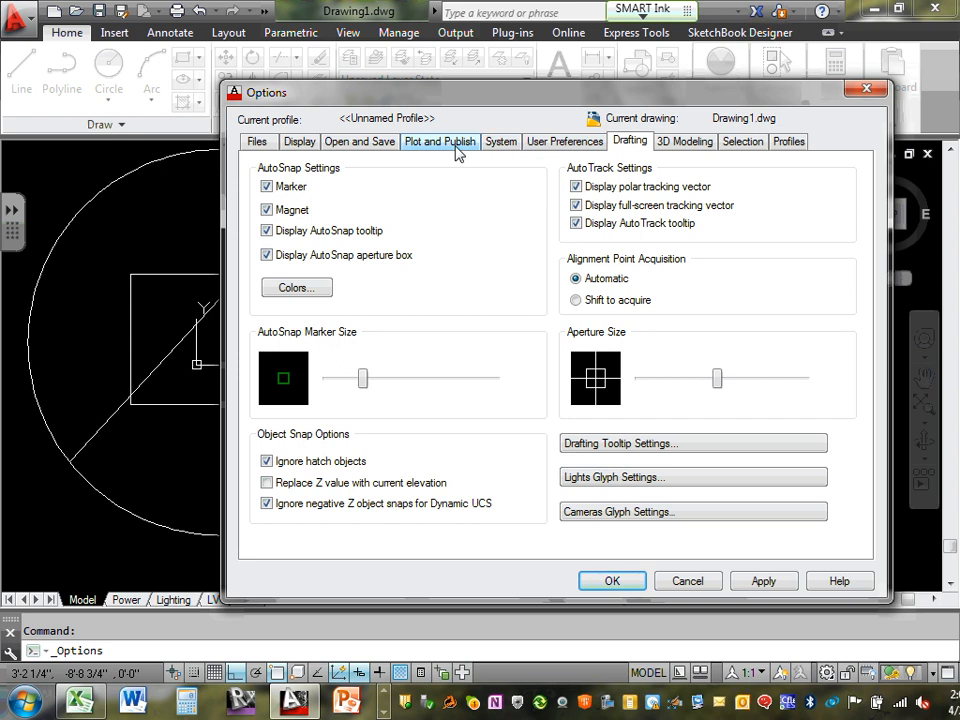
{"action": "left_click", "coordinate": [553, 143]}
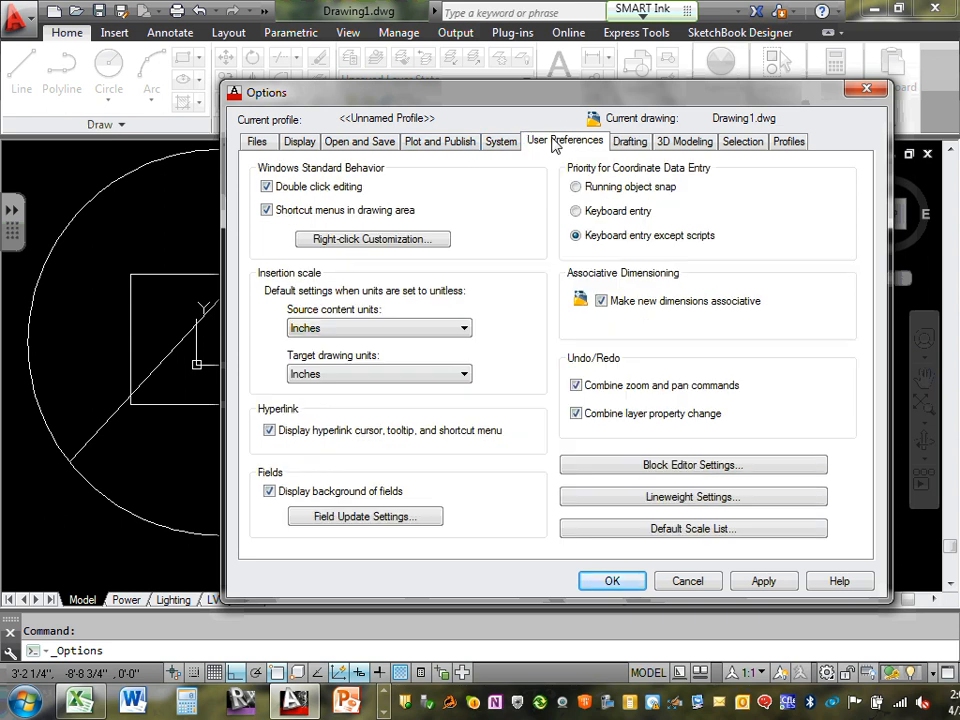
{"action": "left_click", "coordinate": [500, 148]}
{"action": "left_click", "coordinate": [447, 147]}
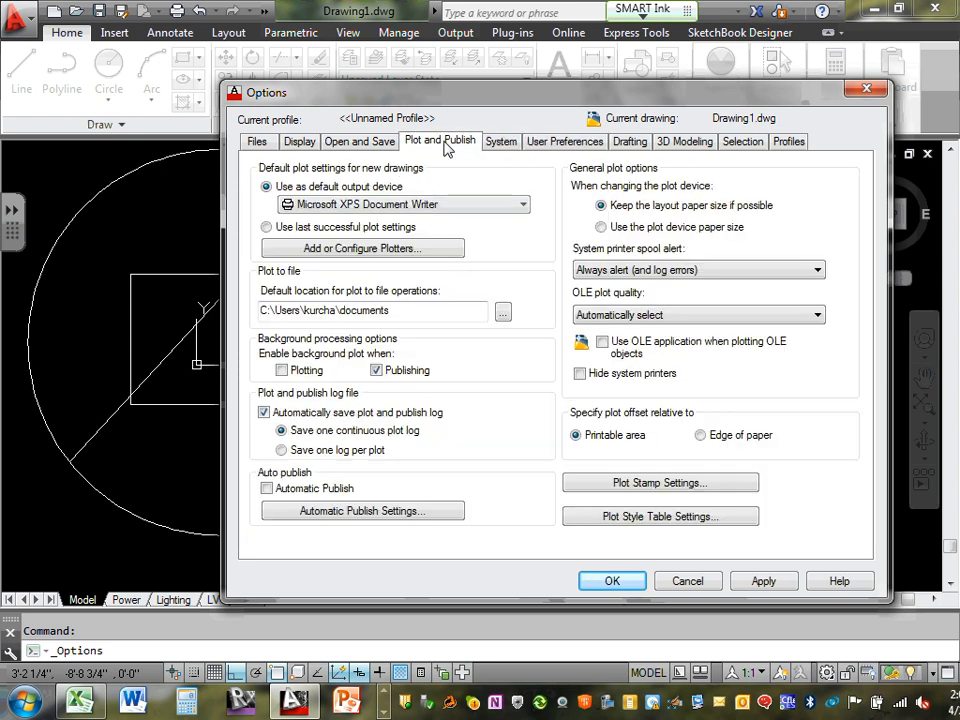
{"action": "left_click", "coordinate": [360, 143]}
{"action": "left_click", "coordinate": [298, 146]}
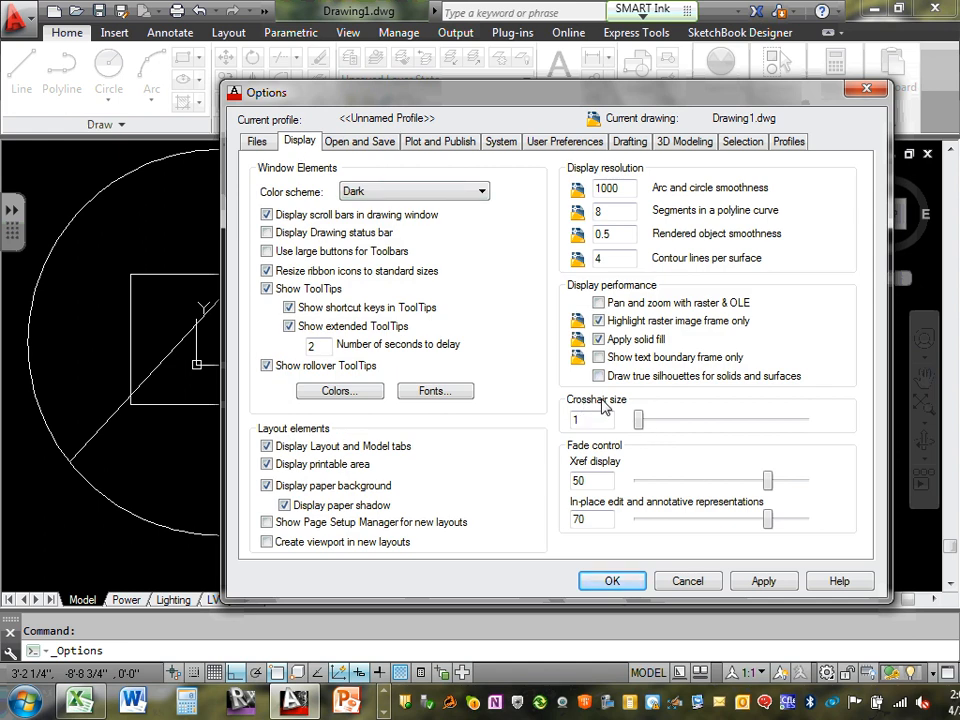
- Try a crosshair size of 21, return it to 1, and apply and close the options
{"action": "mouse_move", "coordinate": [638, 420]}
{"action": "left_mouse_down"}
{"action": "mouse_move", "coordinate": [703, 422]}
{"action": "mouse_move", "coordinate": [630, 426]}
{"action": "left_mouse_up"}
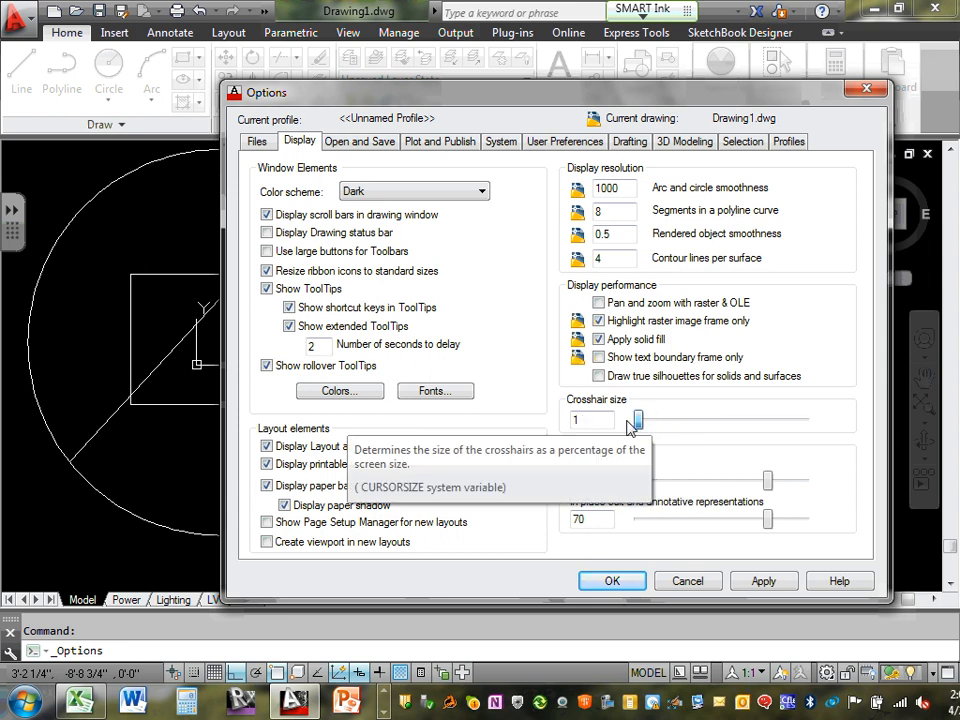
{"action": "left_click", "coordinate": [709, 424]}
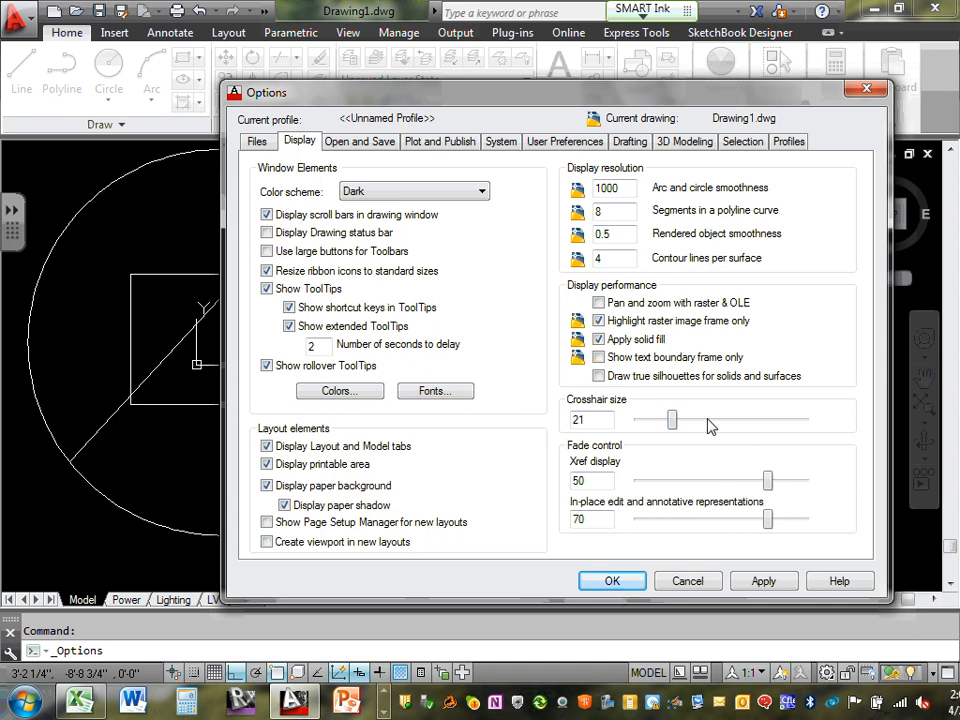
{"action": "left_click_drag", "start_coordinate": [676, 422], "coordinate": [610, 424]}
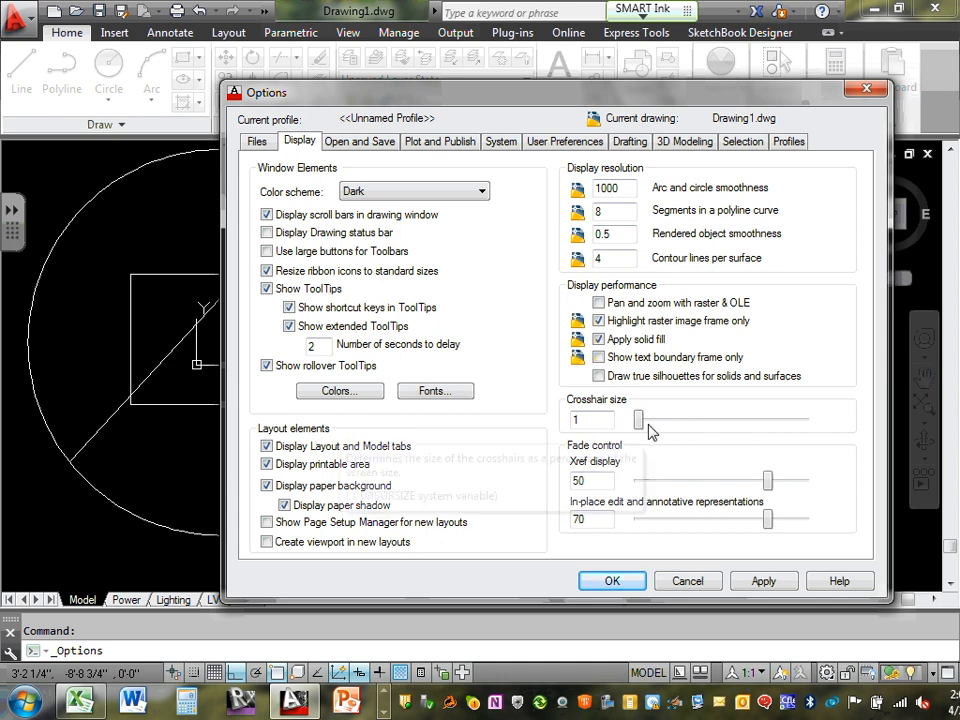
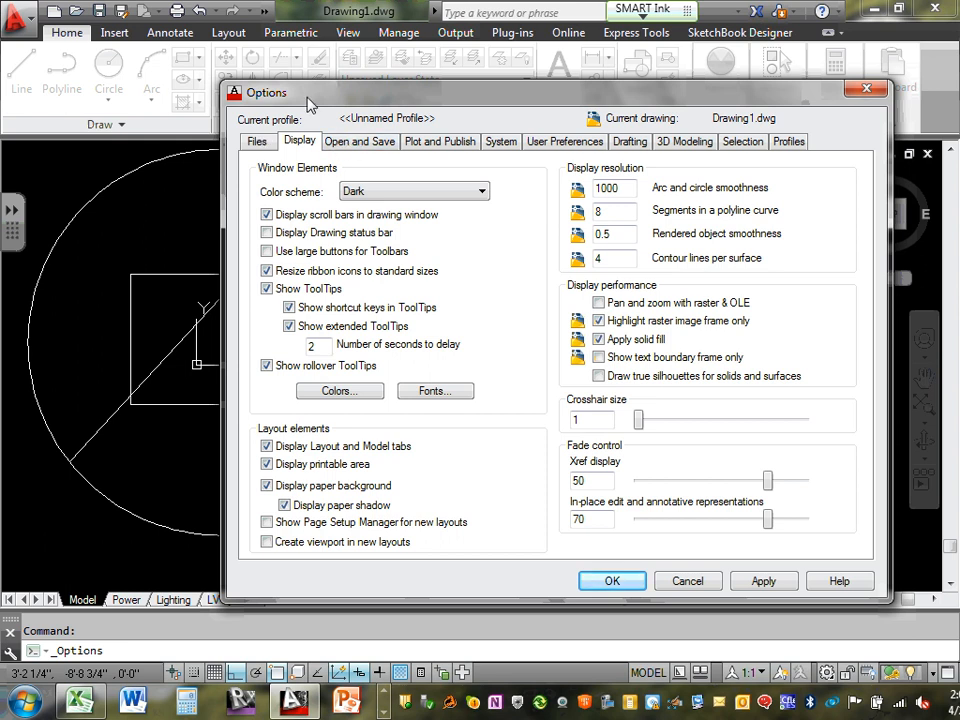
{"action": "left_click", "coordinate": [763, 582]}
{"action": "left_click", "coordinate": [622, 583]}
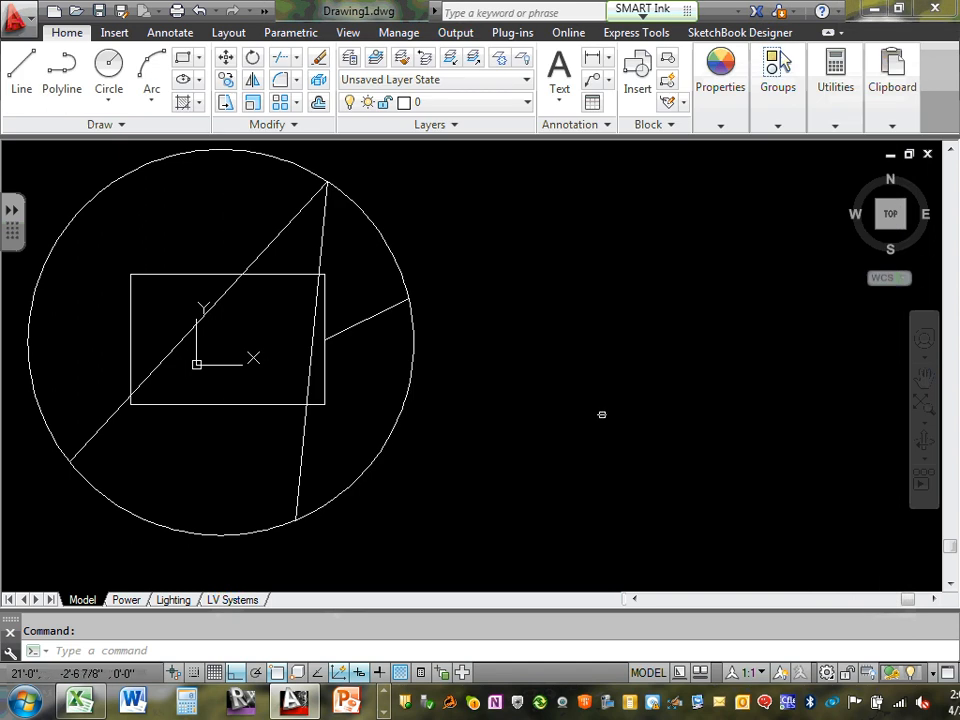
{"action": "scroll", "coordinate": [441, 368], "scroll_direction": "down", "scroll_amount": 4}
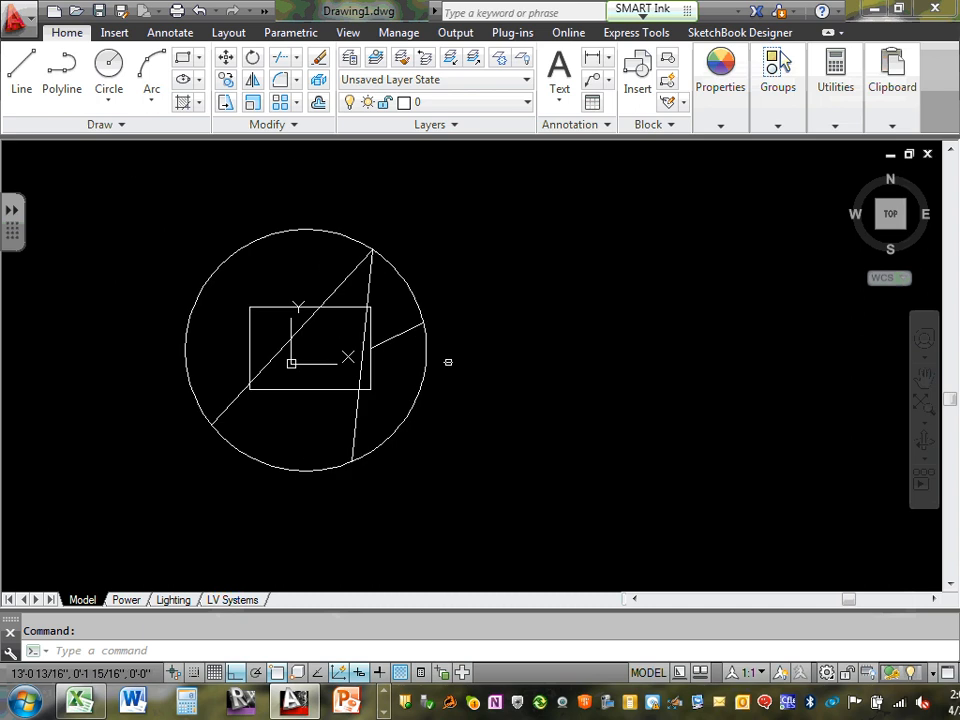
{"action": "scroll", "coordinate": [448, 362], "scroll_direction": "up", "scroll_amount": 2}
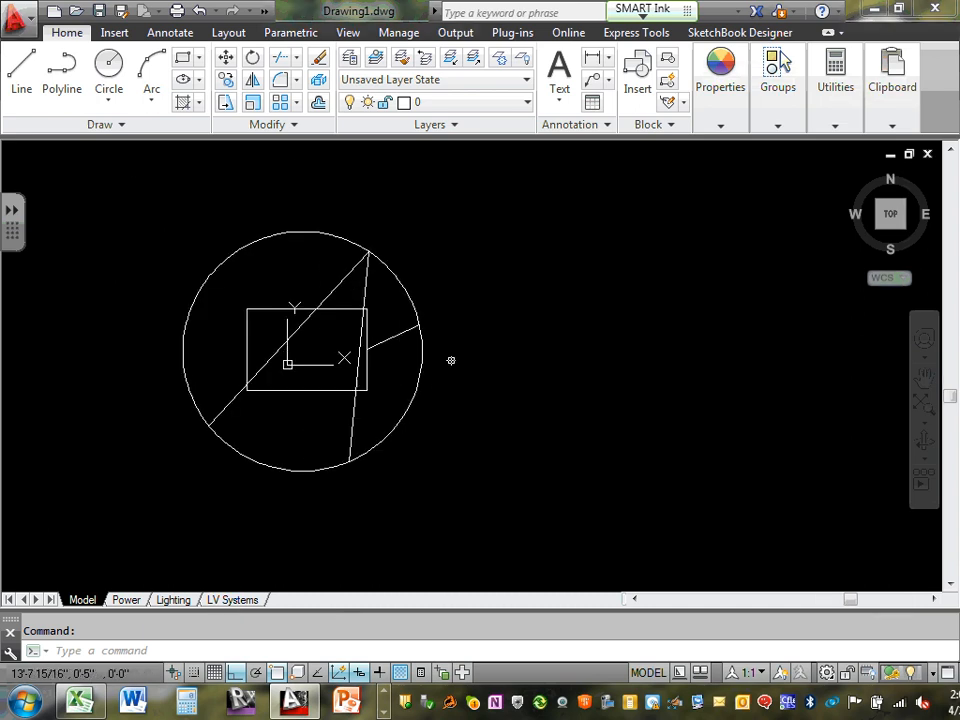
{"action": "scroll", "coordinate": [397, 393], "scroll_direction": "up", "scroll_amount": 2}
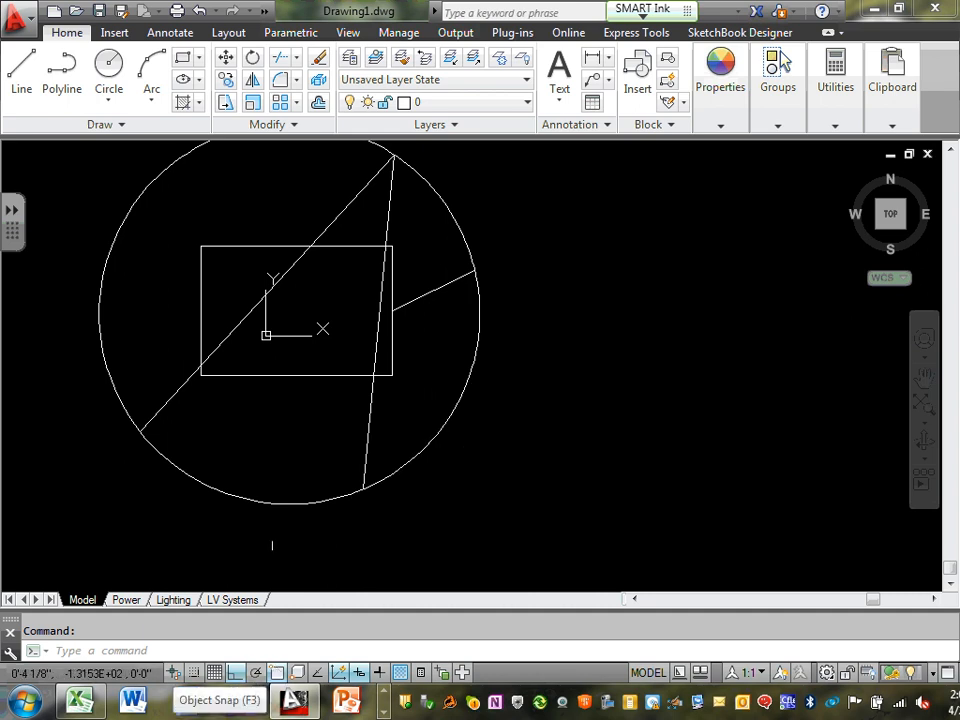
{"action": "scroll", "coordinate": [256, 302], "scroll_direction": "down", "scroll_amount": 5}
{"action": "scroll", "coordinate": [343, 281], "scroll_direction": "up", "scroll_amount": 5}
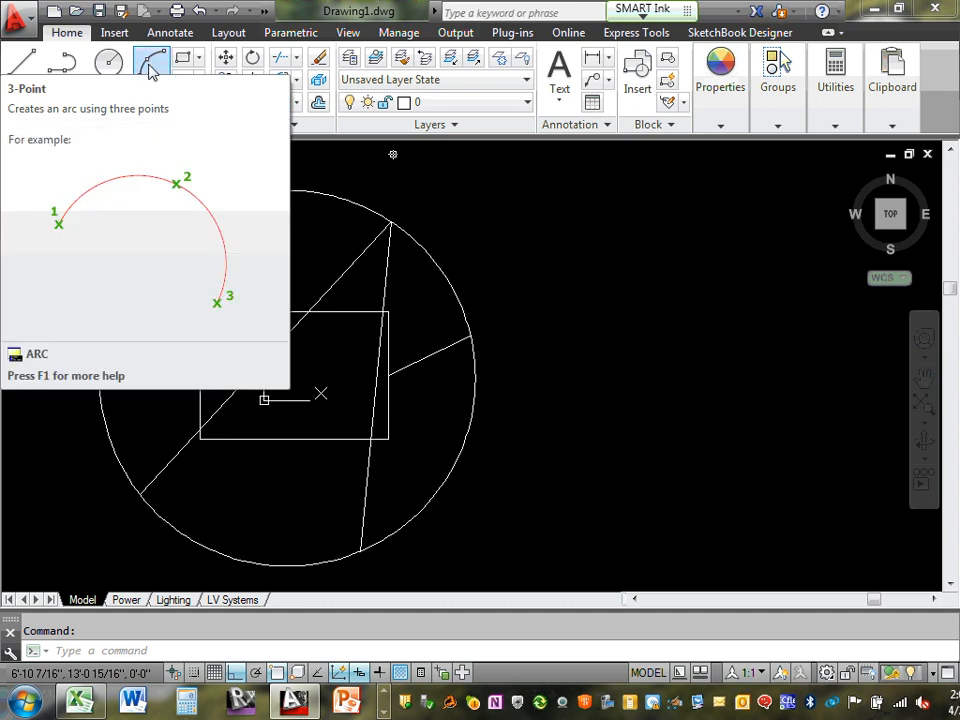
- With Ortho off, draw a three-point arc from the lines' shared endpoint on the circle, its second point about 8'-3" away at 16°
{"action": "left_click", "coordinate": [154, 102]}
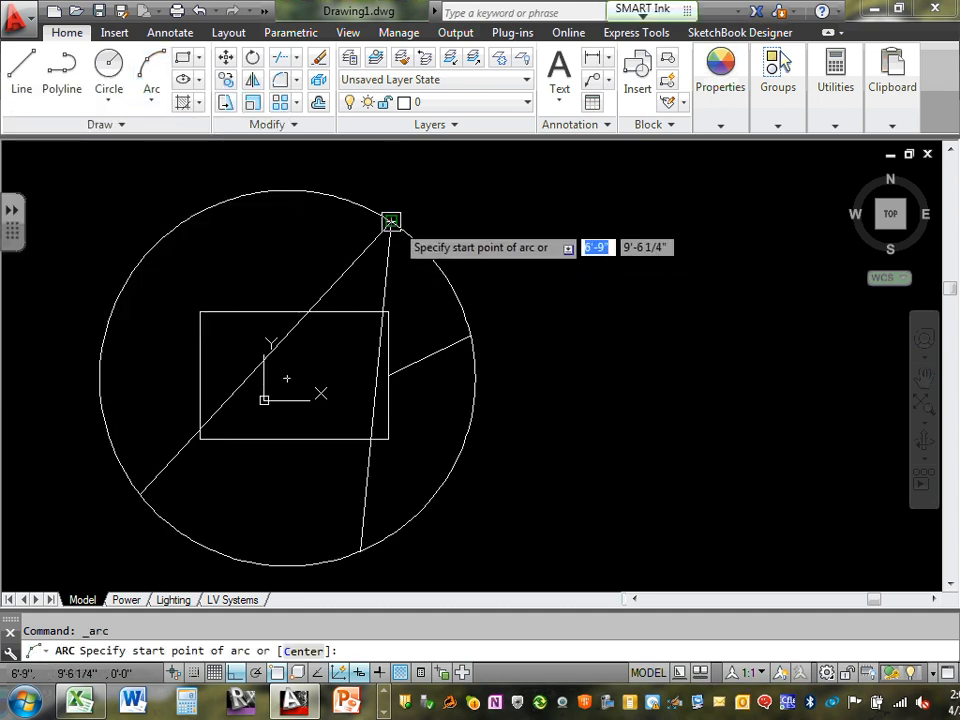
{"action": "scroll", "coordinate": [390, 225], "scroll_direction": "up", "scroll_amount": 3}
{"action": "scroll", "coordinate": [378, 222], "scroll_direction": "down", "scroll_amount": 3}
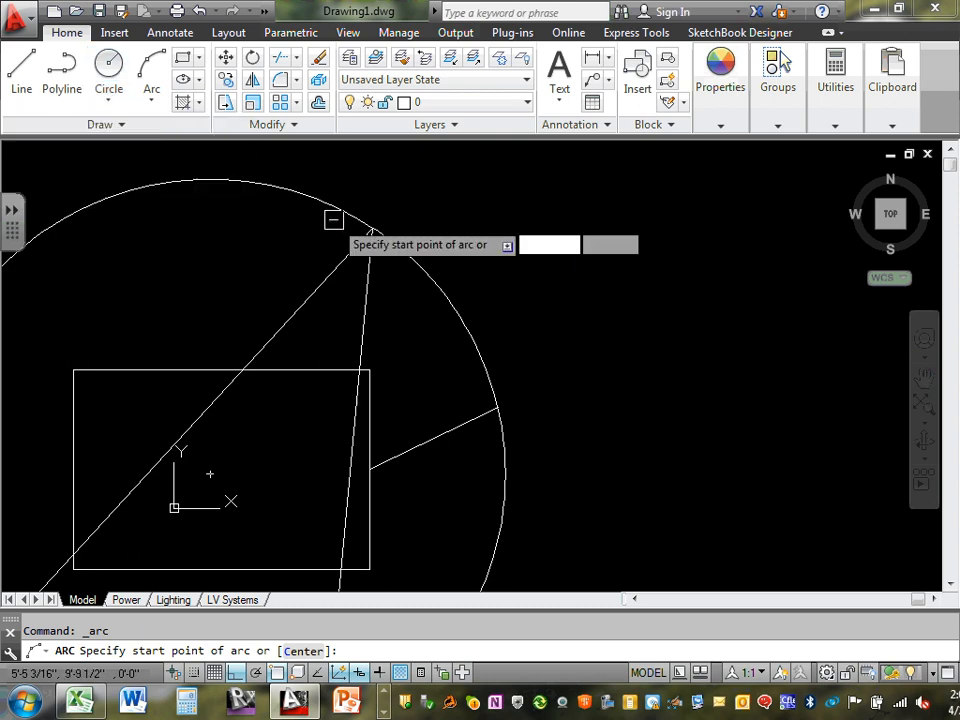
{"action": "left_click", "coordinate": [372, 230]}
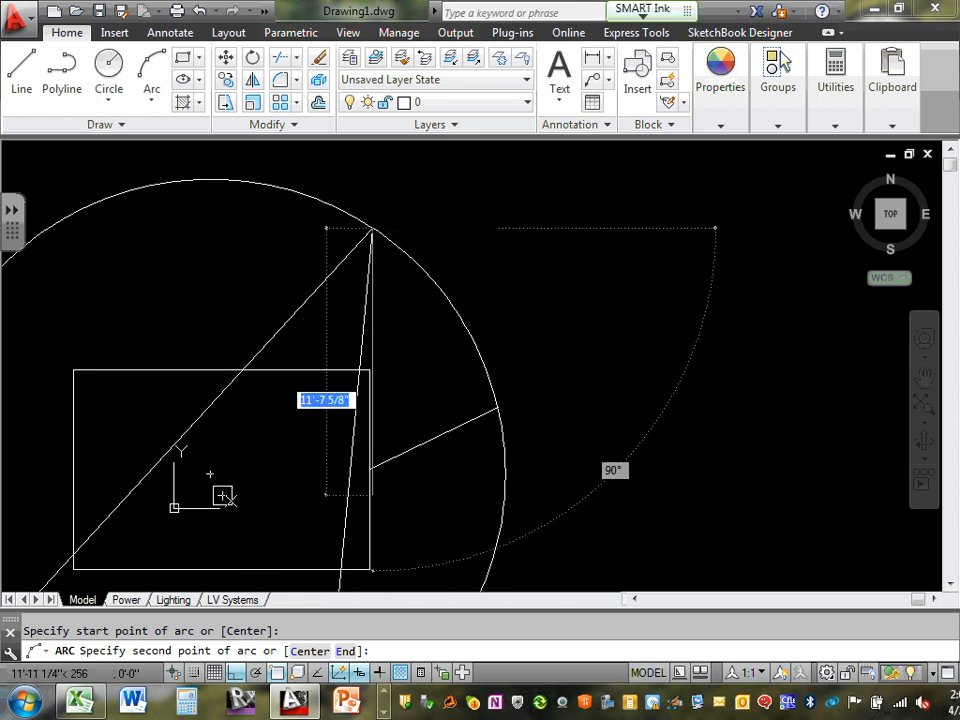
{"action": "left_click", "coordinate": [238, 676]}
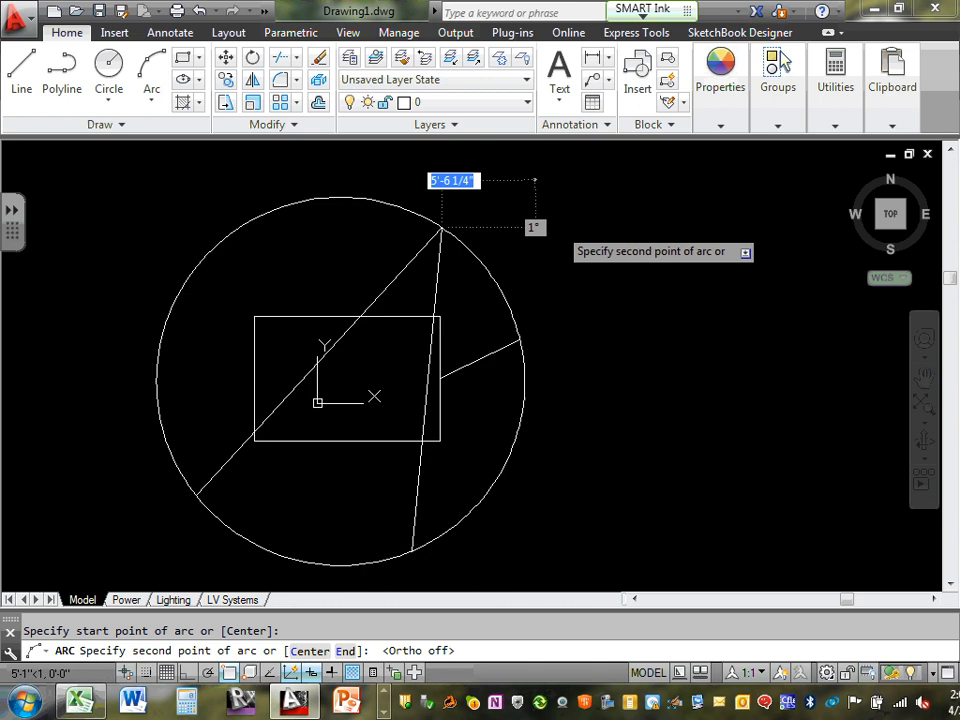
{"action": "scroll", "coordinate": [538, 222], "scroll_direction": "down", "scroll_amount": 2}
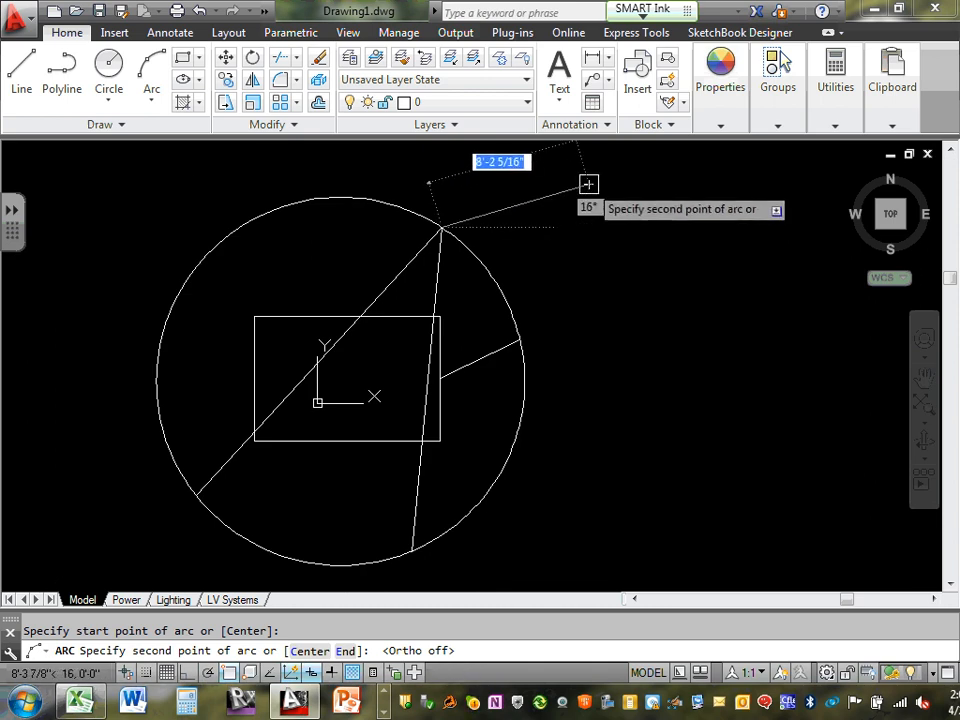
{"action": "left_click", "coordinate": [587, 185]}
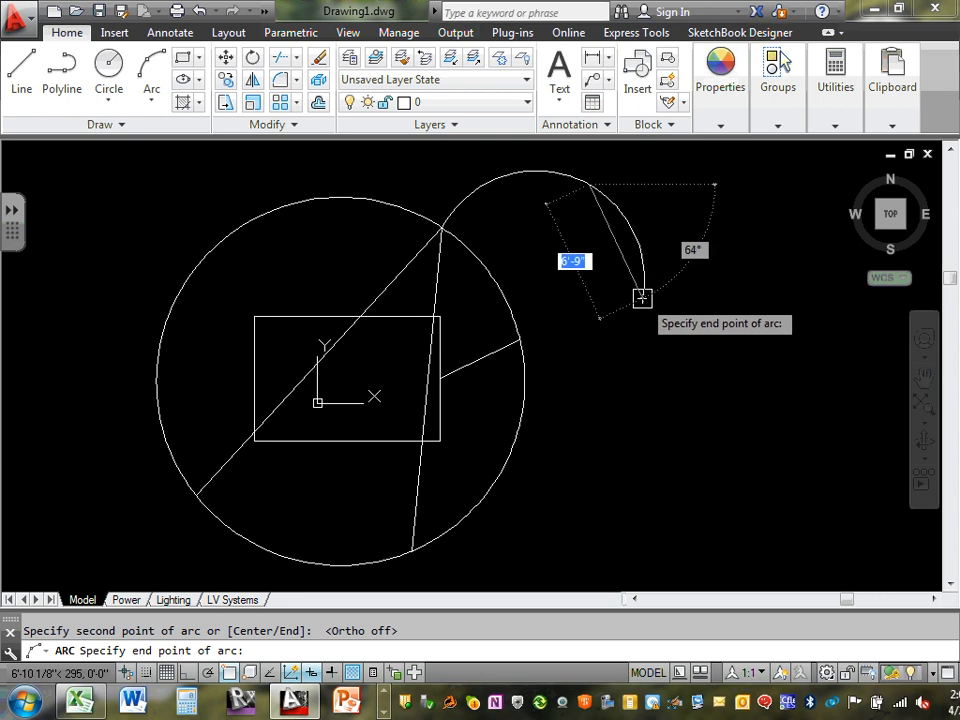
{"action": "left_click", "coordinate": [671, 269]}
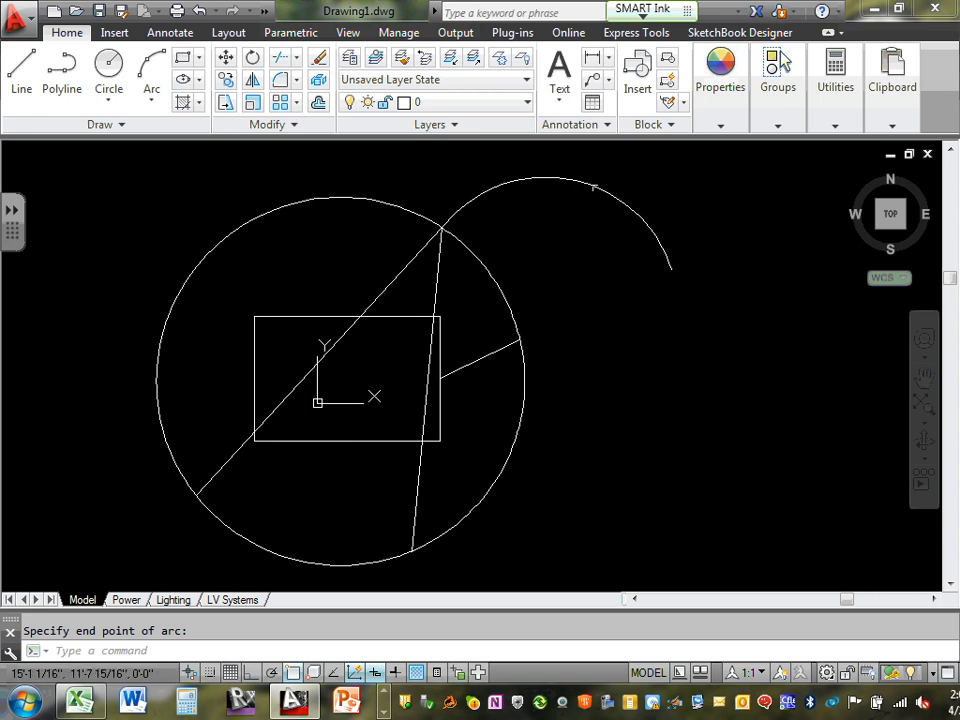
- Flatten the arc by stretching its midpoint grip downward, shorten it by pulling its free end back, and deselect it
{"action": "left_click", "coordinate": [566, 179]}
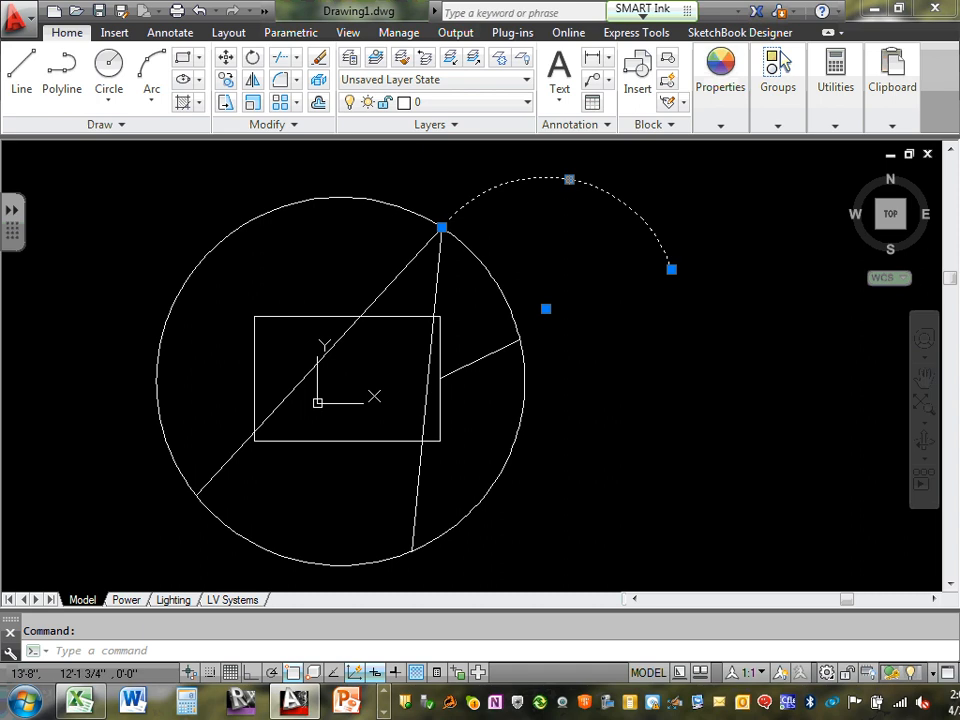
{"action": "left_click", "coordinate": [568, 180]}
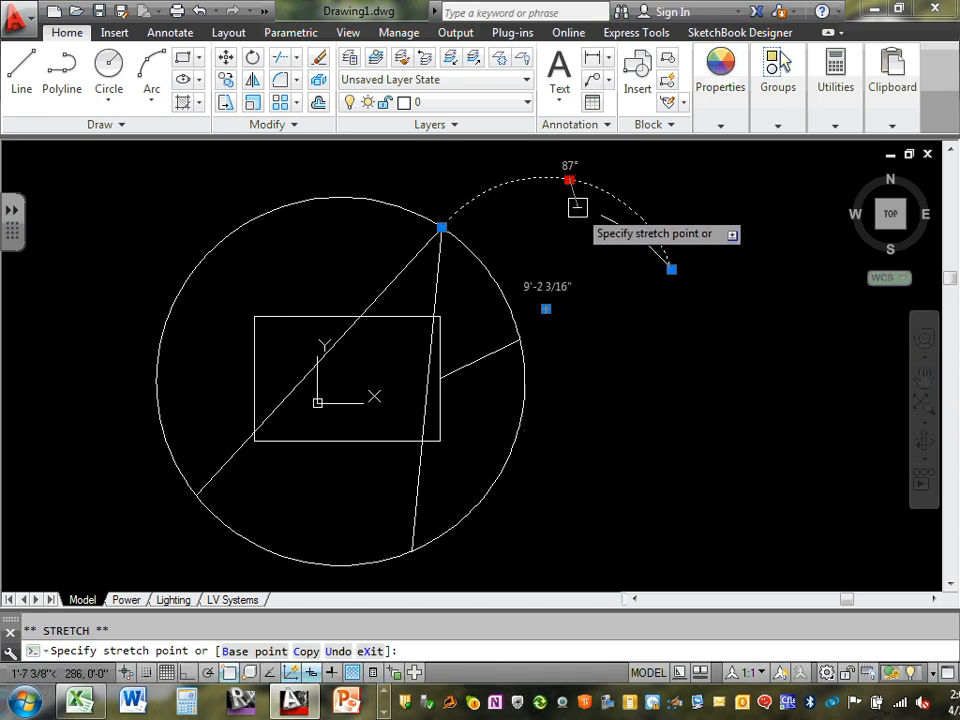
{"action": "left_click", "coordinate": [566, 205]}
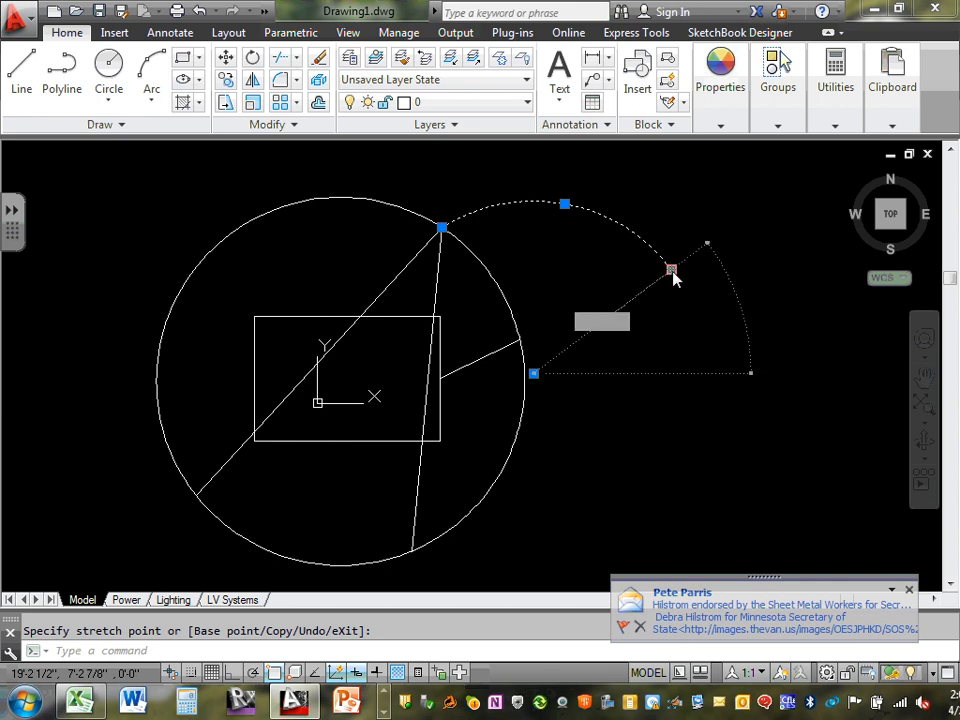
{"action": "left_click", "coordinate": [671, 268]}
{"action": "left_click", "coordinate": [608, 217]}
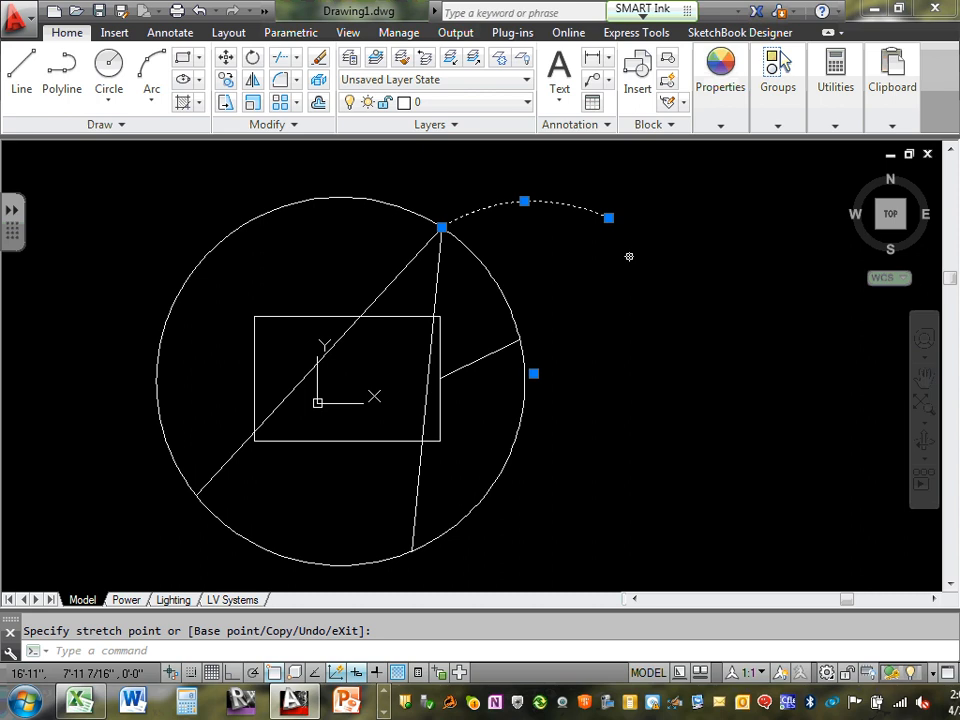
{"action": "key", "text": "Escape"}
{"action": "key", "text": "Escape"}
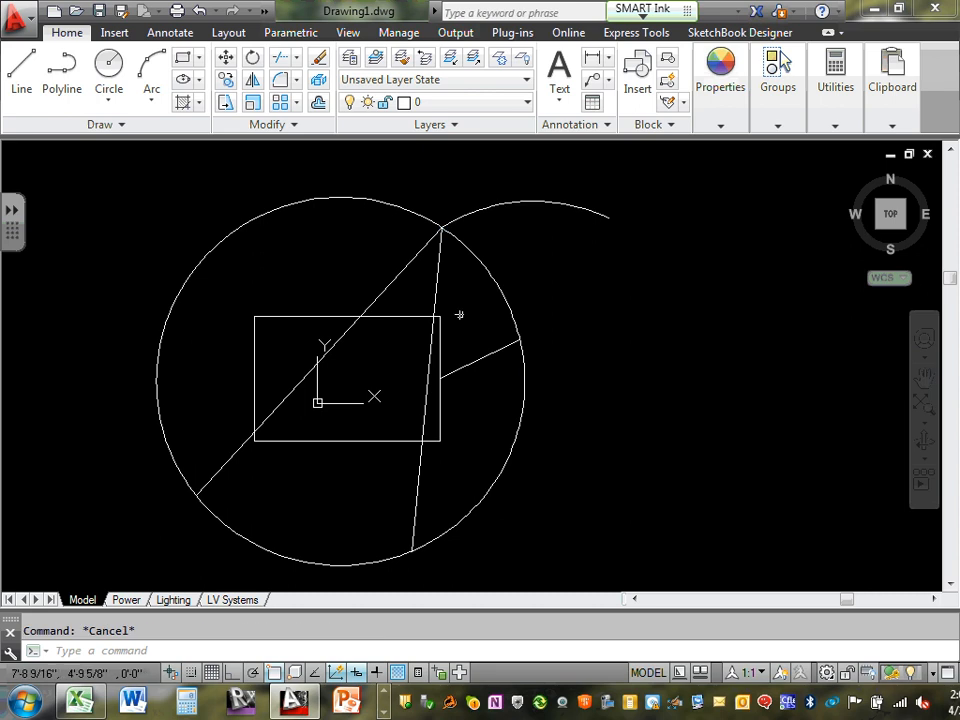
- Resize the circle by its right quadrant grip, enlarging it beyond the arc's end and shrinking it slightly
{"action": "left_click", "coordinate": [497, 282]}
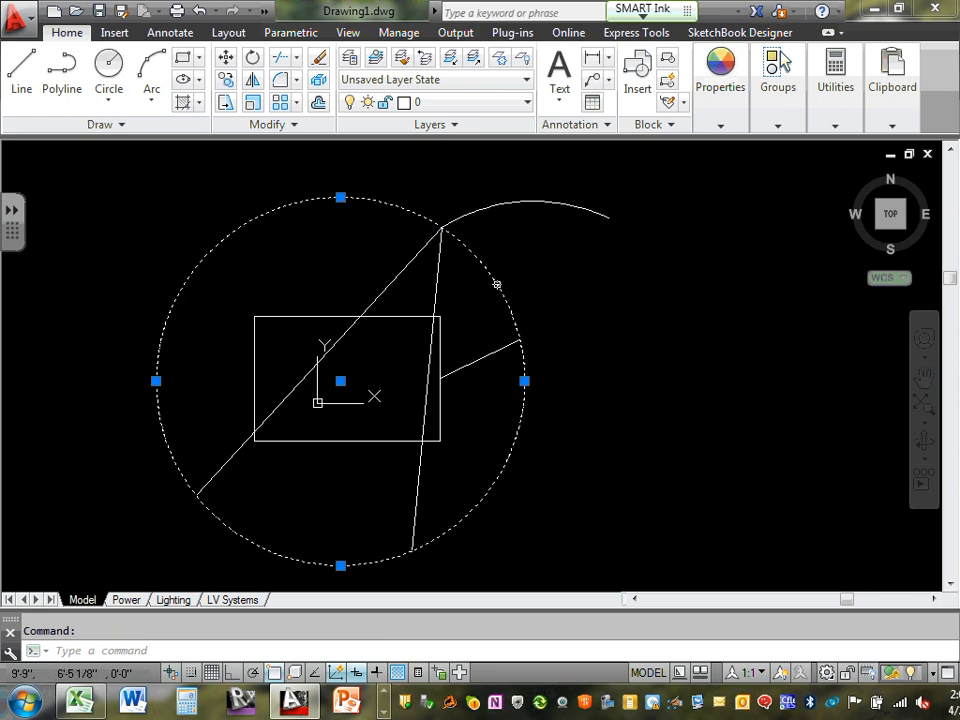
{"action": "left_click", "coordinate": [524, 381]}
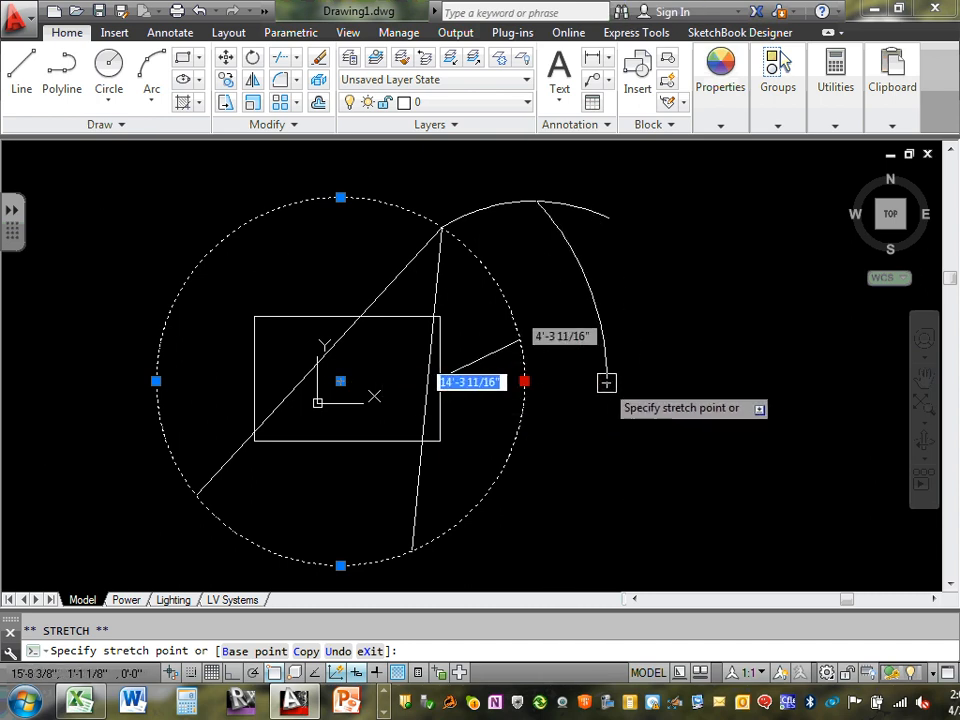
{"action": "left_click", "coordinate": [622, 381]}
{"action": "scroll", "coordinate": [519, 373], "scroll_direction": "down", "scroll_amount": 5}
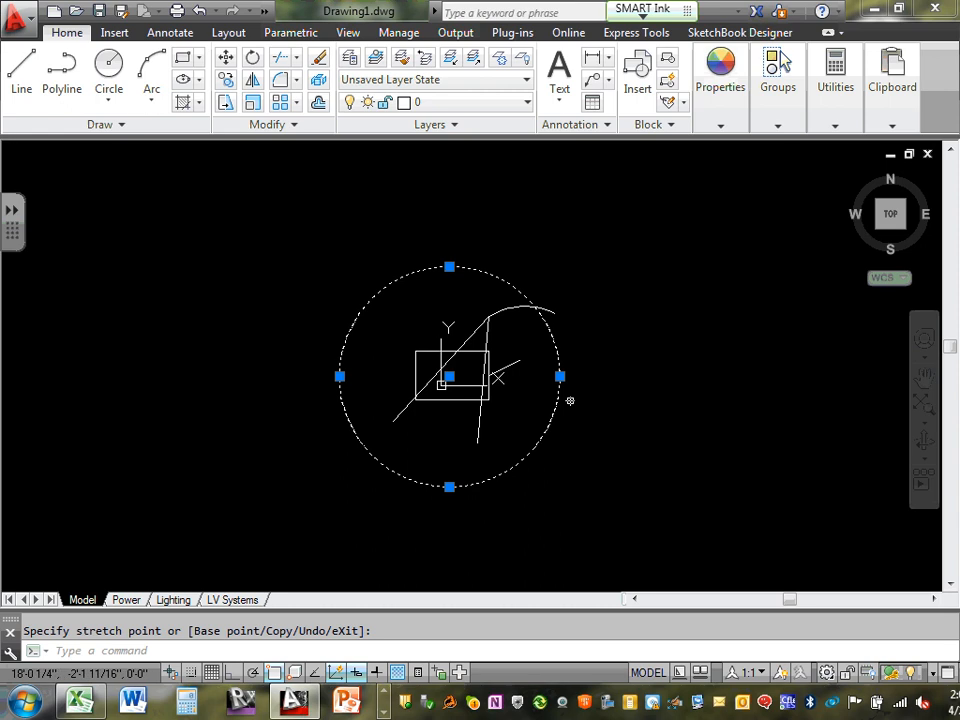
{"action": "left_click", "coordinate": [560, 376]}
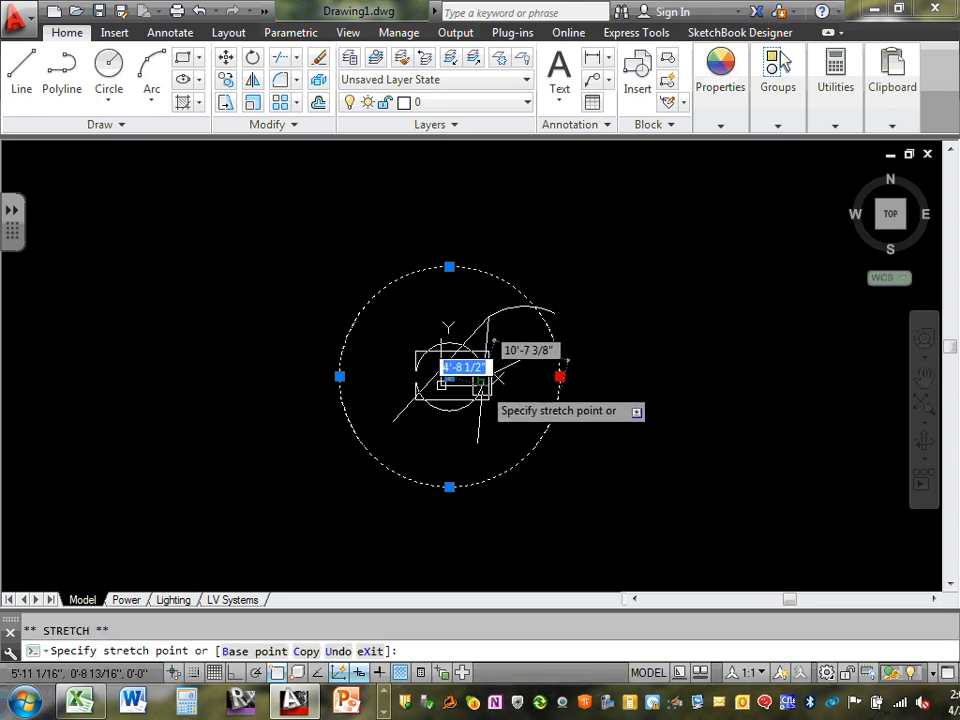
{"action": "left_click", "coordinate": [546, 377]}
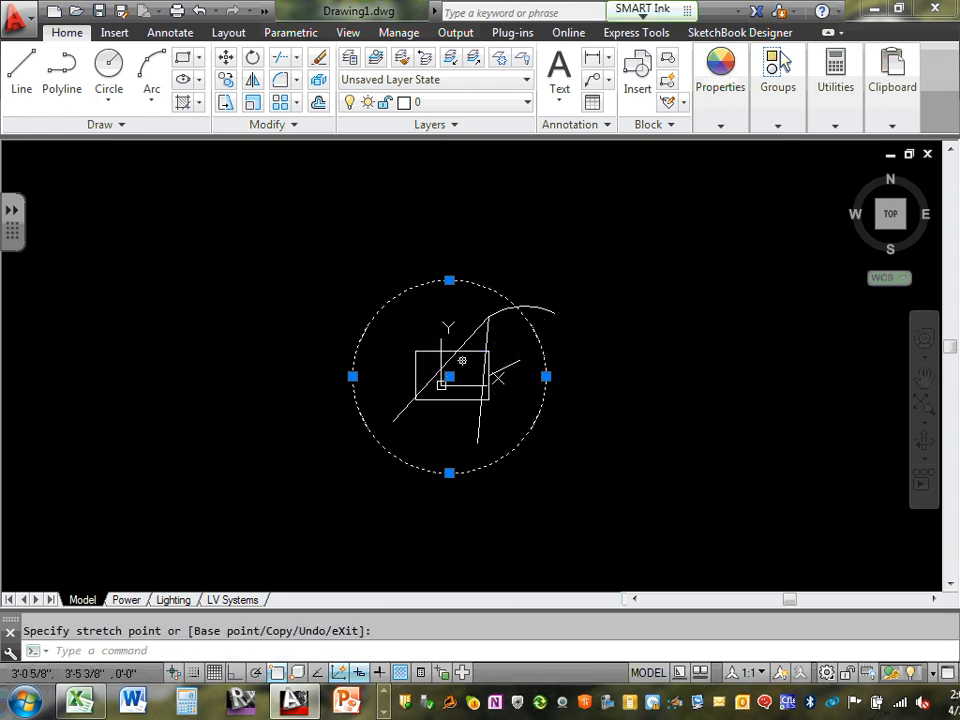
- Try skewing the rectangle into a parallelogram by stretching its top edge's midpoint grip up and to the right with Ortho off, and undo it
{"action": "scroll", "coordinate": [460, 345], "scroll_direction": "up", "scroll_amount": 4}
{"action": "left_click", "coordinate": [462, 337]}
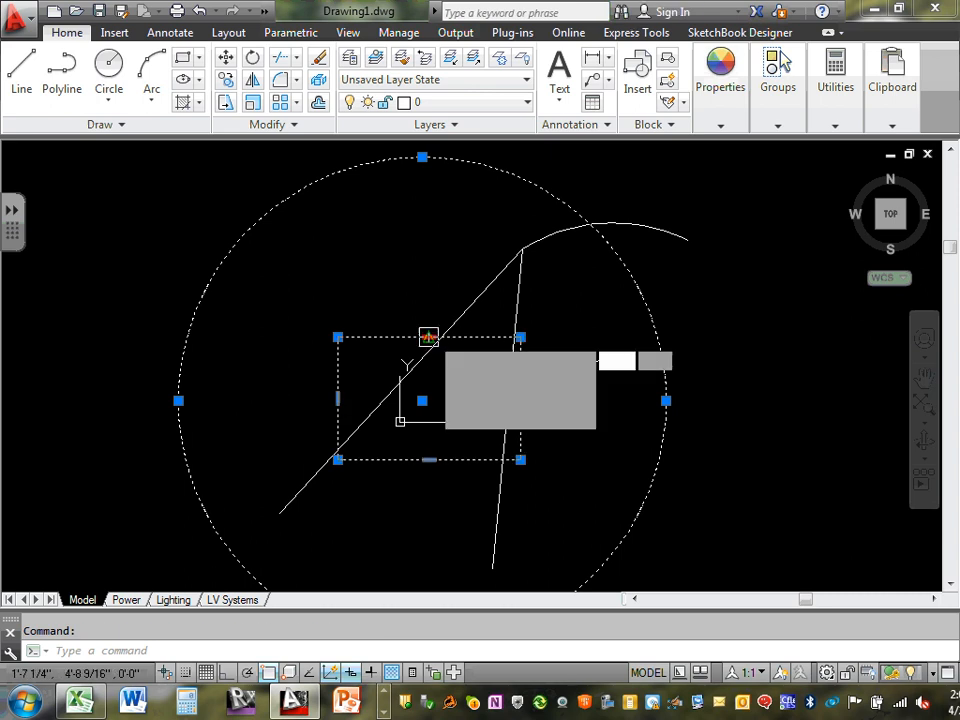
{"action": "left_click", "coordinate": [429, 337]}
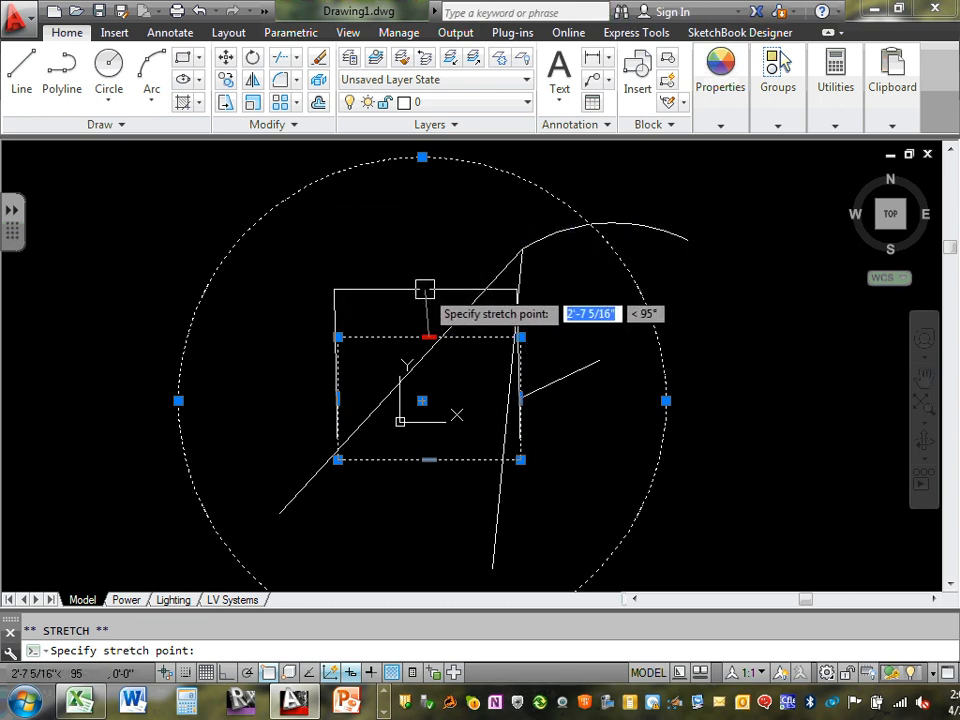
{"action": "left_click", "coordinate": [487, 252]}
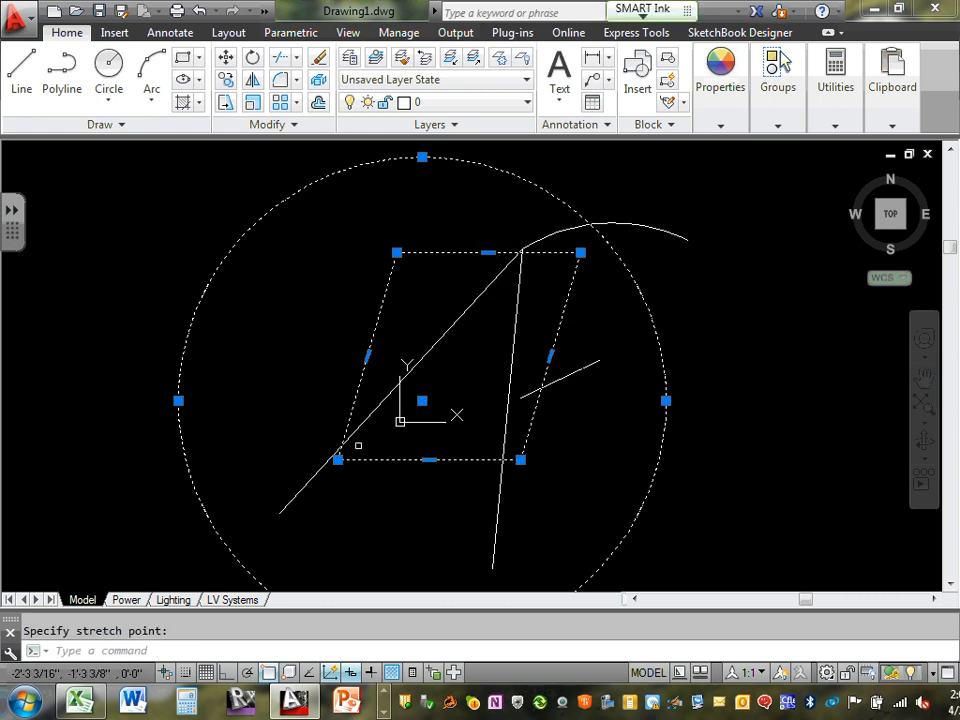
{"action": "key", "text": "Escape"}
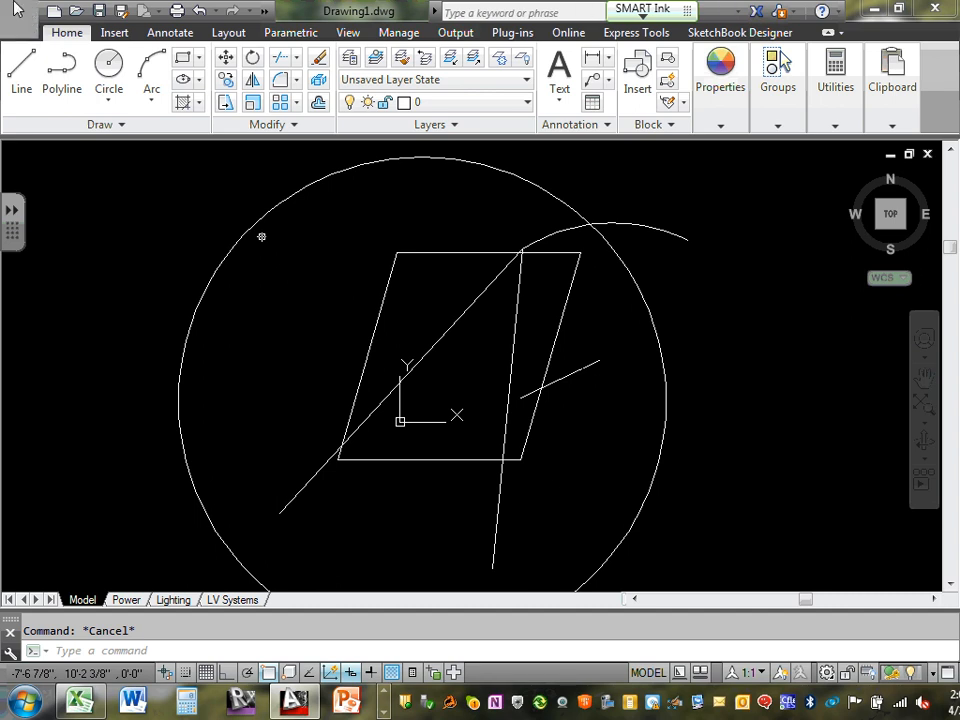
{"action": "left_click", "coordinate": [200, 11]}
{"action": "left_click", "coordinate": [200, 11]}
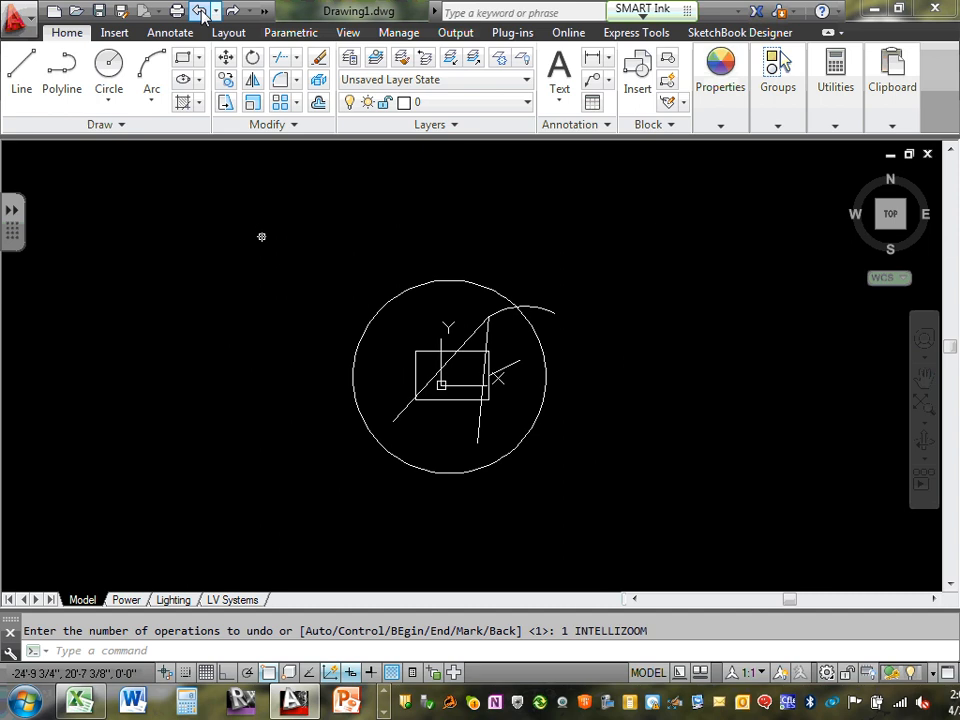
- With Ortho on, stretch the rectangle's top edge straight up by about 3'-3 3/8" using its midpoint grip, and deselect the rectangle
{"action": "scroll", "coordinate": [514, 402], "scroll_direction": "up", "scroll_amount": 5}
{"action": "scroll", "coordinate": [499, 405], "scroll_direction": "down", "scroll_amount": 5}
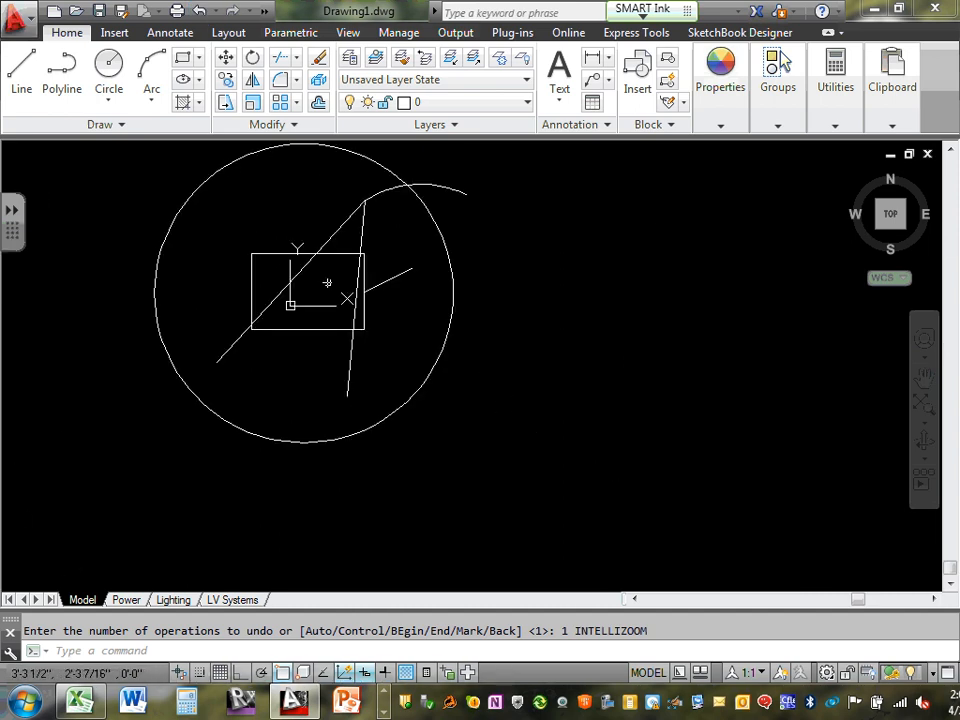
{"action": "scroll", "coordinate": [328, 281], "scroll_direction": "up", "scroll_amount": 2}
{"action": "middle_click_drag", "start_coordinate": [328, 281], "coordinate": [478, 332]}
{"action": "scroll", "coordinate": [402, 286], "scroll_direction": "up", "scroll_amount": 2}
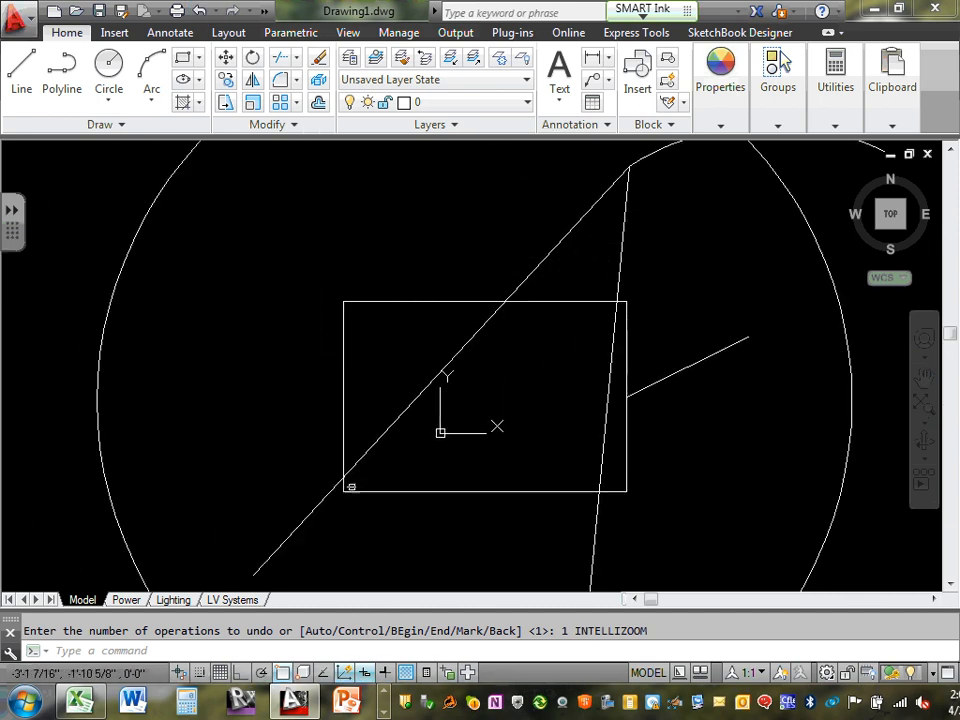
{"action": "left_click", "coordinate": [241, 672]}
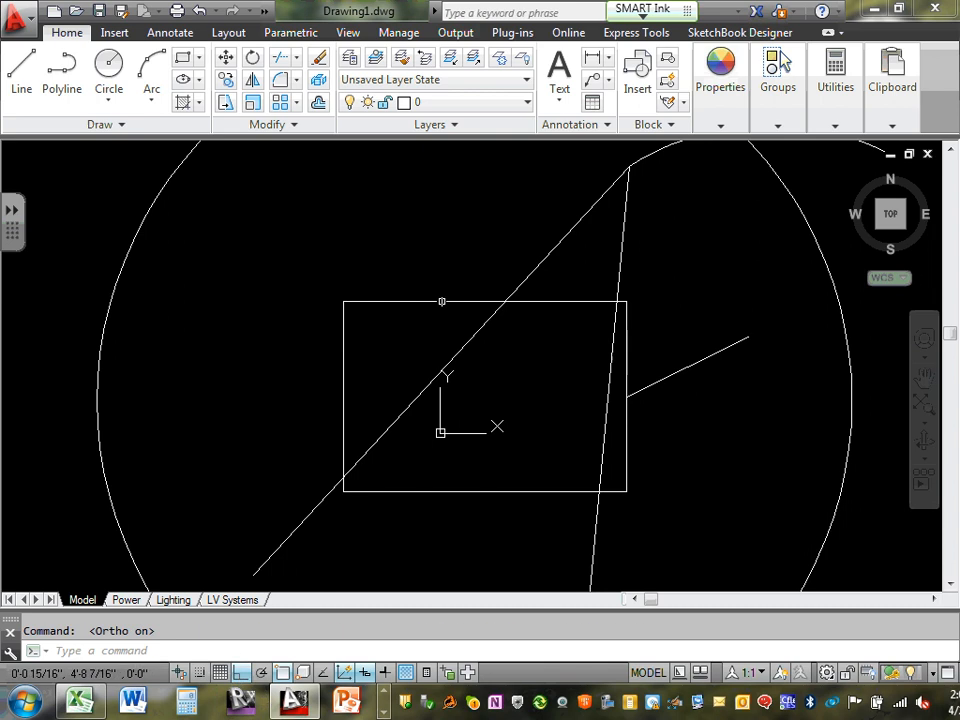
{"action": "left_click", "coordinate": [443, 300]}
{"action": "left_click", "coordinate": [484, 300]}
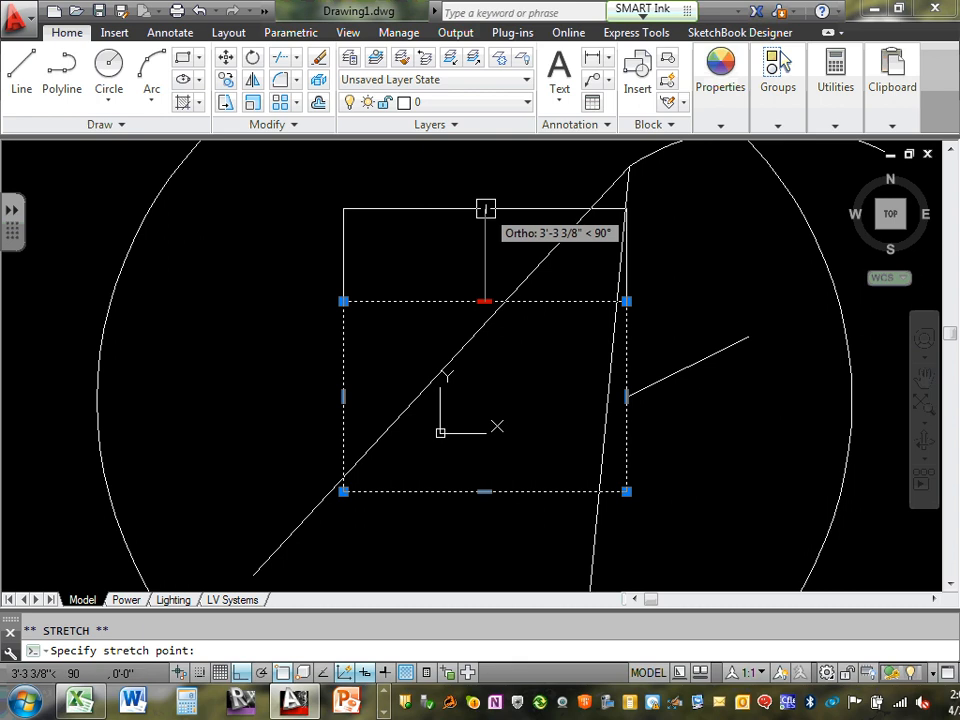
{"action": "left_click", "coordinate": [484, 208]}
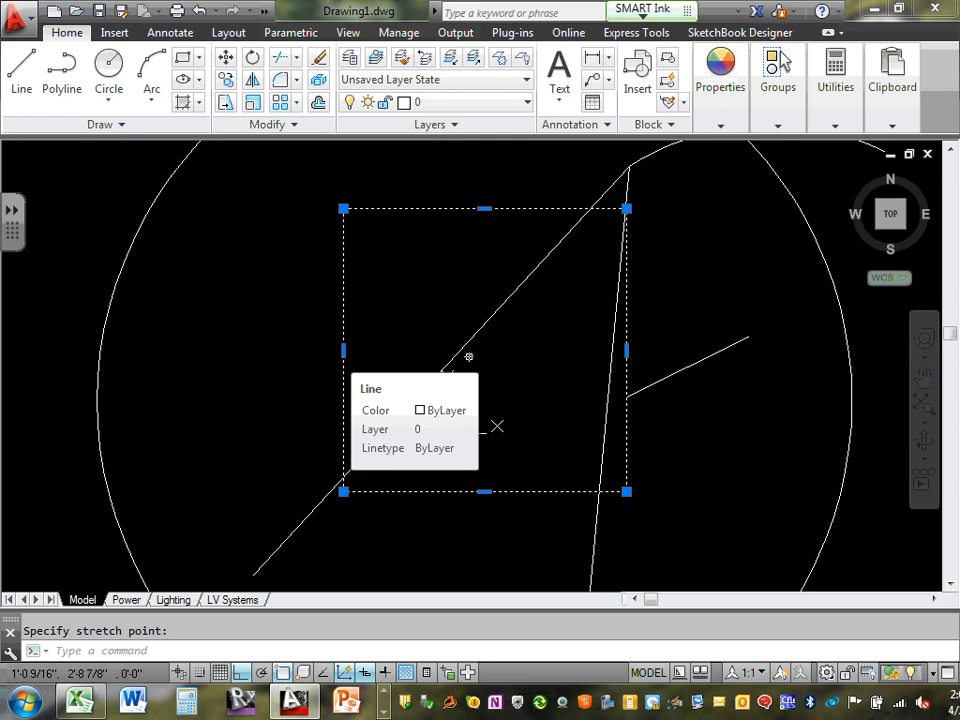
{"action": "key", "text": "Escape"}
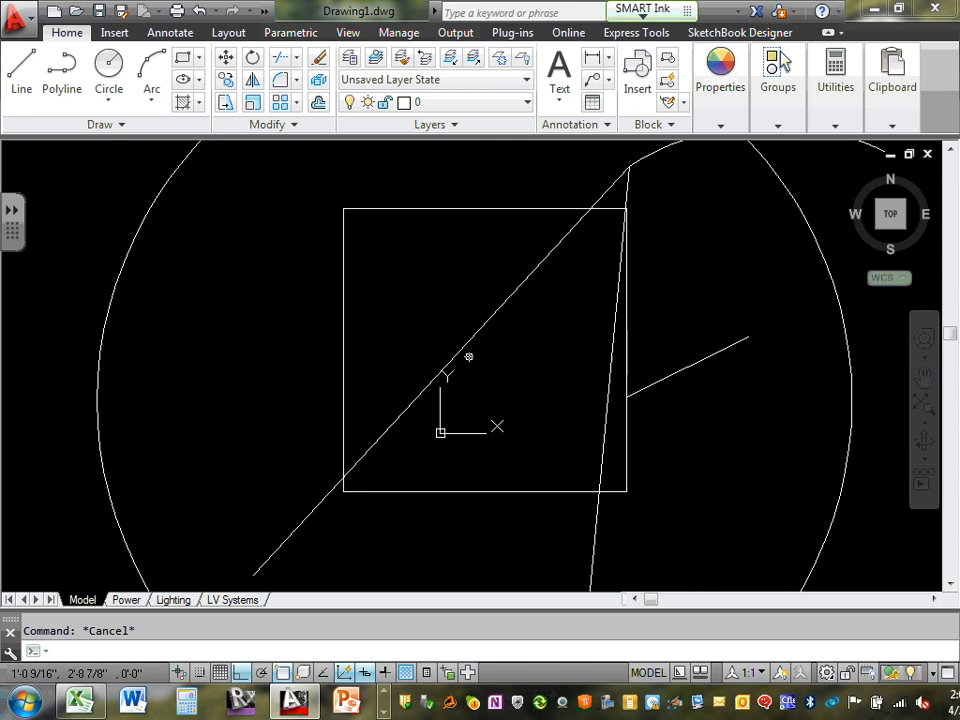
- Examine the available Arc and Circle construction methods and the additional Draw tools
{"action": "scroll", "coordinate": [468, 357], "scroll_direction": "down", "scroll_amount": 4}
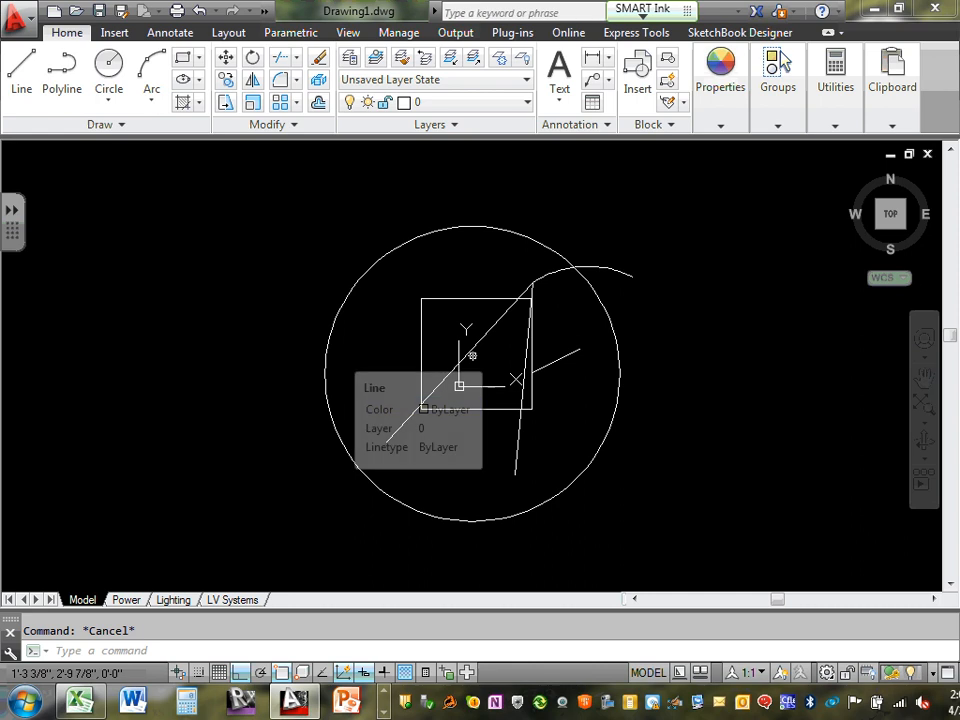
{"action": "scroll", "coordinate": [550, 300], "scroll_direction": "up", "scroll_amount": 2}
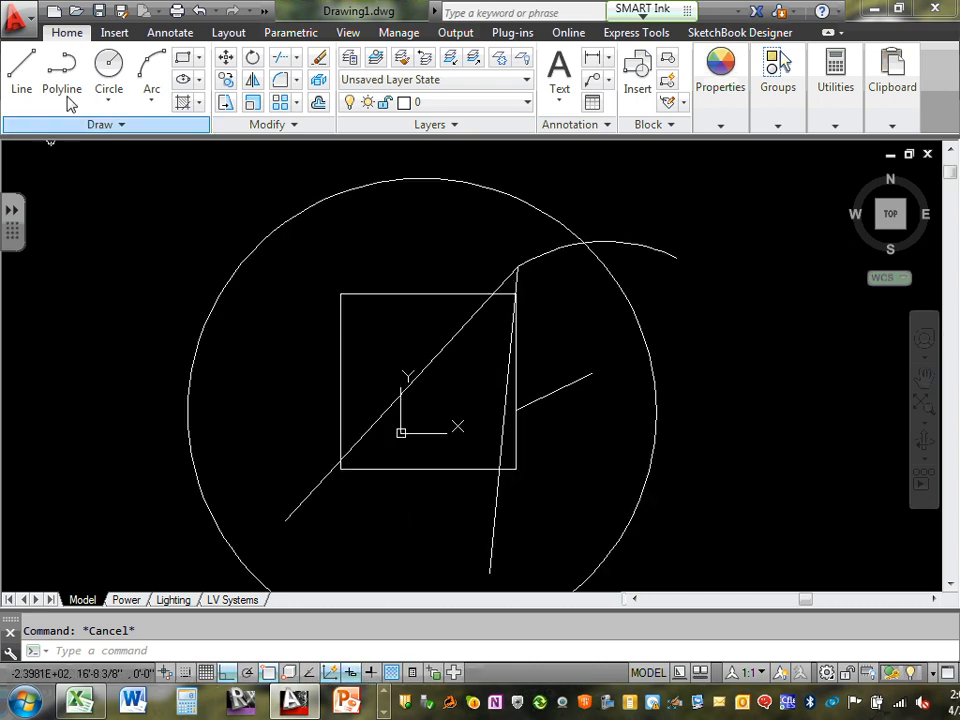
{"action": "left_click", "coordinate": [155, 108]}
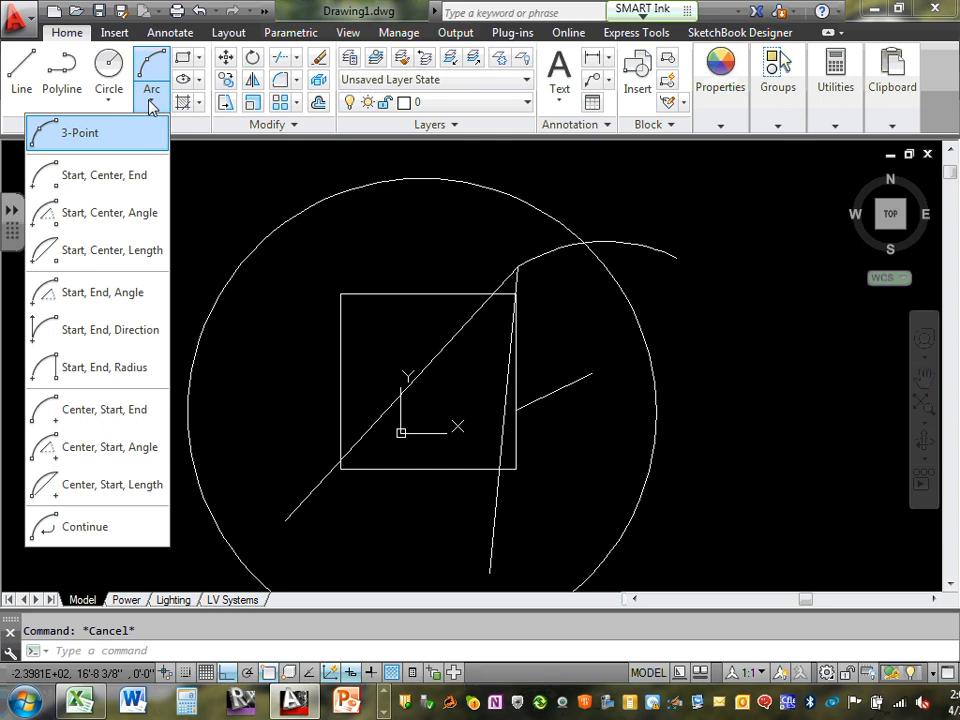
{"action": "left_click", "coordinate": [66, 34]}
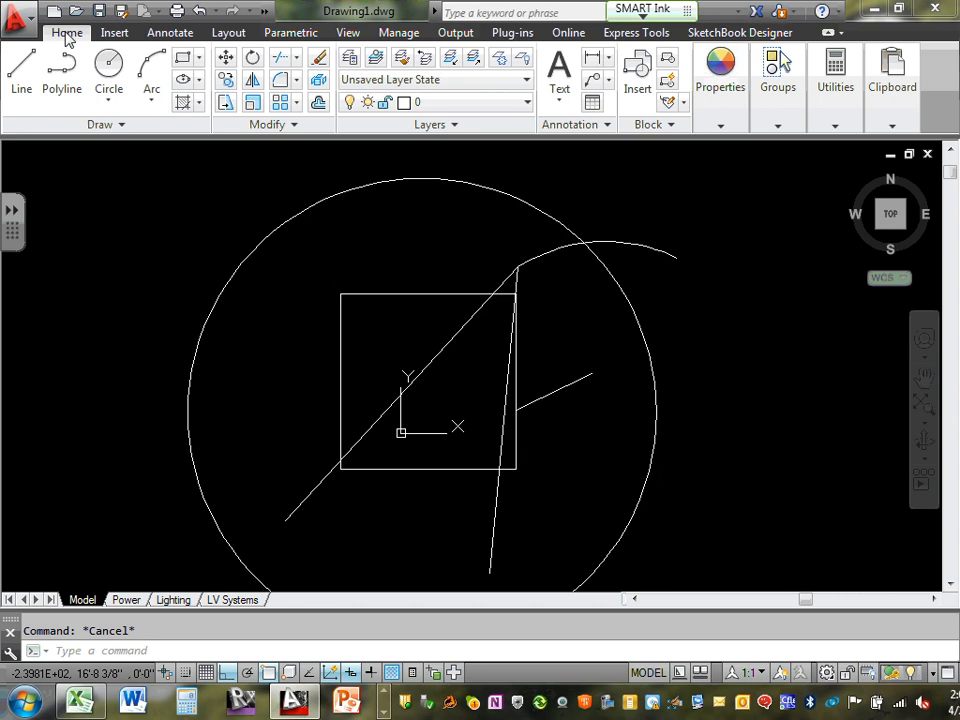
{"action": "left_click", "coordinate": [126, 126]}
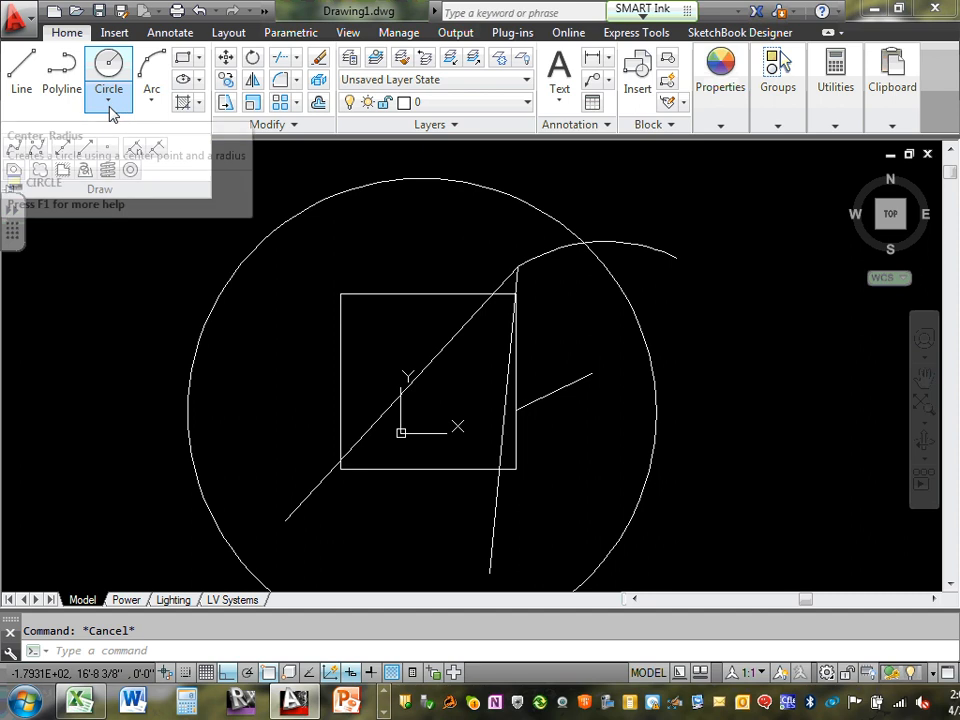
{"action": "left_click", "coordinate": [109, 108]}
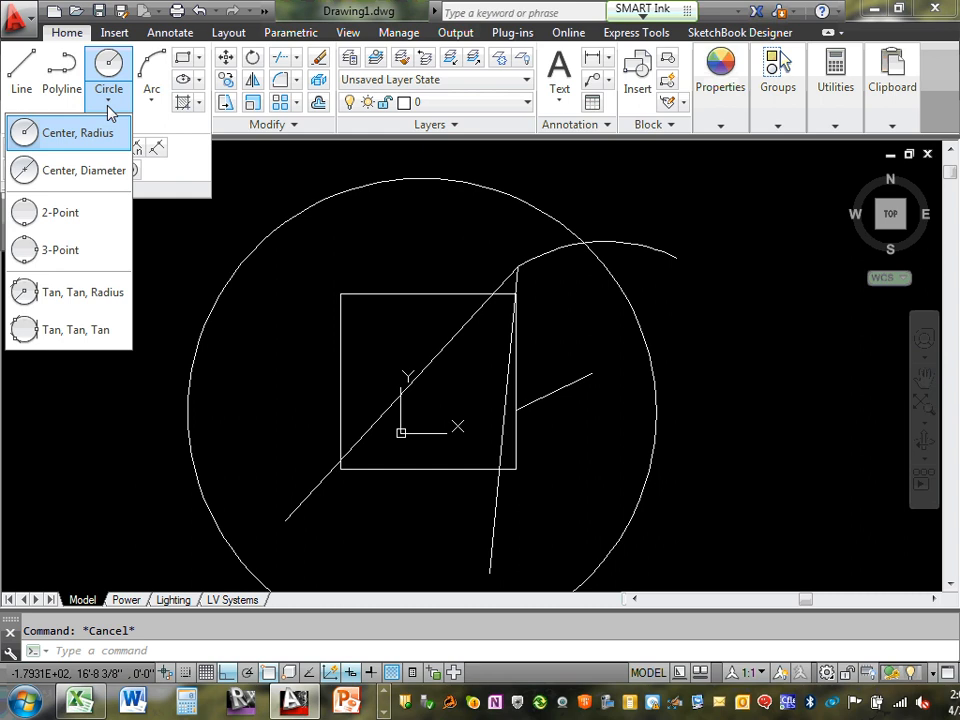
{"action": "left_click", "coordinate": [270, 193]}
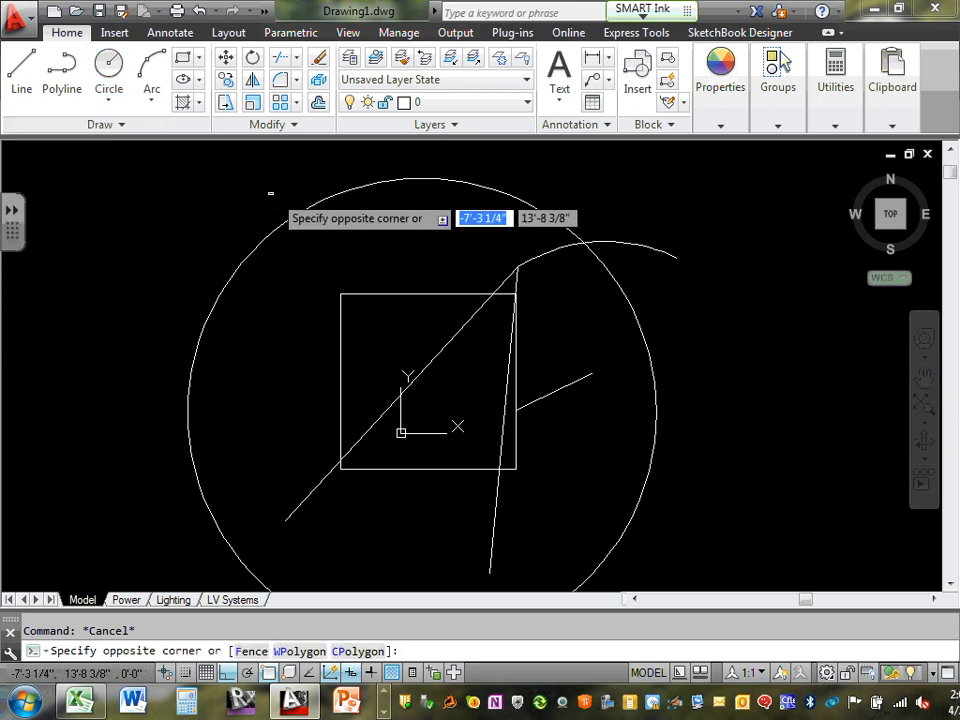
{"action": "key", "text": "Escape"}
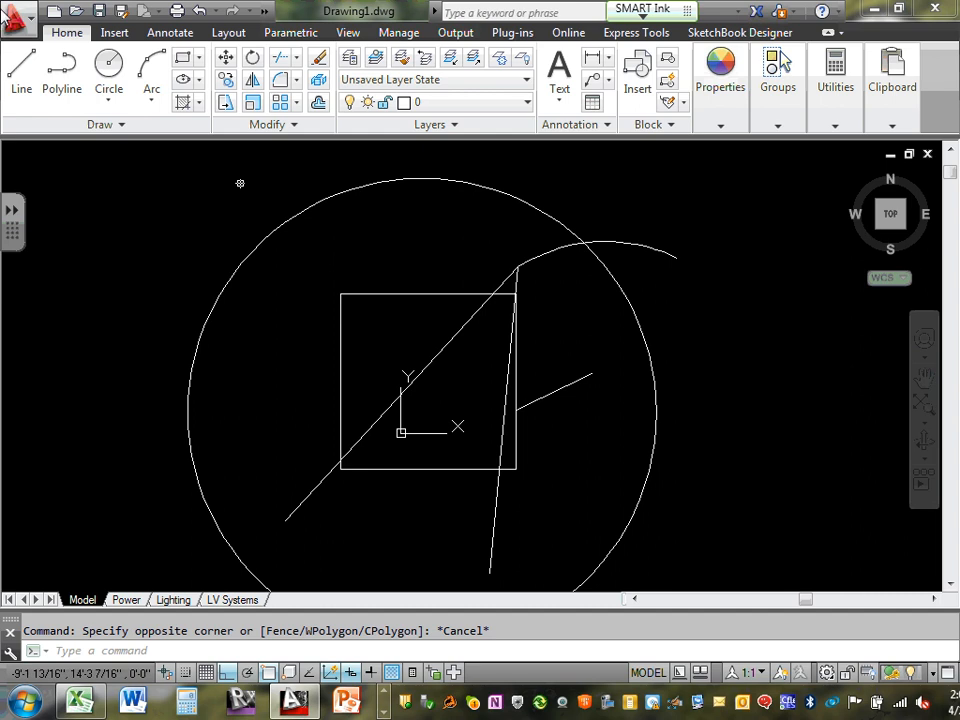
{"action": "left_click", "coordinate": [153, 104]}
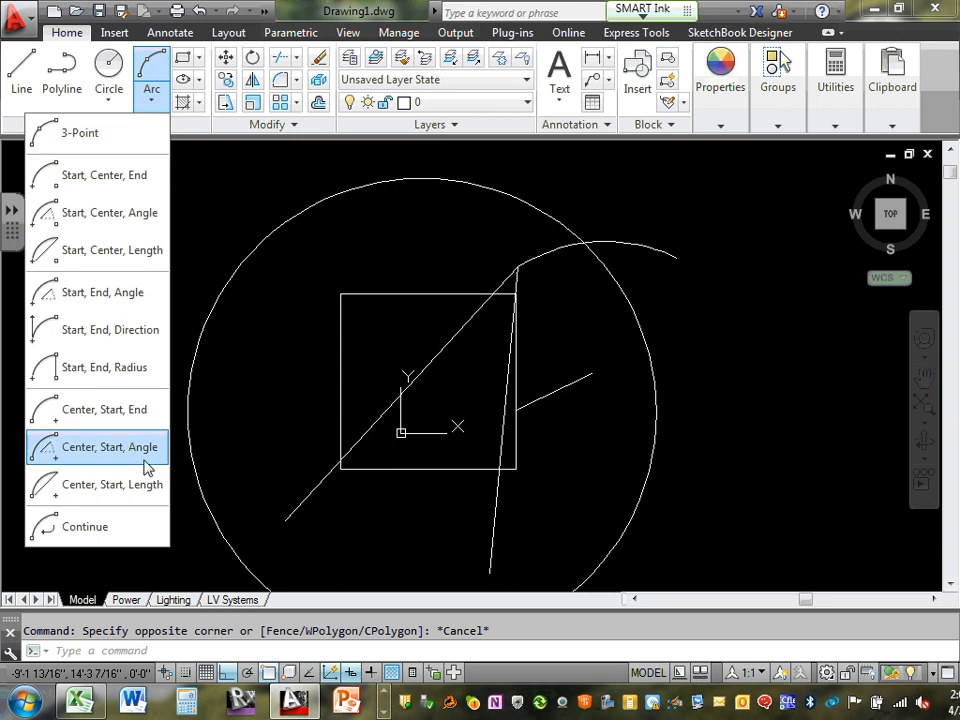
{"action": "left_click", "coordinate": [111, 100]}
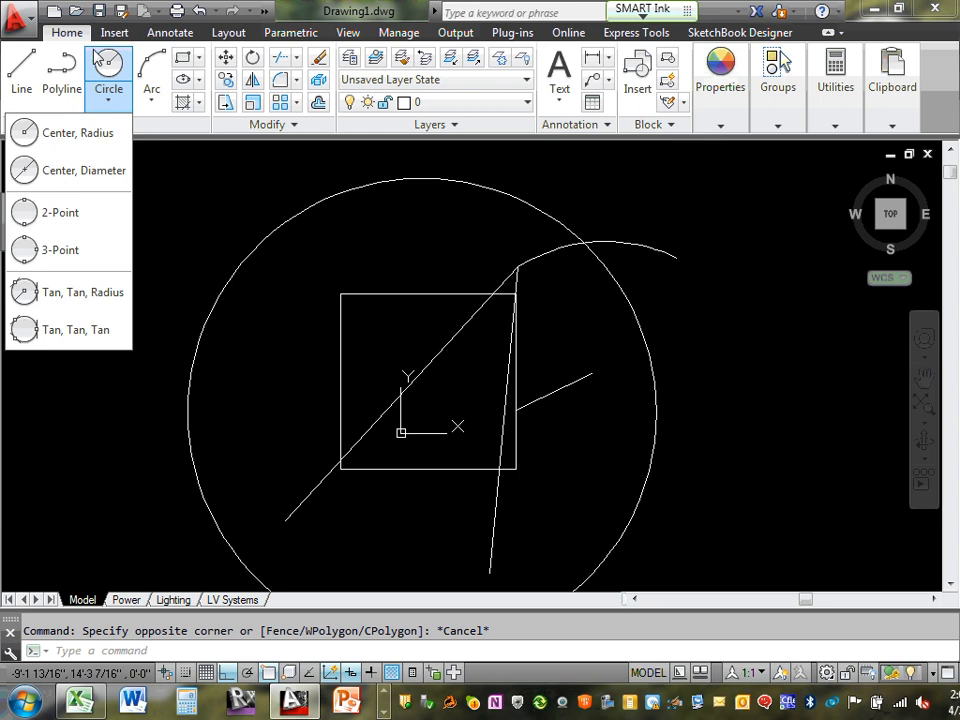
{"action": "left_click", "coordinate": [184, 186]}
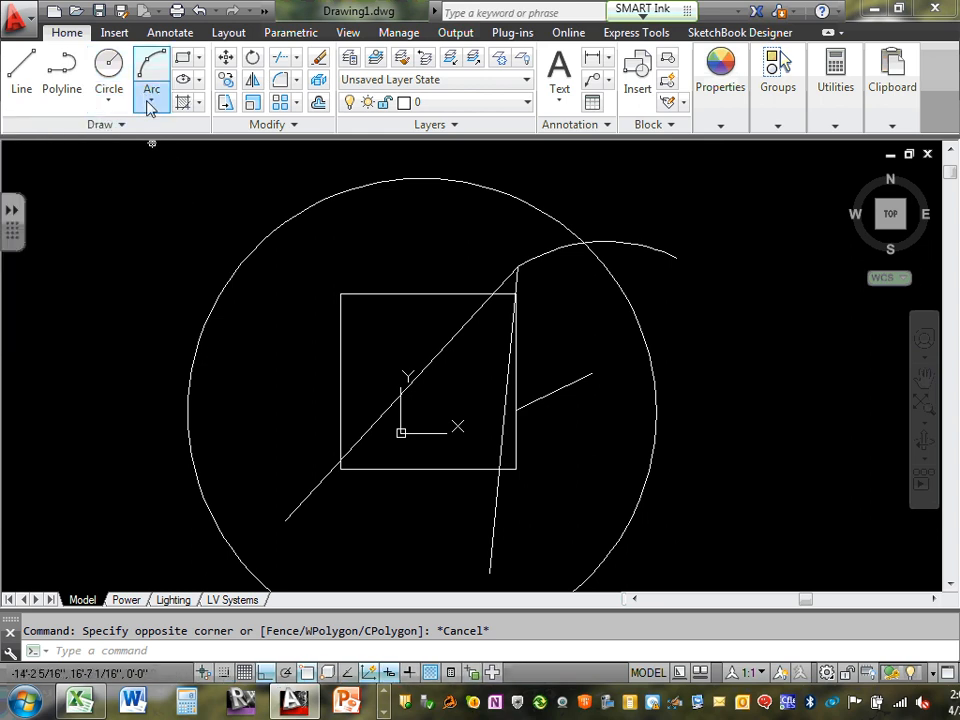
- Start a polyline beside the circle with a horizontal first segment to the right, and turn Ortho off for the next segment
{"action": "left_click", "coordinate": [63, 82]}
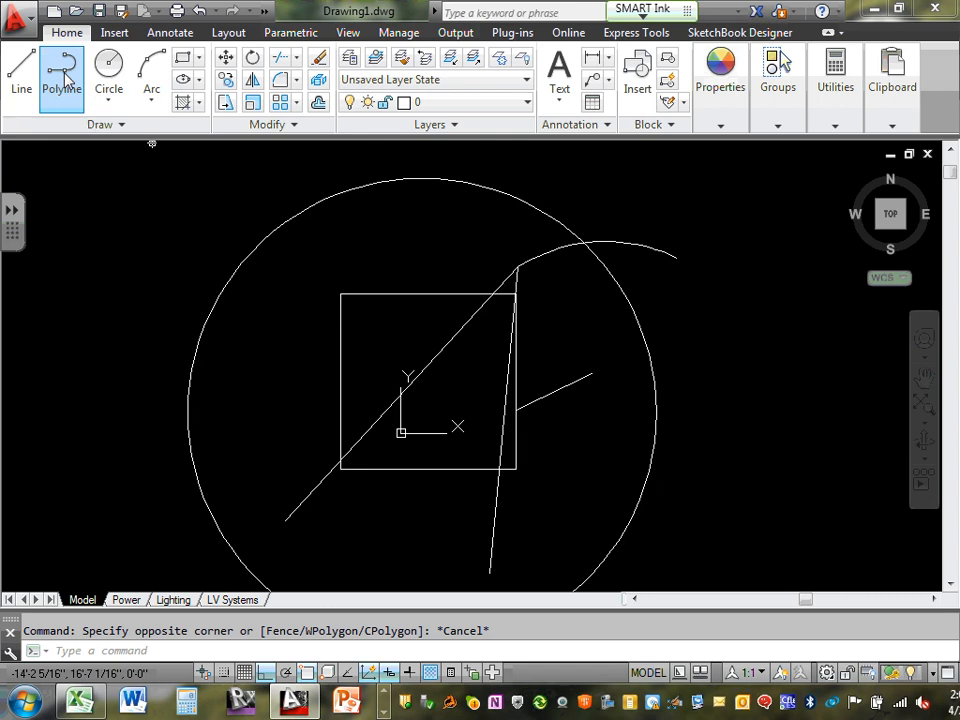
{"action": "scroll", "coordinate": [662, 315], "scroll_direction": "down", "scroll_amount": 5}
{"action": "left_click", "coordinate": [662, 315]}
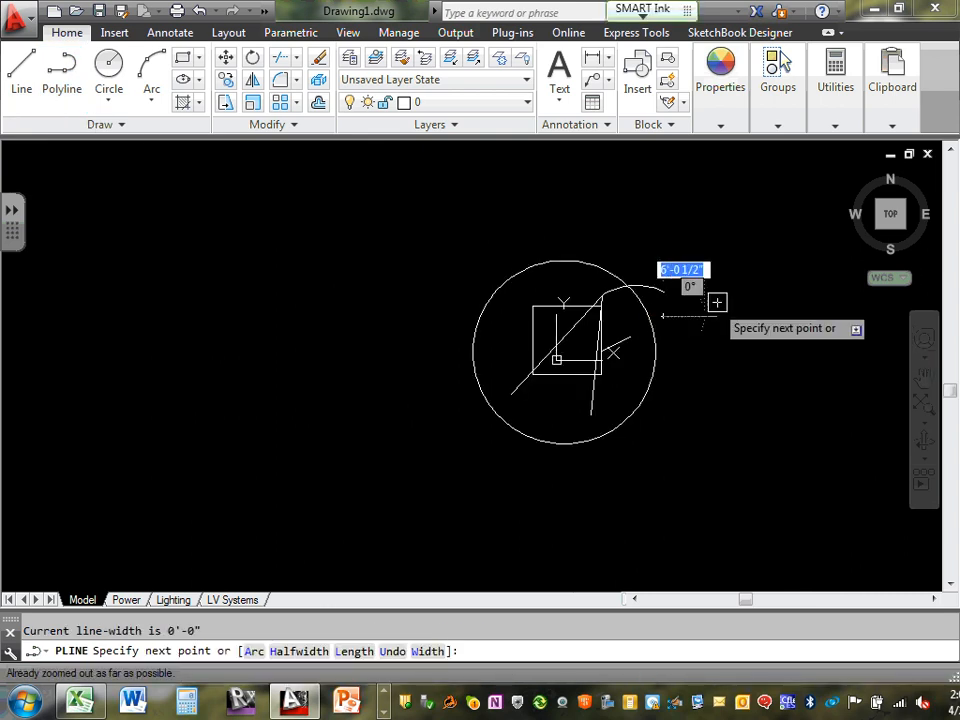
{"action": "left_click", "coordinate": [764, 285]}
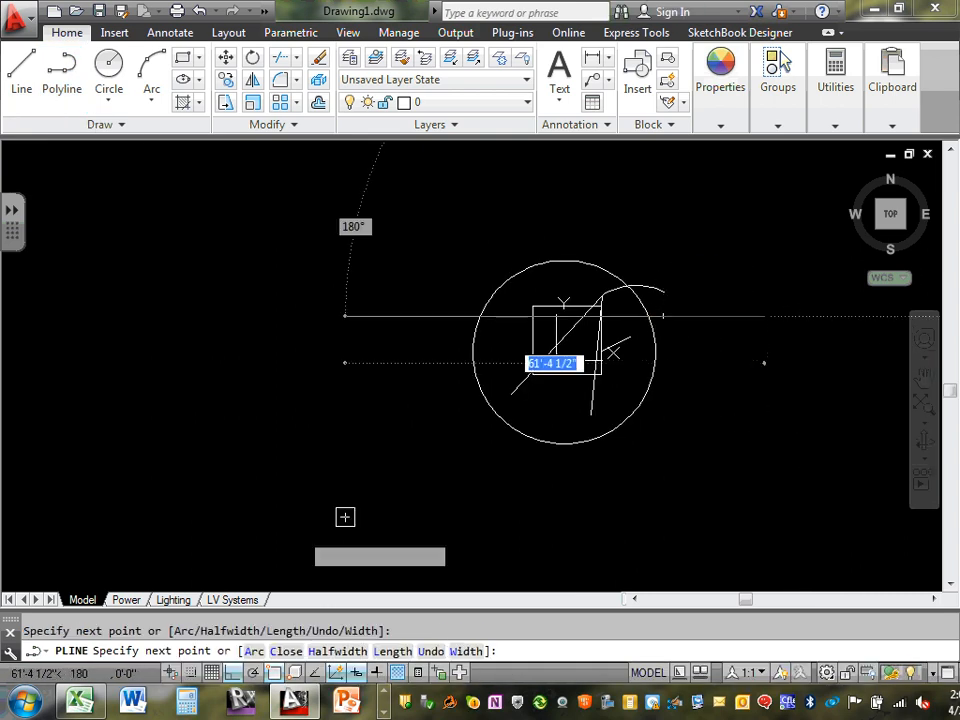
{"action": "left_click", "coordinate": [233, 672]}
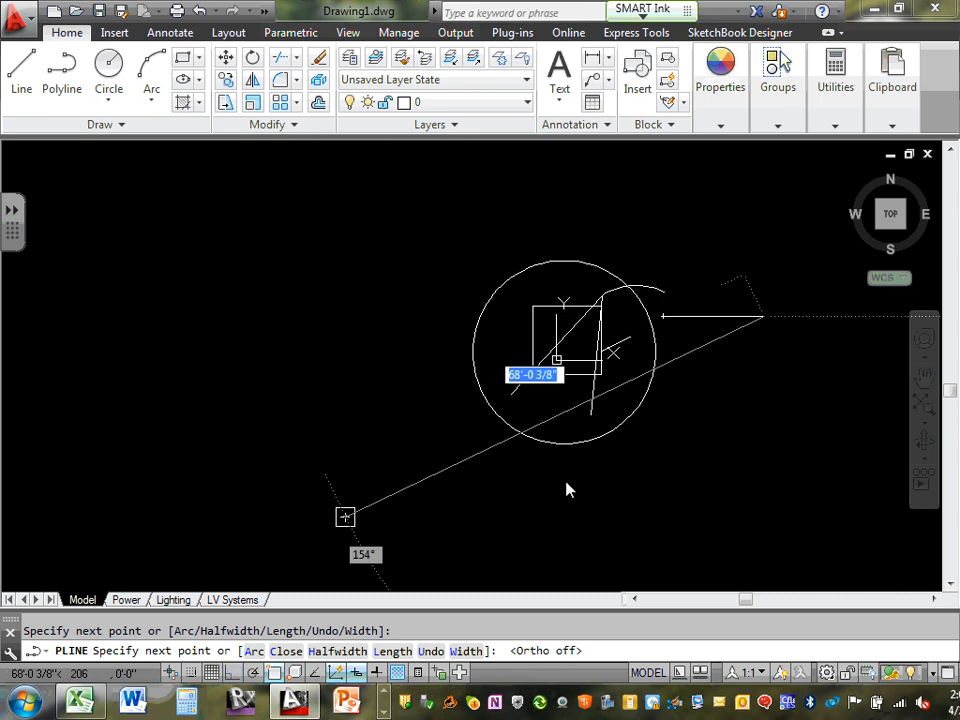
- Draw four more freehand polyline segments around the right, lower and left sides of the circle, and end the polyline
{"action": "left_click", "coordinate": [812, 374]}
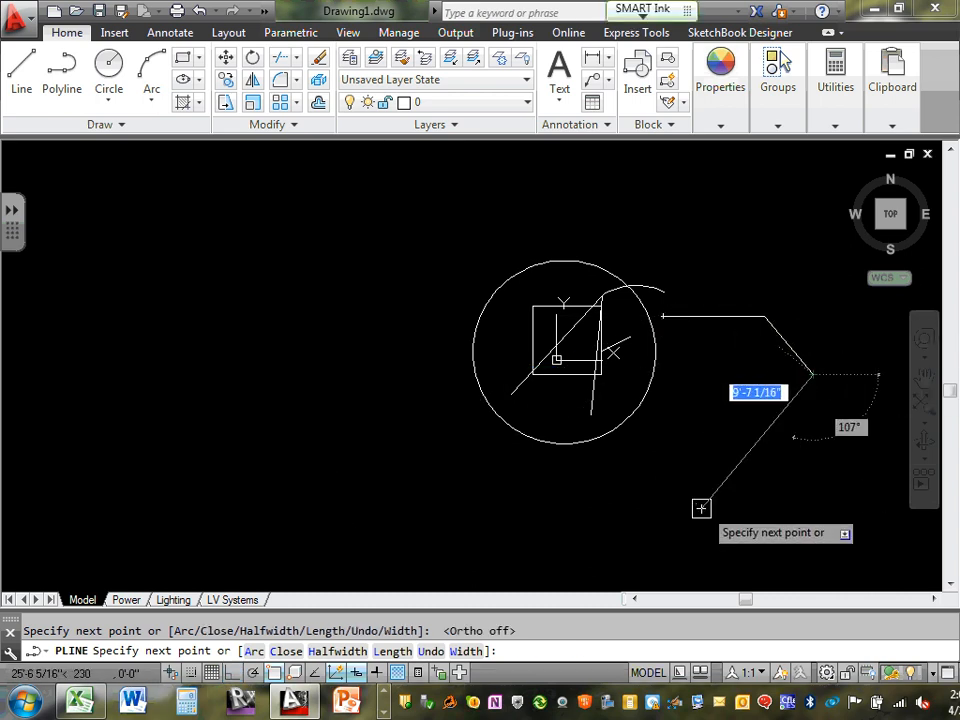
{"action": "left_click", "coordinate": [676, 533]}
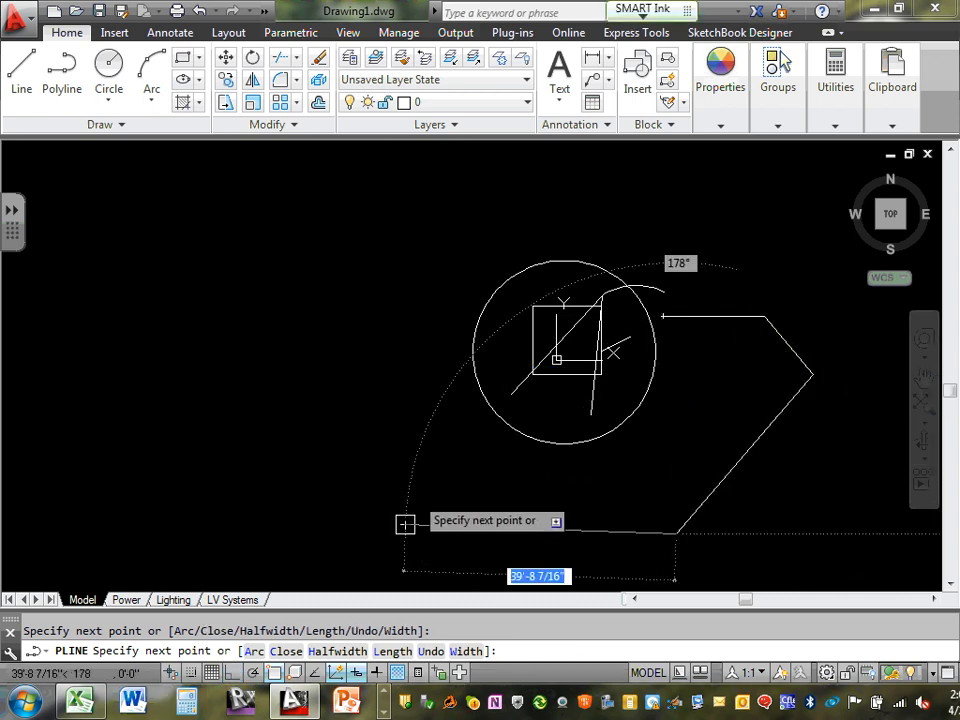
{"action": "left_click", "coordinate": [414, 488]}
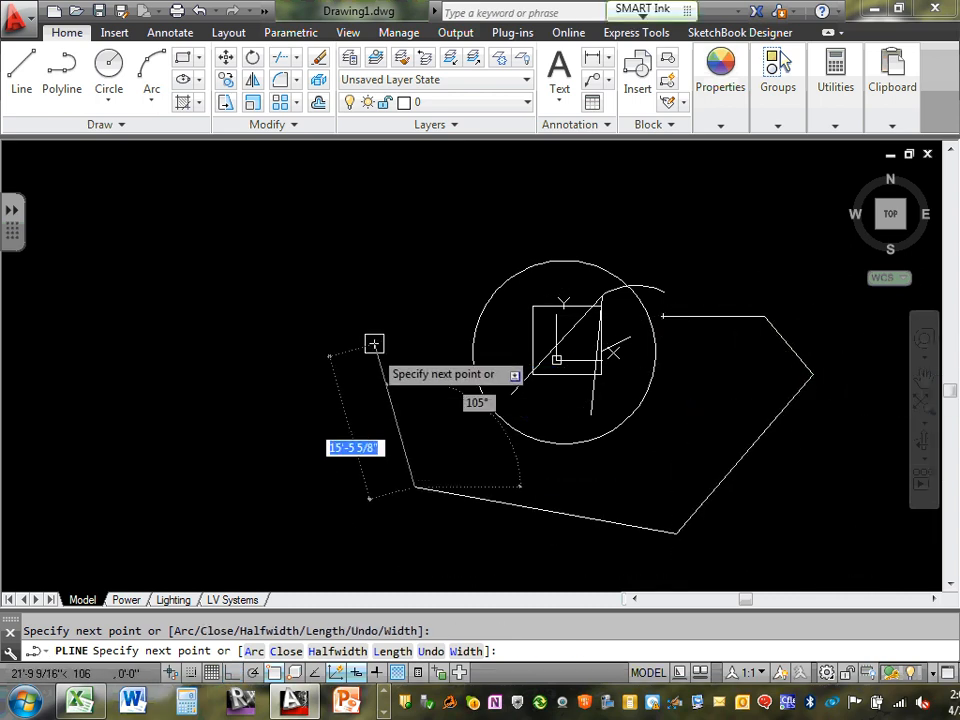
{"action": "right_click", "coordinate": [371, 285]}
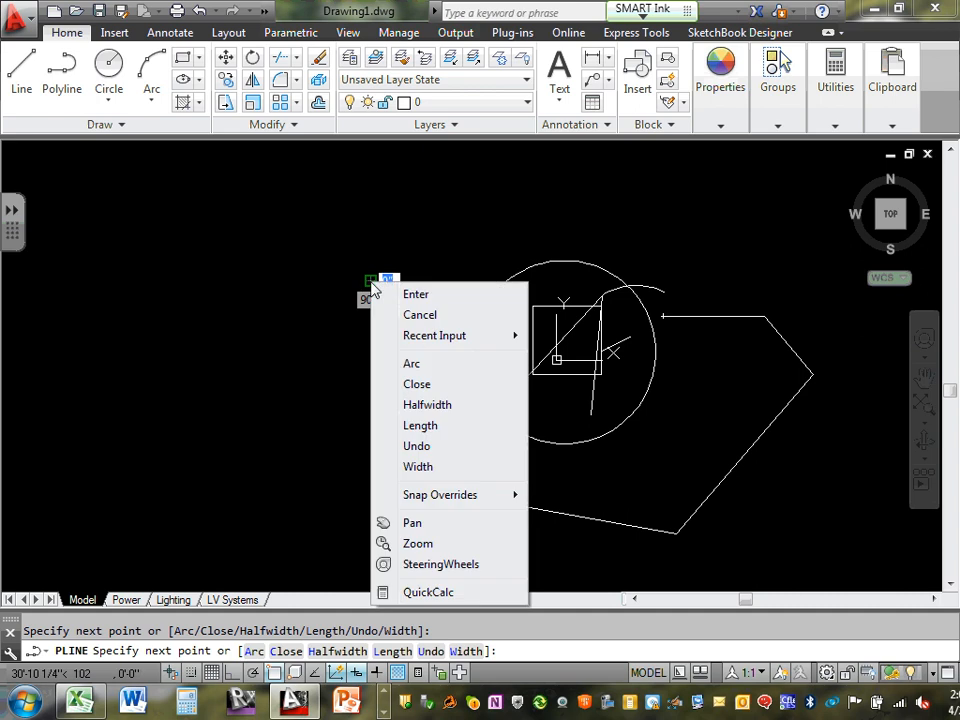
{"action": "left_click", "coordinate": [433, 298]}
{"action": "key", "text": "Escape"}
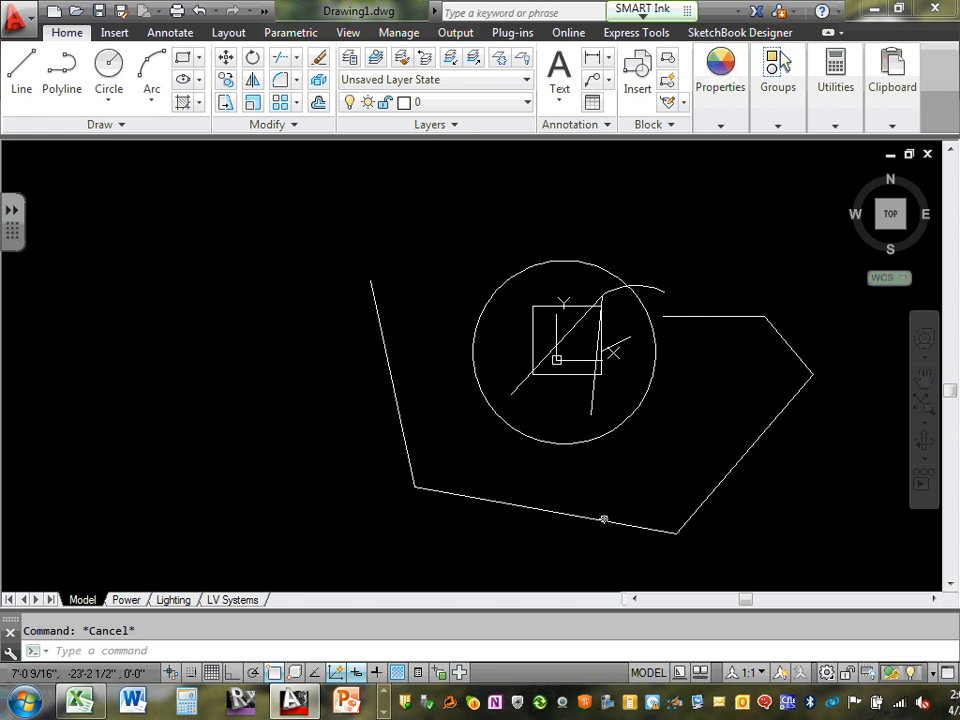
- Stretch the polyline's lower segment slightly up and to the left from its midpoint grip, and clear the selection
{"action": "left_click", "coordinate": [604, 519]}
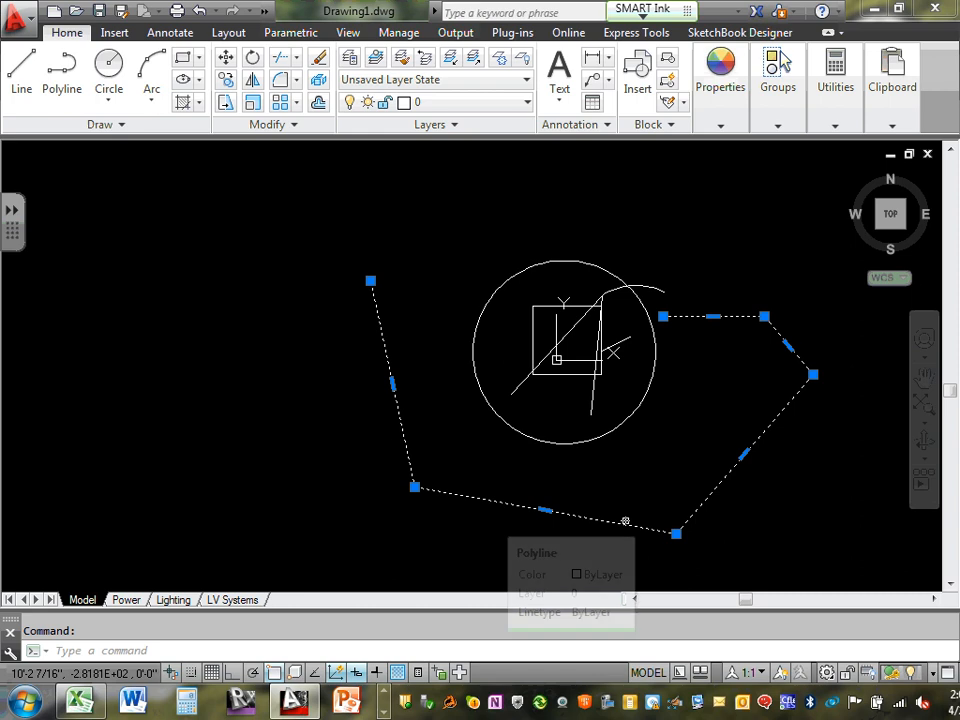
{"action": "left_click", "coordinate": [544, 510]}
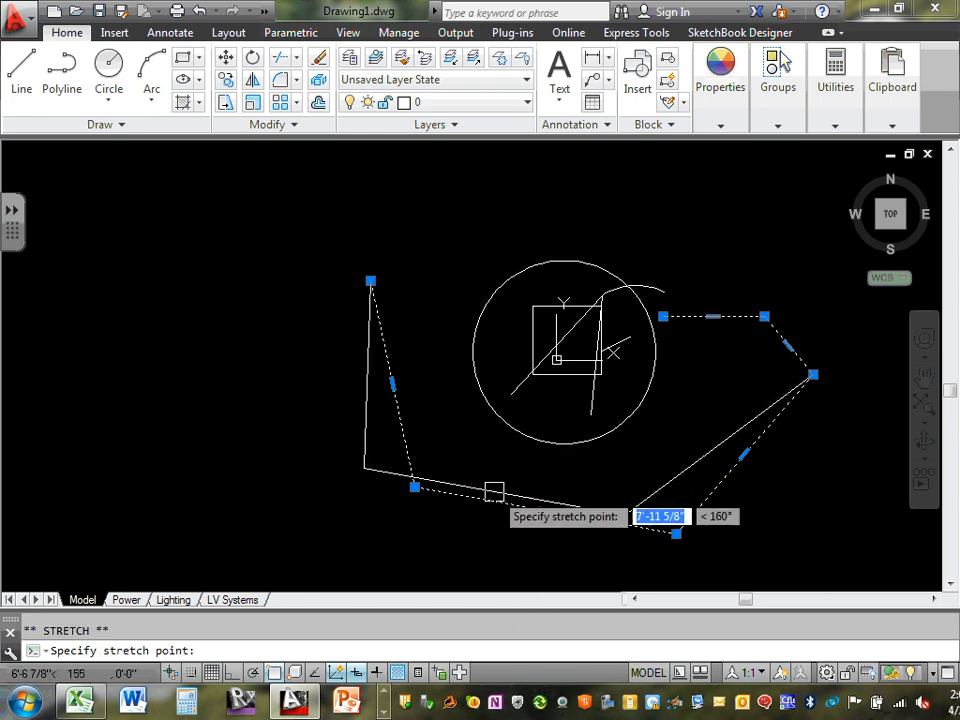
{"action": "left_click", "coordinate": [533, 495]}
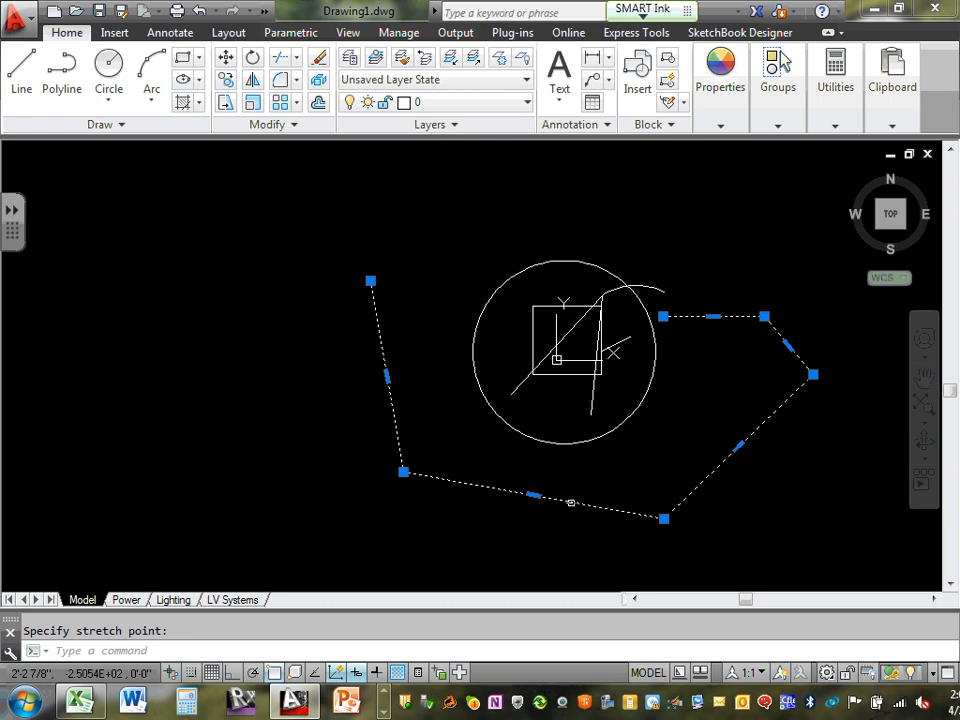
{"action": "key", "text": "Escape"}
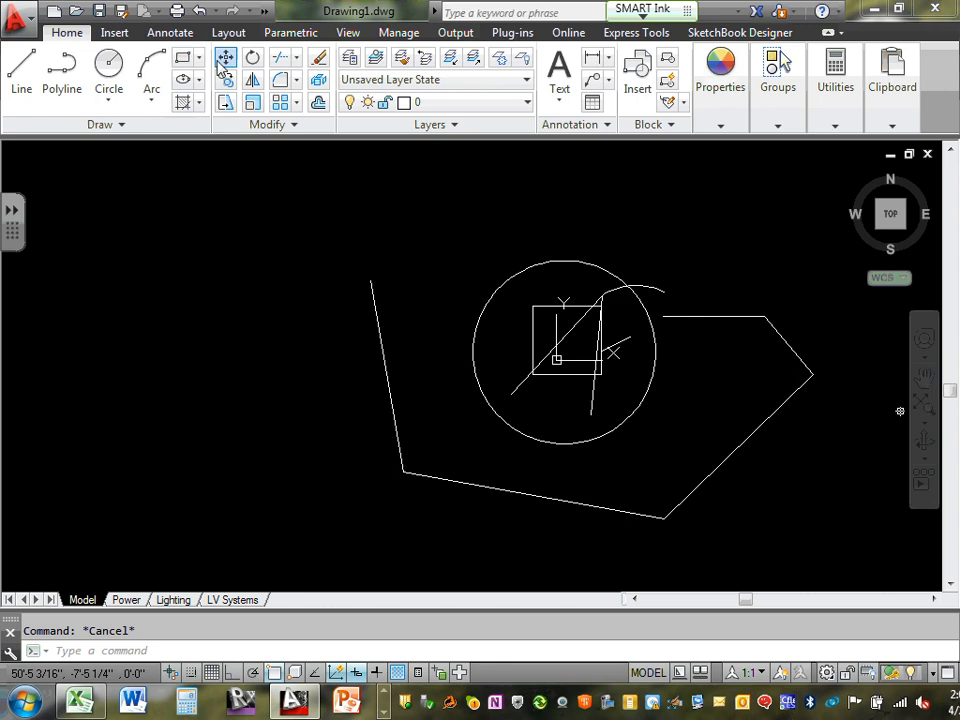
{"action": "left_click", "coordinate": [117, 127]}
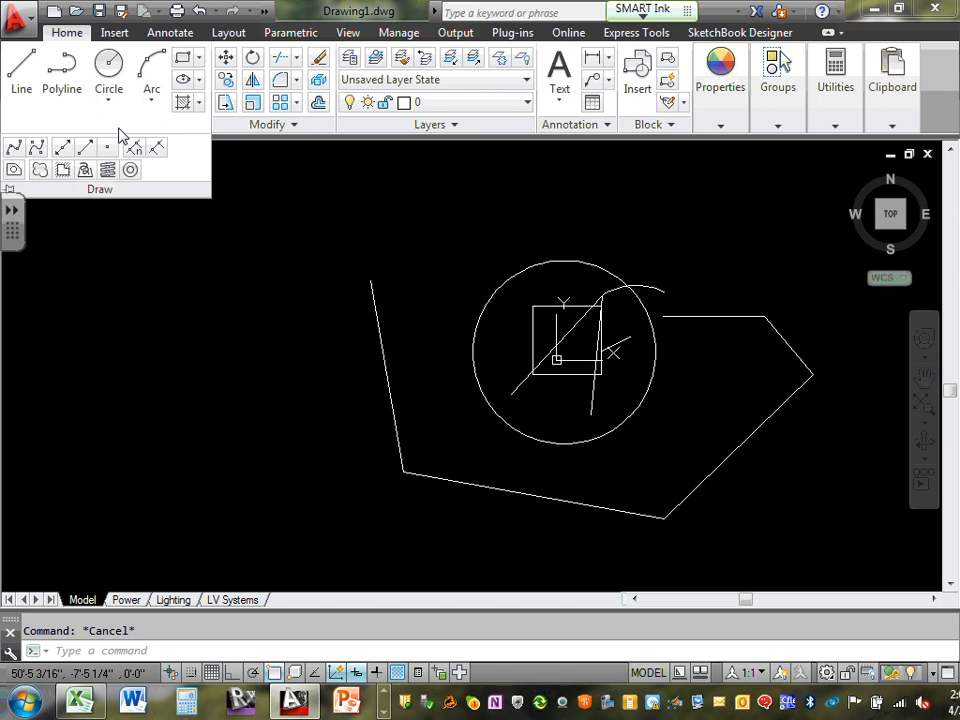
{"action": "left_click", "coordinate": [226, 287]}
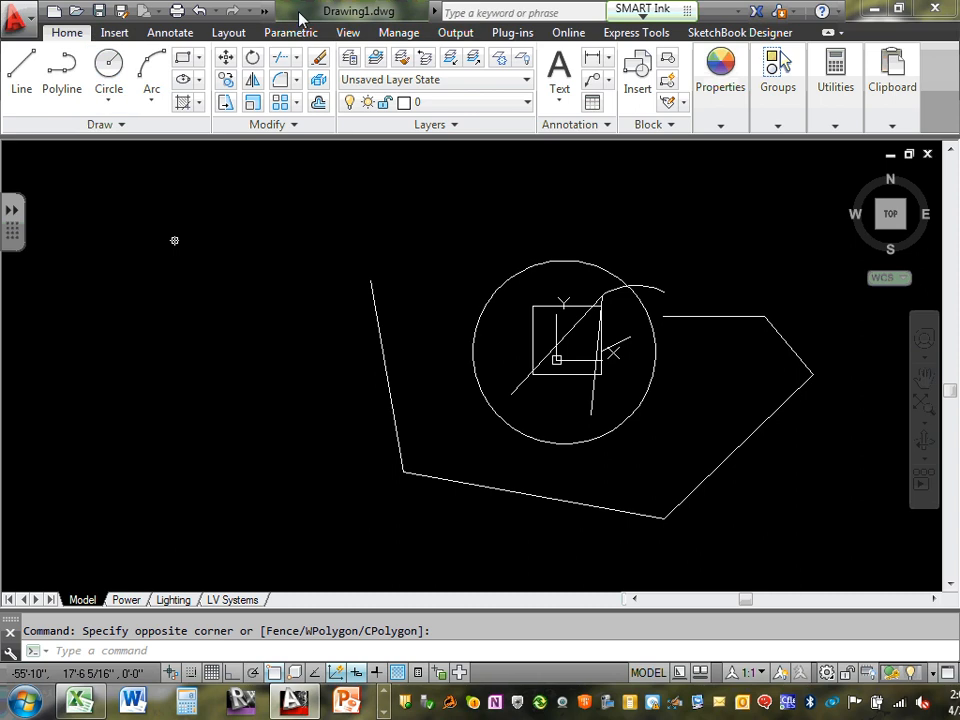
{"action": "left_click", "coordinate": [288, 130]}
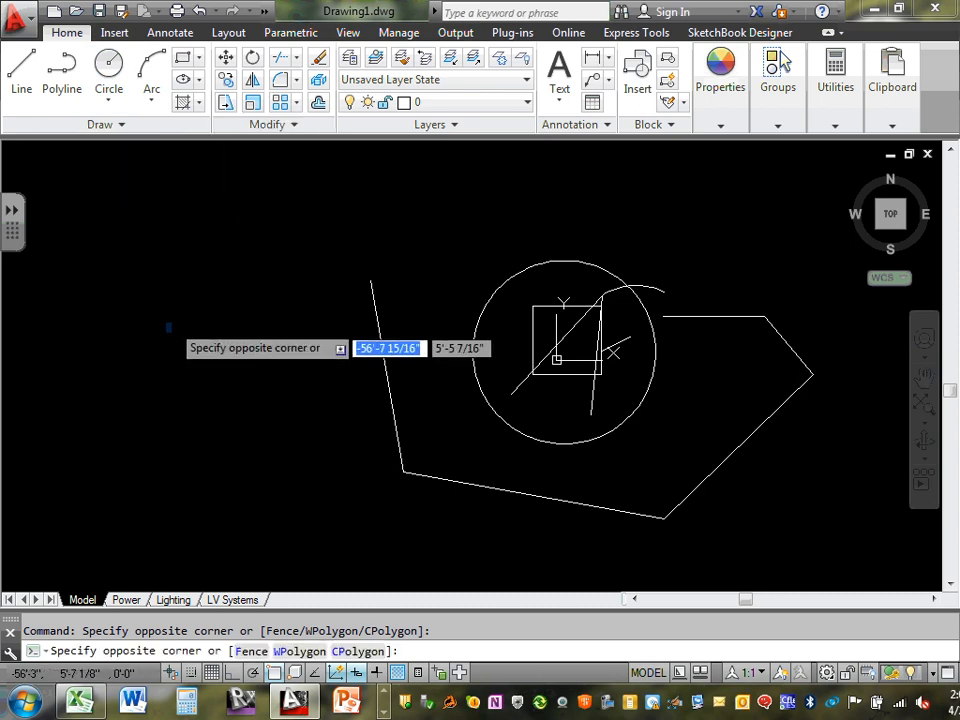
{"action": "key", "text": "Escape"}
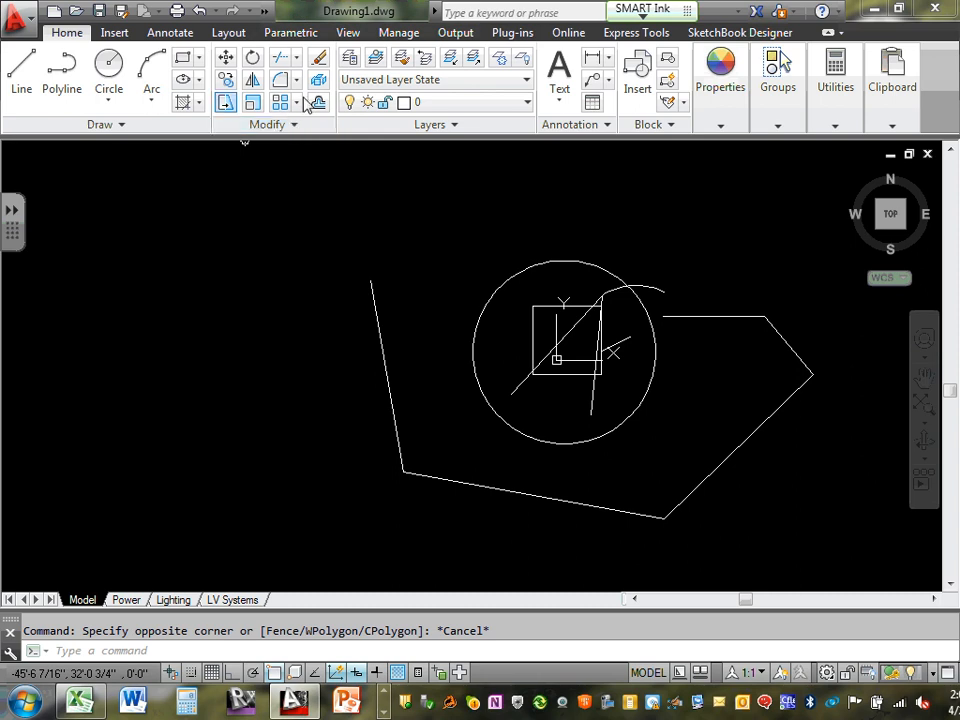
- Move all the drawn objects together to the left of the origin and slightly upward, using a base point inside the square
{"action": "left_click", "coordinate": [226, 60]}
{"action": "scroll", "coordinate": [306, 253], "scroll_direction": "down", "scroll_amount": 1}
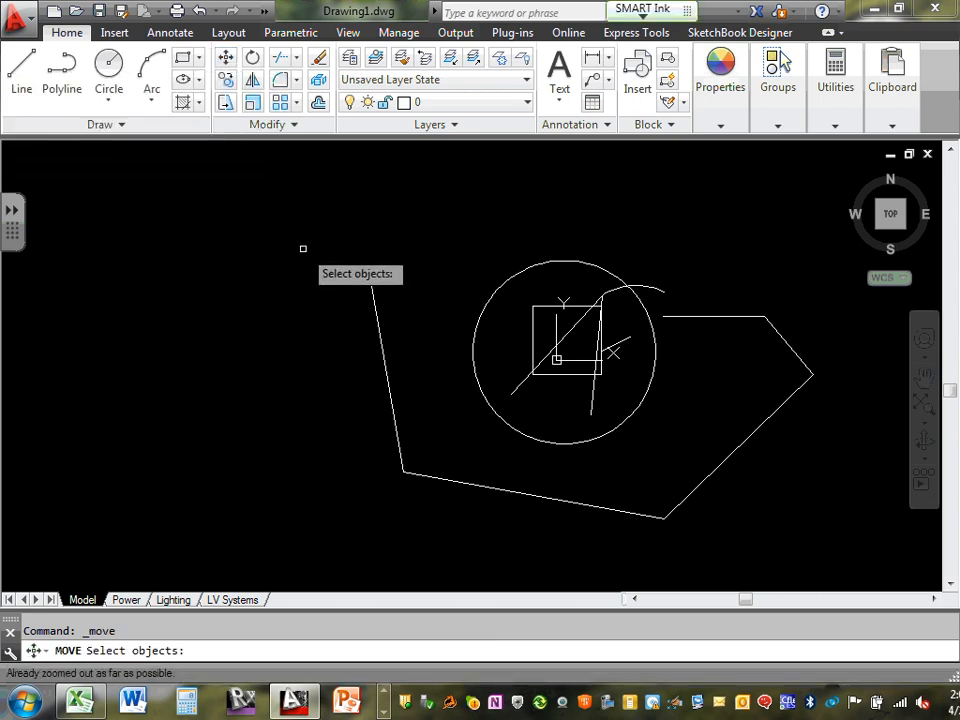
{"action": "left_click", "coordinate": [300, 193]}
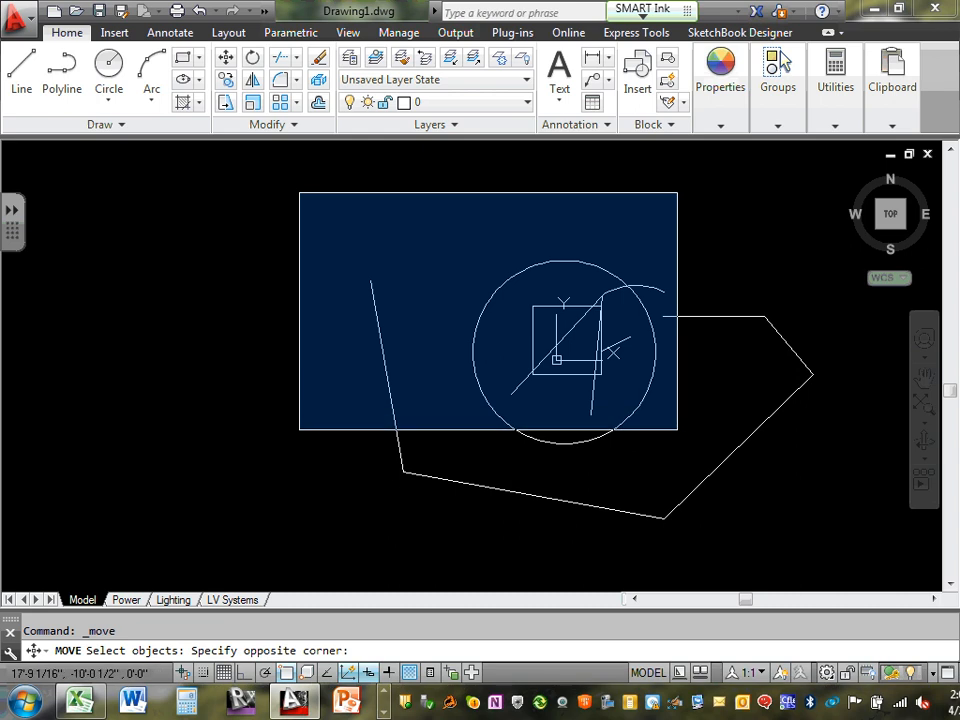
{"action": "left_click", "coordinate": [836, 555]}
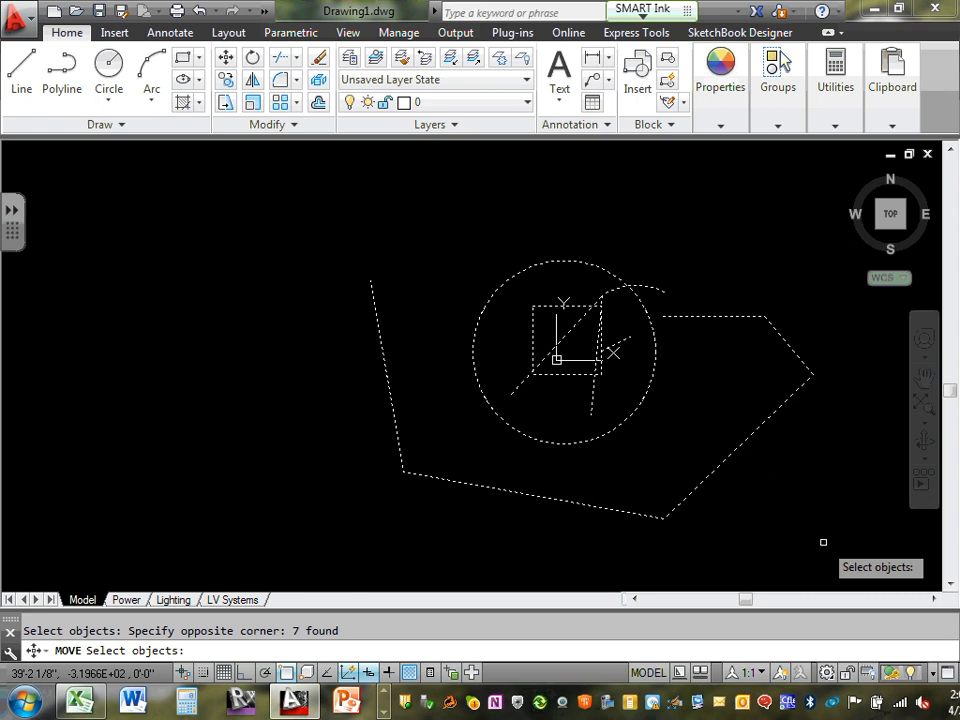
{"action": "key", "text": "Return"}
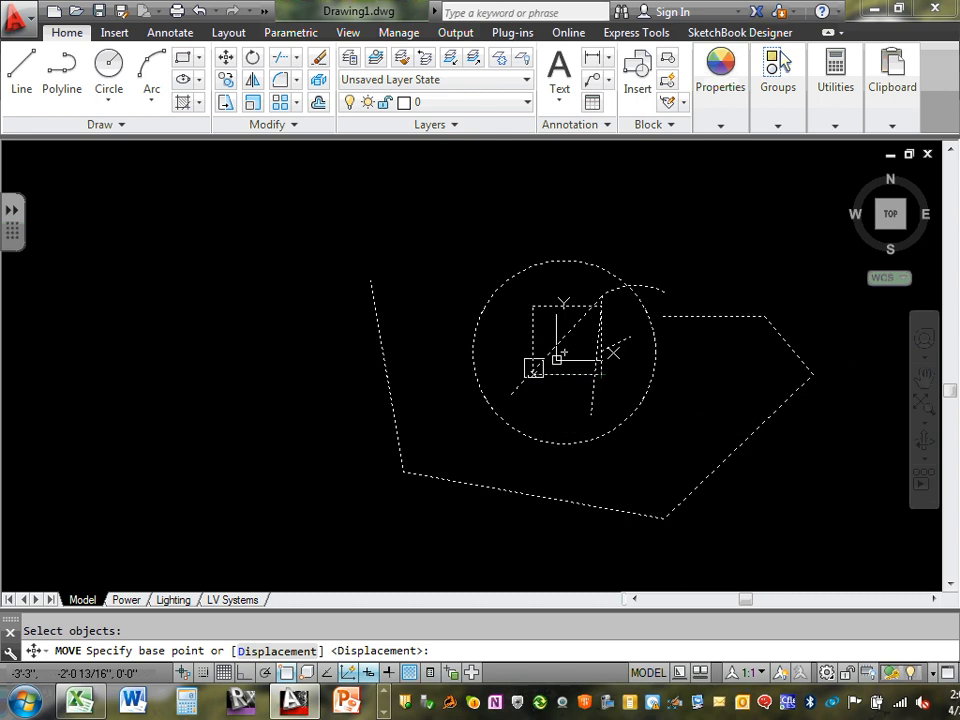
{"action": "left_click", "coordinate": [569, 330]}
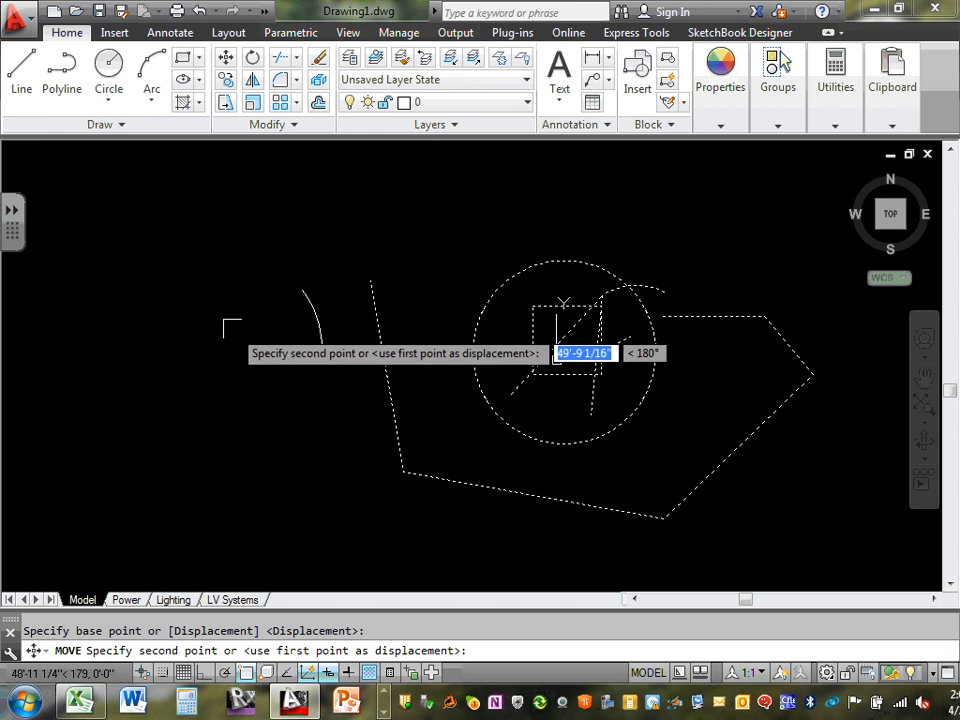
{"action": "left_click", "coordinate": [252, 297]}
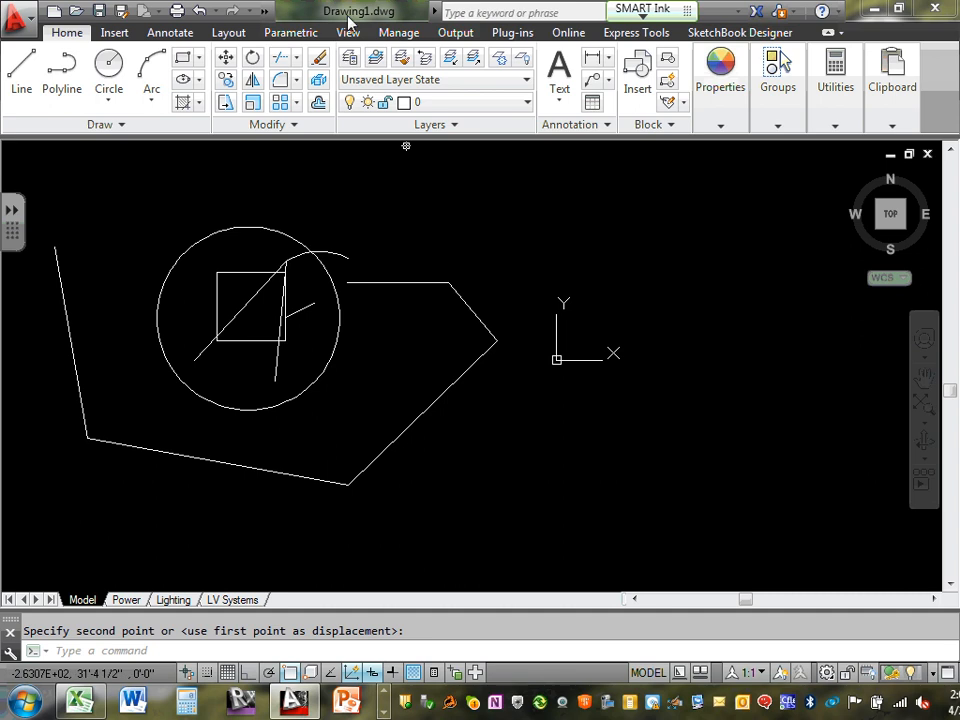
- Move the circle by its center onto the rightmost vertex of the polyline
{"action": "left_click", "coordinate": [226, 62]}
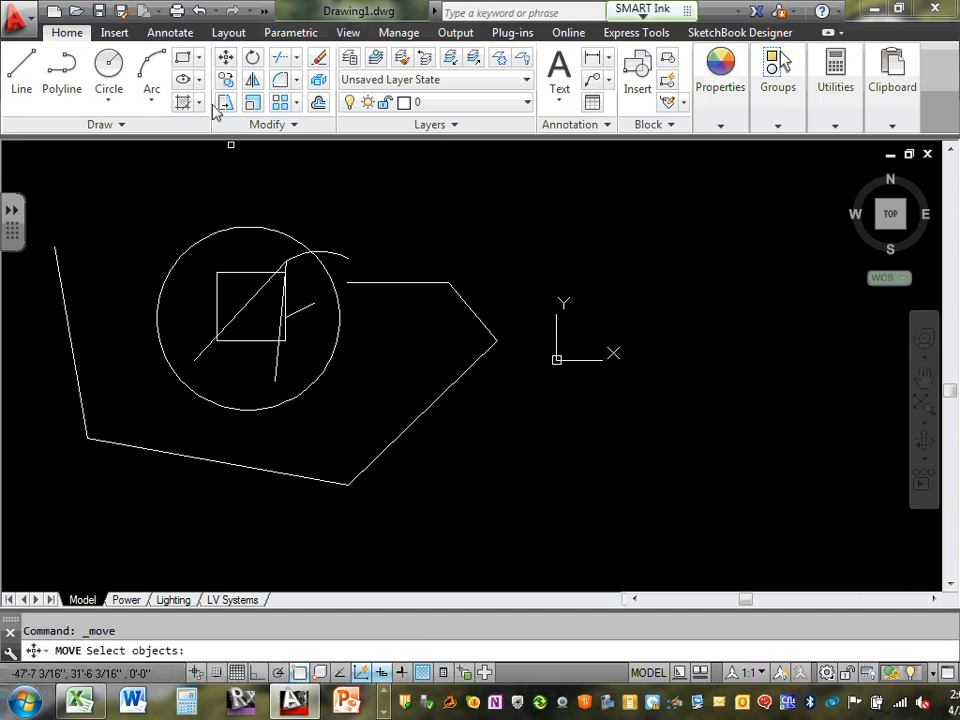
{"action": "key", "text": "Escape"}
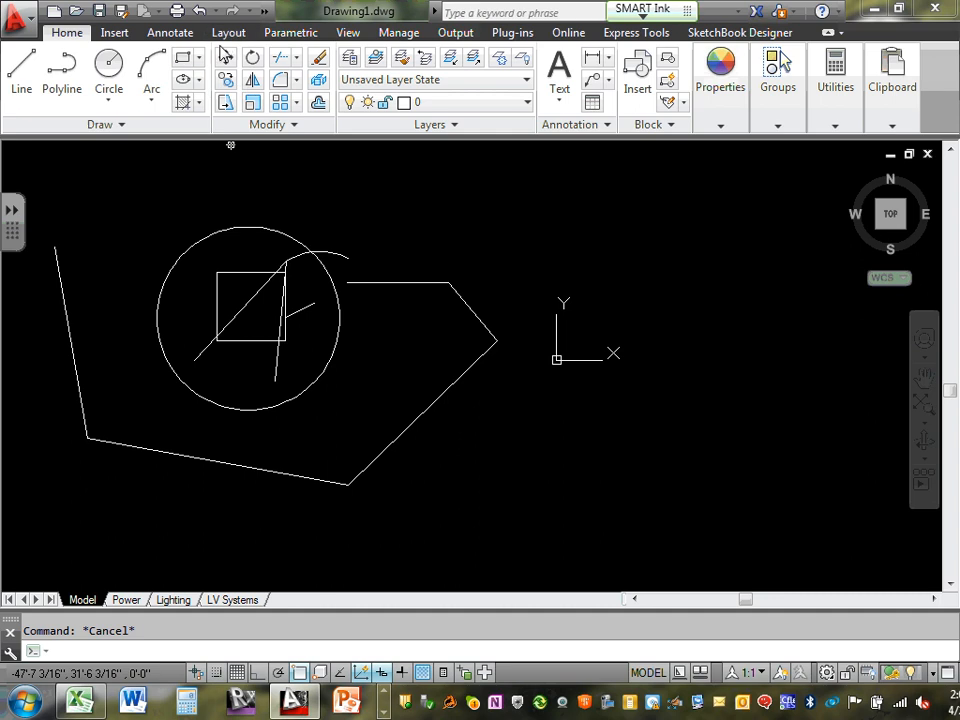
{"action": "left_click", "coordinate": [226, 57]}
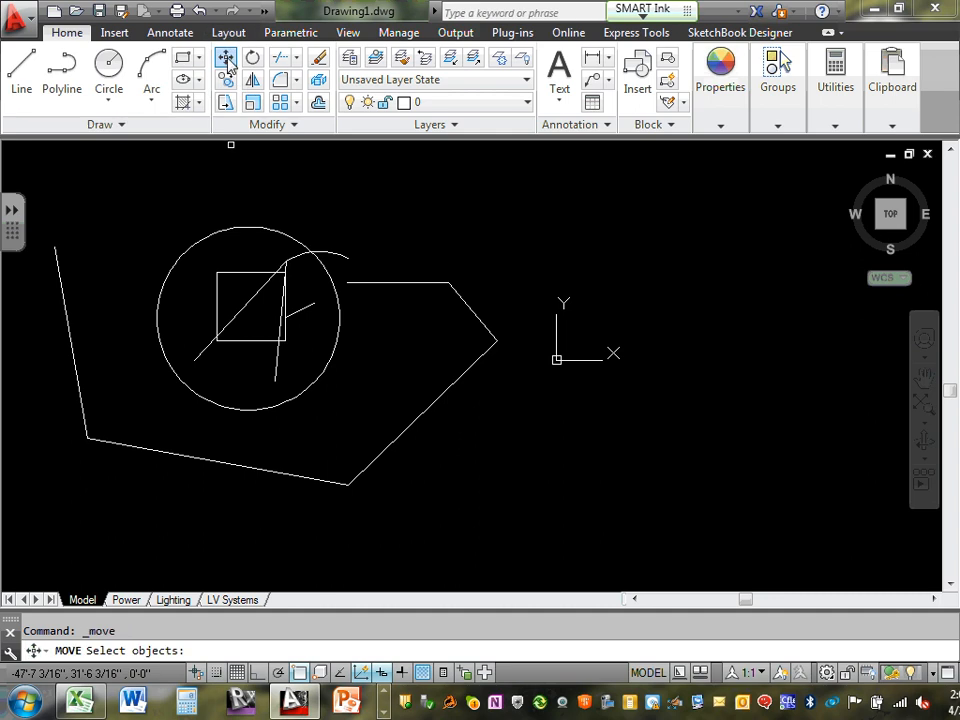
{"action": "left_click", "coordinate": [339, 316]}
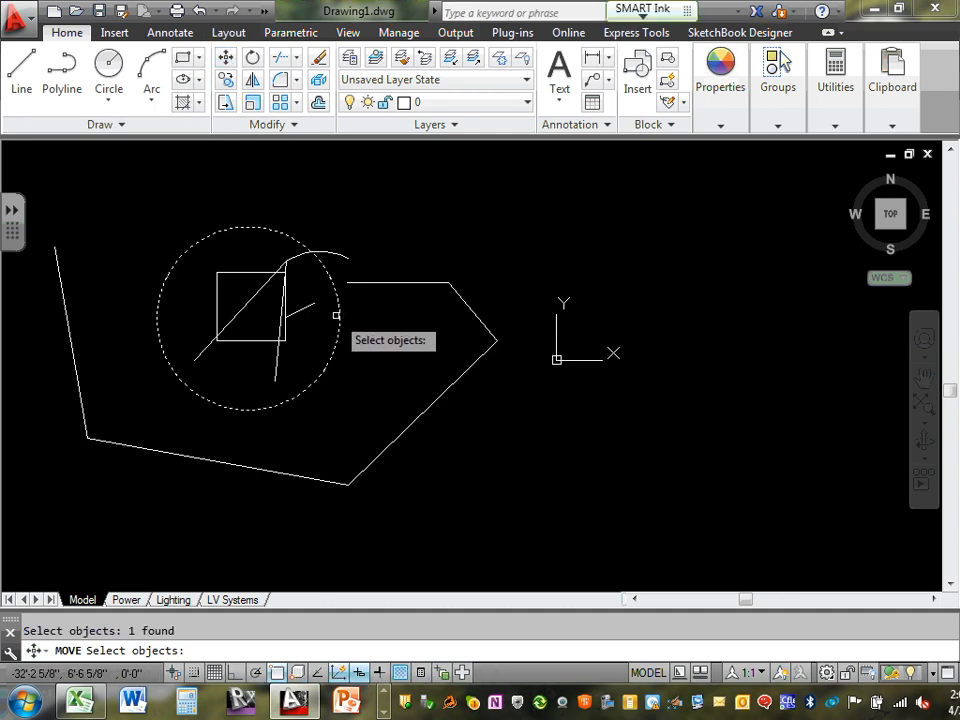
{"action": "key", "text": "Return"}
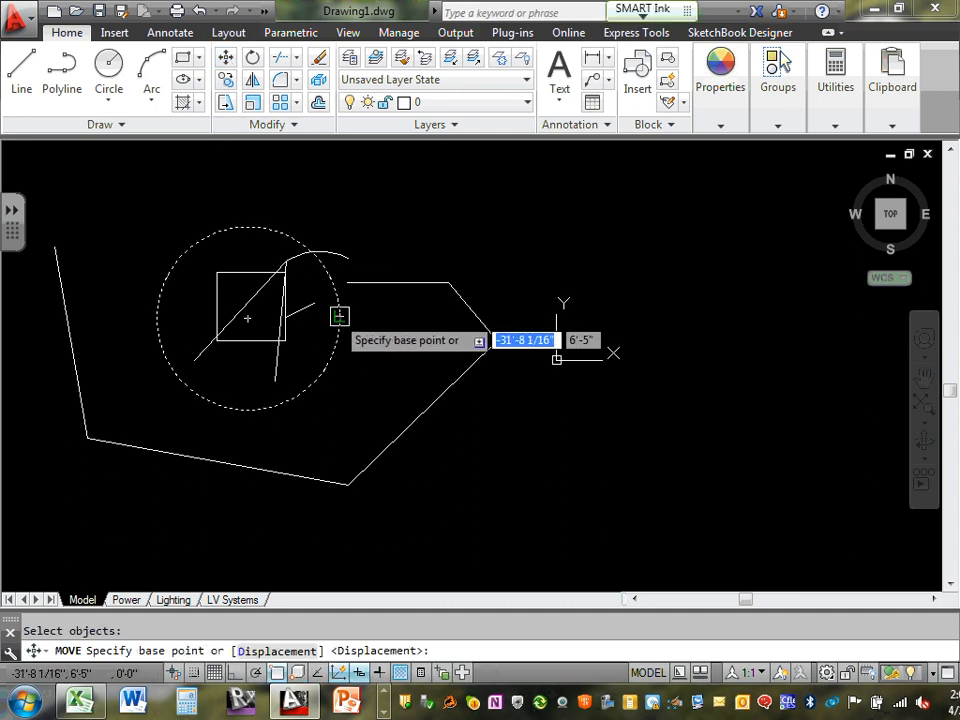
{"action": "left_click", "coordinate": [246, 317]}
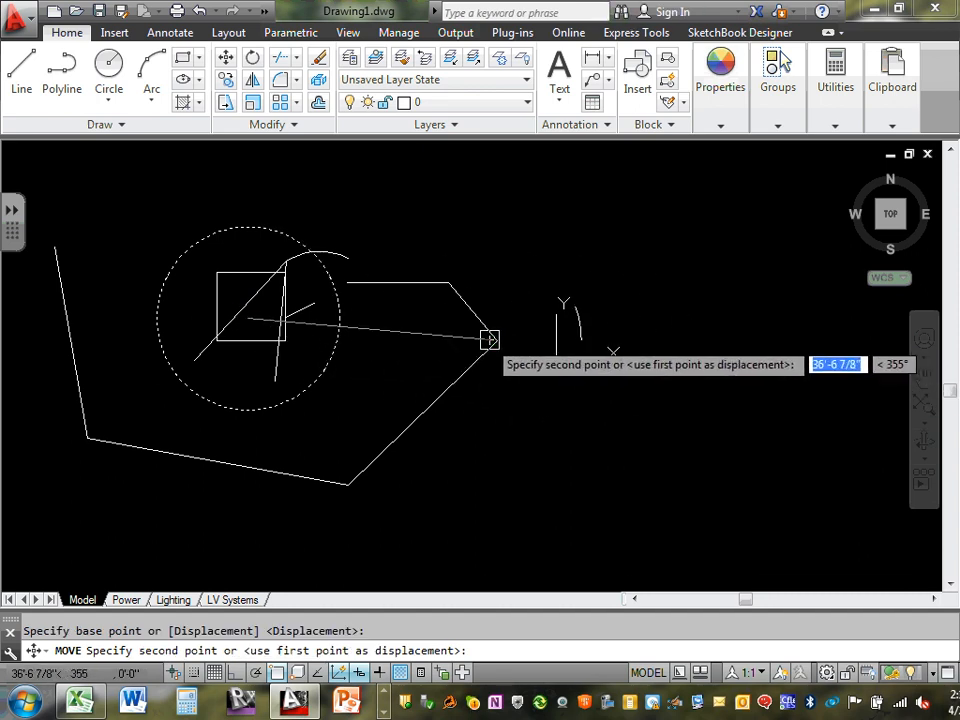
{"action": "scroll", "coordinate": [476, 378], "scroll_direction": "up", "scroll_amount": 5}
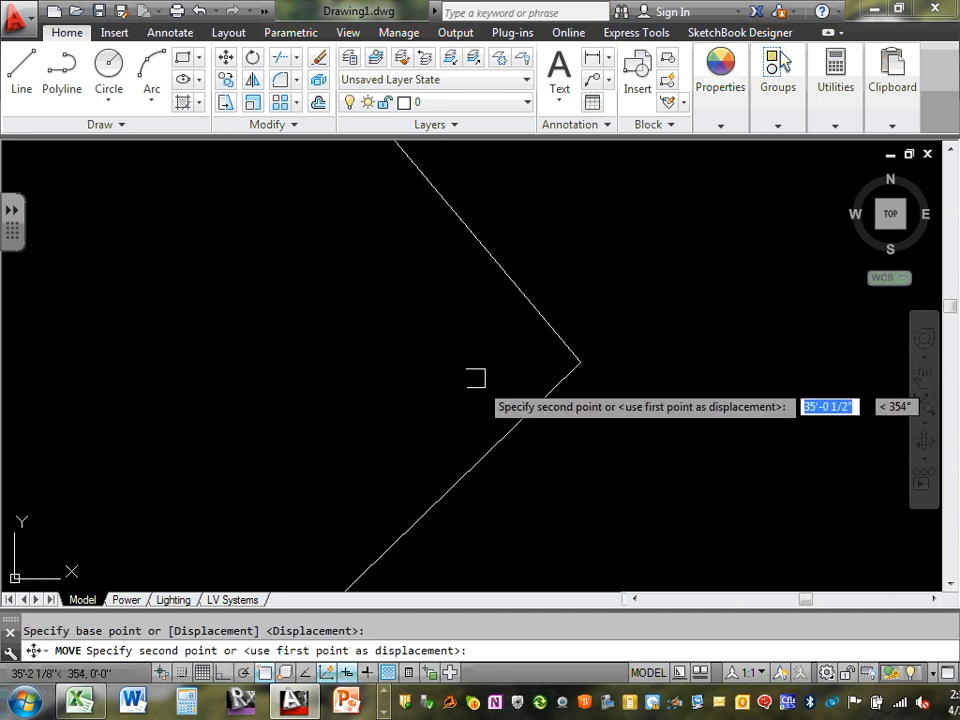
{"action": "left_click", "coordinate": [580, 362]}
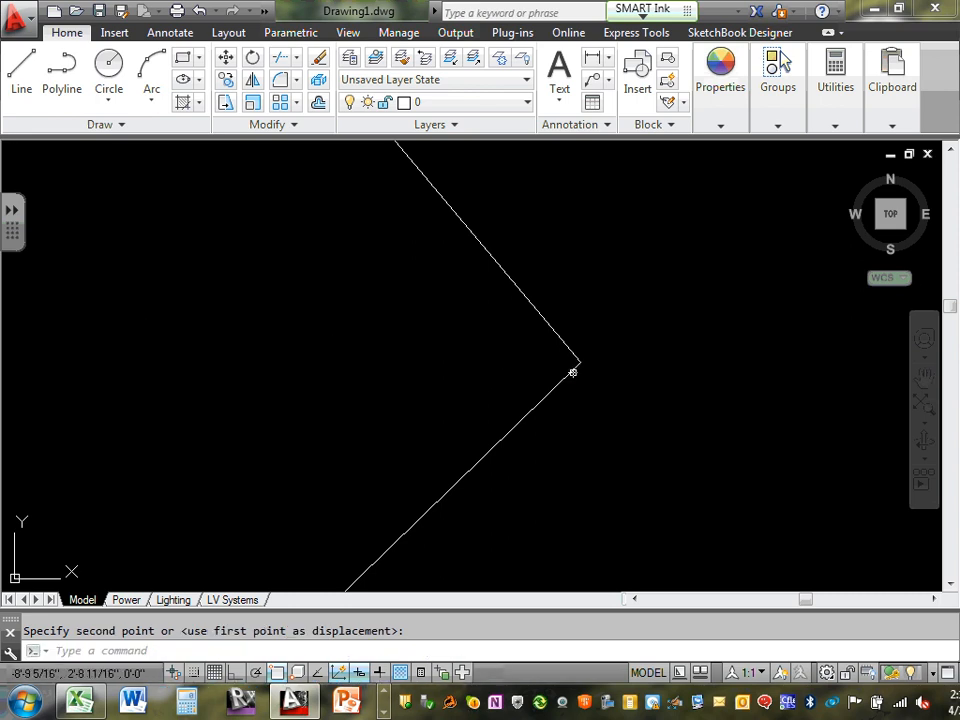
{"action": "scroll", "coordinate": [565, 345], "scroll_direction": "down", "scroll_amount": 4}
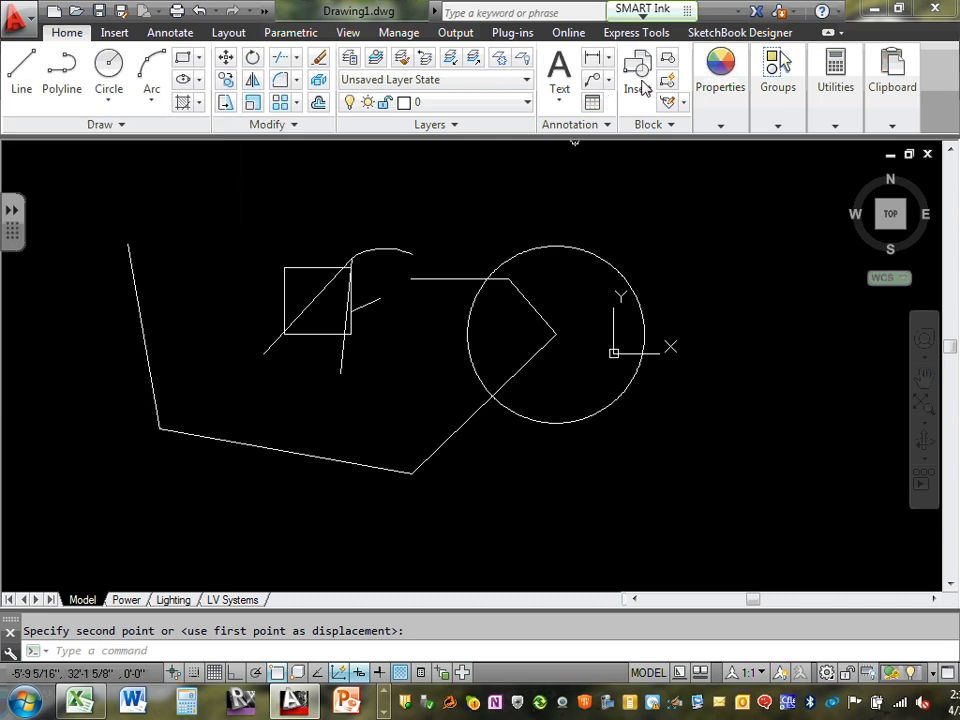
- Erase the short slanted line attached to the right side of the square
{"action": "mouse_move", "coordinate": [838, 130]}
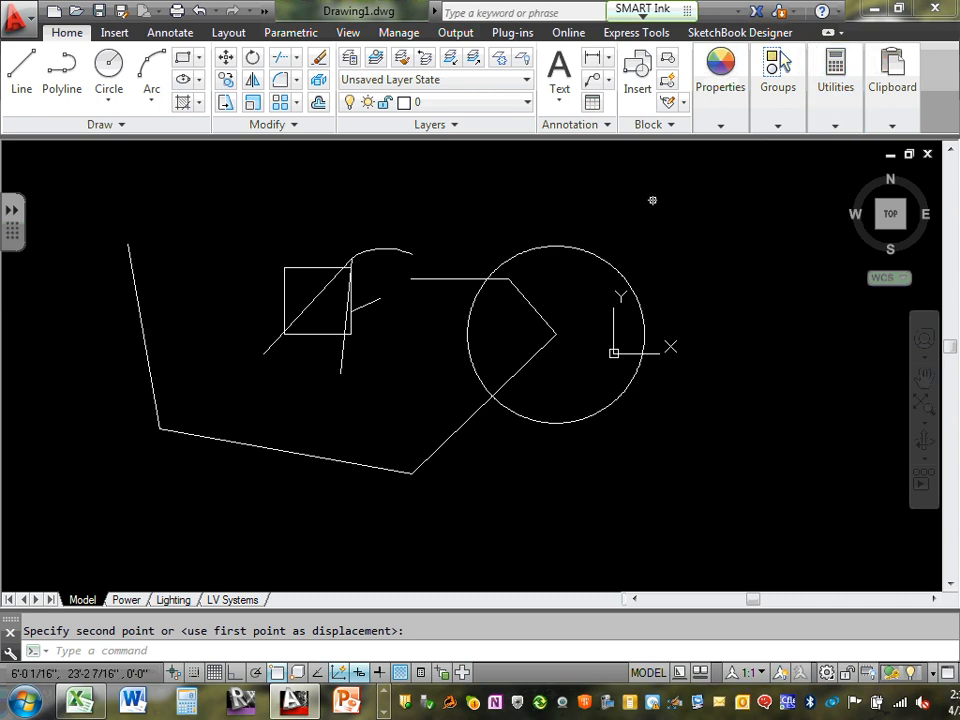
{"action": "scroll", "coordinate": [332, 358], "scroll_direction": "up", "scroll_amount": 3}
{"action": "scroll", "coordinate": [332, 350], "scroll_direction": "down", "scroll_amount": 1}
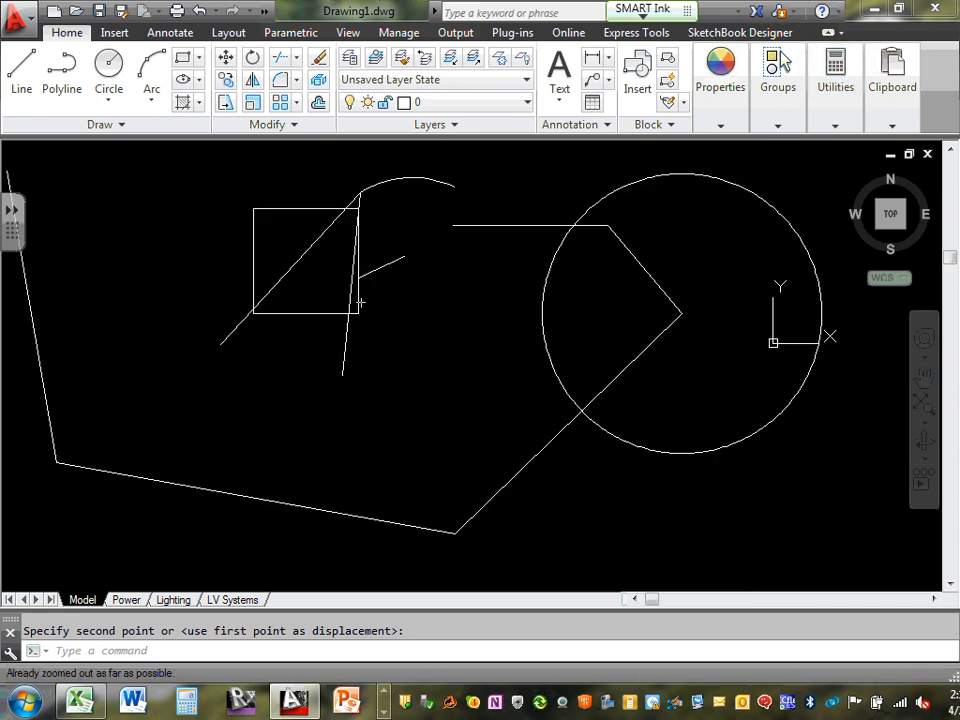
{"action": "middle_click_drag", "start_coordinate": [392, 246], "coordinate": [386, 318]}
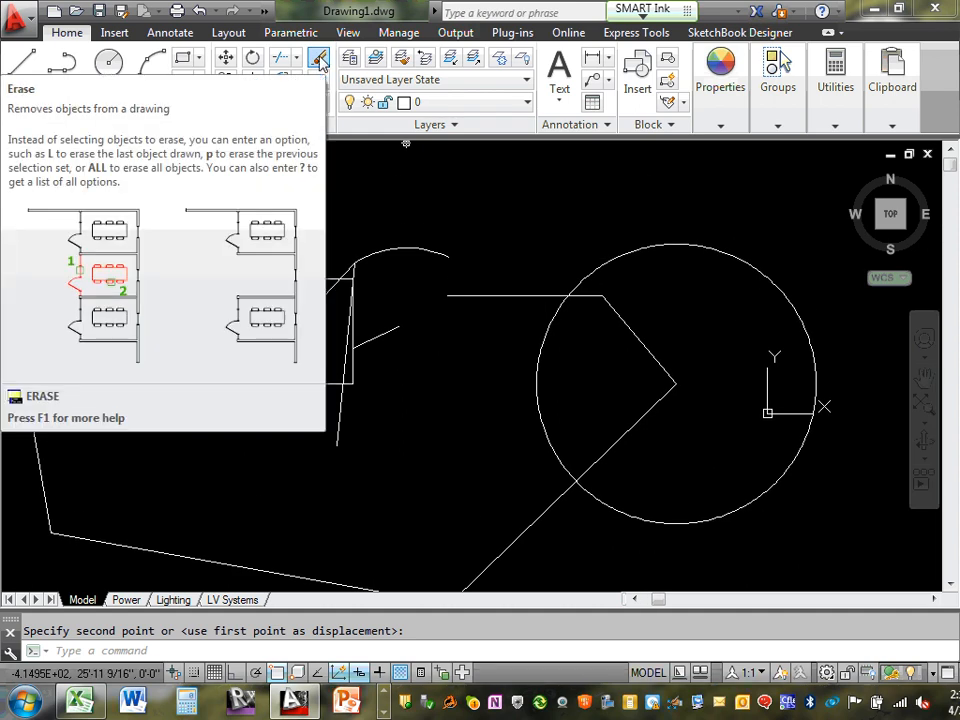
{"action": "left_click", "coordinate": [466, 296]}
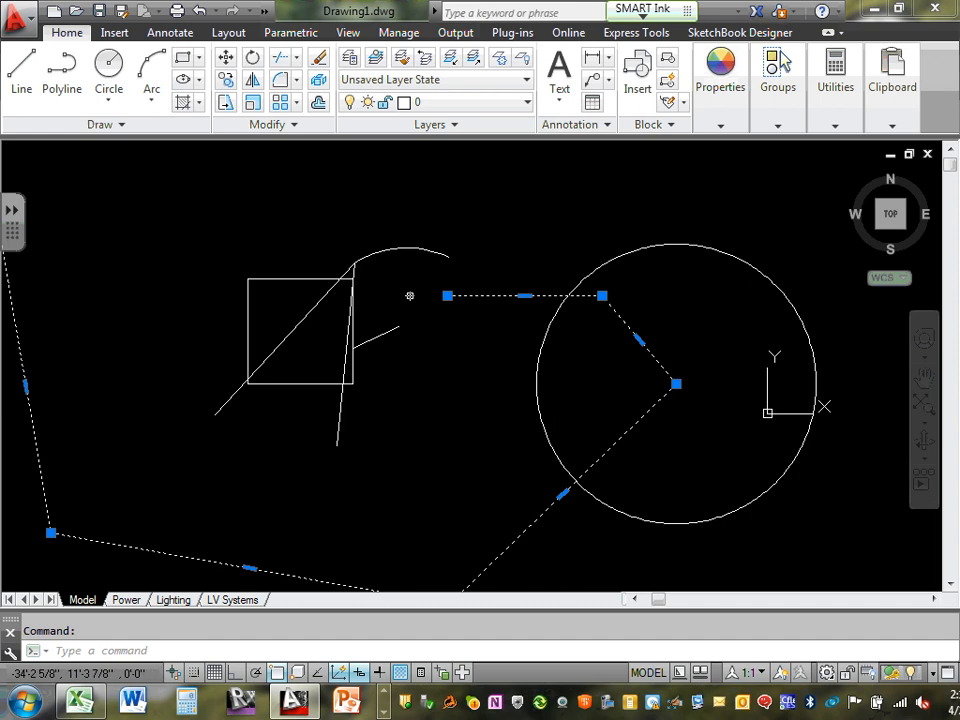
{"action": "key", "text": "Escape"}
{"action": "left_click", "coordinate": [390, 331]}
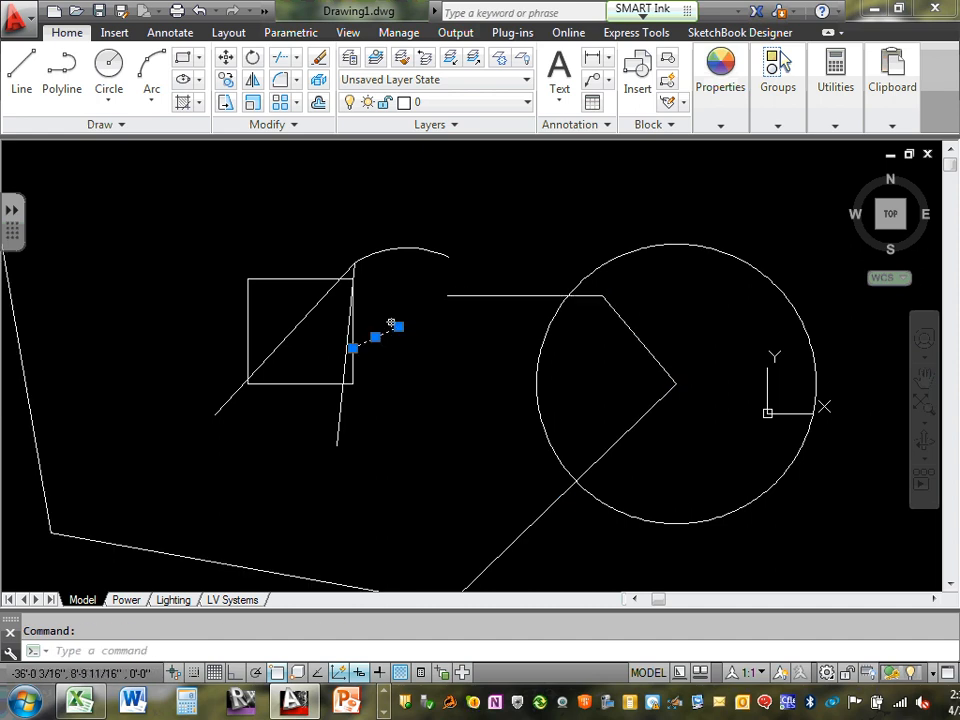
{"action": "key", "text": "Delete"}
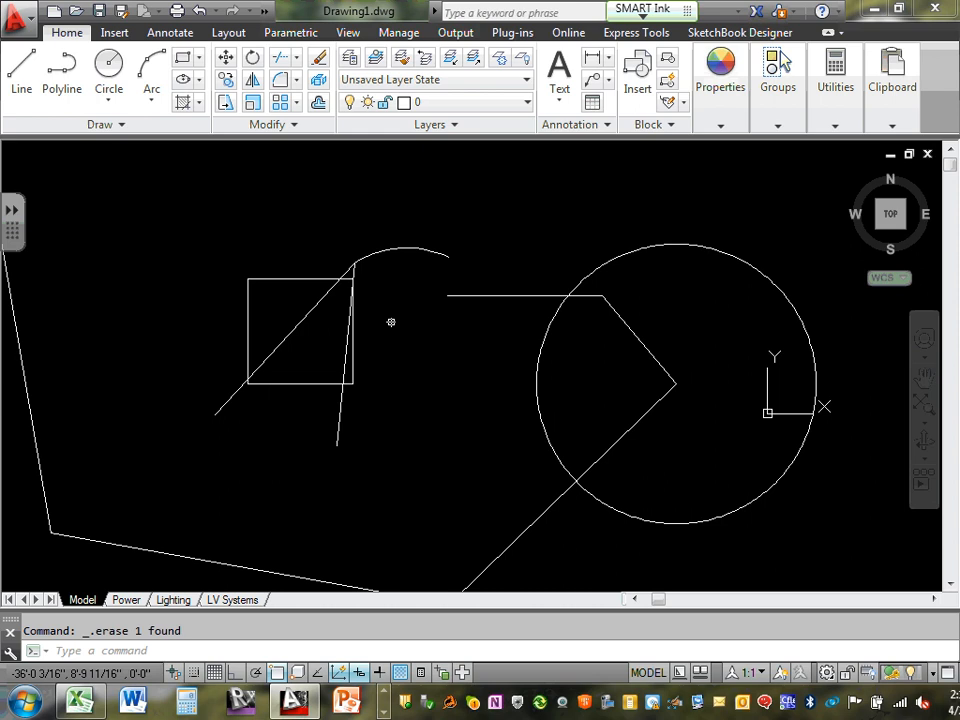
- Undo the last zoom
{"action": "scroll", "coordinate": [391, 321], "scroll_direction": "up", "scroll_amount": 2}
{"action": "left_click", "coordinate": [203, 10]}
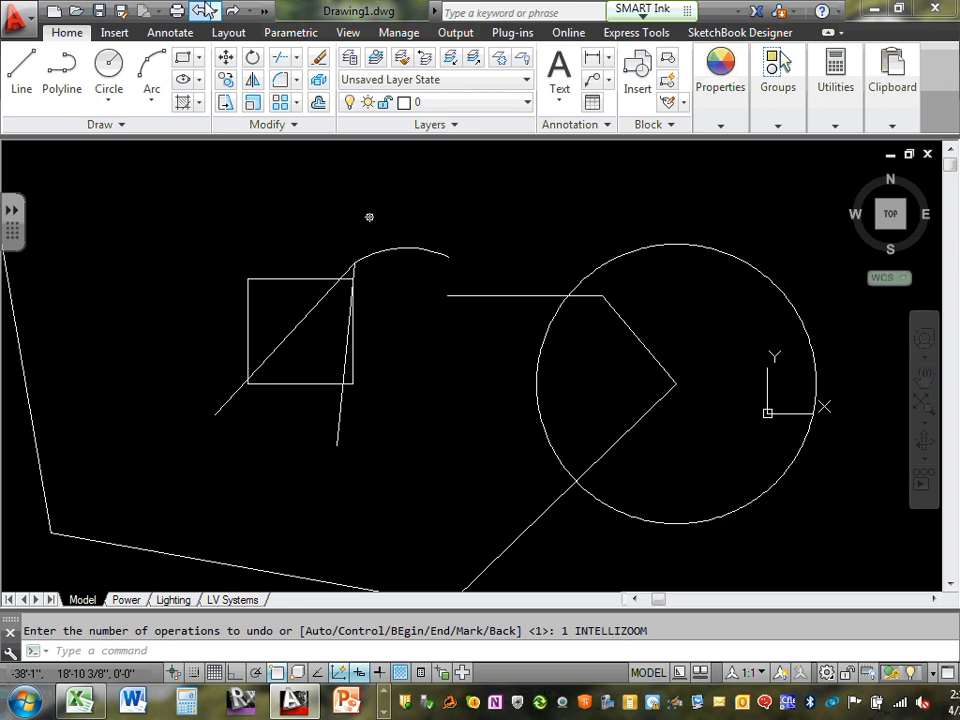
- Undo the erasure of the short slanted line beside the square, and delete that line again
{"action": "left_click", "coordinate": [201, 12]}
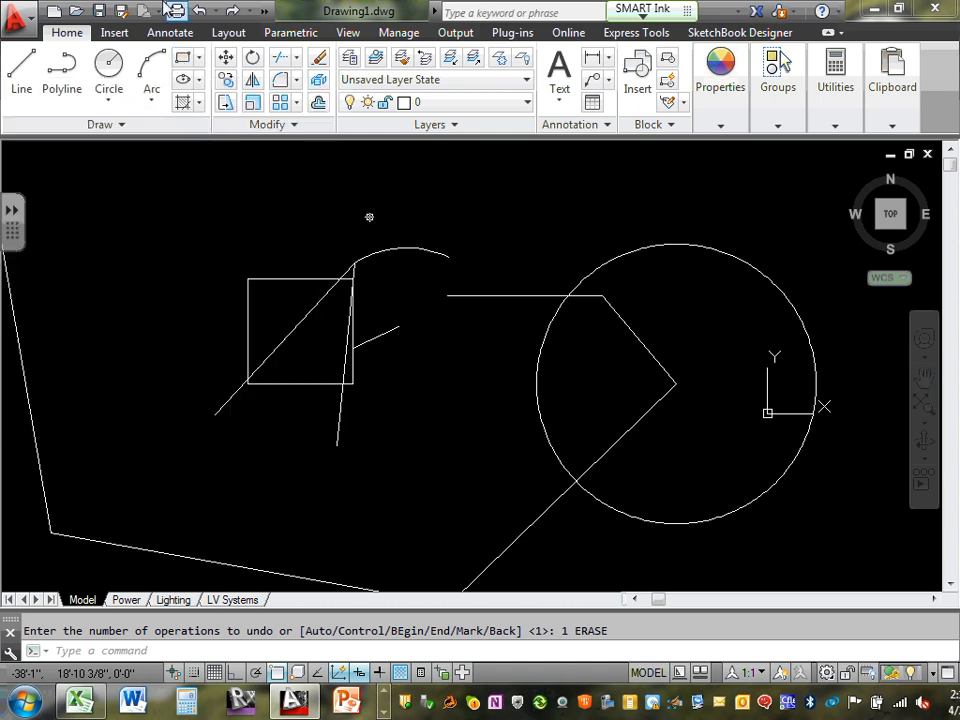
{"action": "key", "text": "Escape"}
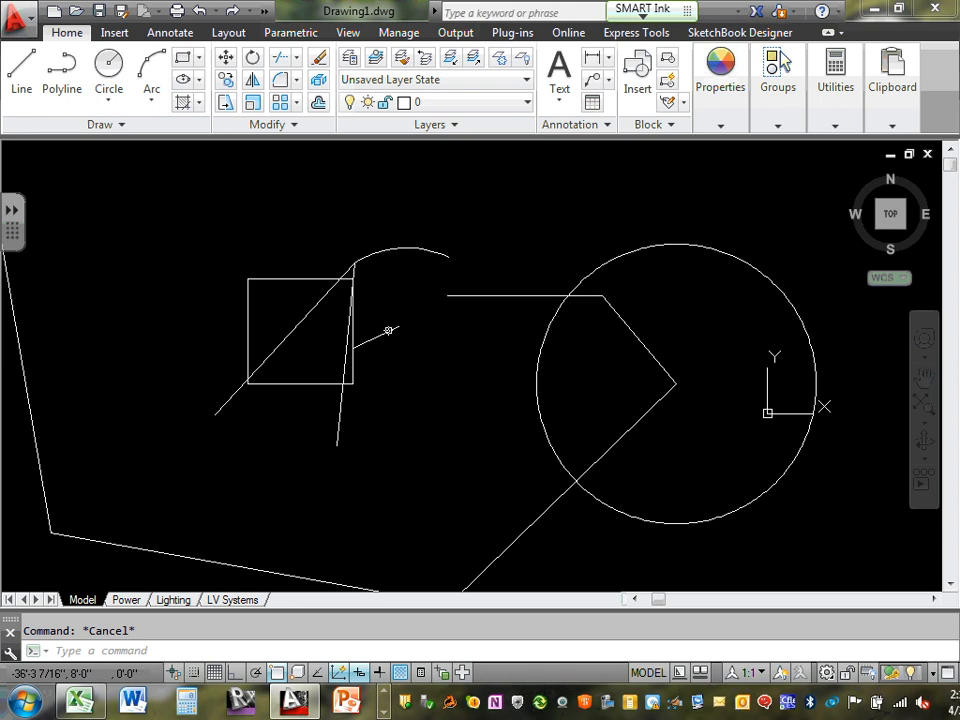
{"action": "left_click", "coordinate": [390, 332]}
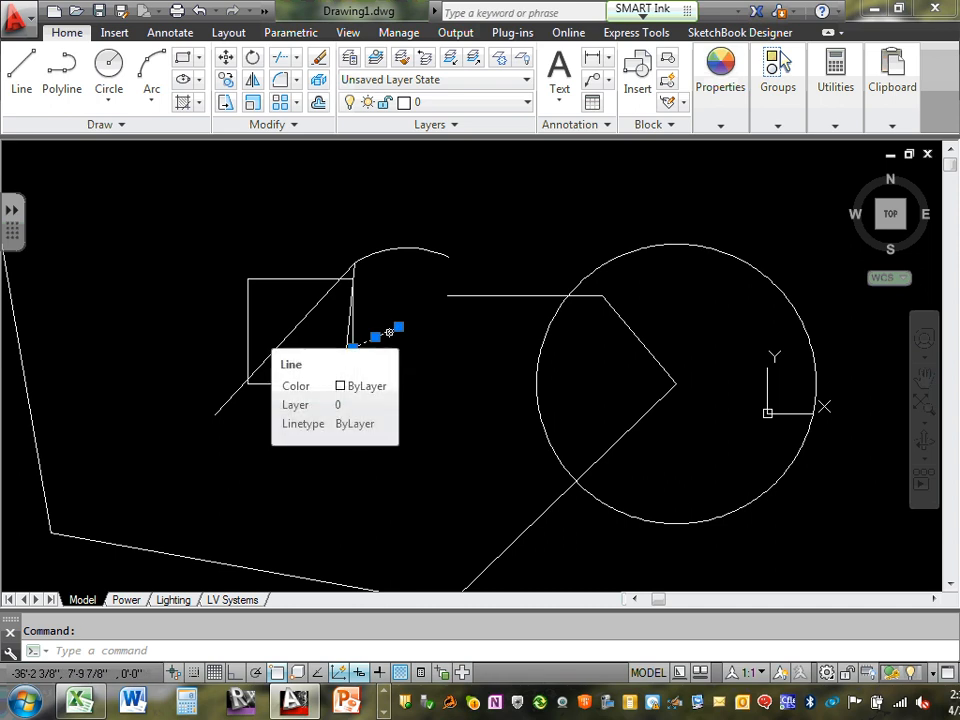
{"action": "key", "text": "Delete"}
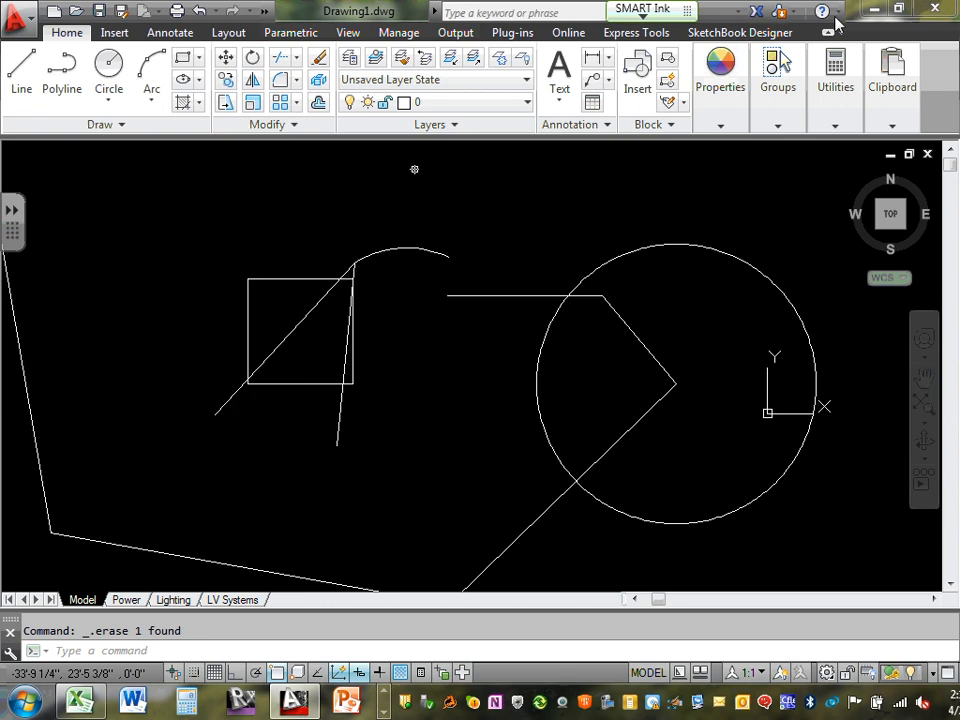
- Rotate the square, its two crossing lines and the arc about 90° counterclockwise around the lower end of the diagonal line, with Ortho off
{"action": "left_click", "coordinate": [253, 58]}
{"action": "scroll", "coordinate": [300, 303], "scroll_direction": "up", "scroll_amount": 2}
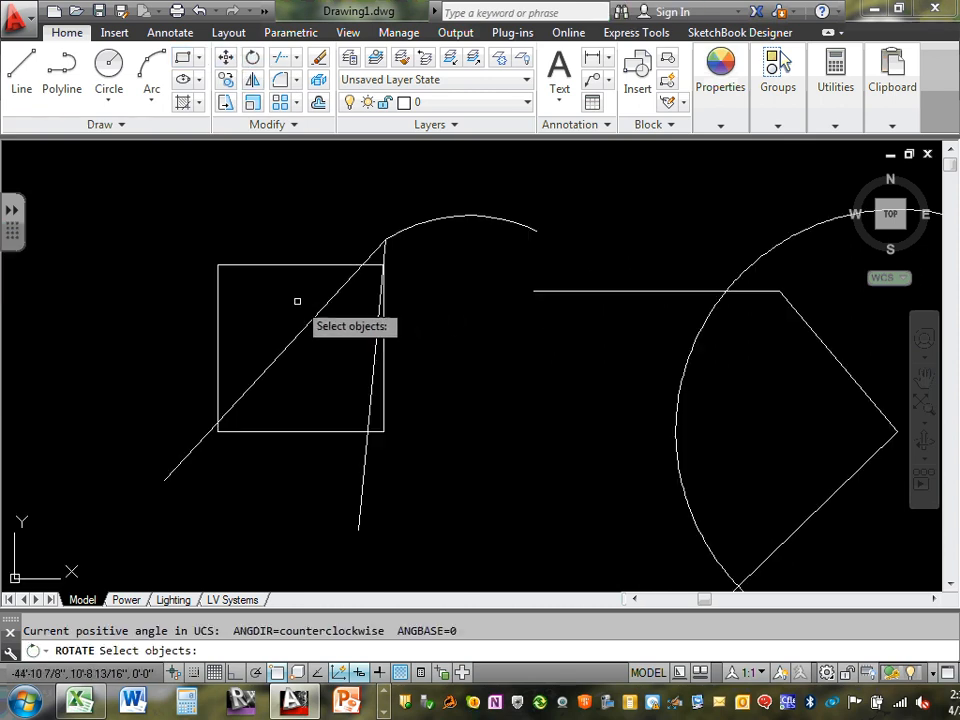
{"action": "scroll", "coordinate": [334, 318], "scroll_direction": "down", "scroll_amount": 2}
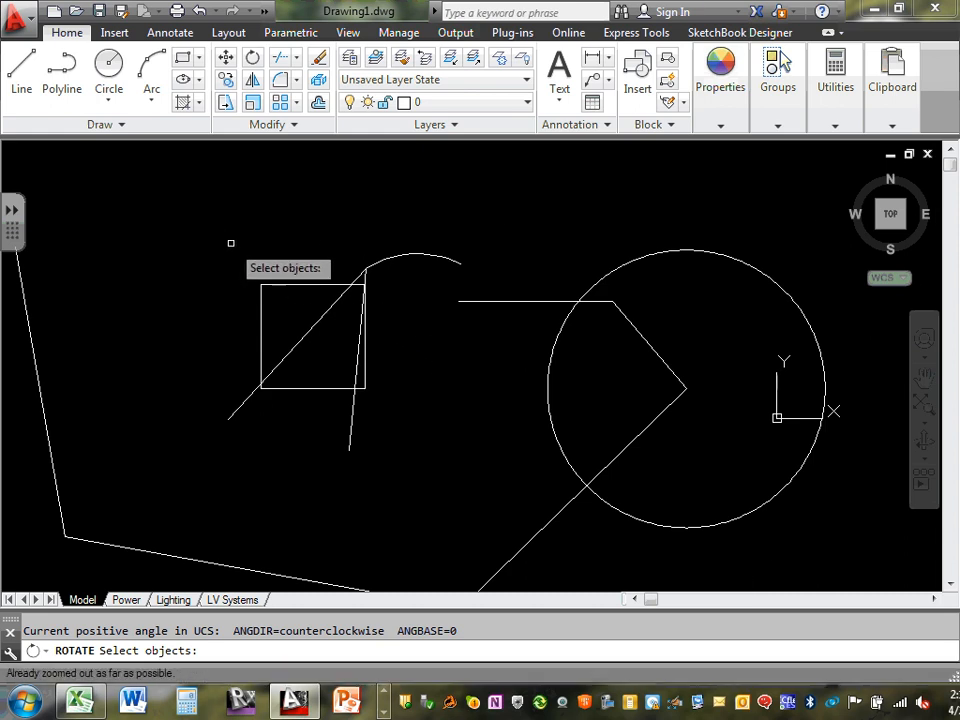
{"action": "left_click", "coordinate": [195, 208]}
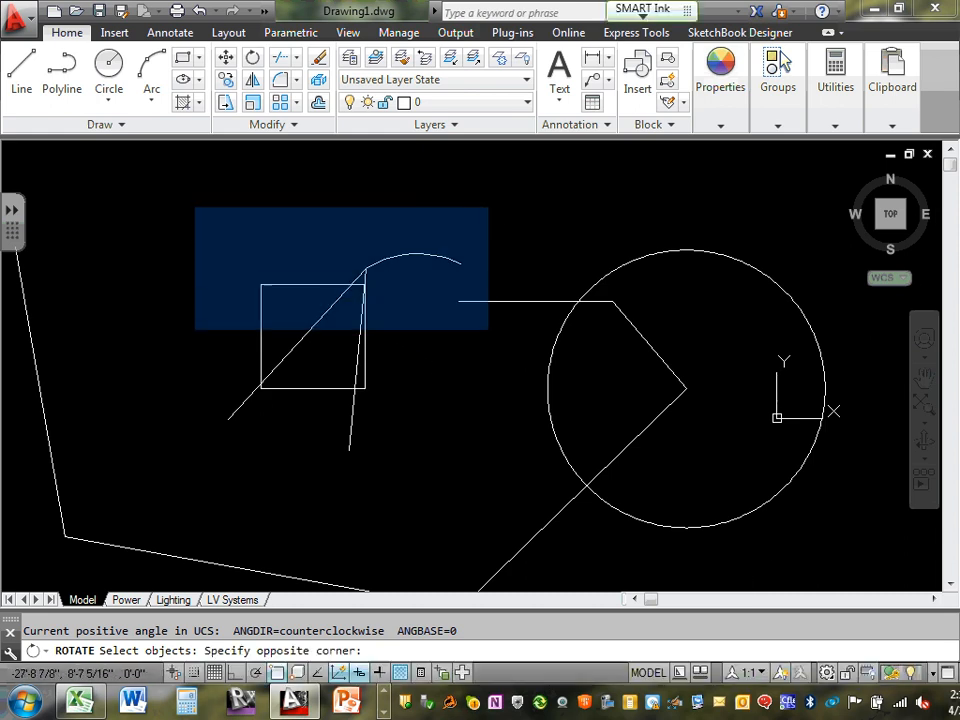
{"action": "left_click", "coordinate": [481, 482]}
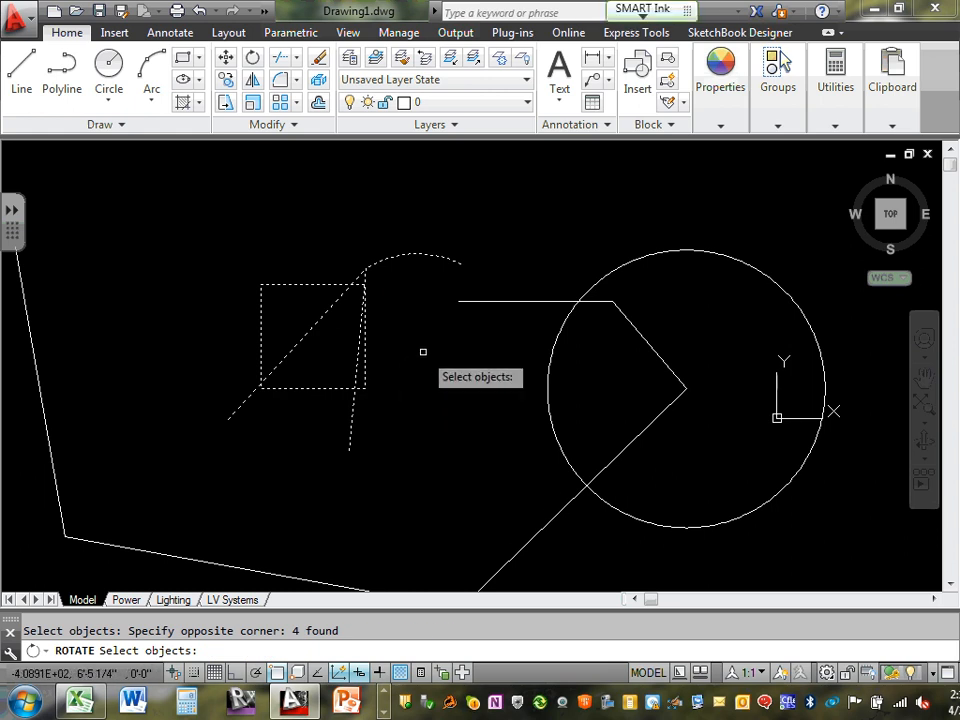
{"action": "key", "text": "Return"}
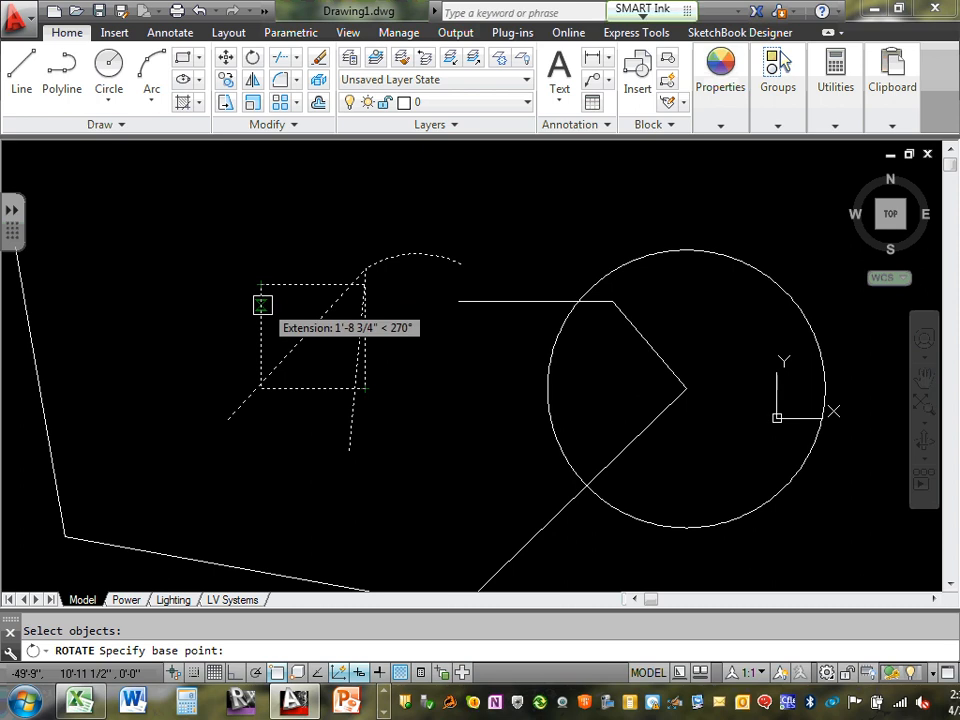
{"action": "scroll", "coordinate": [251, 405], "scroll_direction": "up", "scroll_amount": 4}
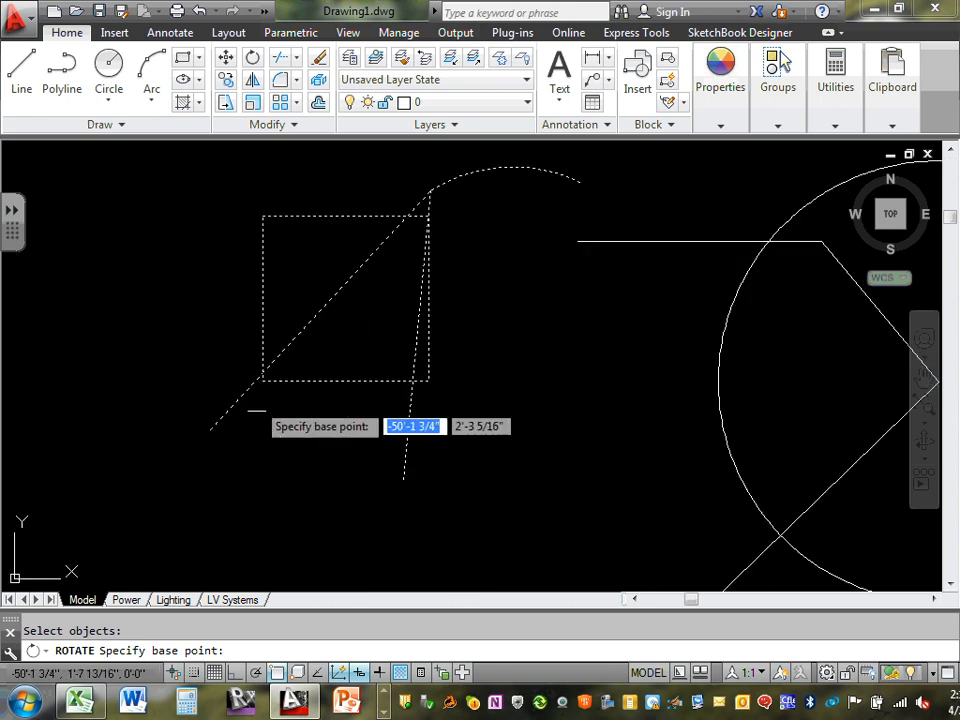
{"action": "left_click", "coordinate": [183, 445]}
{"action": "scroll", "coordinate": [200, 390], "scroll_direction": "down", "scroll_amount": 5}
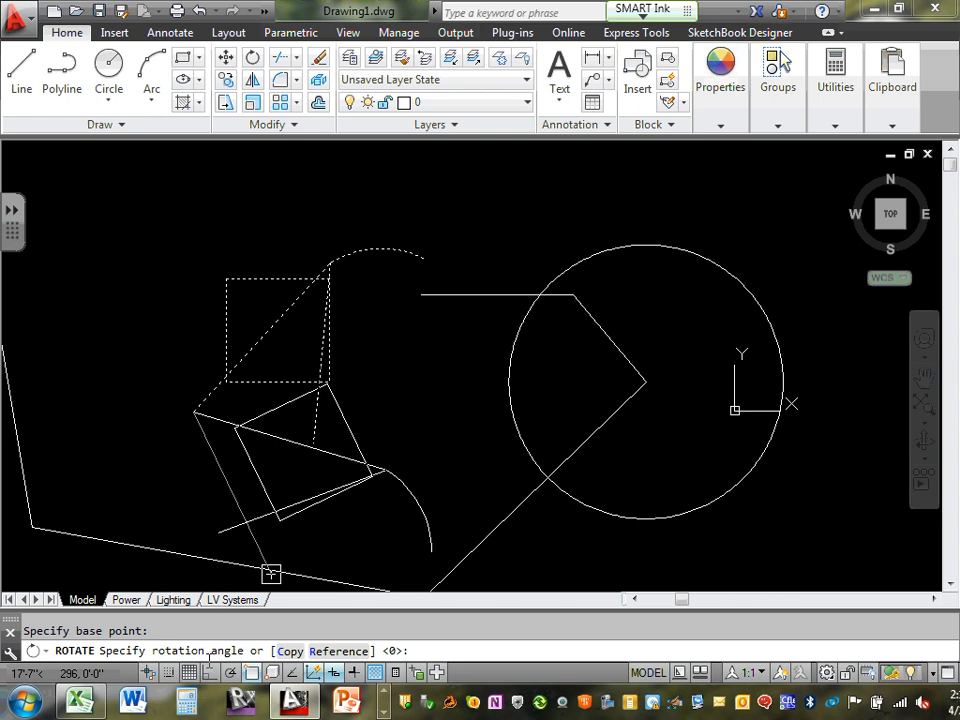
{"action": "key", "text": "F8"}
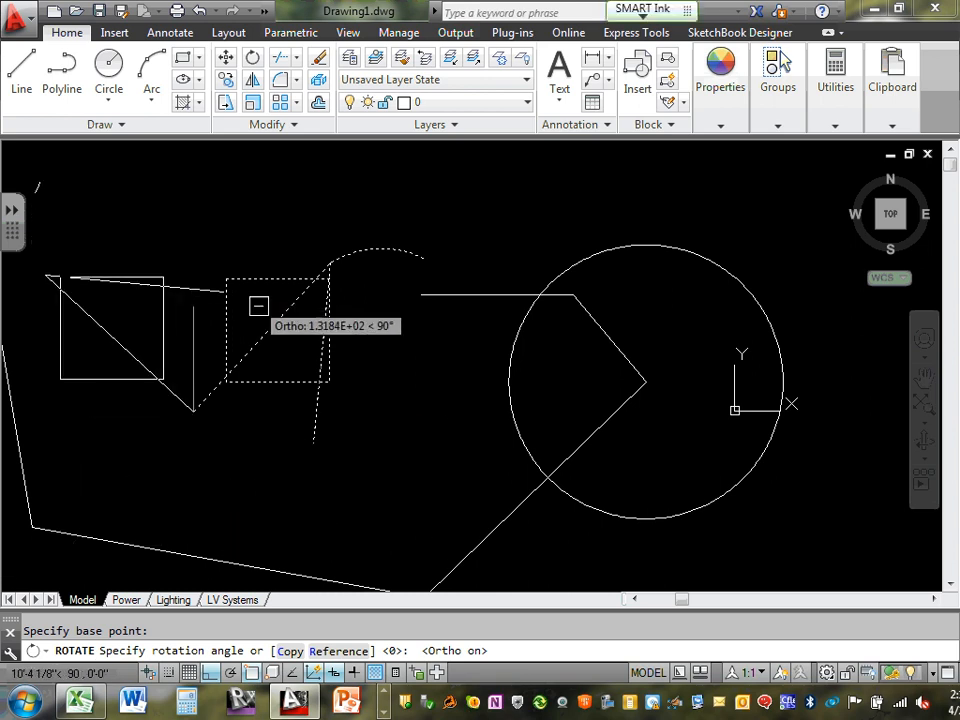
{"action": "left_click", "coordinate": [209, 676]}
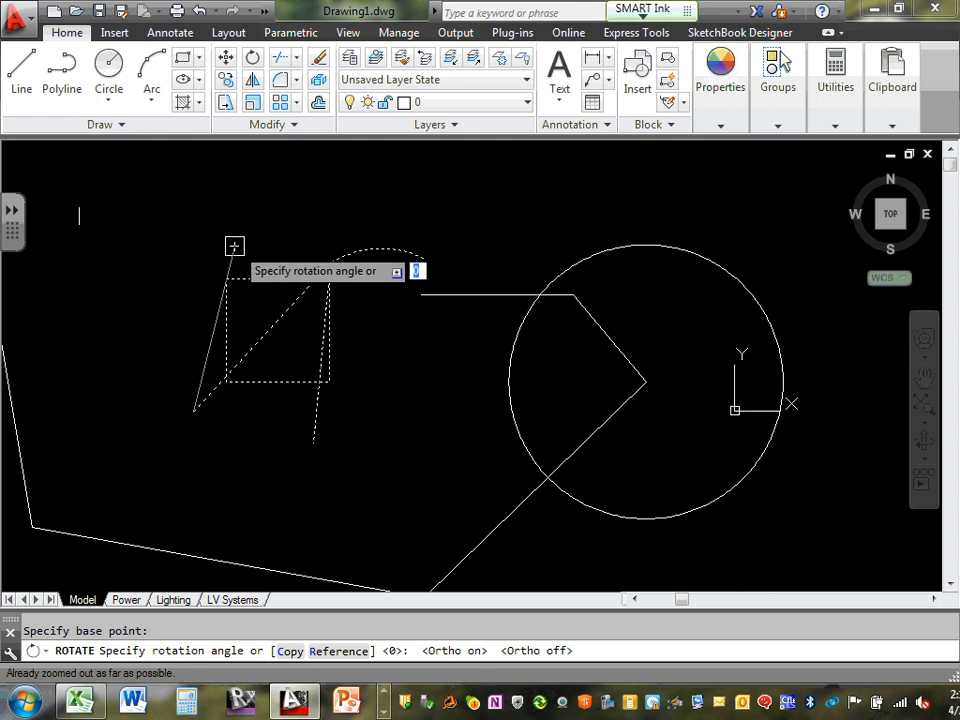
{"action": "left_click", "coordinate": [193, 240]}
{"action": "scroll", "coordinate": [268, 342], "scroll_direction": "down", "scroll_amount": 2}
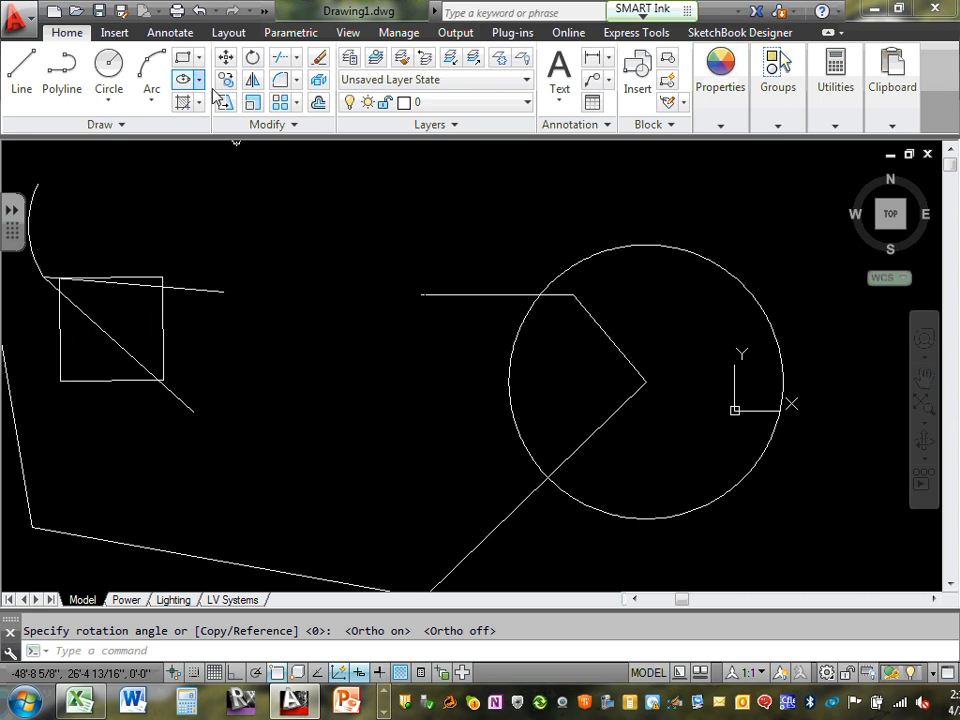
- Try trimming the horizontal segment outside the circle with the circle as cutting edge, and undo the trim
{"action": "left_click", "coordinate": [281, 60]}
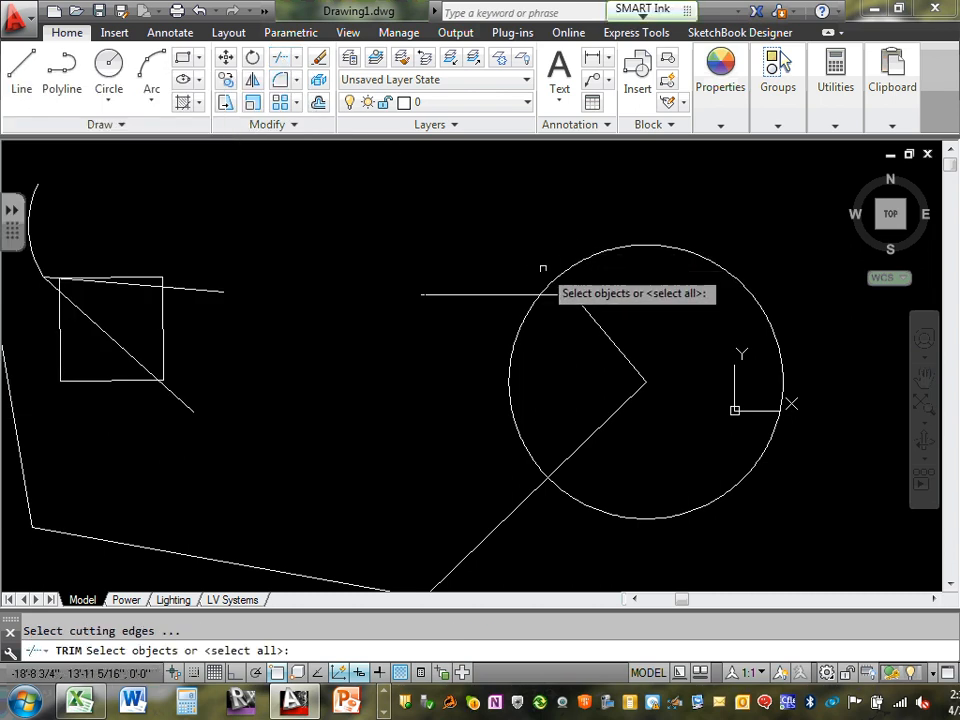
{"action": "scroll", "coordinate": [543, 268], "scroll_direction": "down", "scroll_amount": 2}
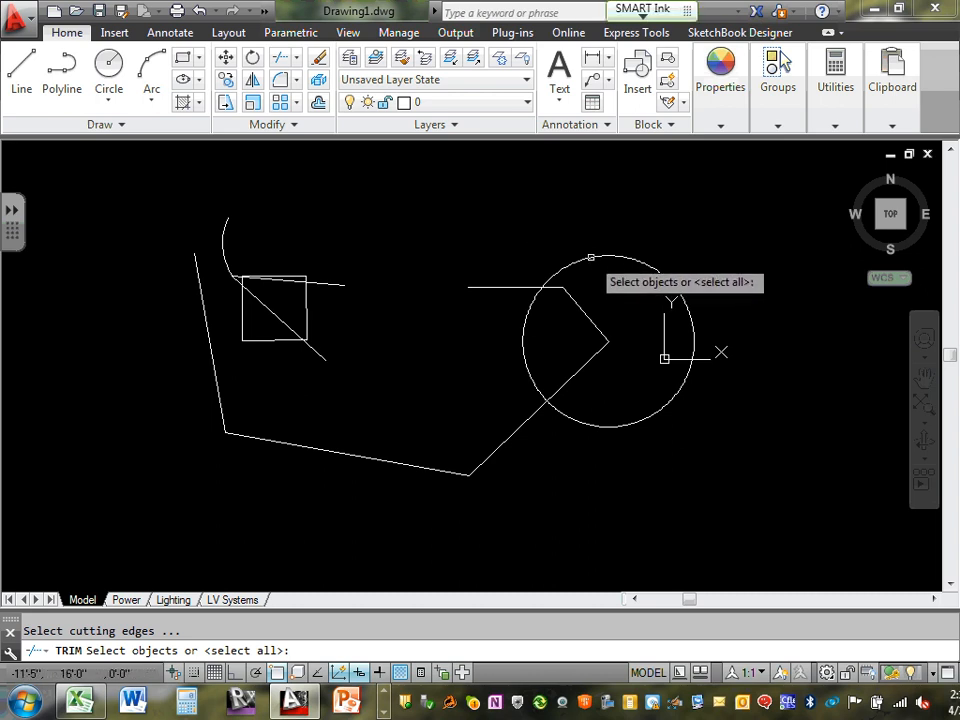
{"action": "left_click", "coordinate": [664, 358]}
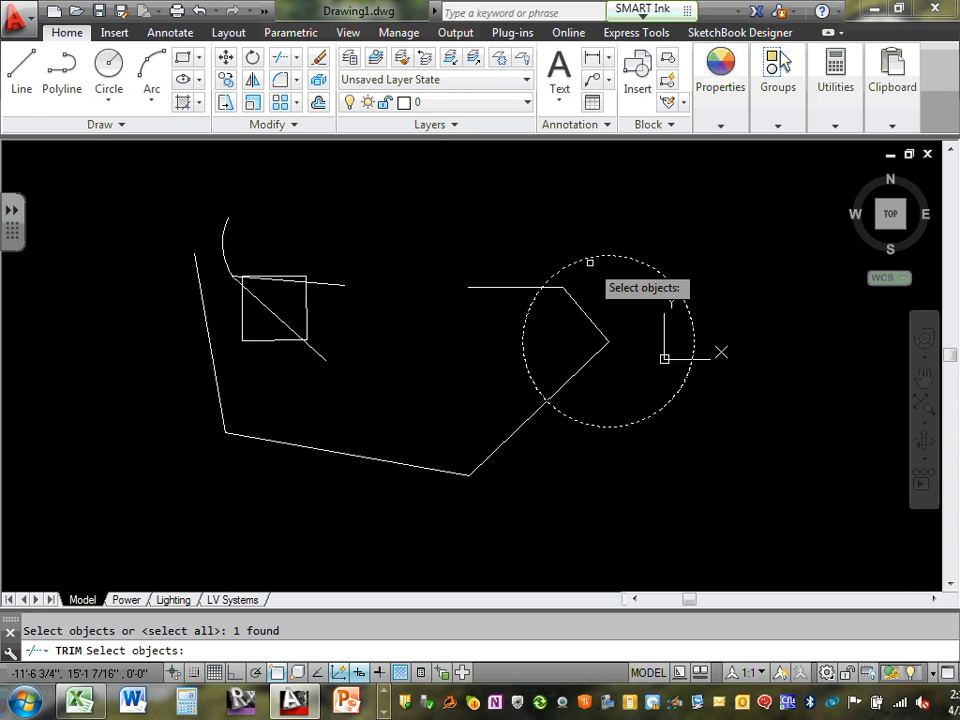
{"action": "key", "text": "Return"}
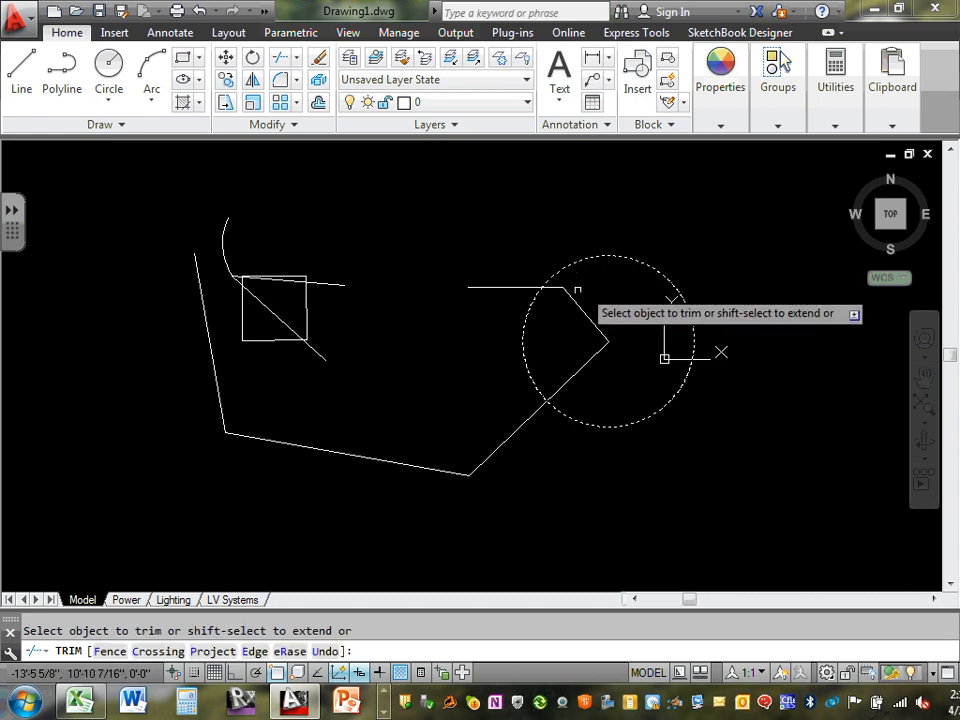
{"action": "left_click", "coordinate": [514, 287]}
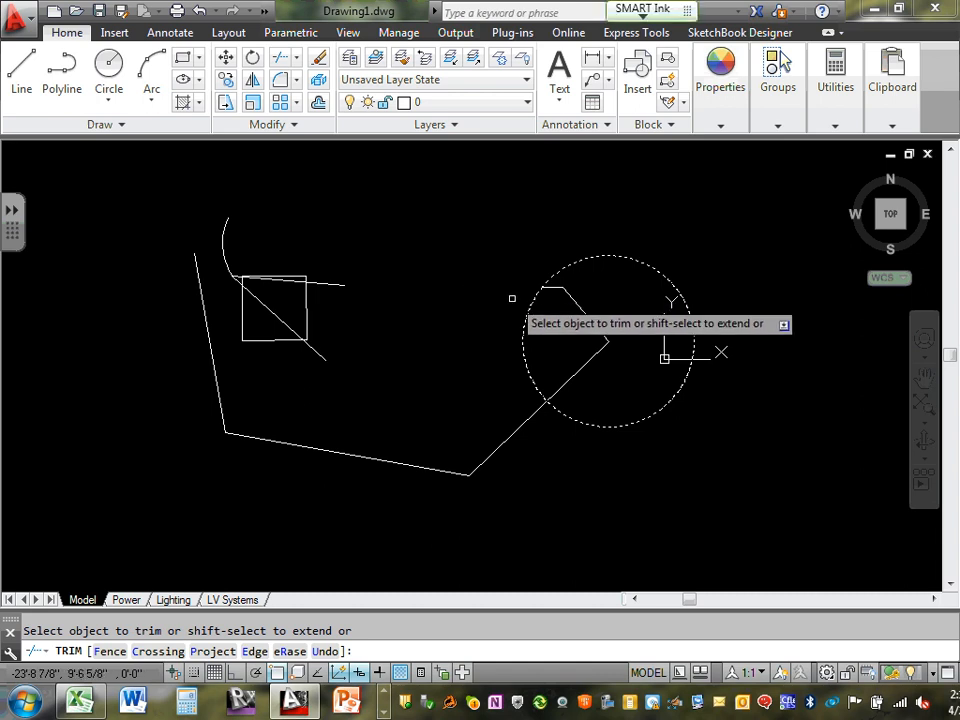
{"action": "key", "text": "Escape"}
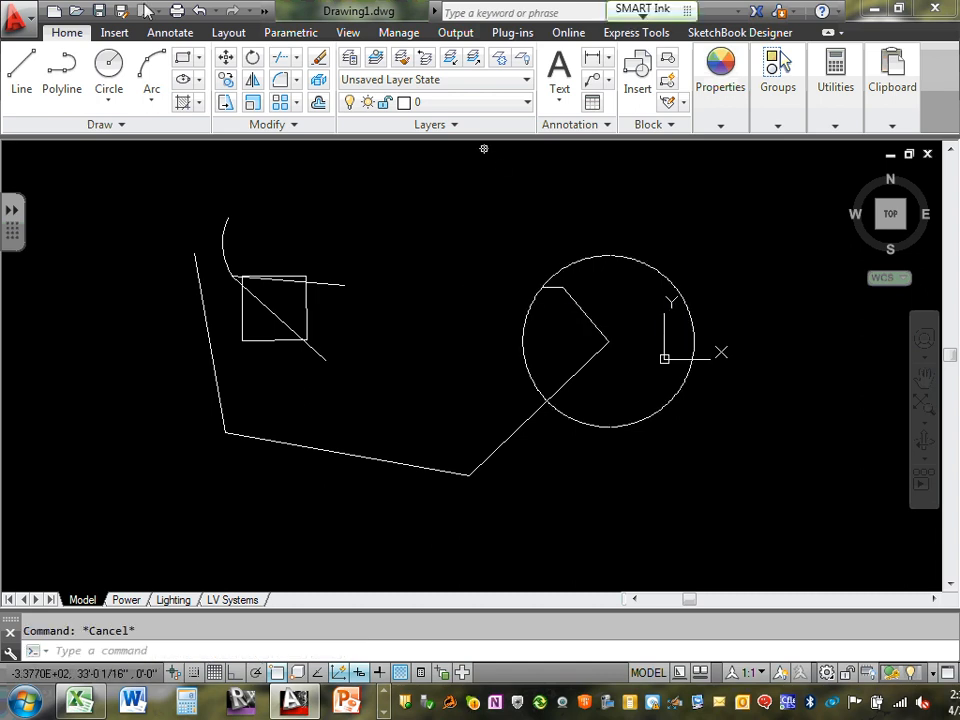
{"action": "left_click", "coordinate": [199, 11]}
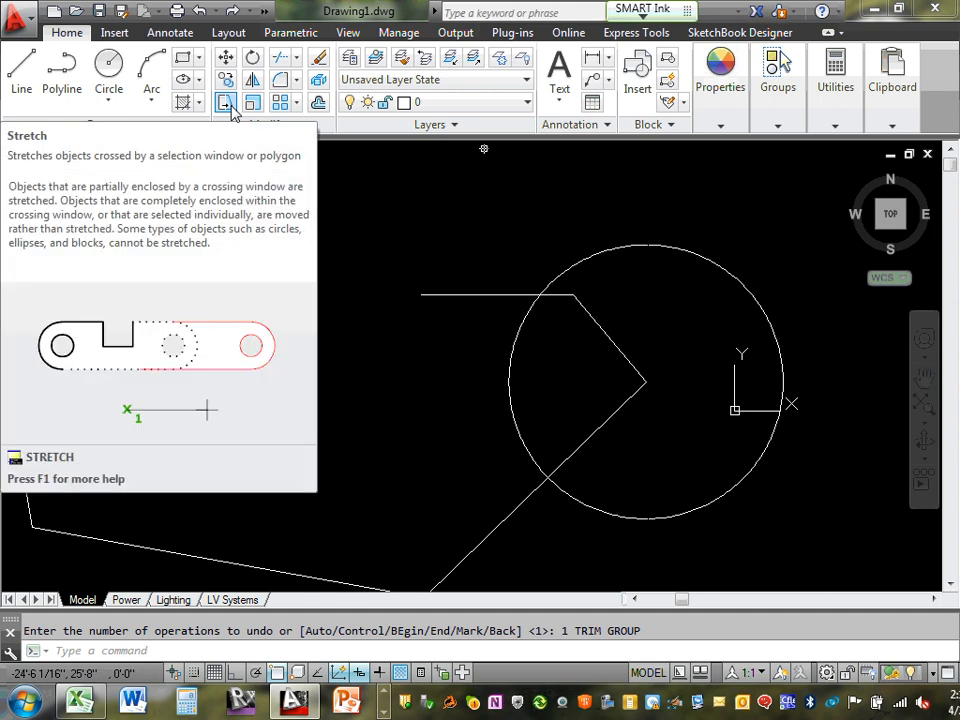
{"action": "key", "text": "Escape"}
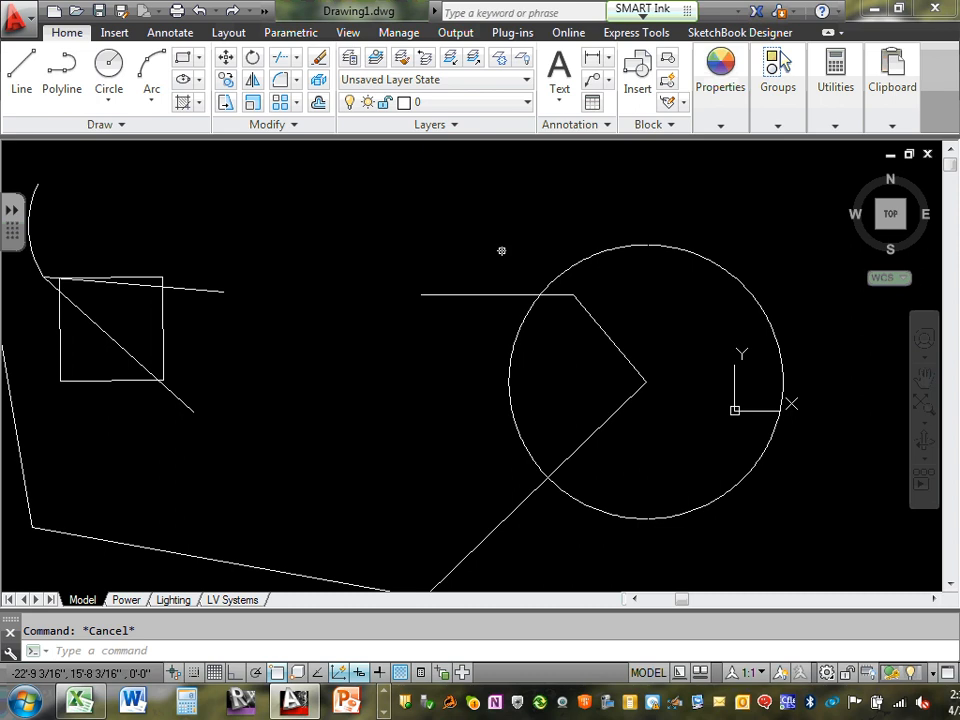
- Mark the circle's crossing with the horizontal segment in red ink, and trim away the polyline portions outside the circle using it as cutting edge
{"action": "left_click_drag", "start_coordinate": [527, 305], "coordinate": [544, 272]}
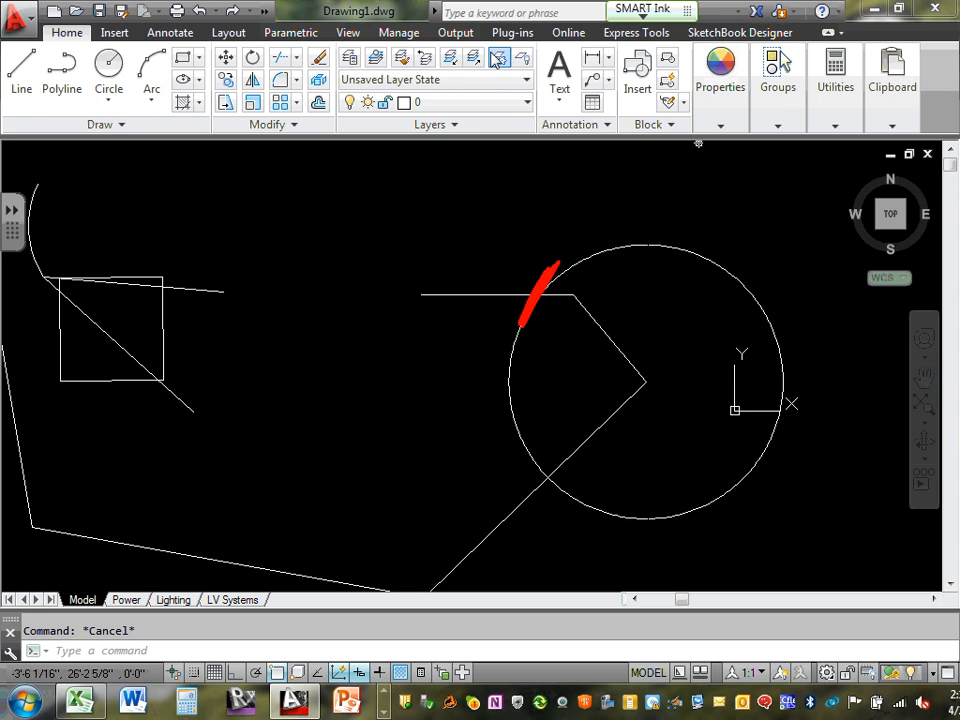
{"action": "left_click", "coordinate": [281, 62]}
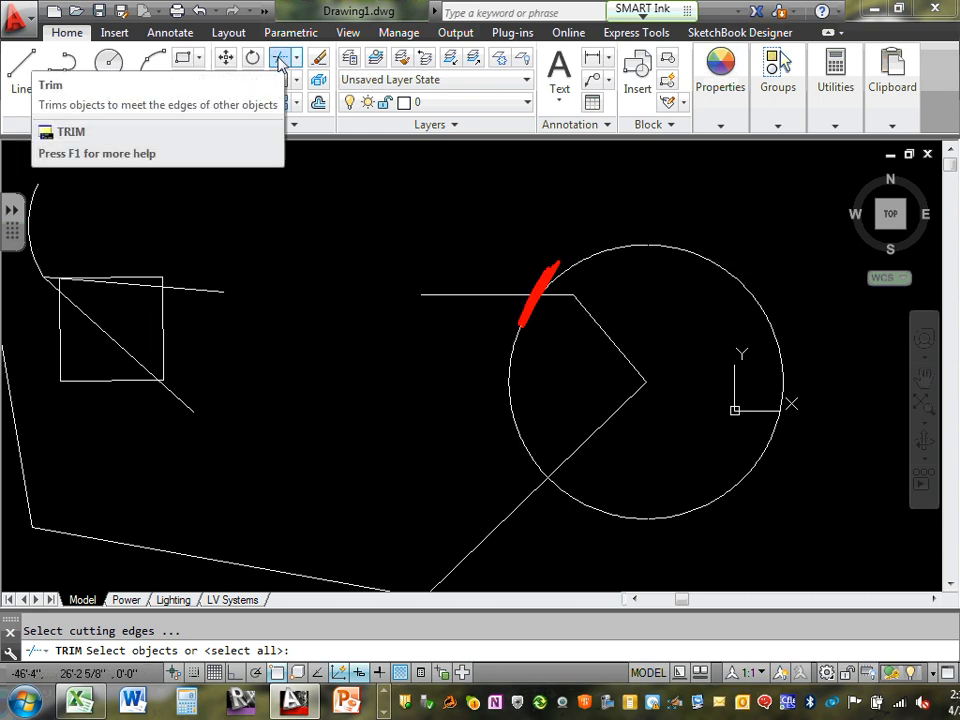
{"action": "left_click", "coordinate": [656, 245]}
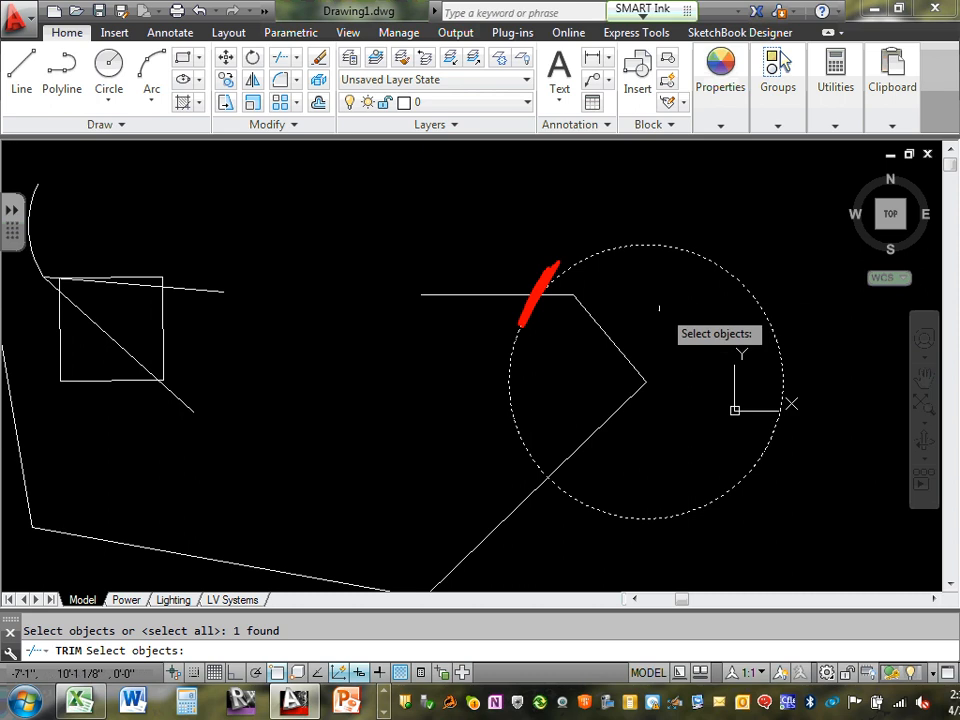
{"action": "key", "text": "Return"}
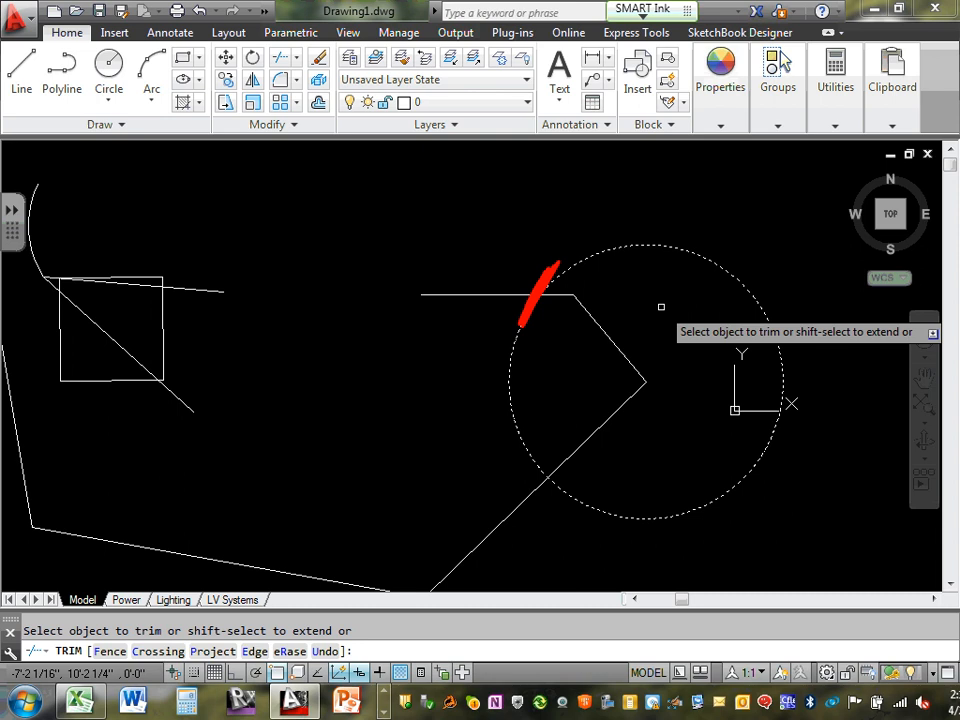
{"action": "left_click", "coordinate": [461, 295]}
{"action": "scroll", "coordinate": [461, 295], "scroll_direction": "down", "scroll_amount": 3}
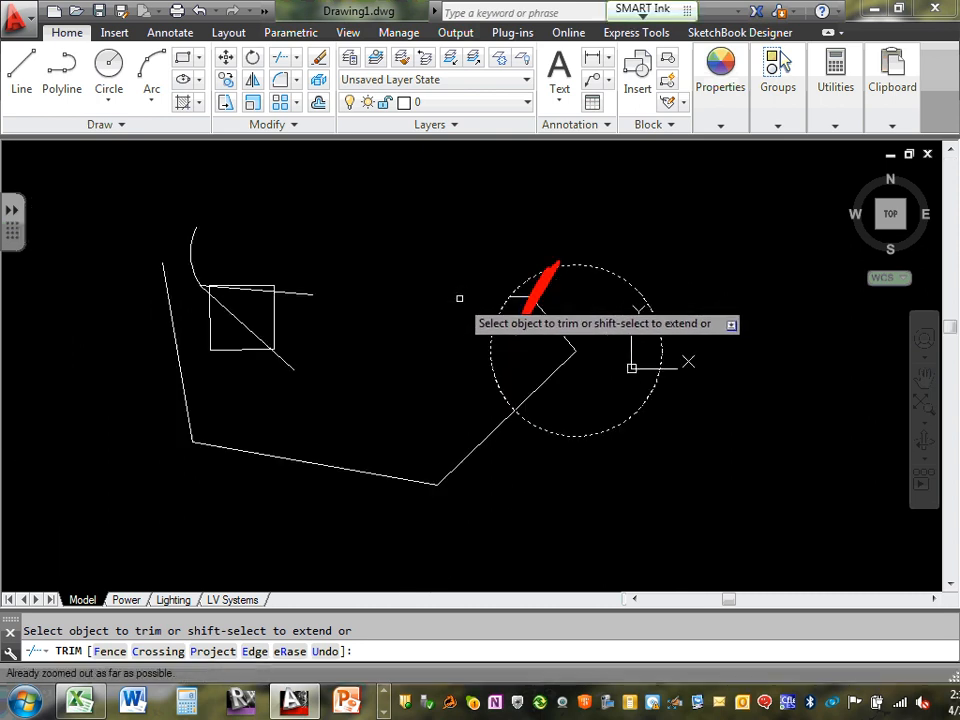
{"action": "left_click", "coordinate": [486, 436]}
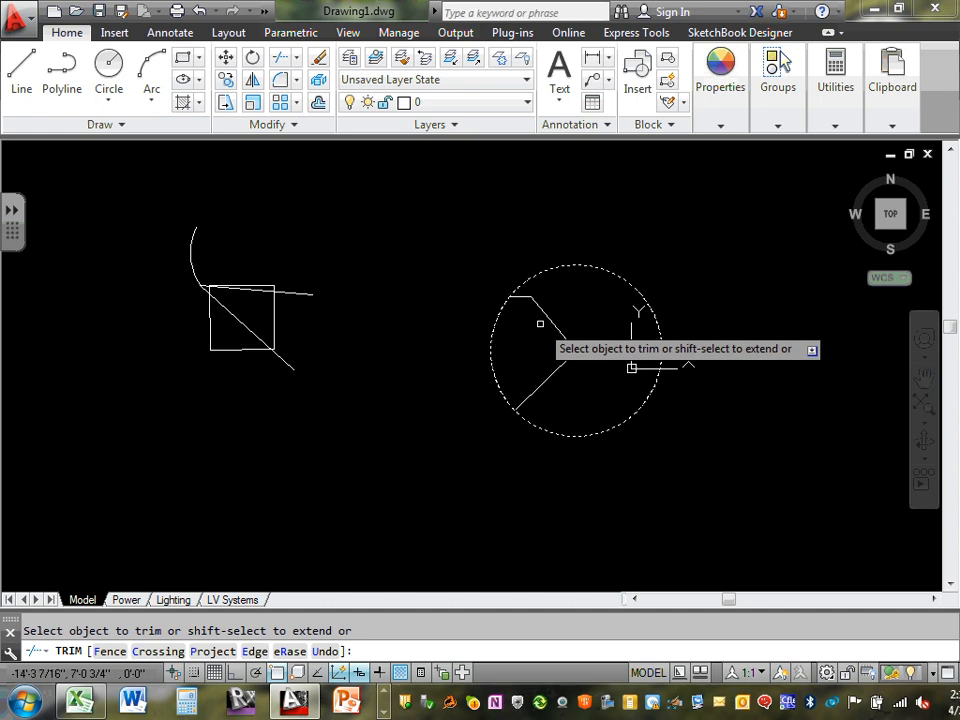
{"action": "left_click", "coordinate": [553, 315]}
{"action": "left_click", "coordinate": [553, 315]}
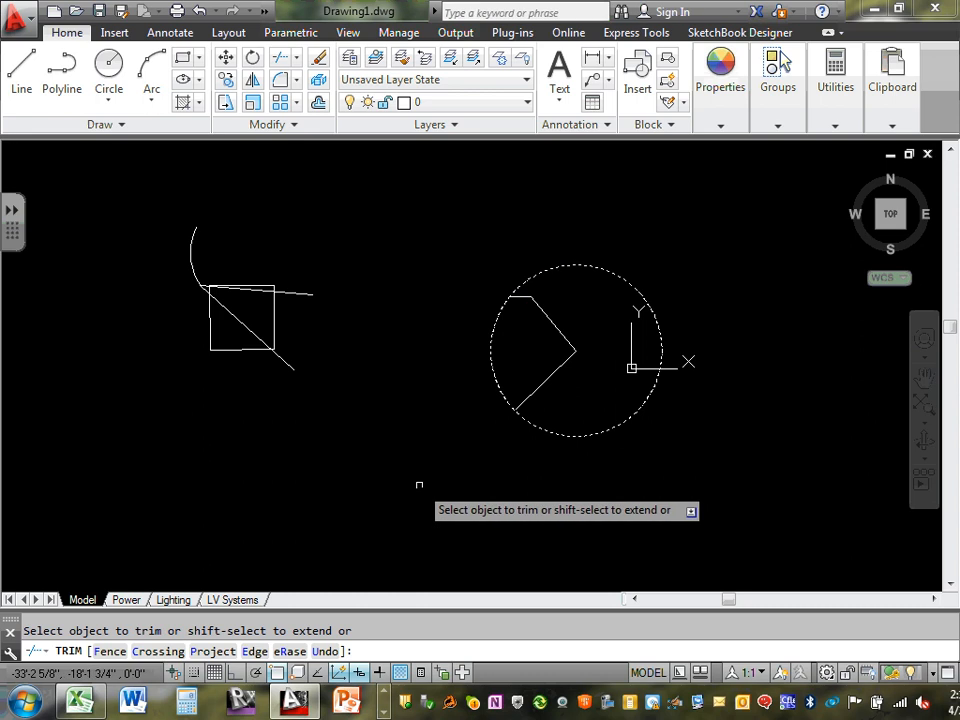
{"action": "left_click_drag", "start_coordinate": [557, 262], "coordinate": [523, 322]}
{"action": "right_click", "coordinate": [442, 410]}
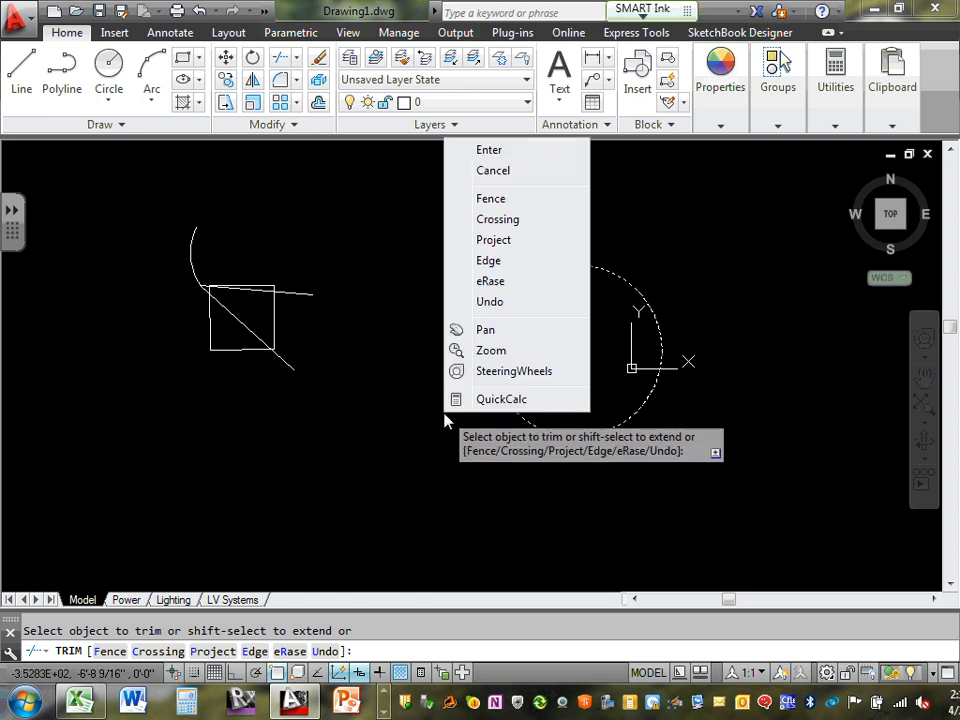
{"action": "left_click", "coordinate": [497, 152]}
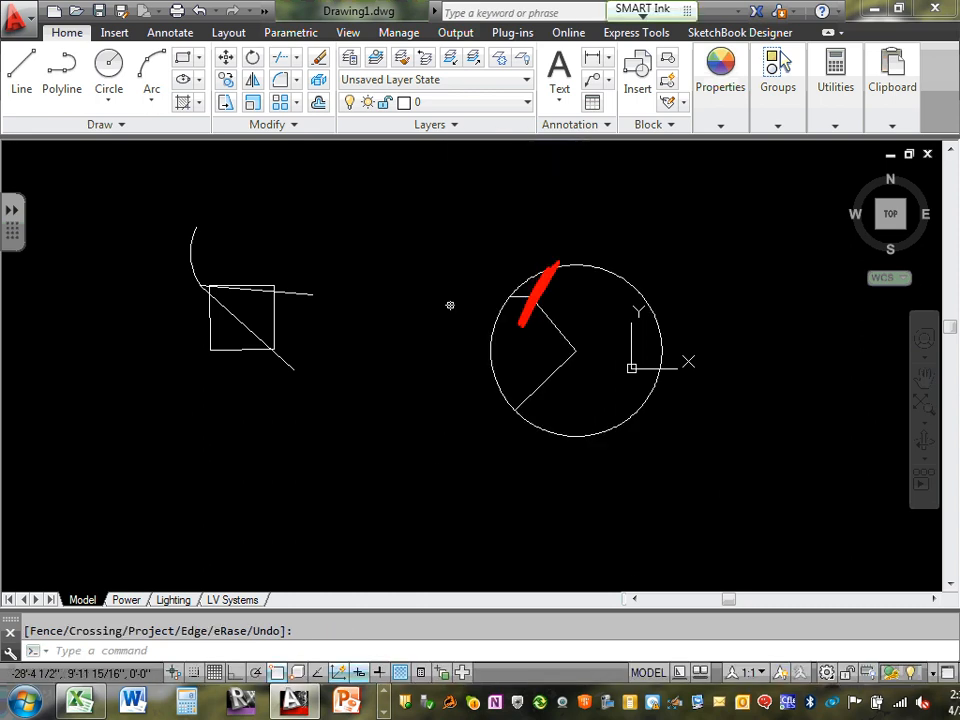
{"action": "key", "text": "Escape"}
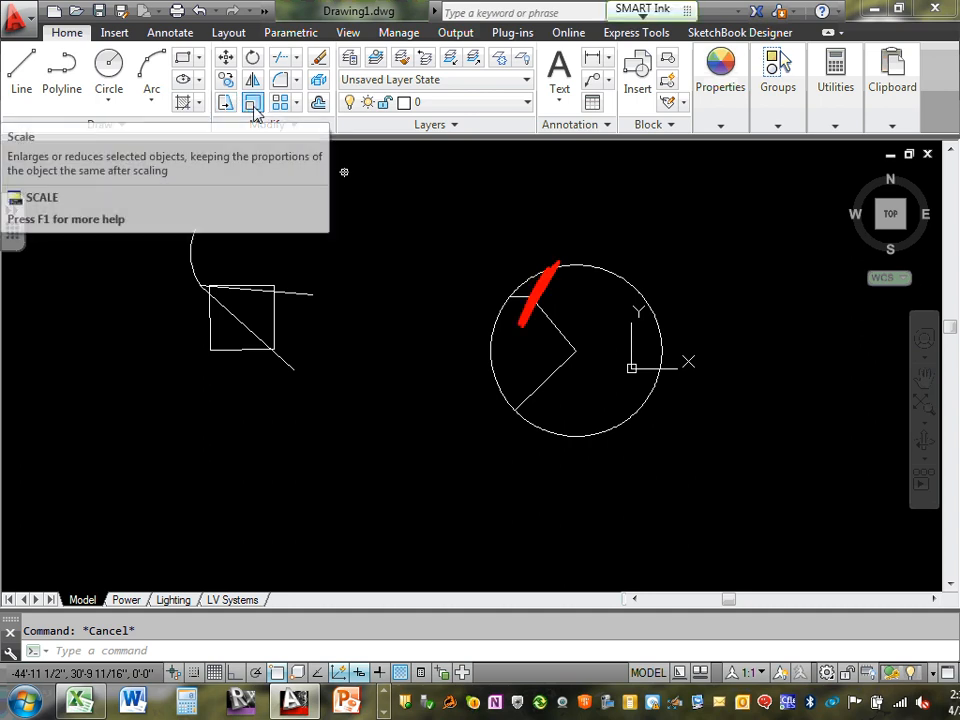
- Scale the circle and the polyline inside it by a factor of 2 about the circle's centre
{"action": "left_click", "coordinate": [253, 104]}
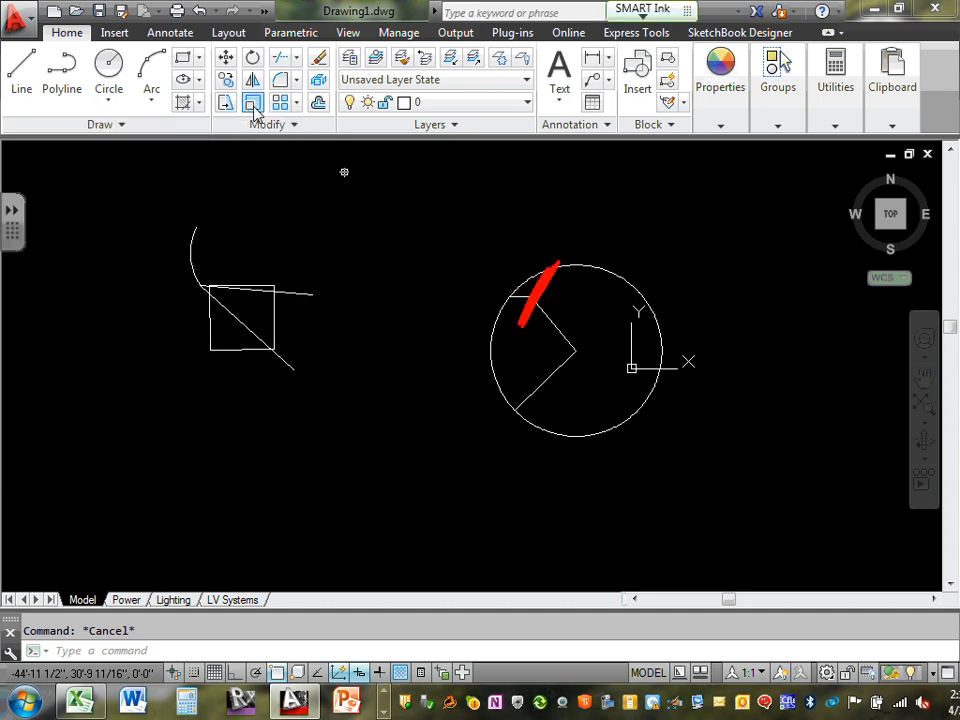
{"action": "scroll", "coordinate": [430, 265], "scroll_direction": "down", "scroll_amount": 2}
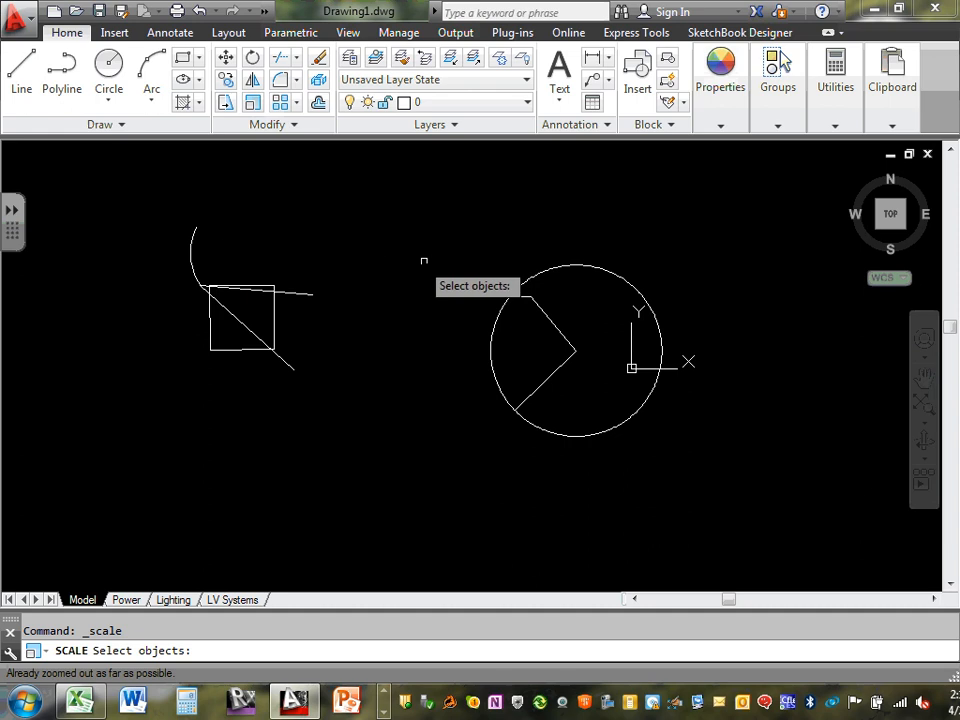
{"action": "left_click", "coordinate": [446, 216]}
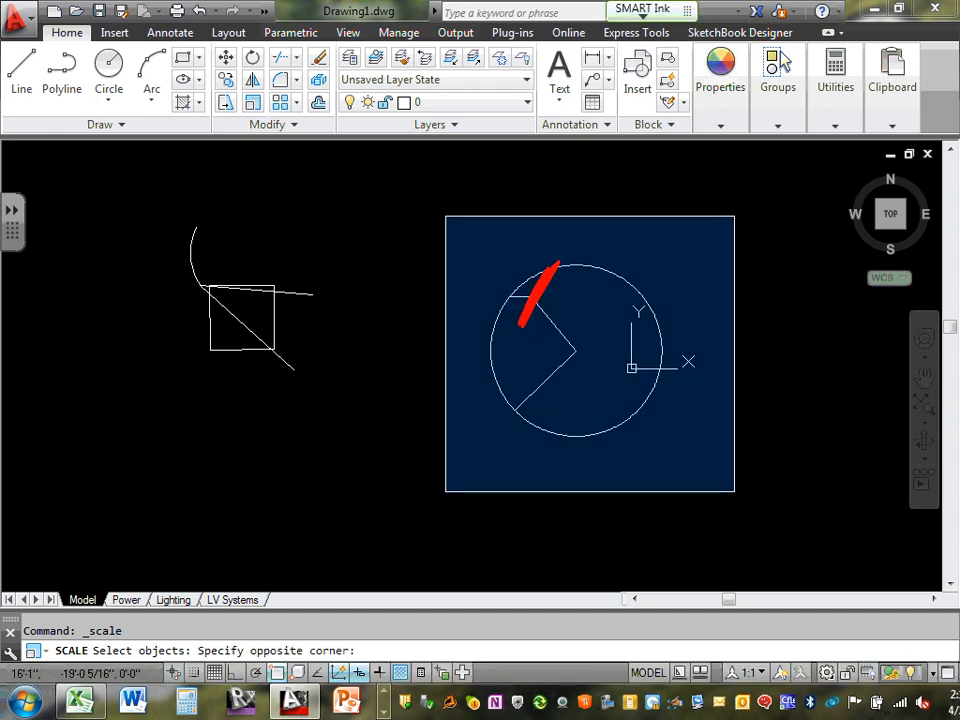
{"action": "left_click", "coordinate": [734, 491]}
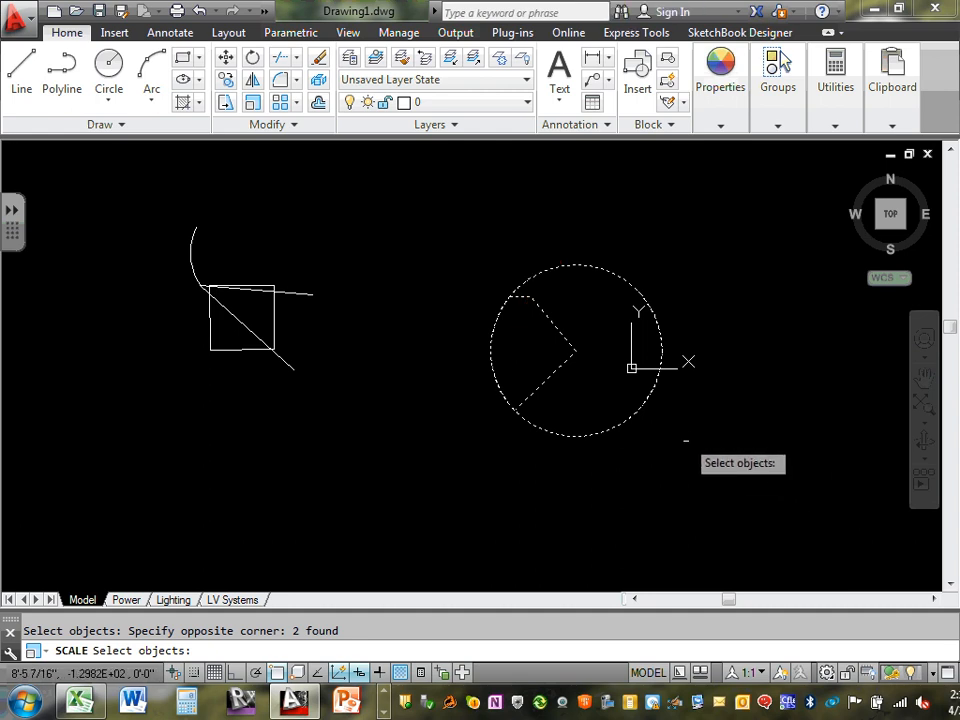
{"action": "key", "text": "Return"}
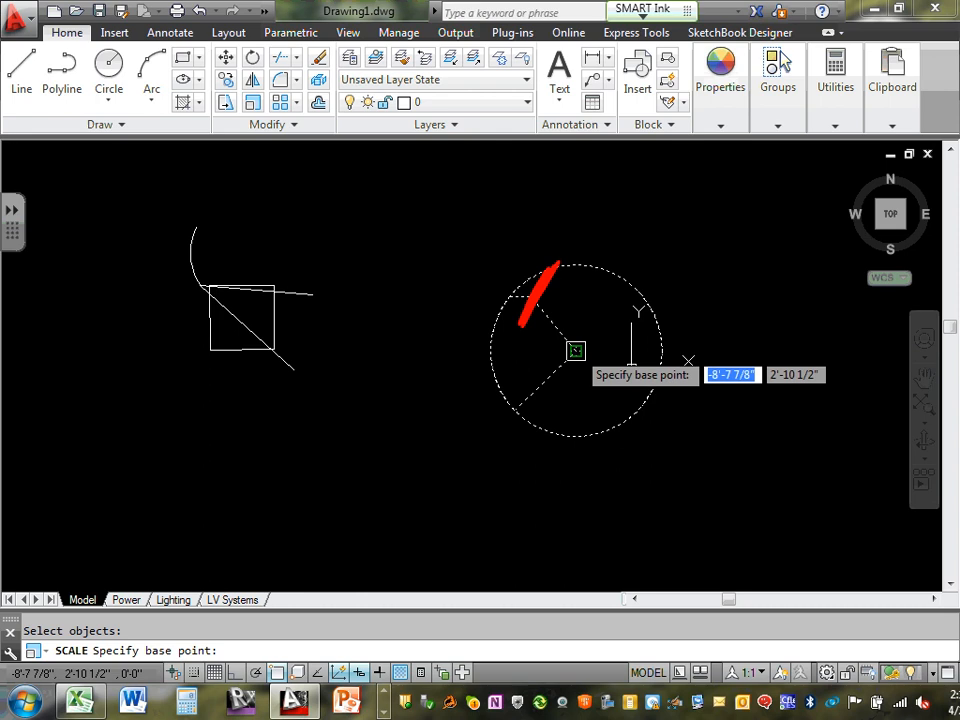
{"action": "left_click", "coordinate": [576, 350]}
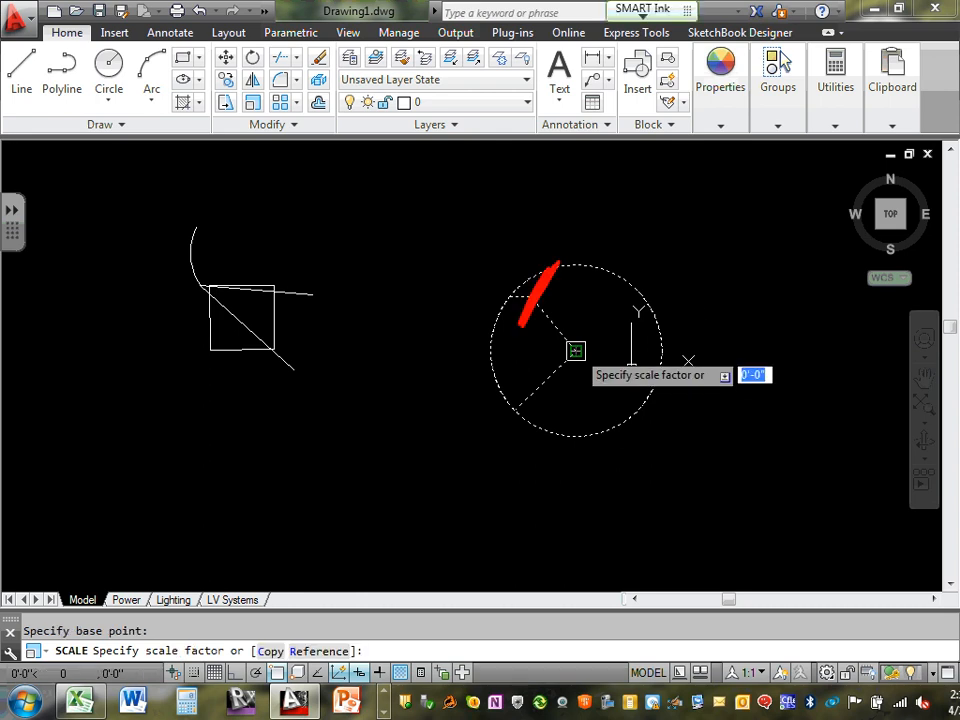
{"action": "scroll", "coordinate": [550, 356], "scroll_direction": "down", "scroll_amount": 2}
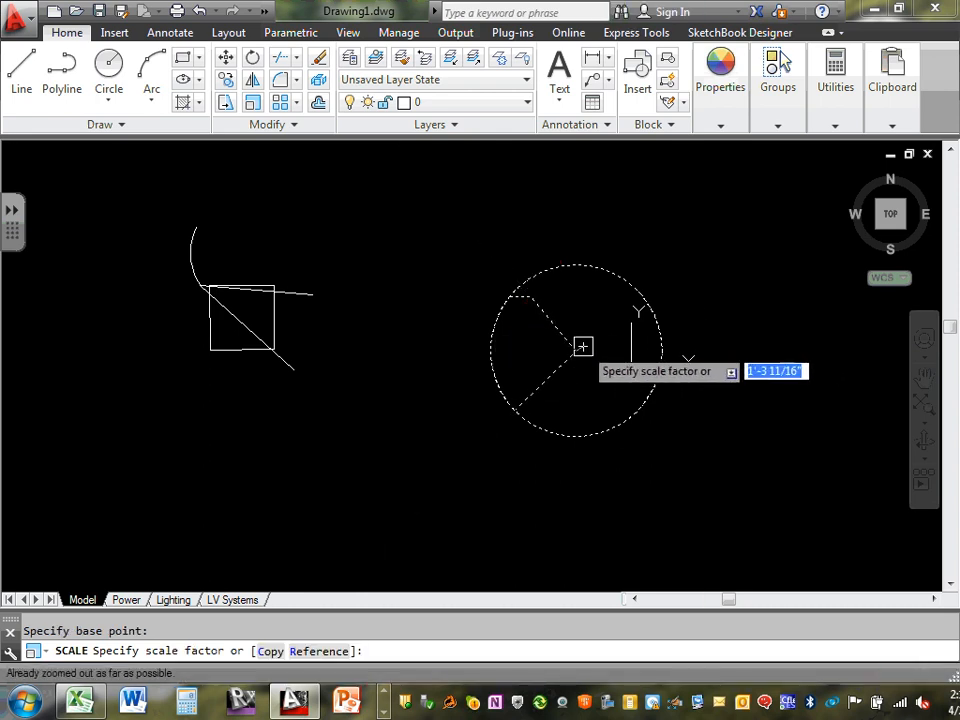
{"action": "scroll", "coordinate": [581, 350], "scroll_direction": "up", "scroll_amount": 5}
{"action": "scroll", "coordinate": [581, 352], "scroll_direction": "down", "scroll_amount": 5}
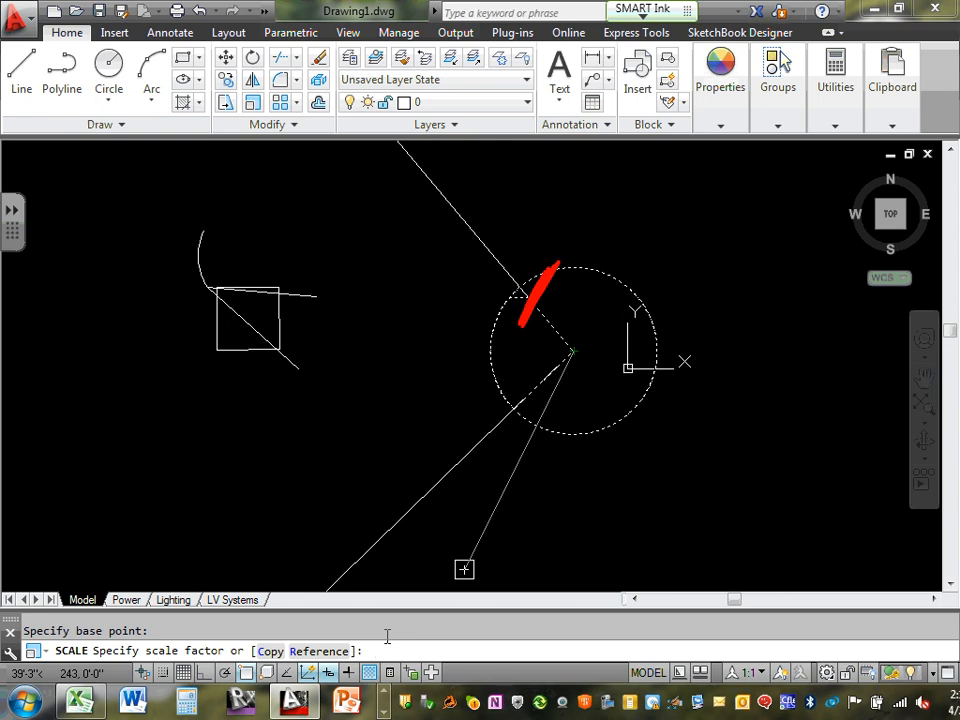
{"action": "type", "text": "2"}
{"action": "key", "text": "Return"}
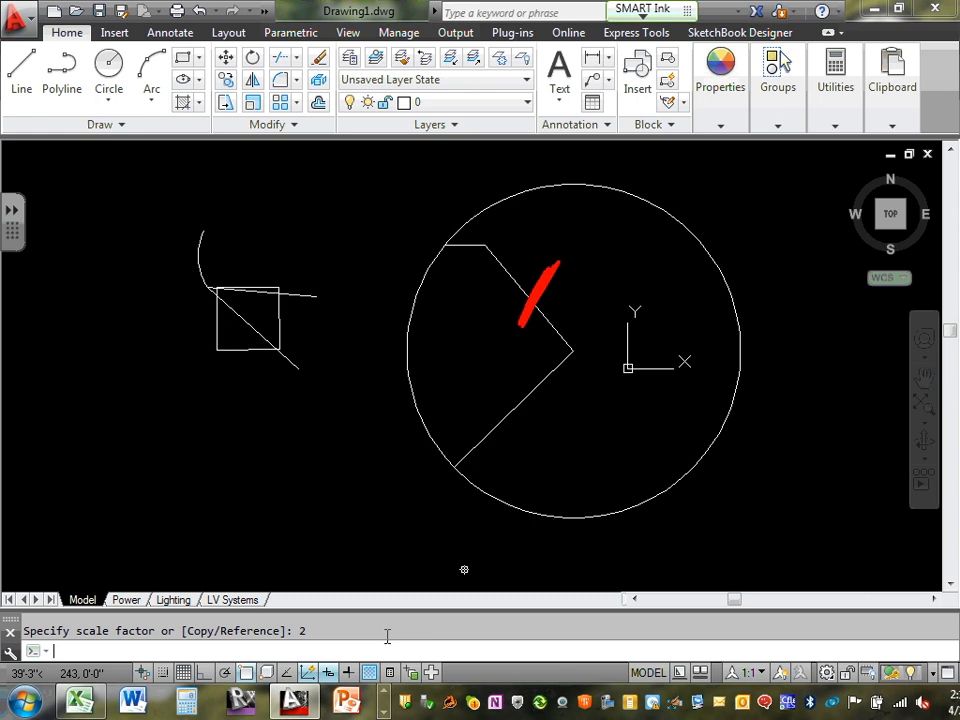
{"action": "left_click", "coordinate": [288, 125]}
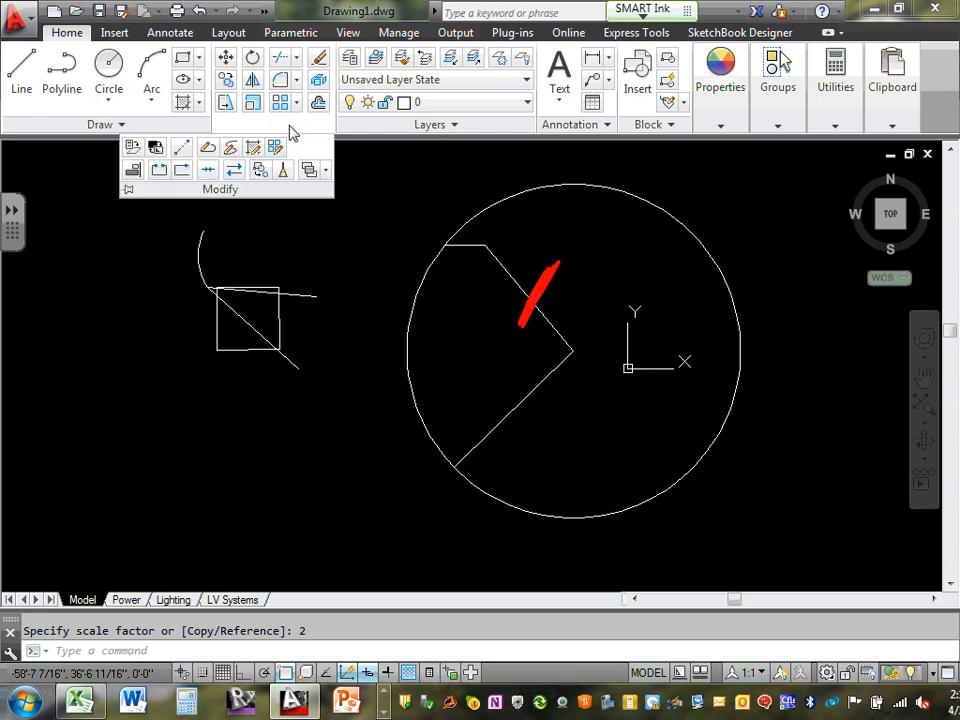
{"action": "left_click", "coordinate": [367, 185]}
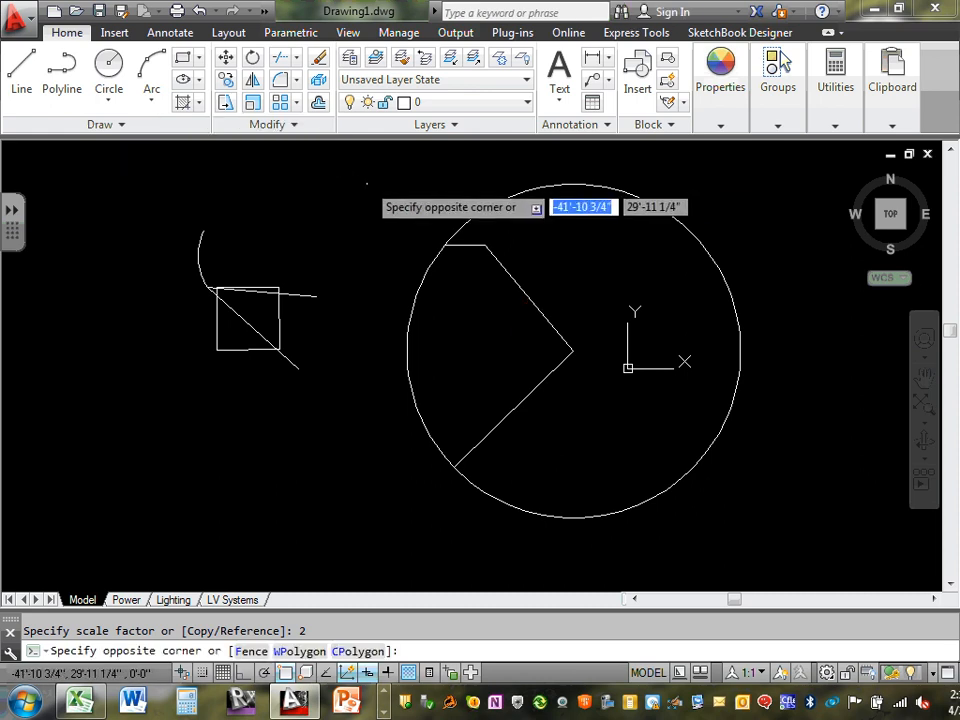
{"action": "key", "text": "Escape"}
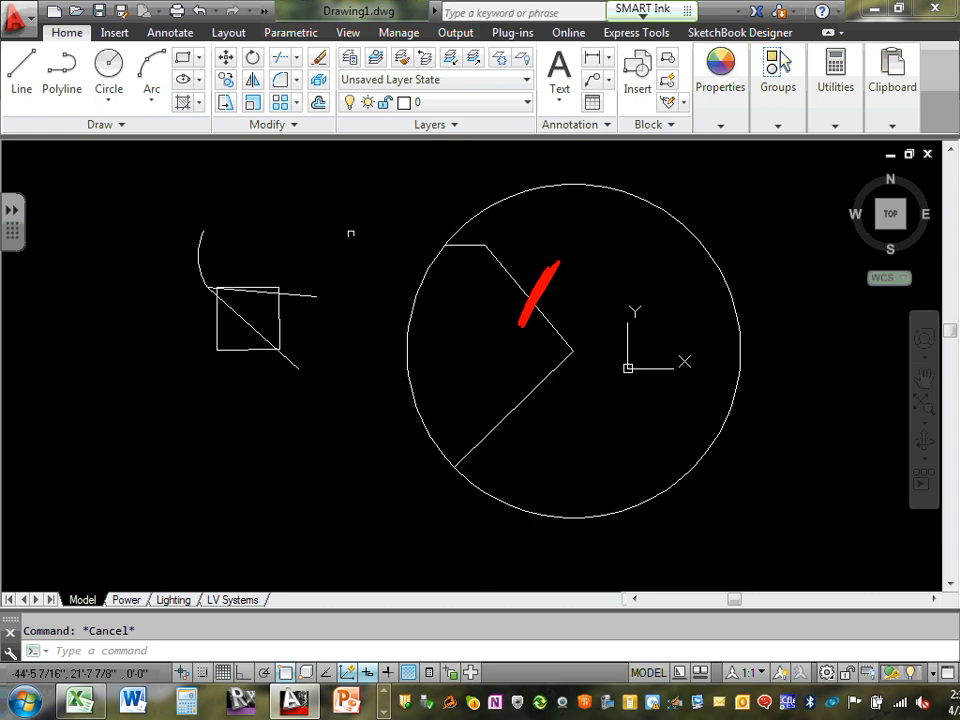
- Delete the polyline inside the large circle
{"action": "left_click", "coordinate": [496, 264]}
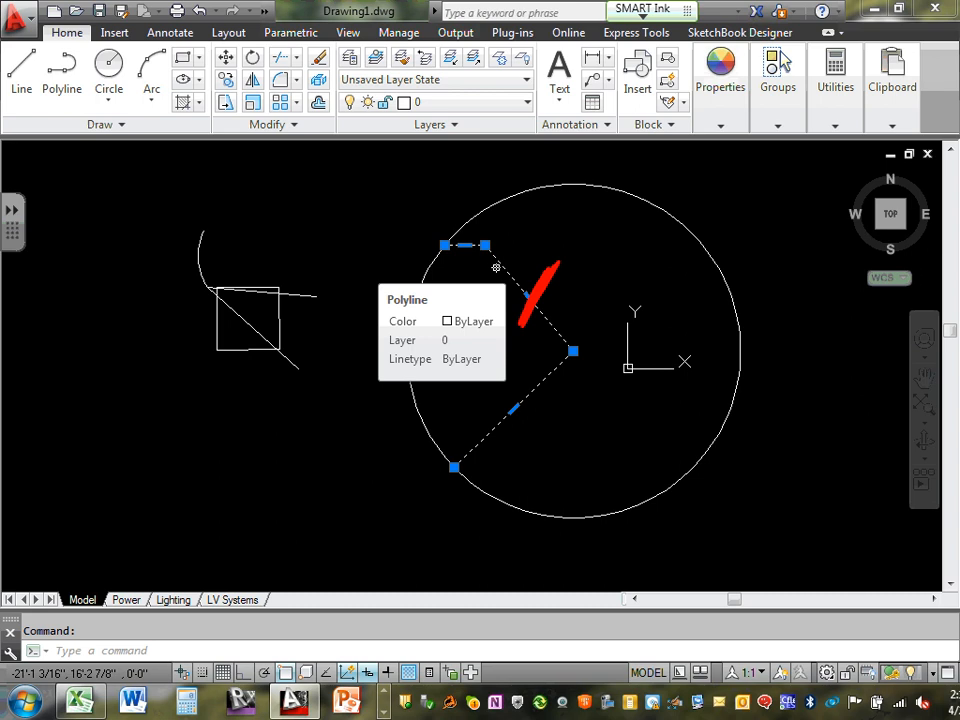
{"action": "key", "text": "Delete"}
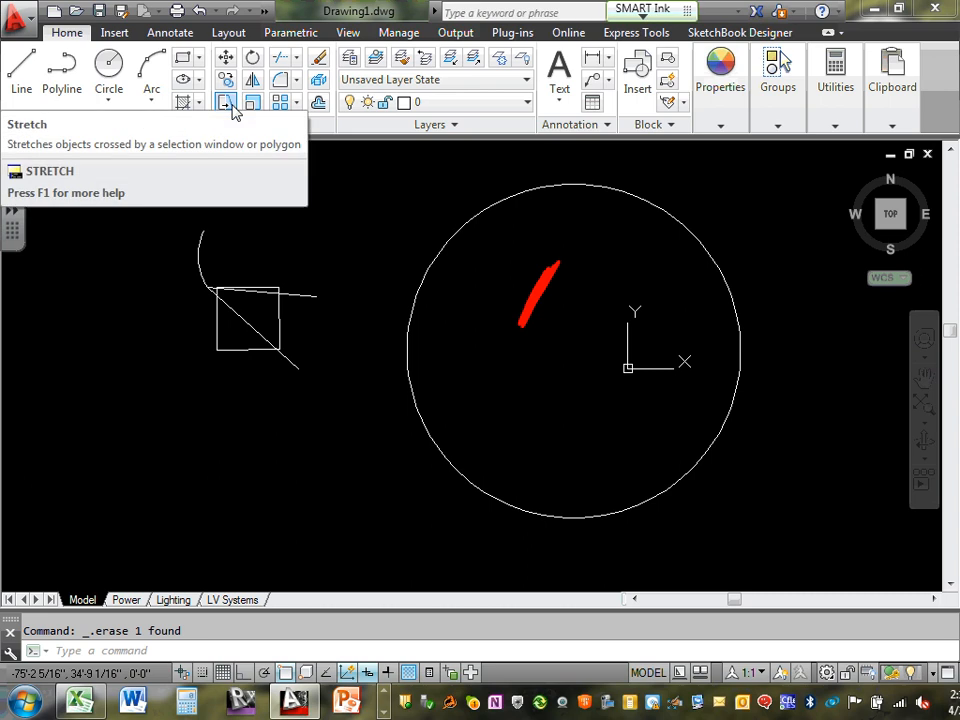
{"action": "left_click", "coordinate": [294, 130]}
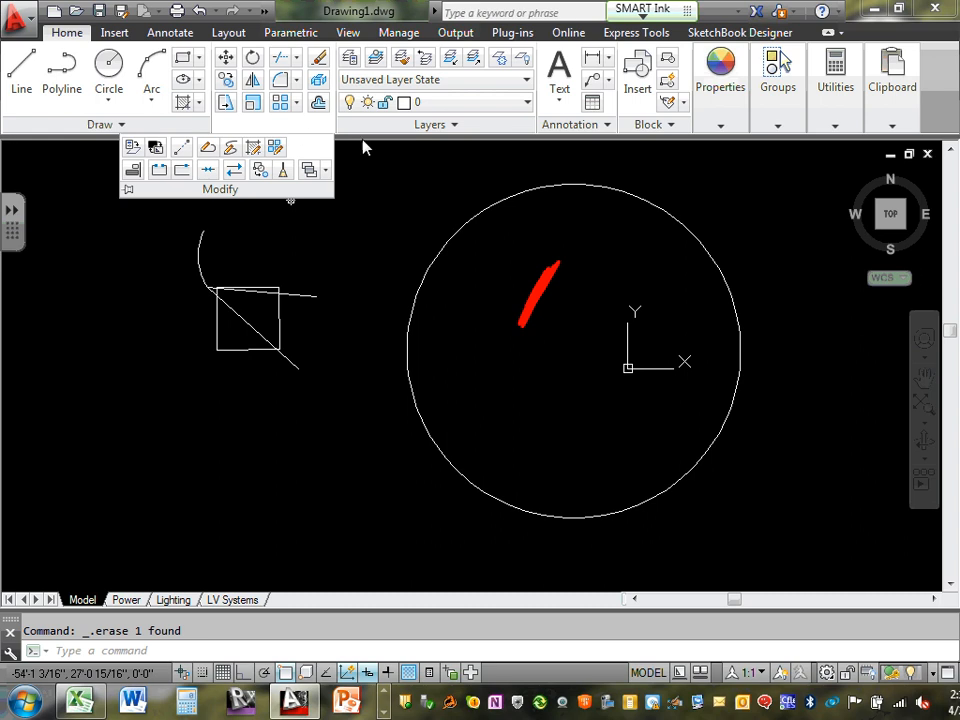
{"action": "key", "text": "Escape"}
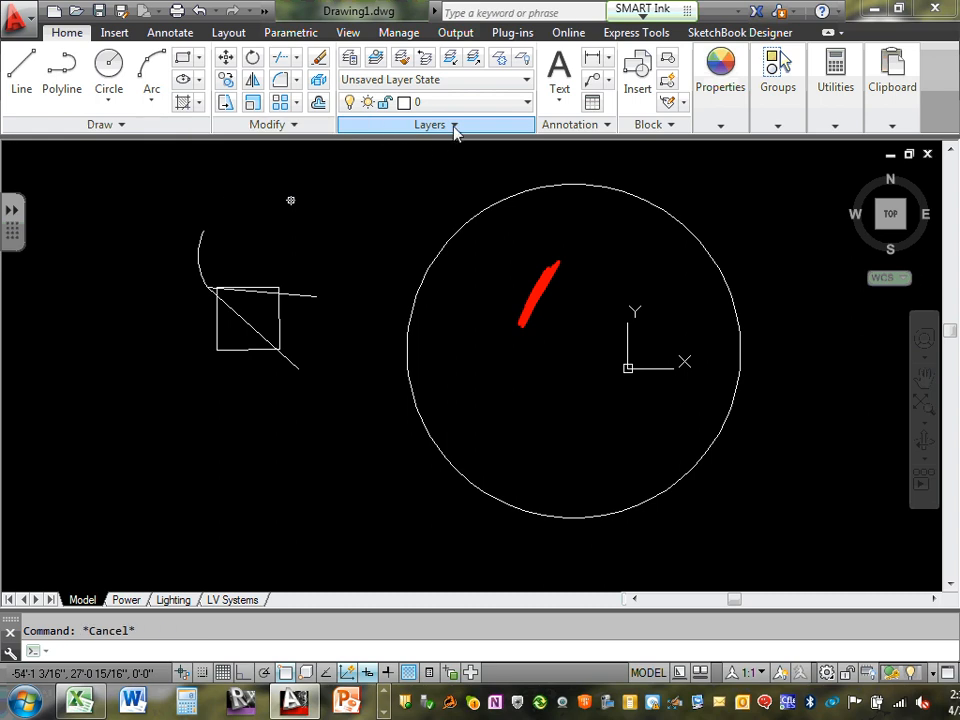
{"action": "left_click", "coordinate": [455, 127]}
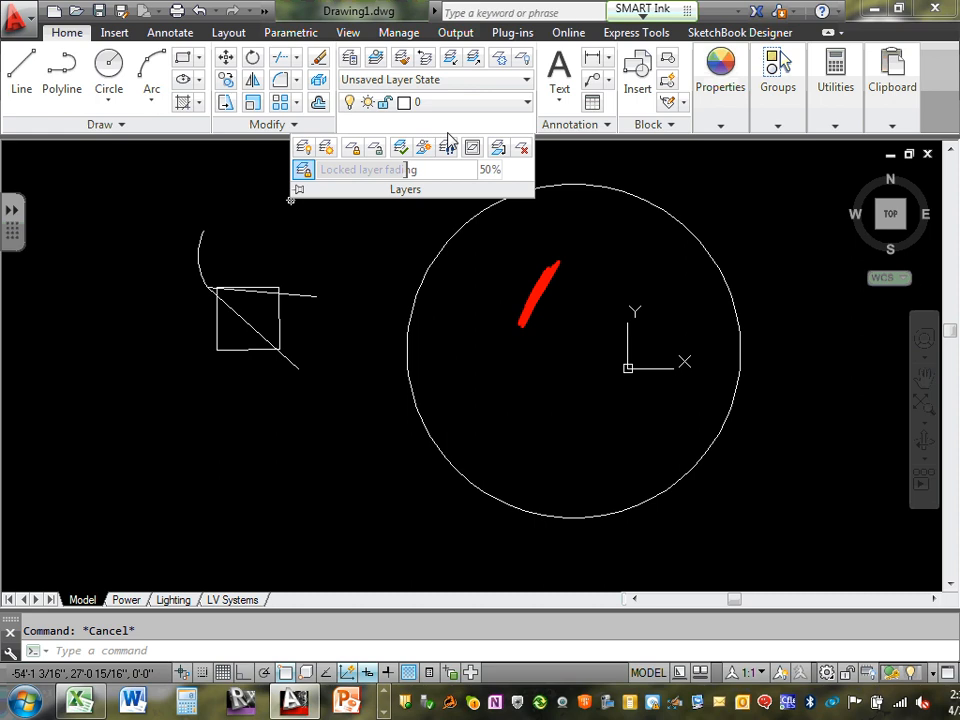
{"action": "left_click", "coordinate": [346, 262]}
{"action": "left_click_drag", "start_coordinate": [556, 264], "coordinate": [520, 324]}
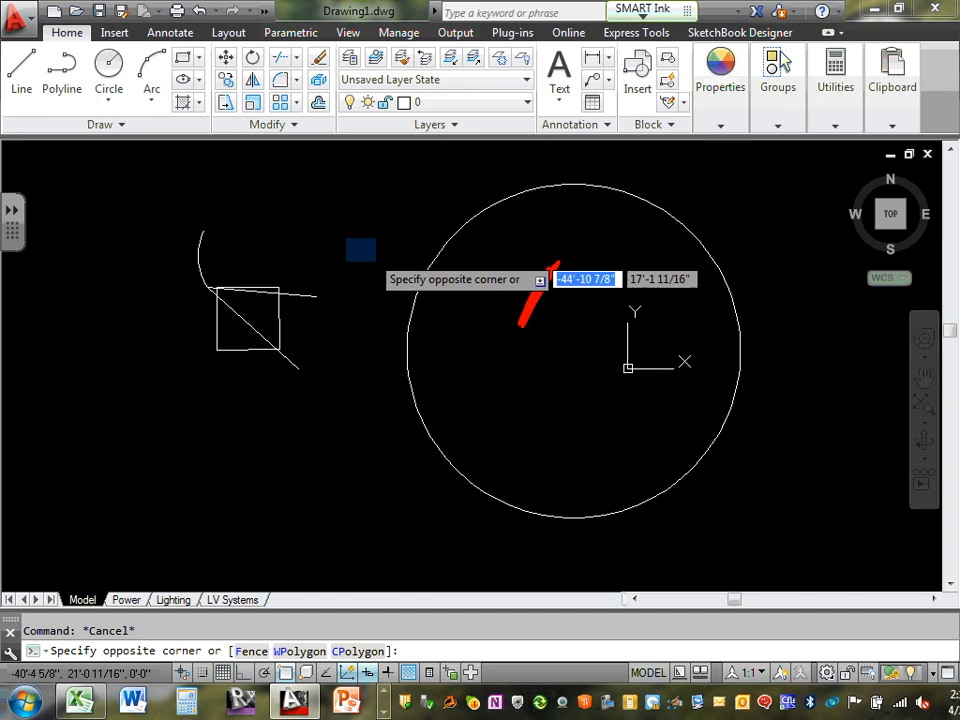
{"action": "left_click", "coordinate": [527, 103]}
{"action": "left_click", "coordinate": [527, 105]}
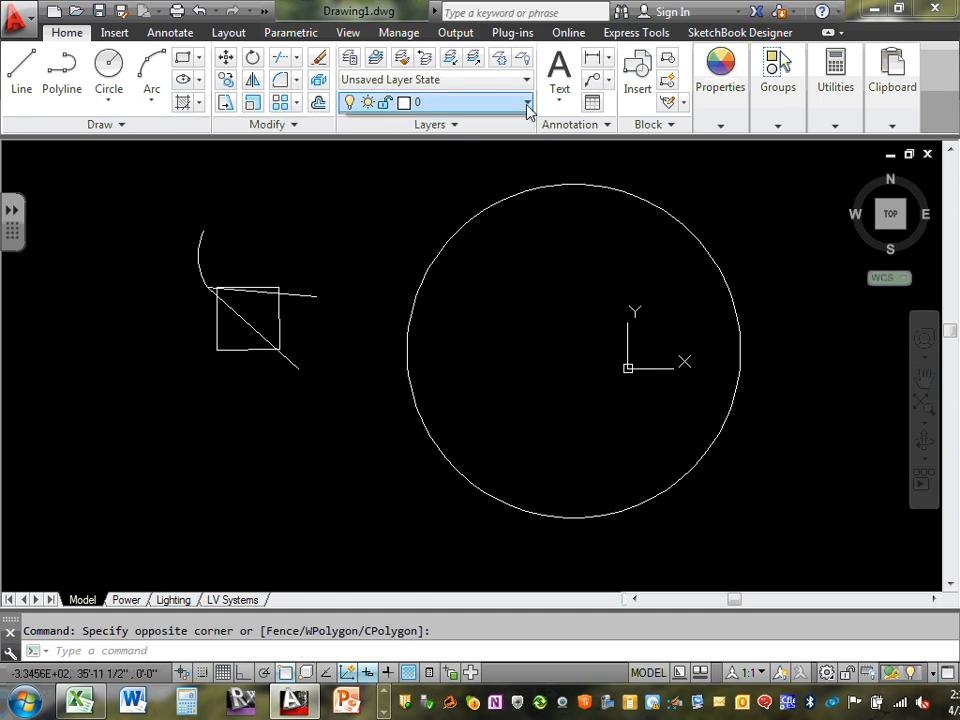
{"action": "left_click", "coordinate": [527, 104]}
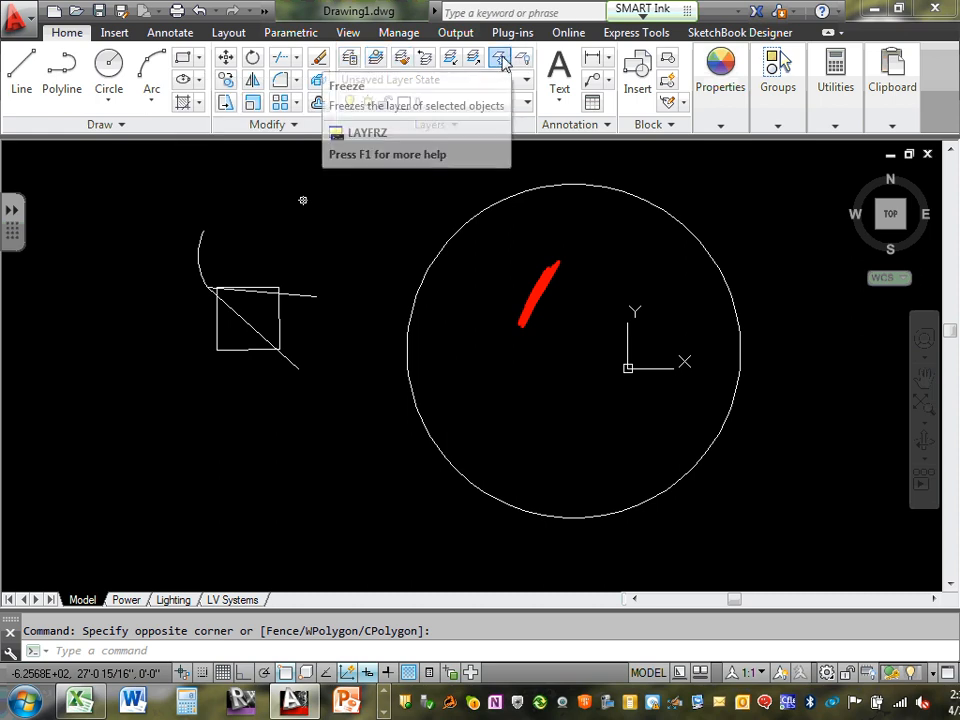
- Open the layer properties manager and create a new layer named Power
{"action": "left_click", "coordinate": [349, 59]}
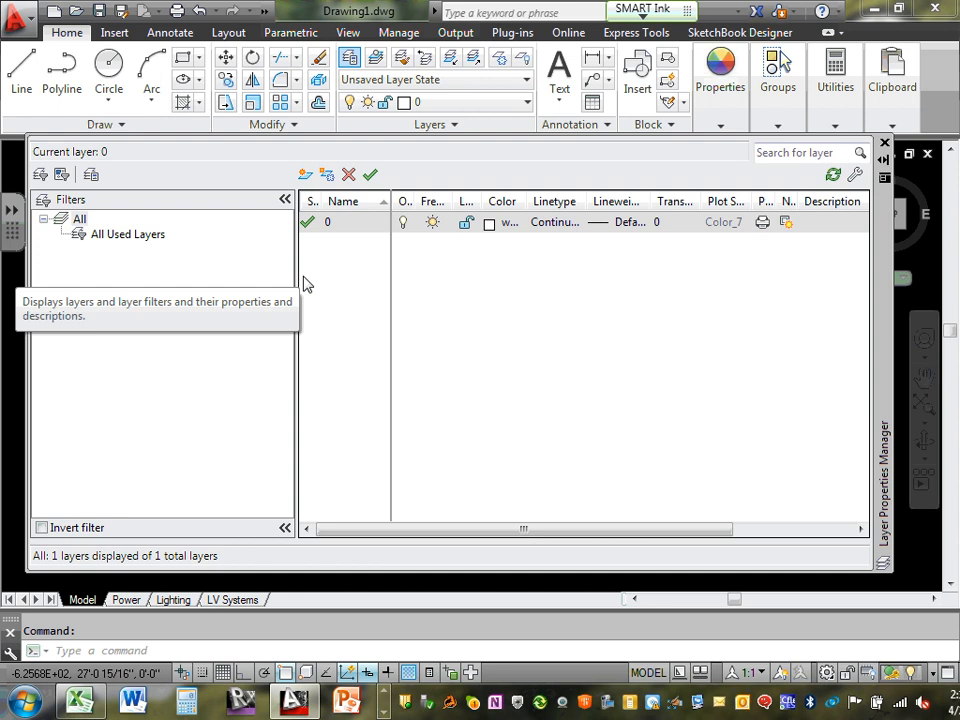
{"action": "left_click", "coordinate": [306, 176]}
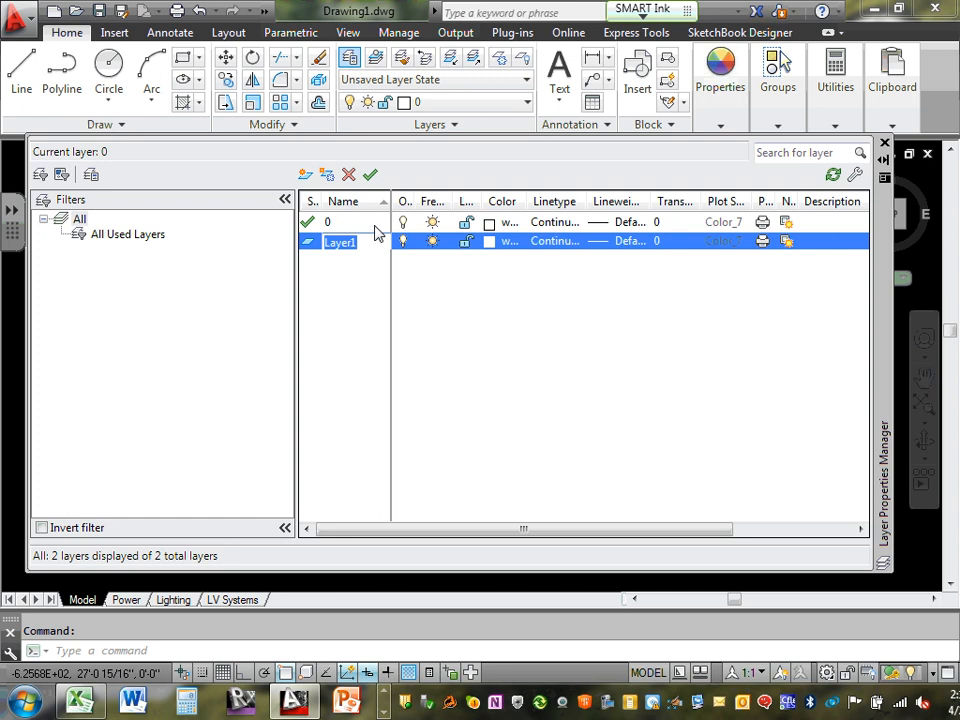
{"action": "type", "text": "Chad"}
{"action": "key", "text": "BackSpace"}
{"action": "key", "text": "BackSpace"}
{"action": "key", "text": "BackSpace"}
{"action": "key", "text": "BackSpace"}
{"action": "type", "text": "Power"}
- Set the Power layer's color to red (index color 1)
{"action": "left_click", "coordinate": [505, 253]}
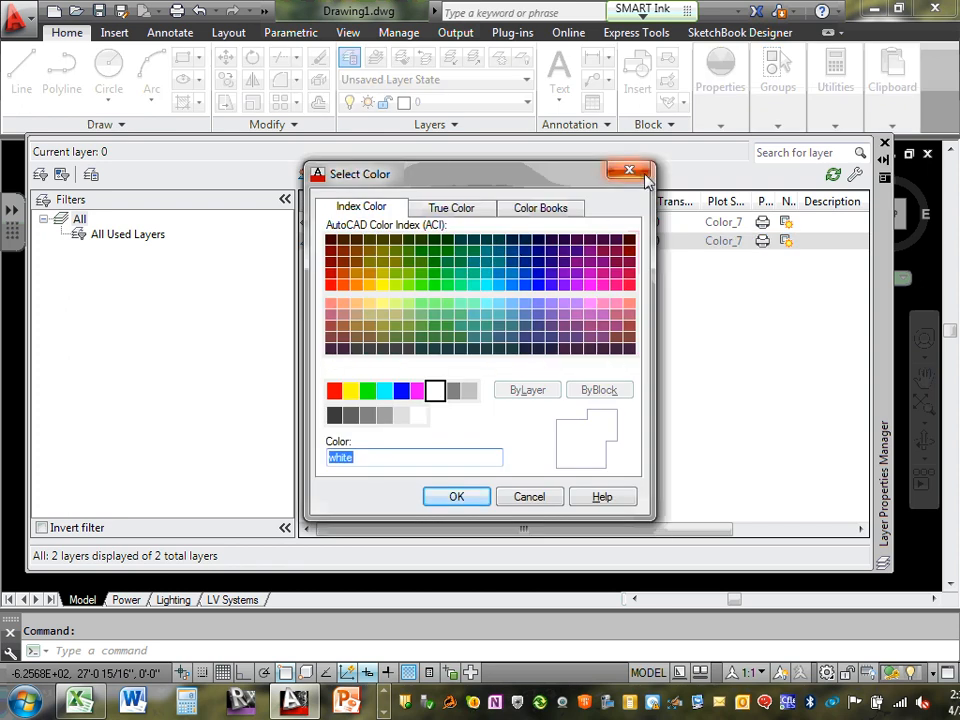
{"action": "left_click", "coordinate": [638, 176]}
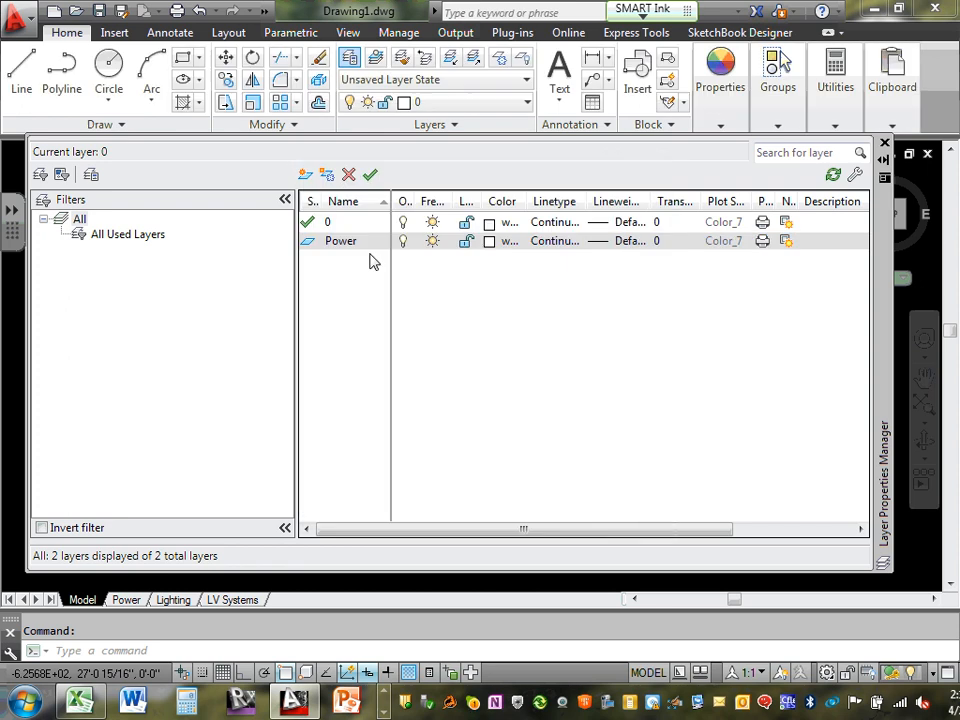
{"action": "left_click", "coordinate": [503, 249]}
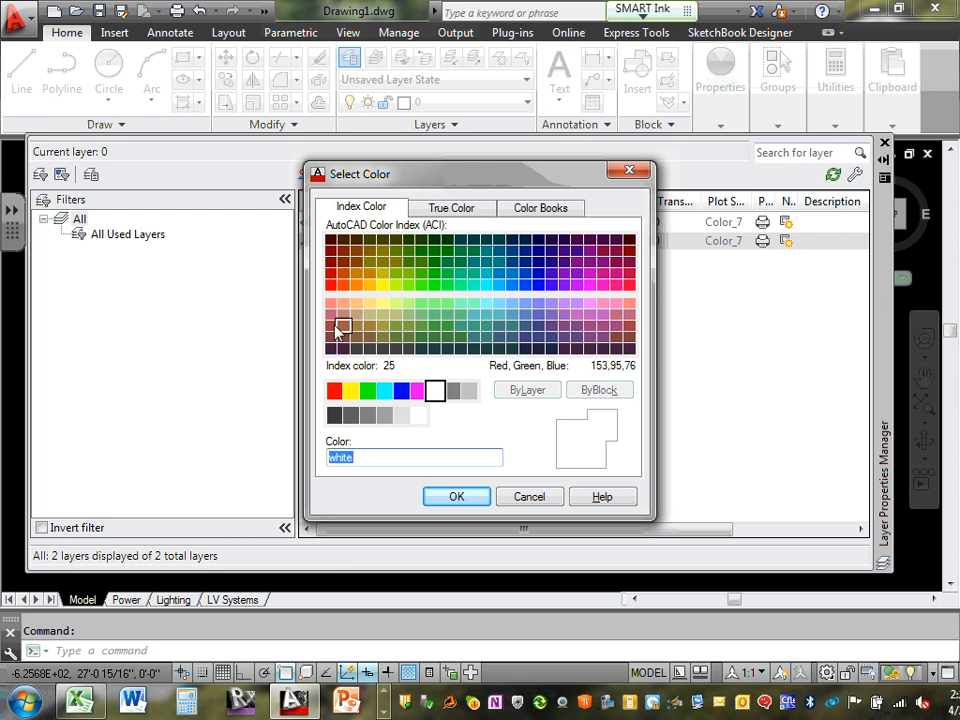
{"action": "left_click", "coordinate": [334, 392]}
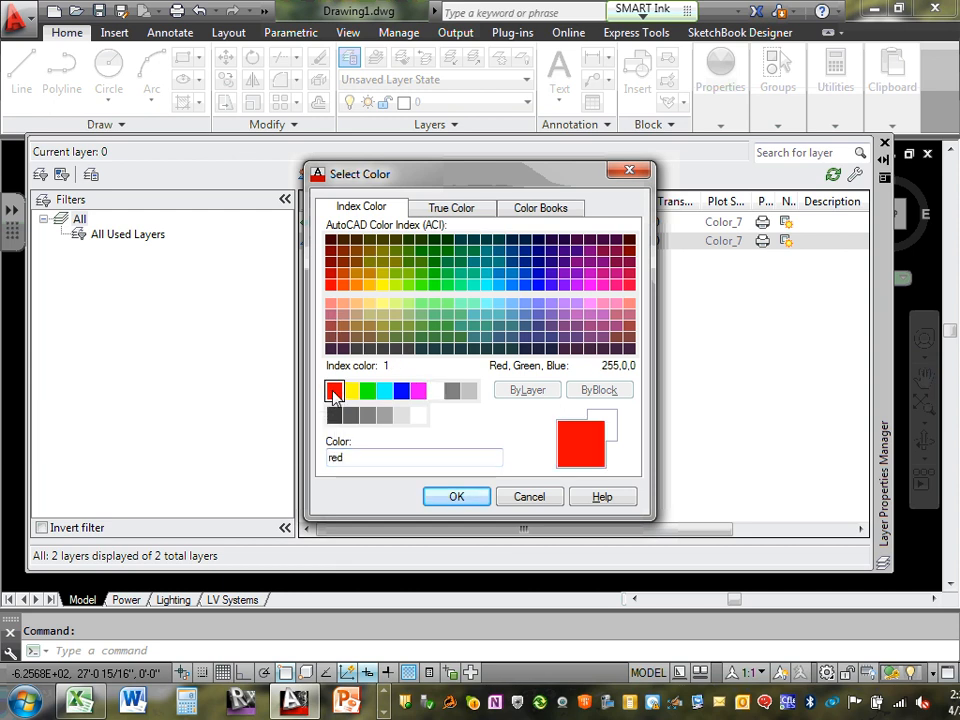
{"action": "left_click", "coordinate": [475, 497]}
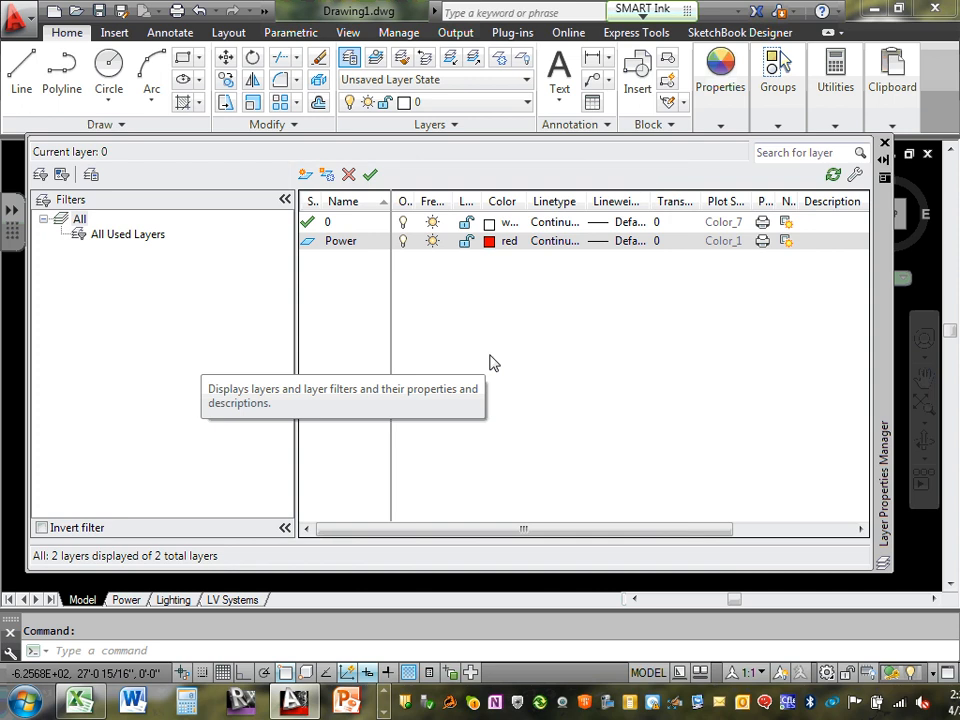
- Examine the loaded linetypes available for the Power layer, and switch the layer's plotting off and back on
{"action": "left_click", "coordinate": [558, 242]}
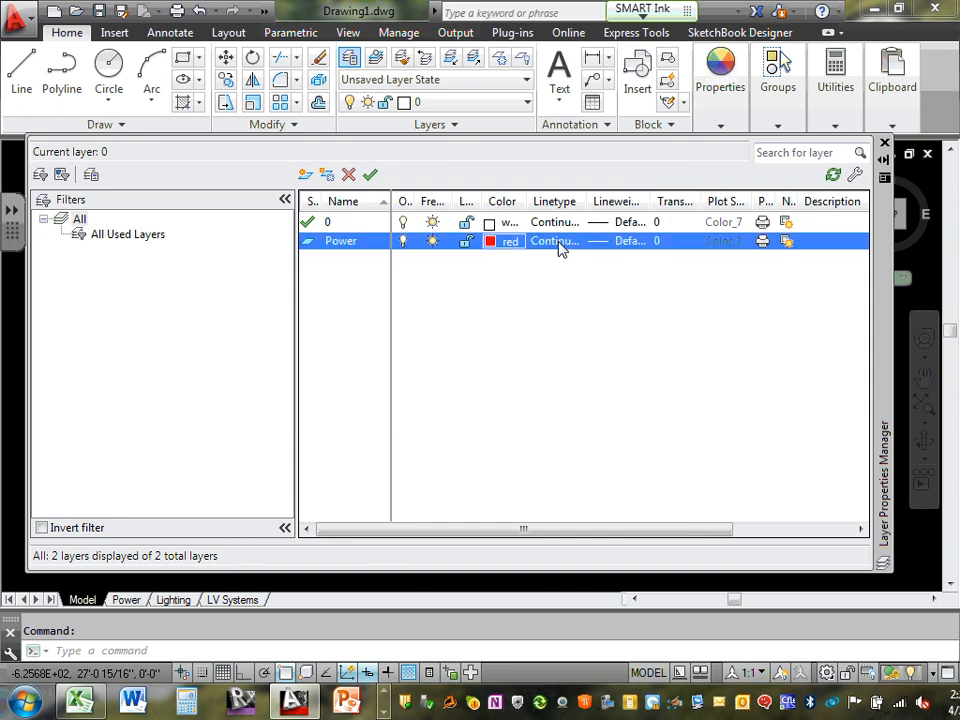
{"action": "left_click", "coordinate": [558, 245]}
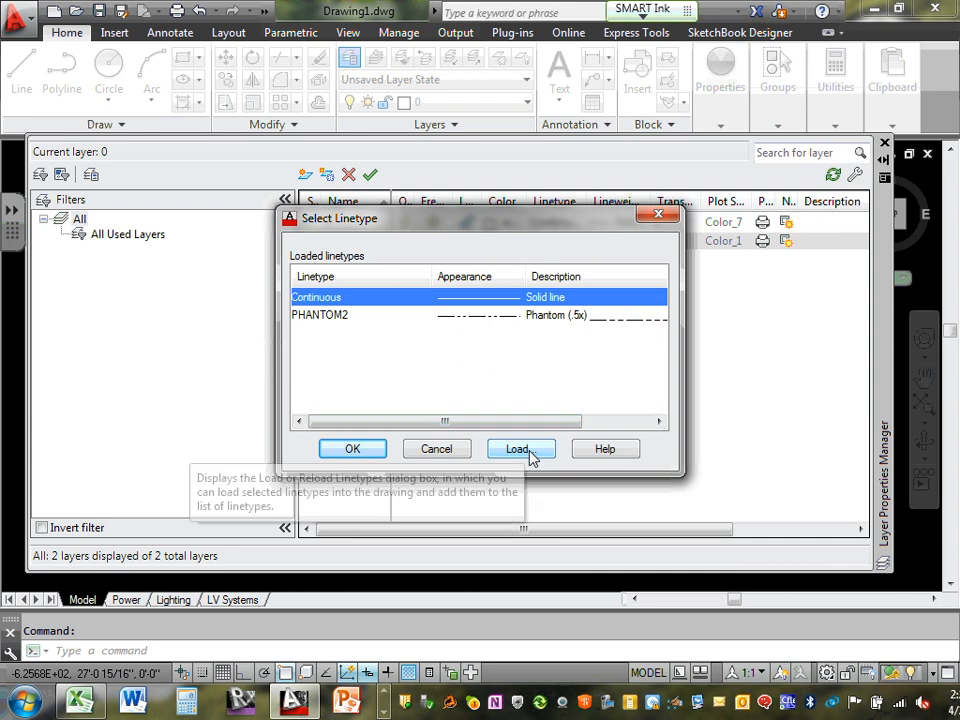
{"action": "left_click", "coordinate": [657, 217]}
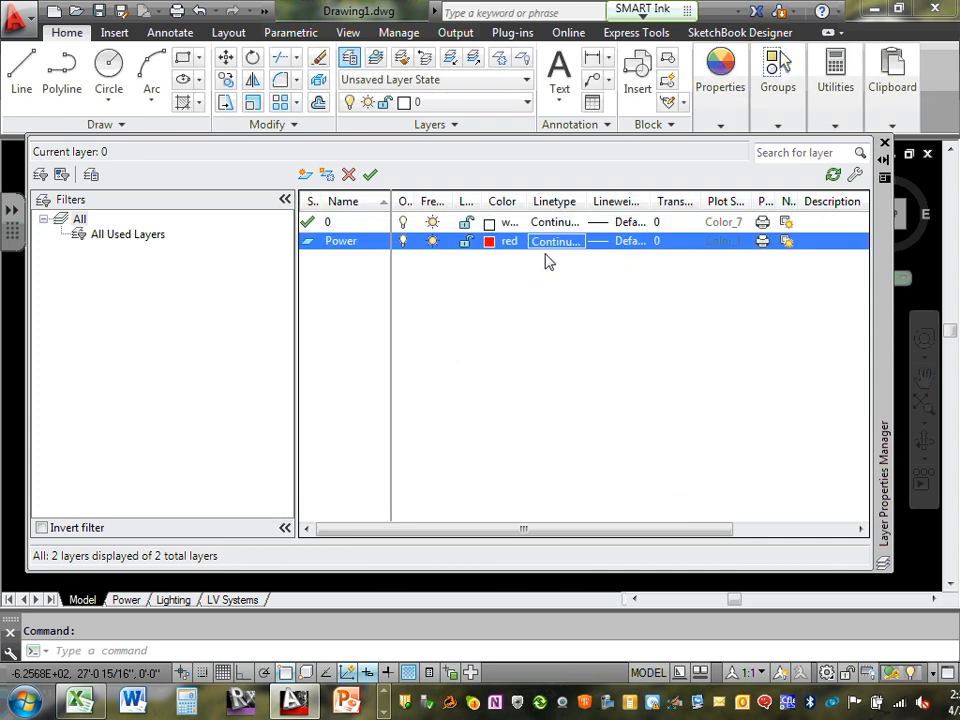
{"action": "left_click", "coordinate": [761, 242]}
{"action": "left_click", "coordinate": [762, 241]}
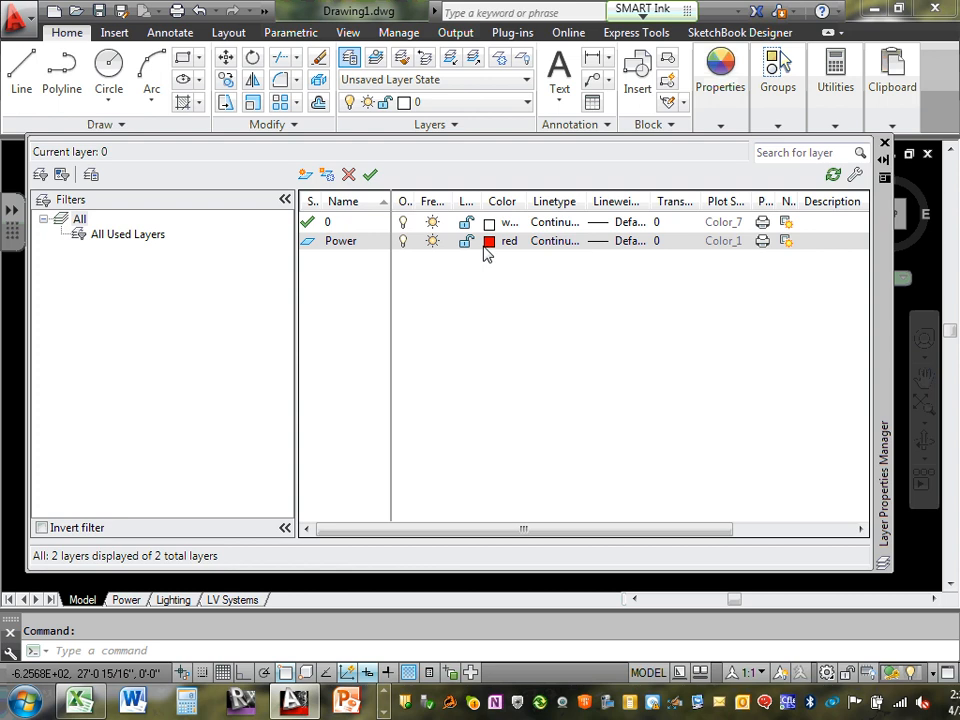
- Create another layer named Lighting and set its color to yellow (index color 2)
{"action": "left_click", "coordinate": [305, 175]}
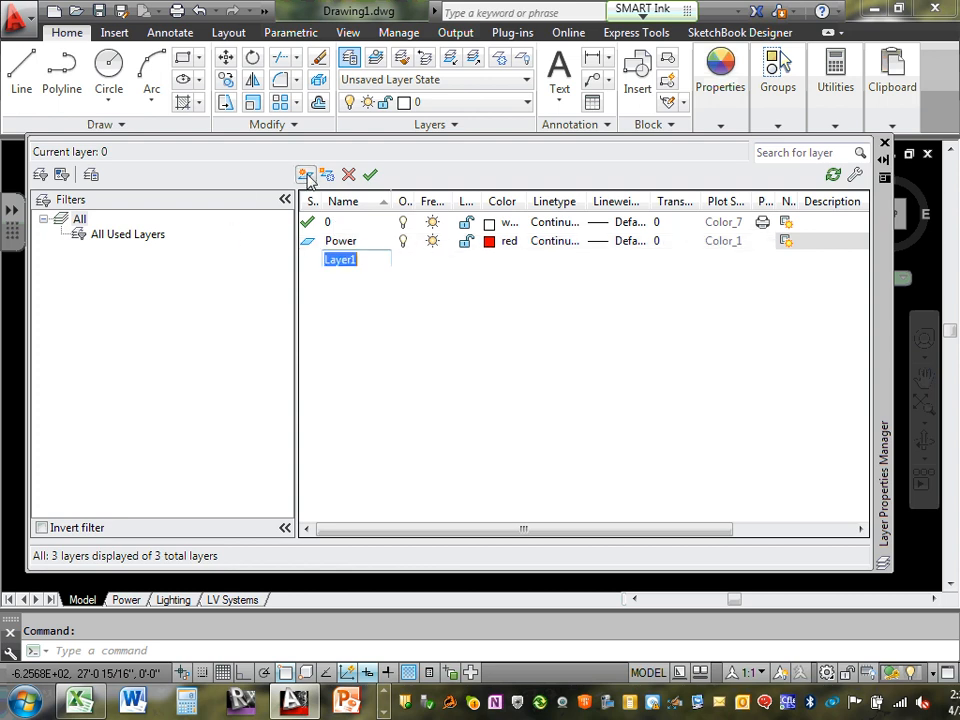
{"action": "type", "text": "Li"}
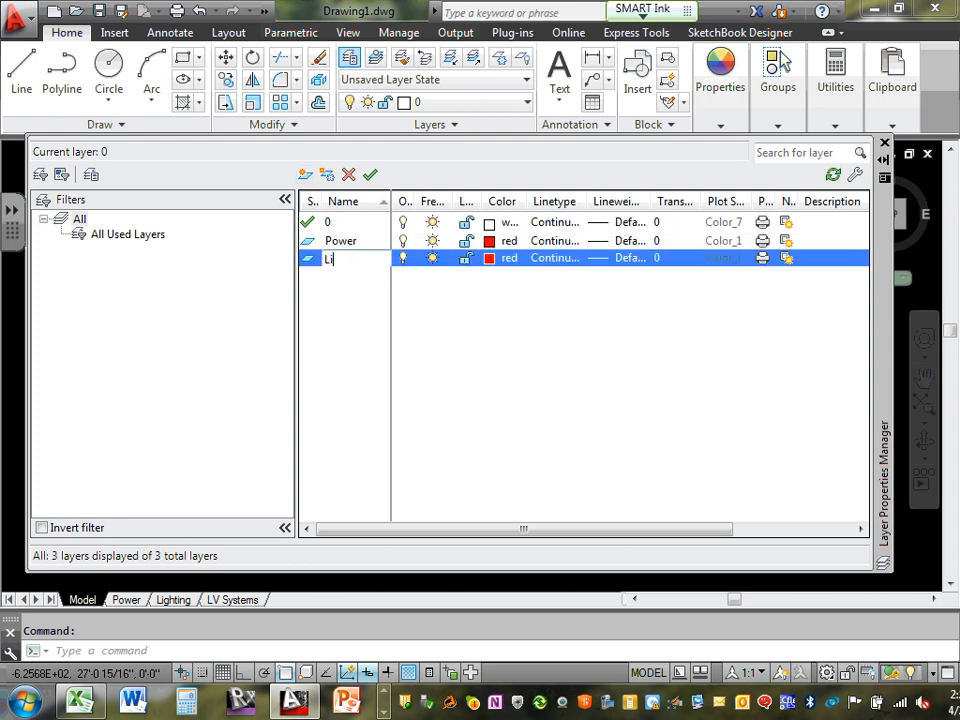
{"action": "type", "text": "ghting"}
{"action": "left_click", "coordinate": [508, 260]}
{"action": "left_click", "coordinate": [350, 391]}
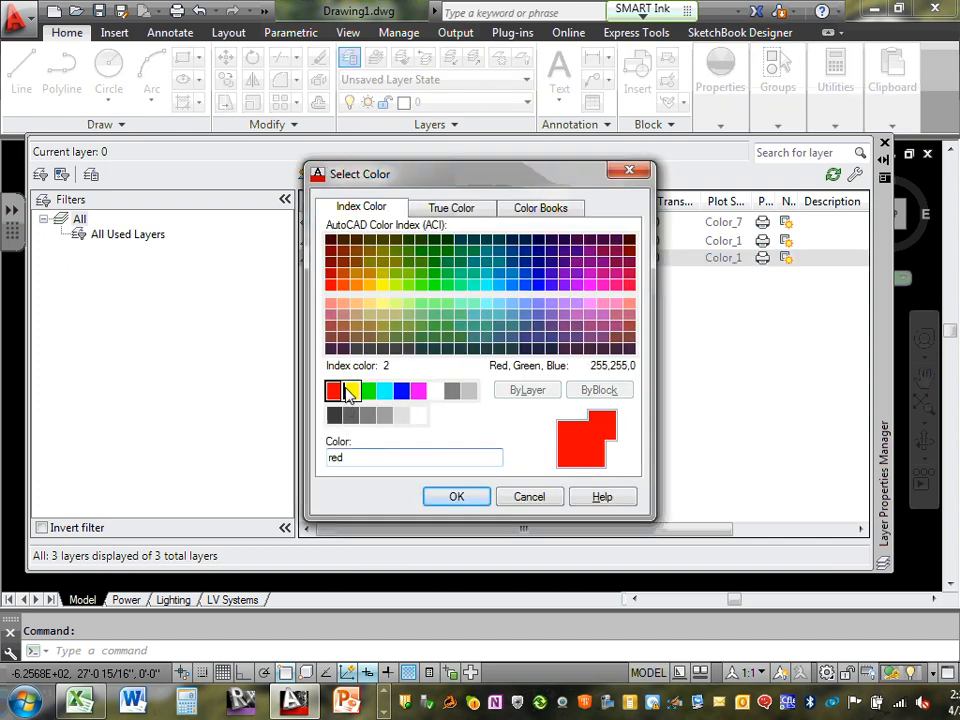
{"action": "left_click", "coordinate": [456, 497]}
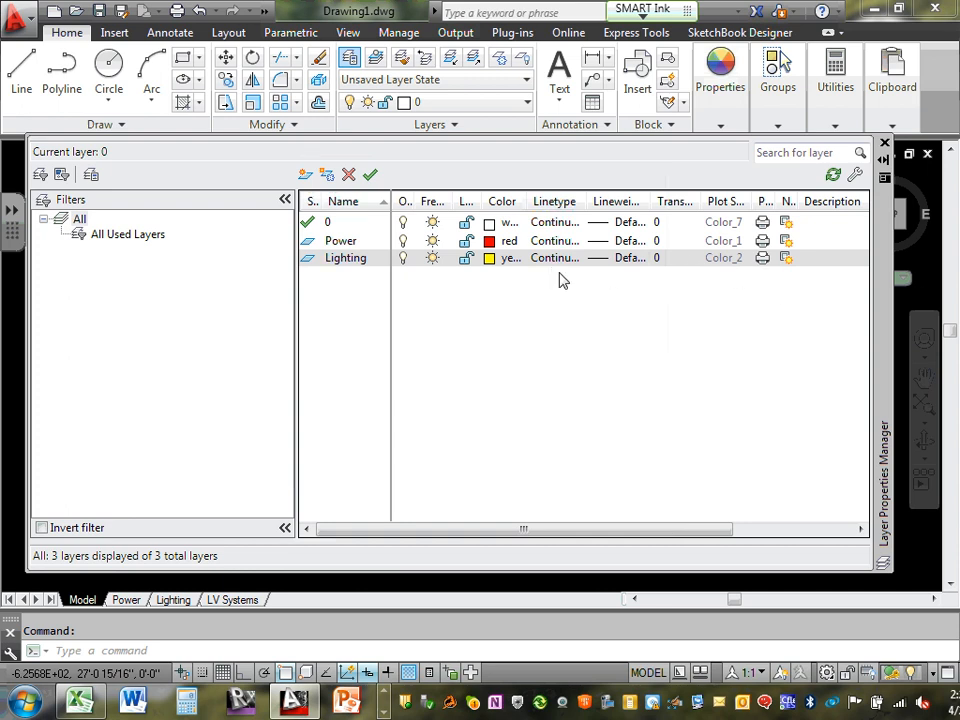
- Widen the linetype column in the layer properties manager and create another layer named LV Systems
{"action": "left_click_drag", "start_coordinate": [583, 200], "coordinate": [620, 200]}
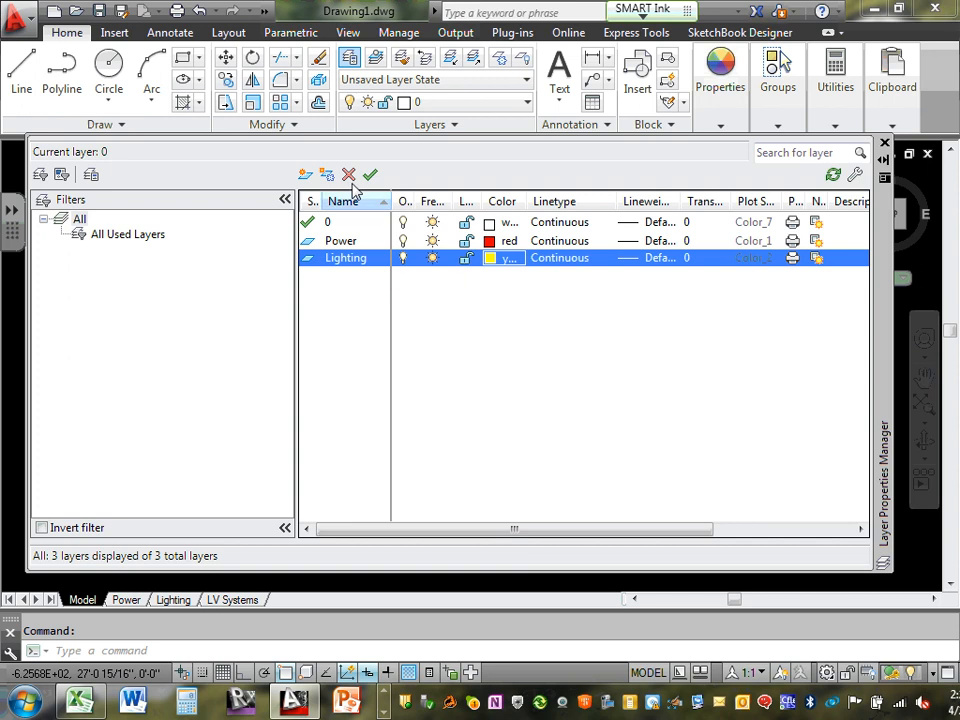
{"action": "left_click", "coordinate": [305, 175]}
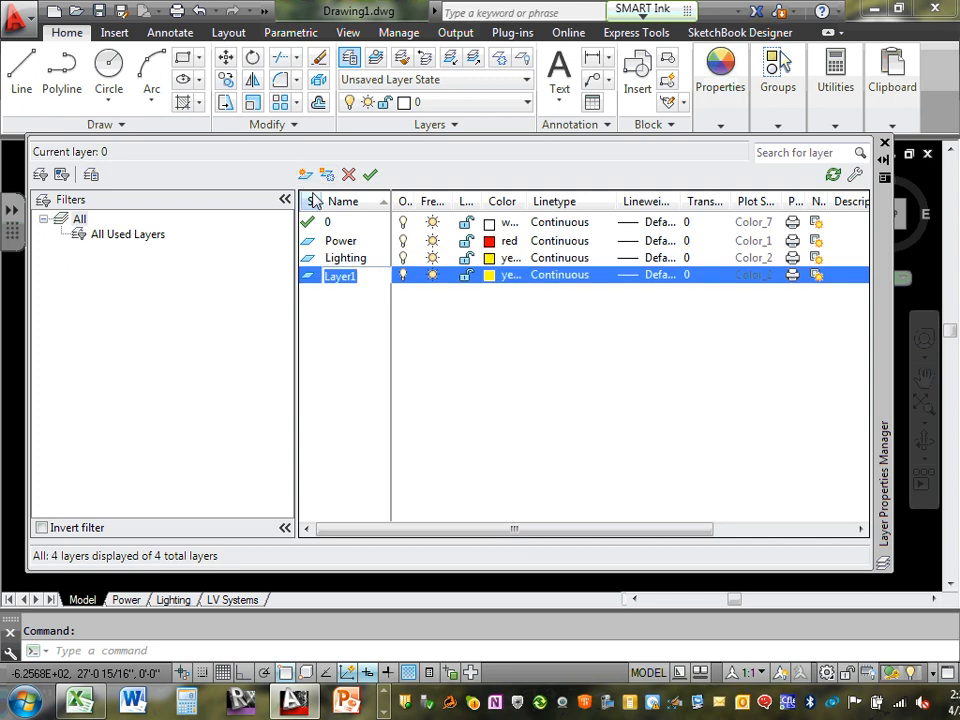
{"action": "type", "text": "LV S"}
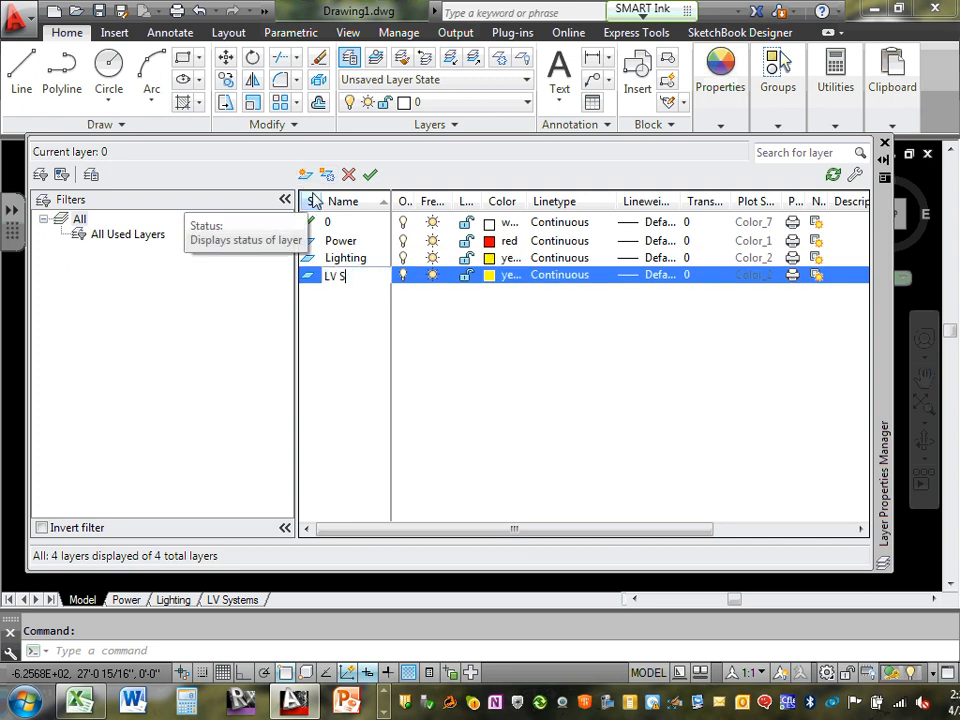
{"action": "type", "text": "ystems"}
{"action": "key", "text": "Return"}
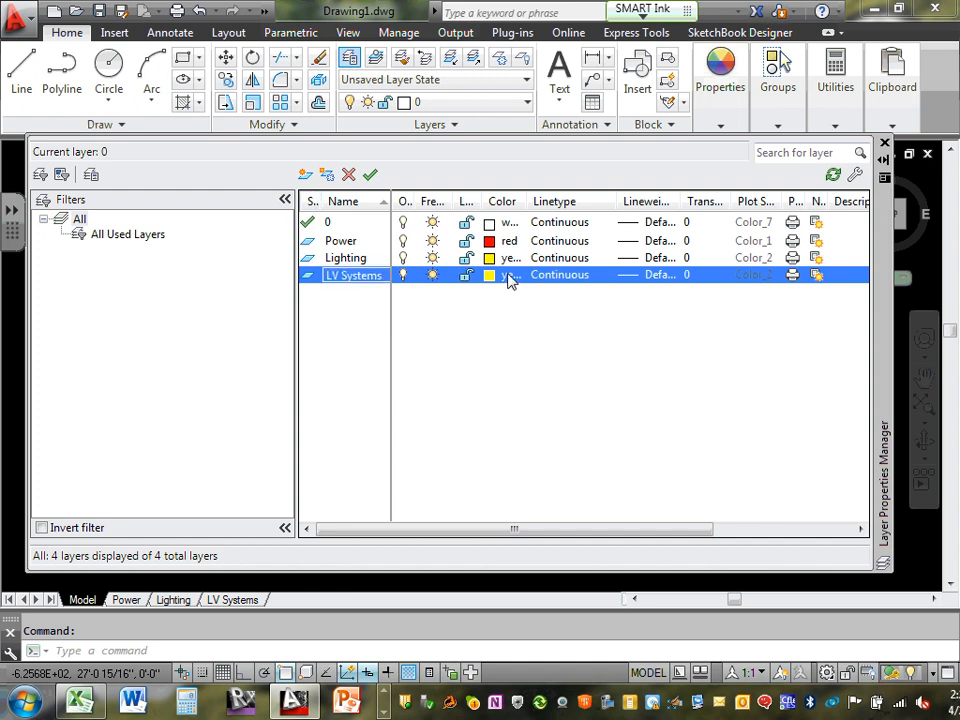
- Set the LV Systems layer's color to green (index color 3) and close the layer properties manager
{"action": "left_click", "coordinate": [508, 278]}
{"action": "left_click", "coordinate": [367, 390]}
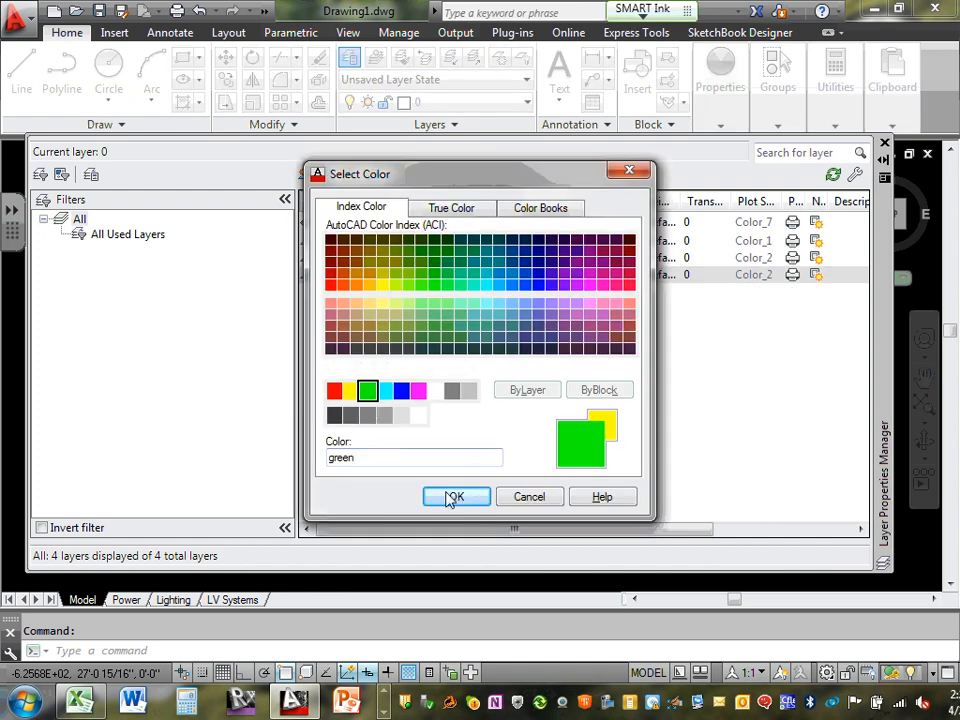
{"action": "left_click", "coordinate": [452, 497]}
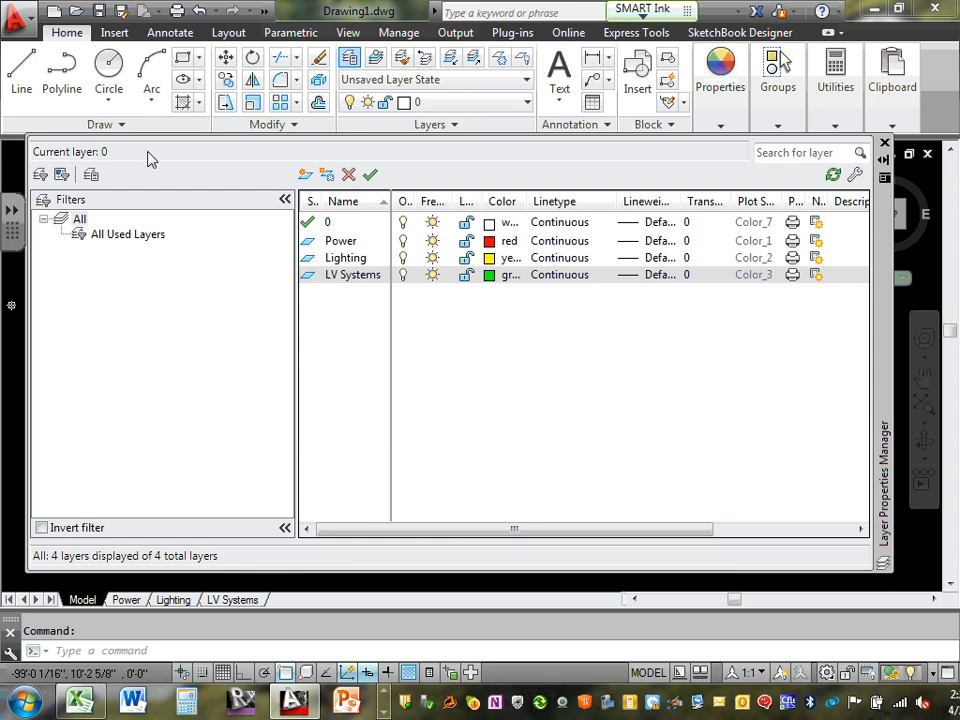
{"action": "left_click", "coordinate": [80, 219]}
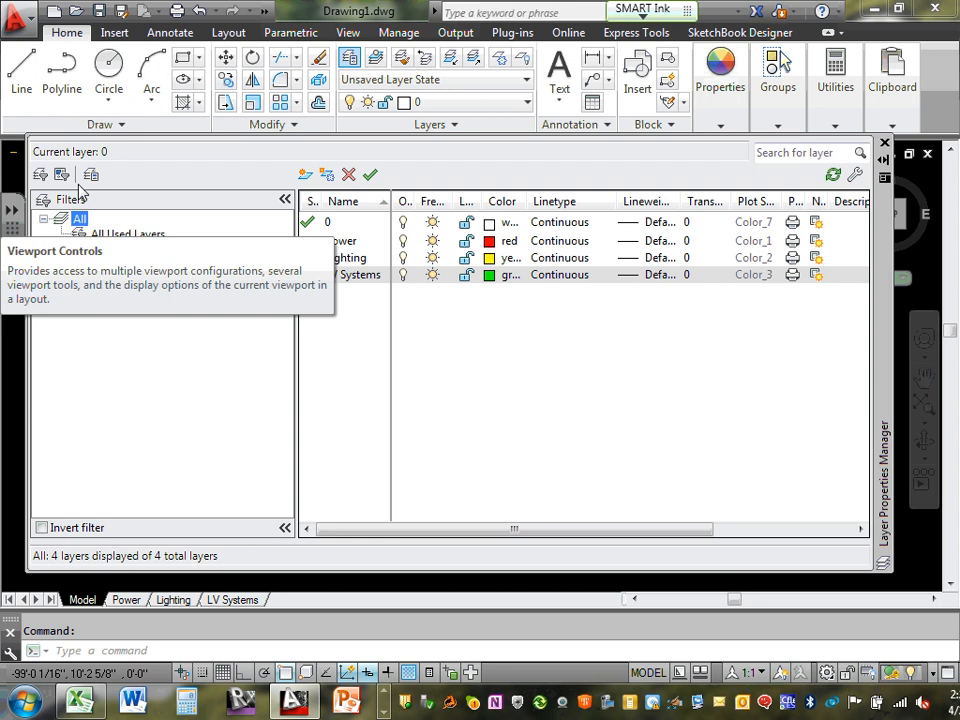
{"action": "left_click", "coordinate": [884, 147]}
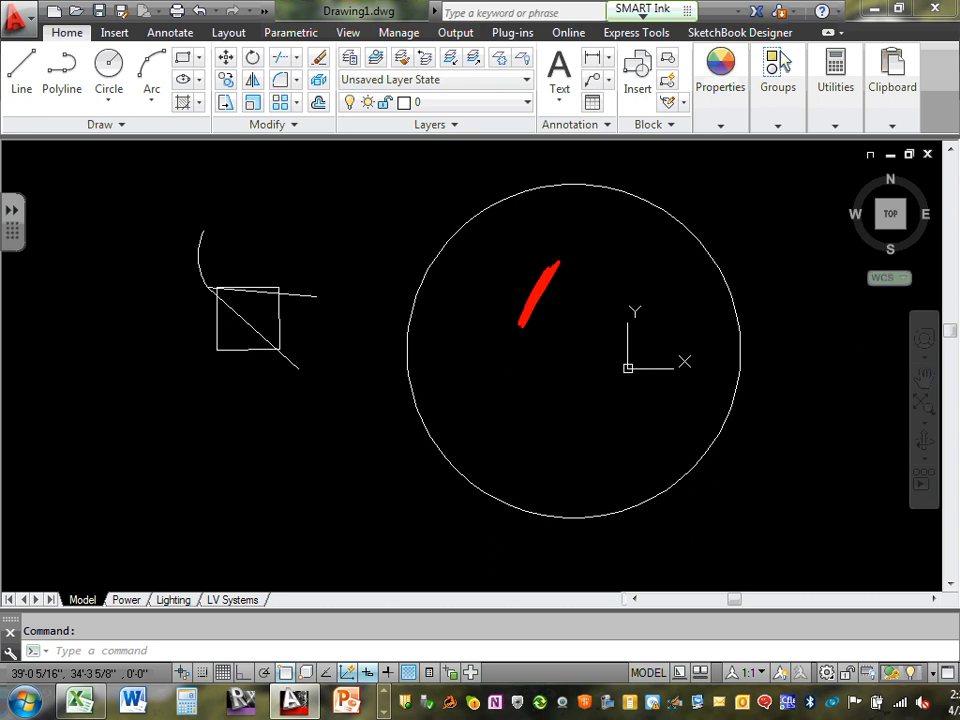
- Review the drawing's layers in the layer list and again in the layer properties manager
{"action": "left_click", "coordinate": [526, 104]}
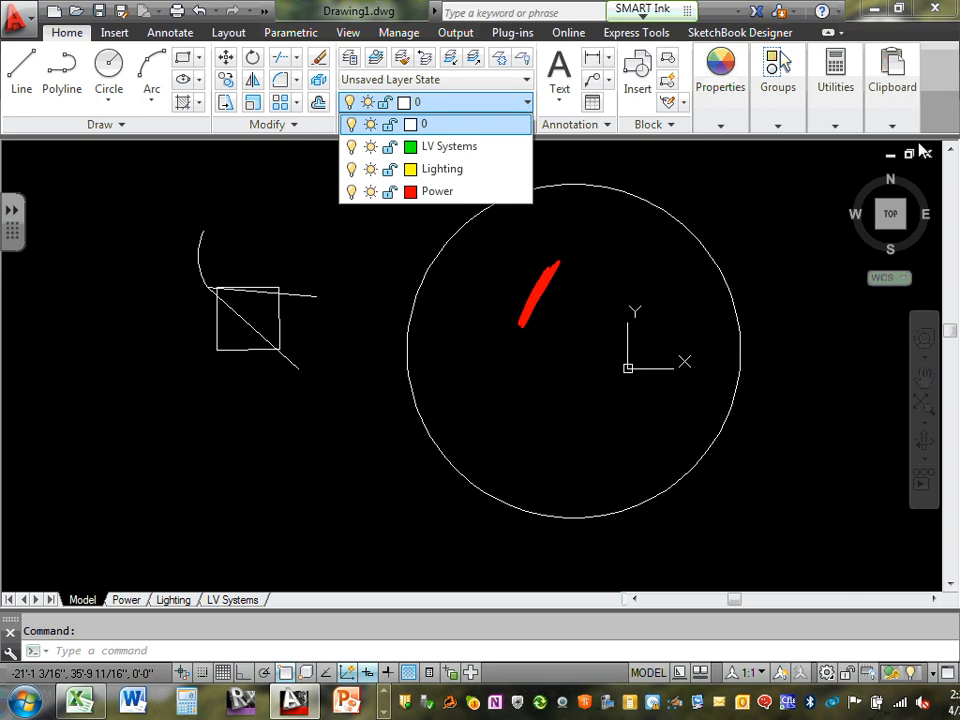
{"action": "left_click", "coordinate": [826, 199]}
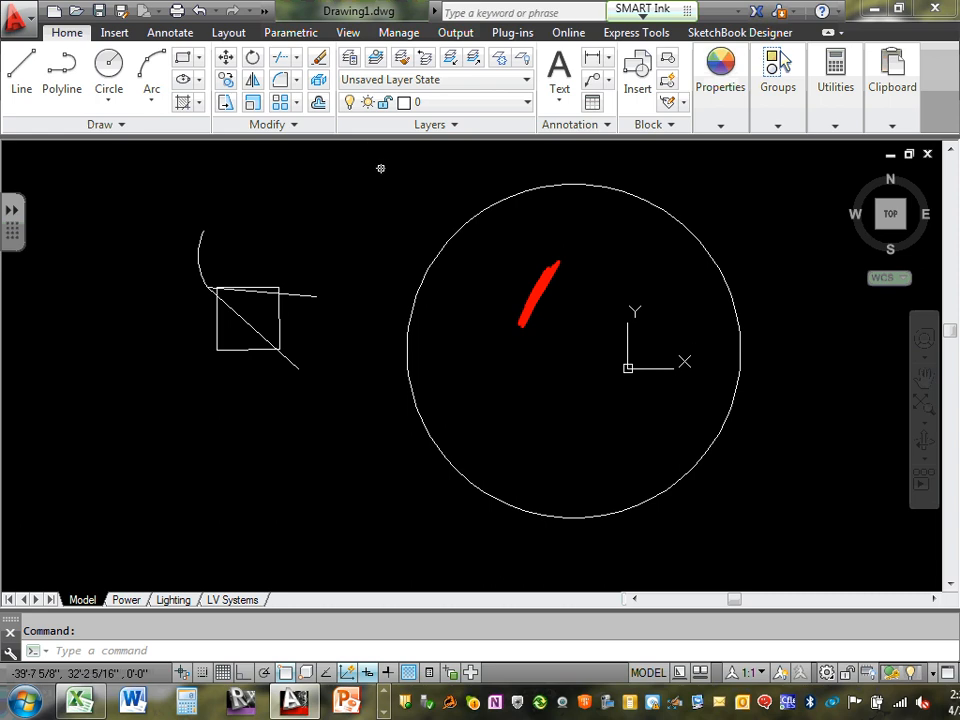
{"action": "left_click", "coordinate": [349, 61]}
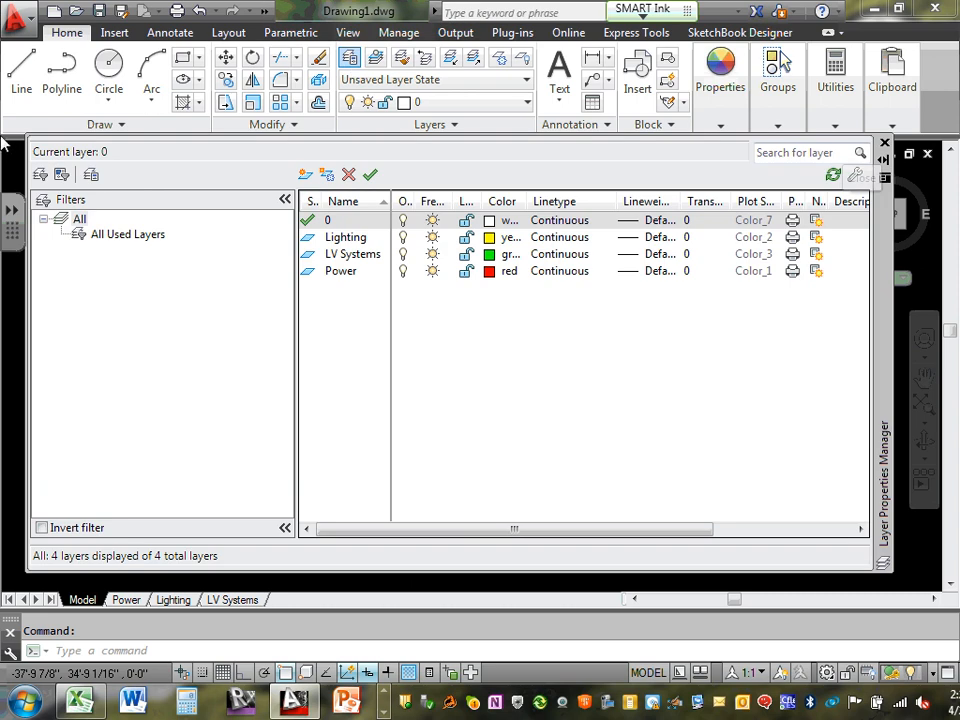
{"action": "mouse_move", "coordinate": [886, 321]}
{"action": "left_mouse_down"}
{"action": "mouse_move", "coordinate": [341, 300]}
{"action": "mouse_move", "coordinate": [838, 274]}
{"action": "mouse_move", "coordinate": [700, 290]}
{"action": "mouse_move", "coordinate": [321, 261]}
{"action": "mouse_move", "coordinate": [407, 289]}
{"action": "left_mouse_up"}
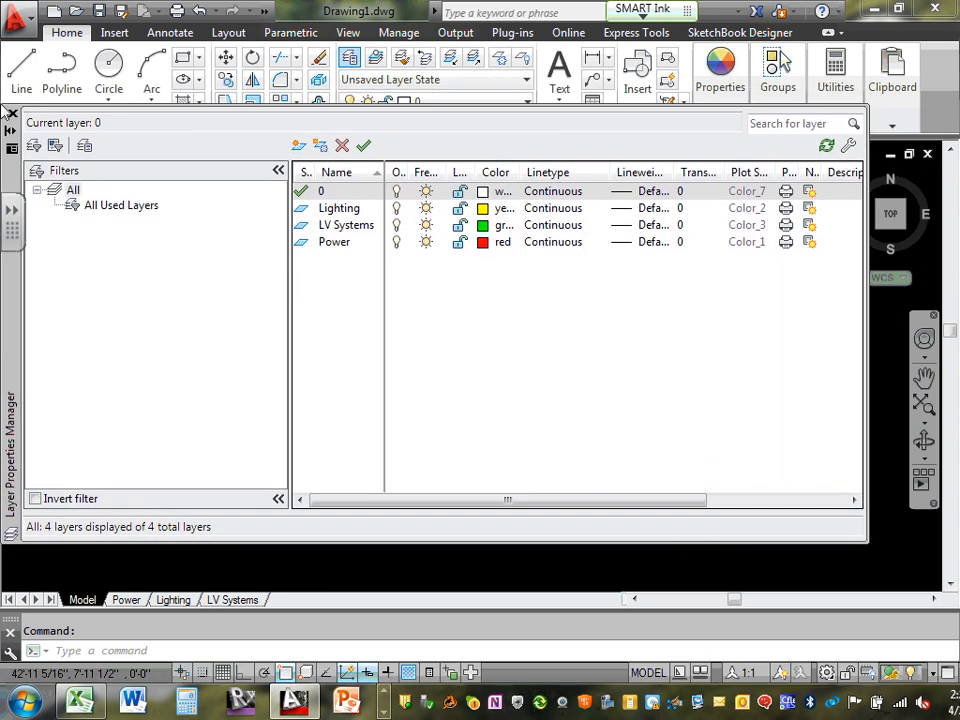
{"action": "left_click", "coordinate": [12, 100]}
{"action": "scroll", "coordinate": [431, 287], "scroll_direction": "down", "scroll_amount": 2}
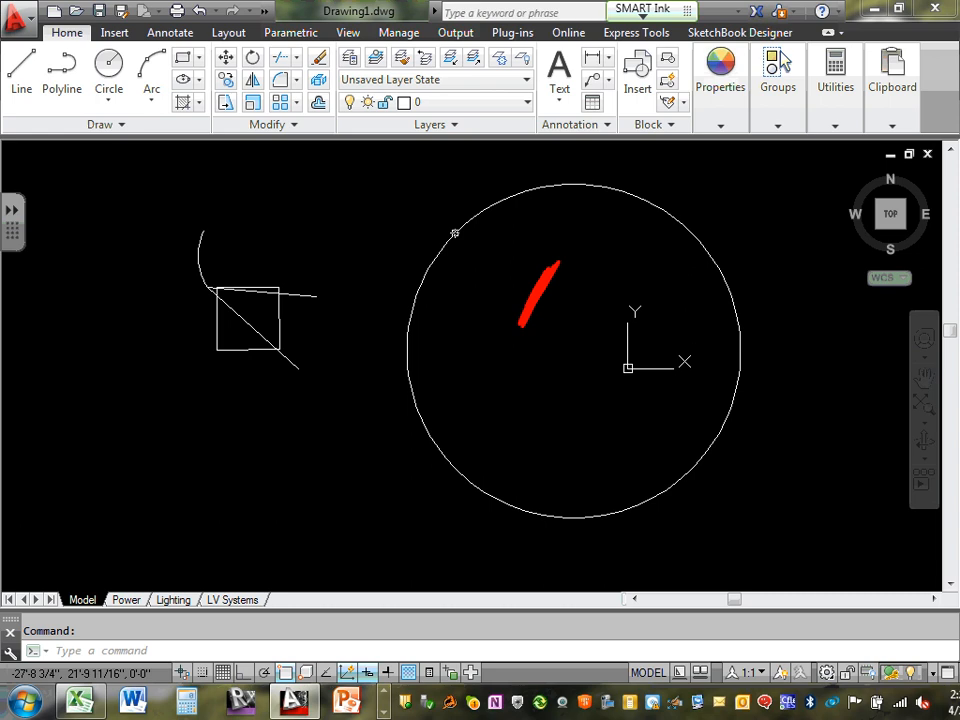
- Assign the large circle to the Power layer and deselect it
{"action": "left_click", "coordinate": [454, 233]}
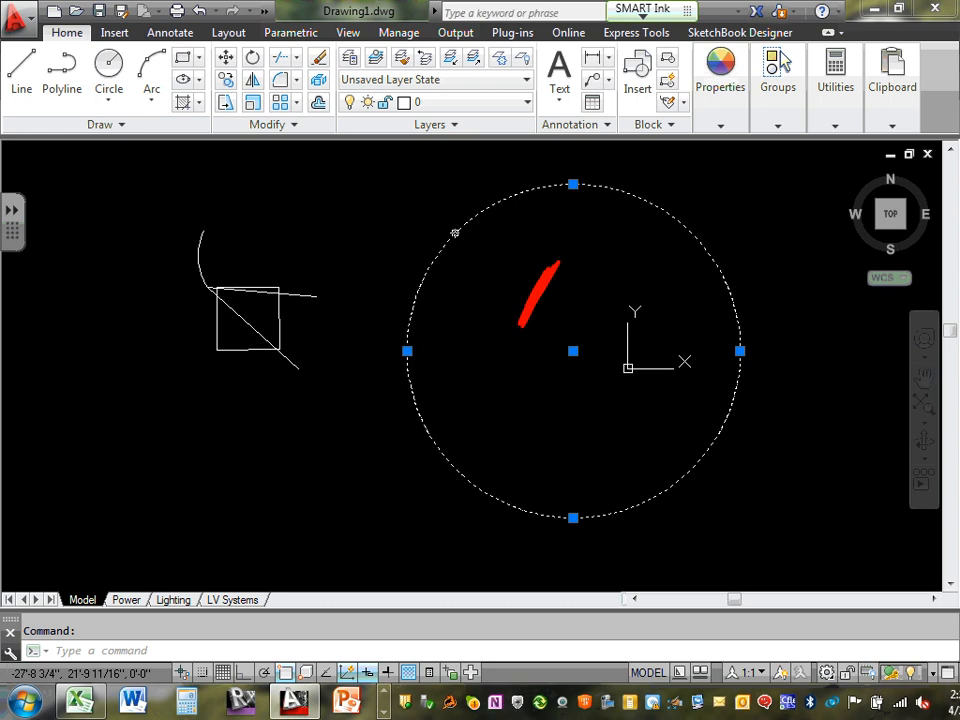
{"action": "left_click", "coordinate": [525, 106]}
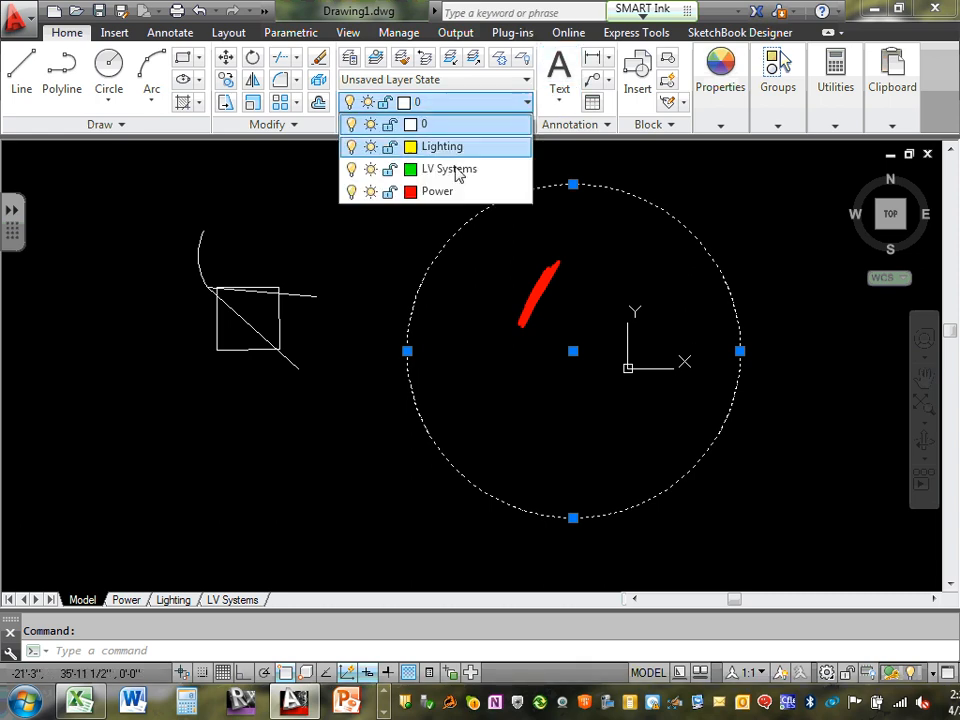
{"action": "left_click", "coordinate": [440, 192]}
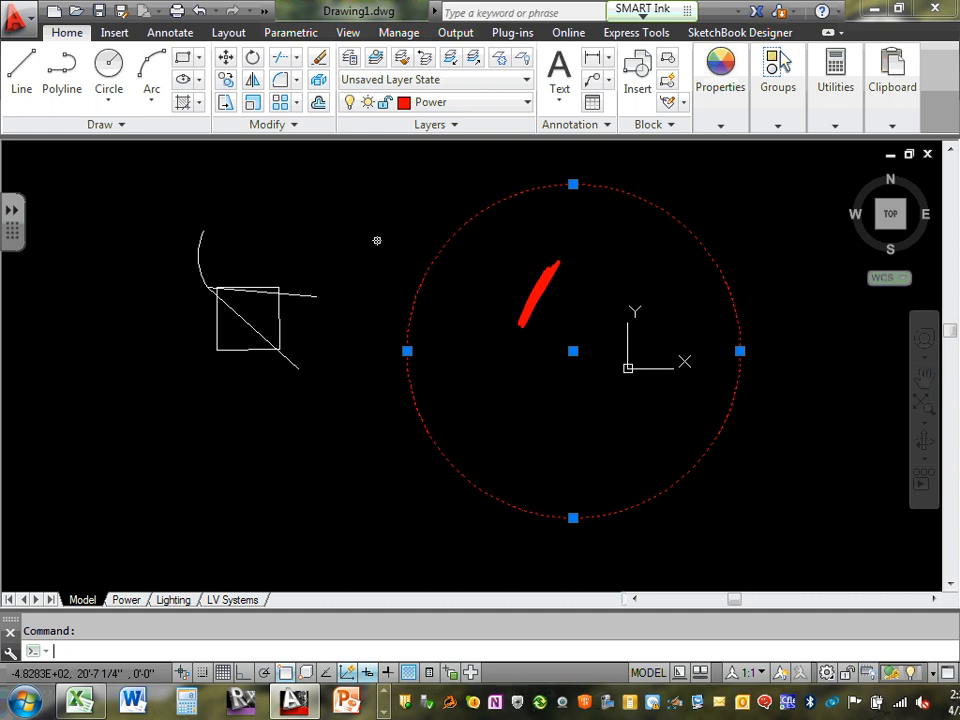
{"action": "key", "text": "Escape"}
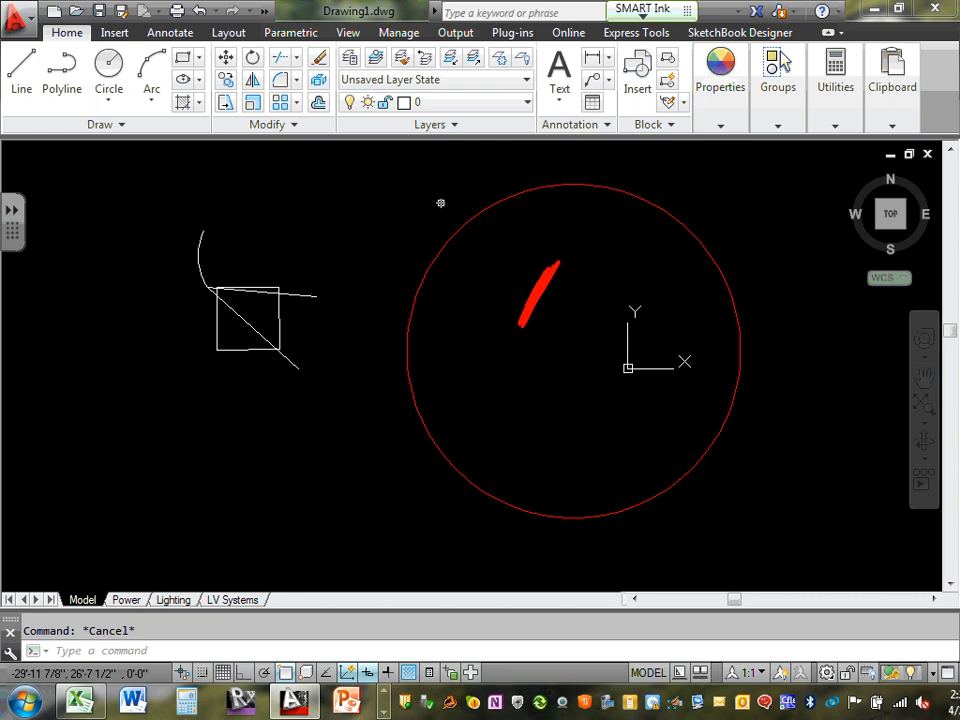
- Assign the diagonal line and the nearly horizontal line through the square to the LV Systems layer
{"action": "left_click", "coordinate": [240, 316]}
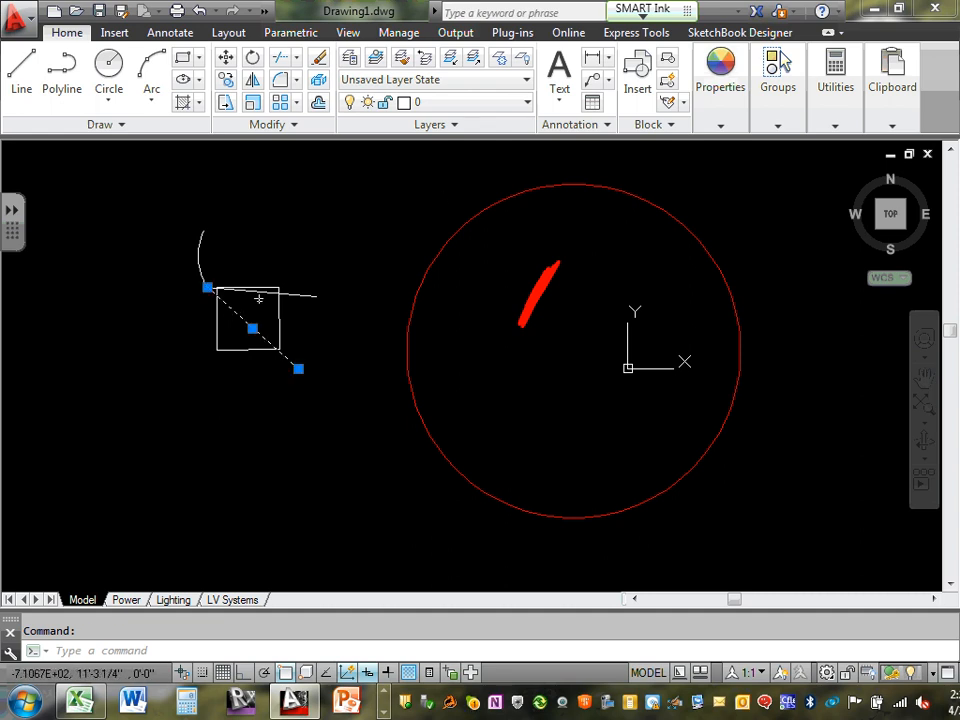
{"action": "left_click", "coordinate": [272, 293]}
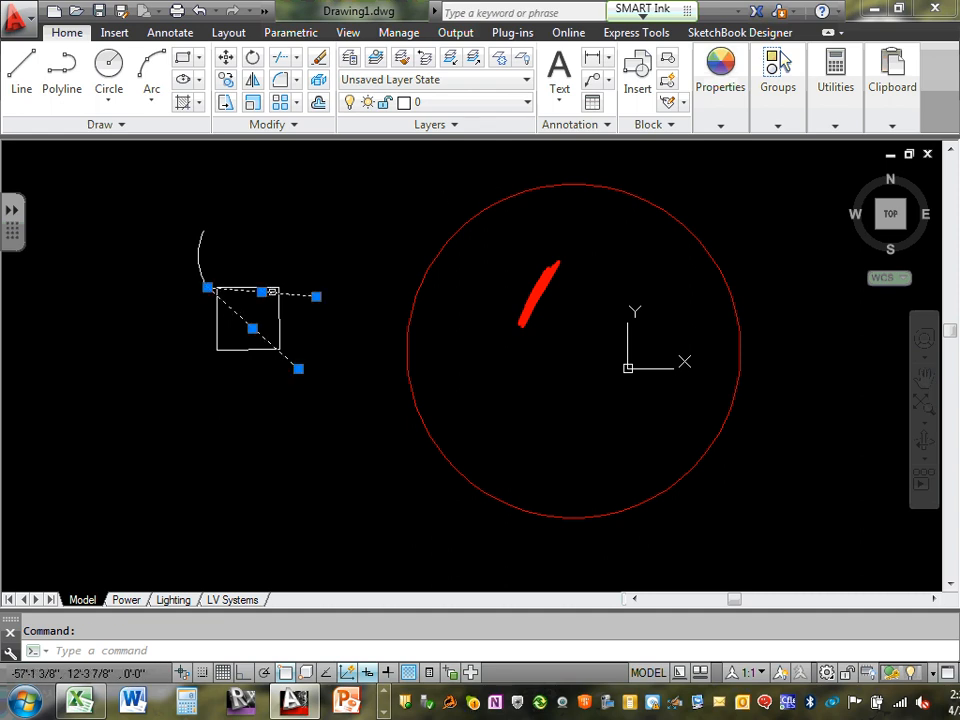
{"action": "left_click", "coordinate": [528, 104]}
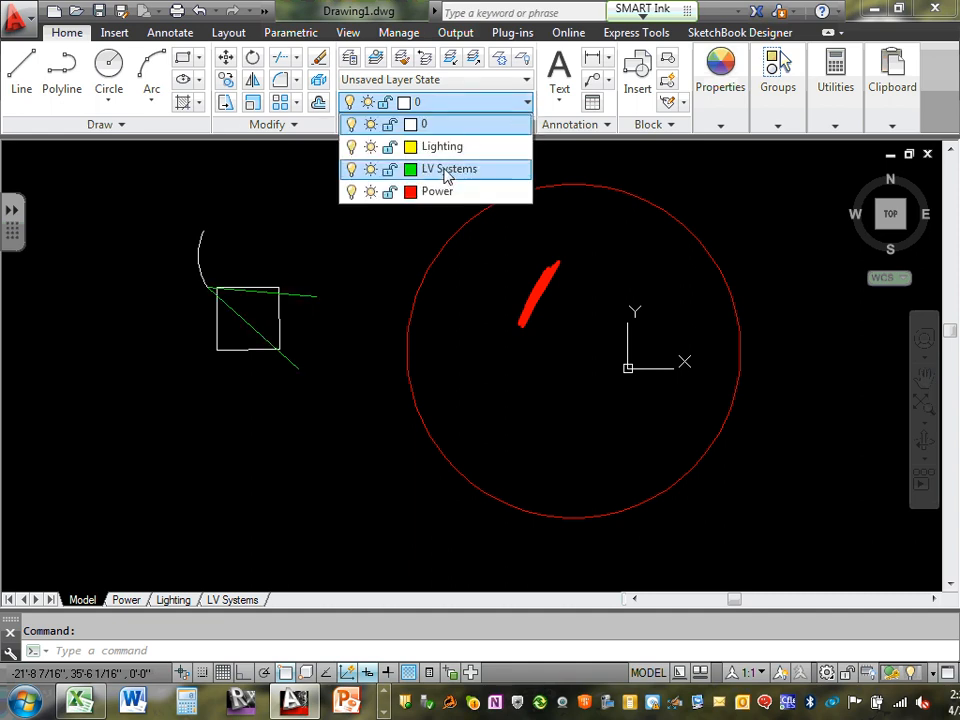
{"action": "left_click", "coordinate": [447, 170]}
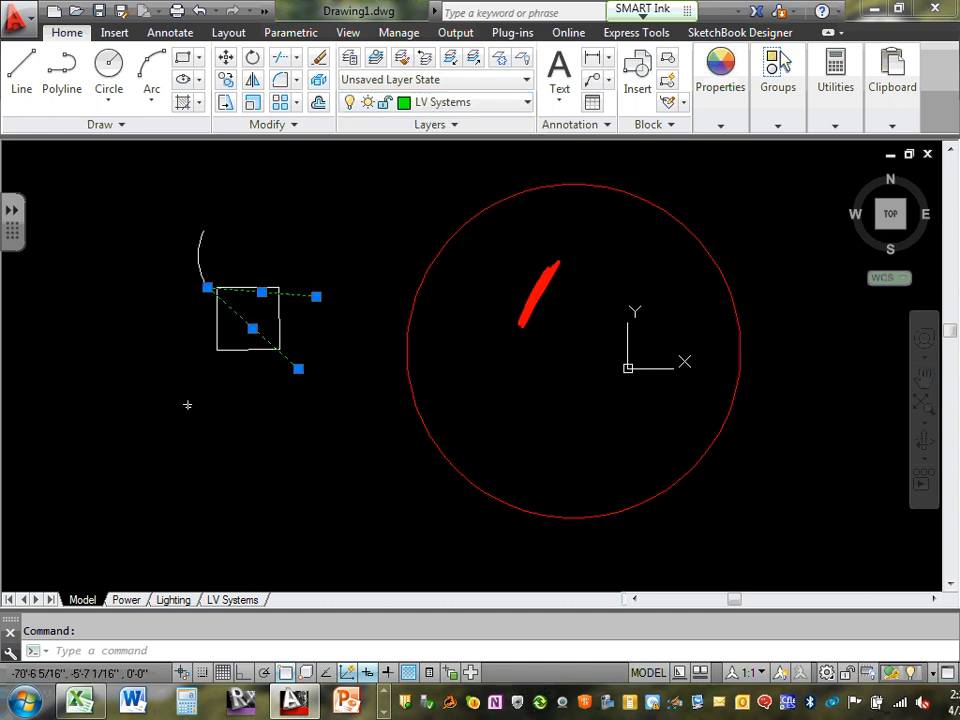
{"action": "key", "text": "Escape"}
- Assign the small square to the Lighting layer and deselect it
{"action": "left_click", "coordinate": [257, 348]}
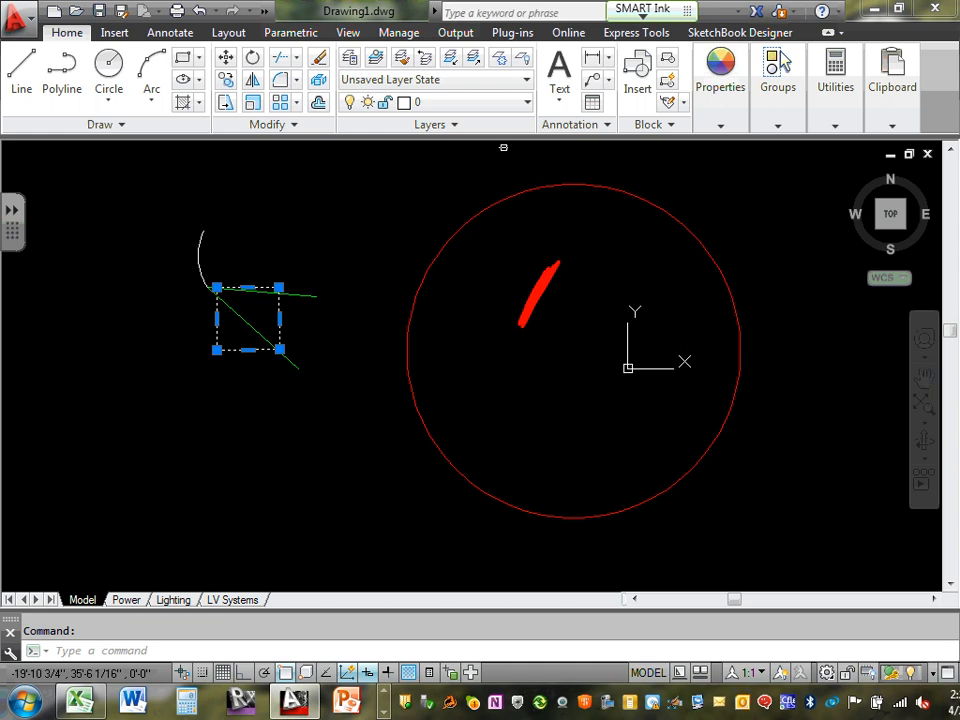
{"action": "left_click", "coordinate": [527, 104]}
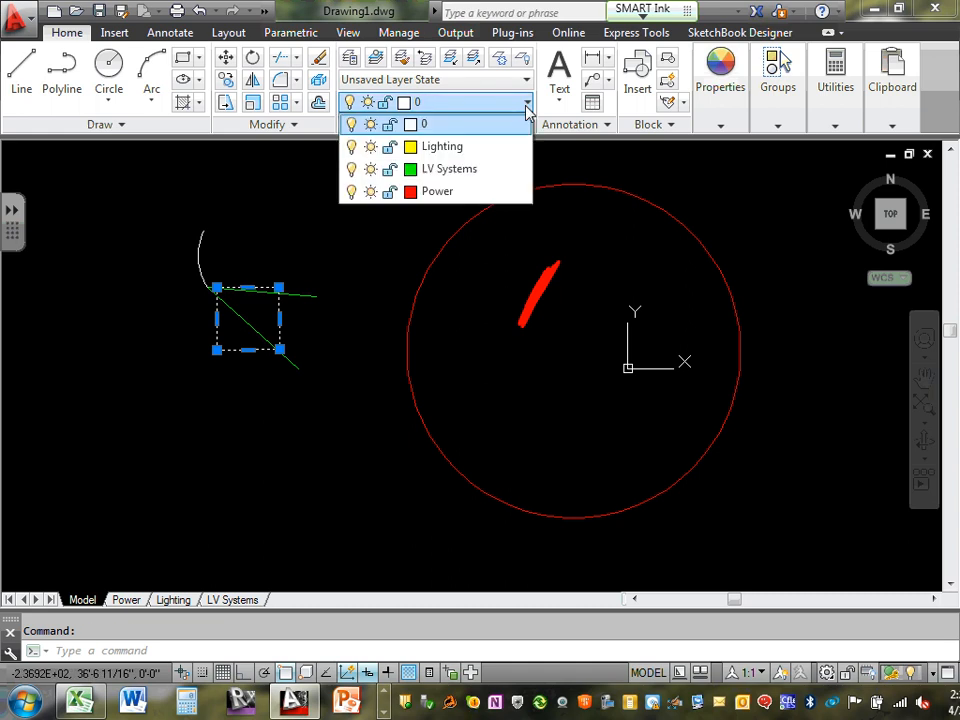
{"action": "left_click", "coordinate": [463, 148]}
{"action": "key", "text": "Escape"}
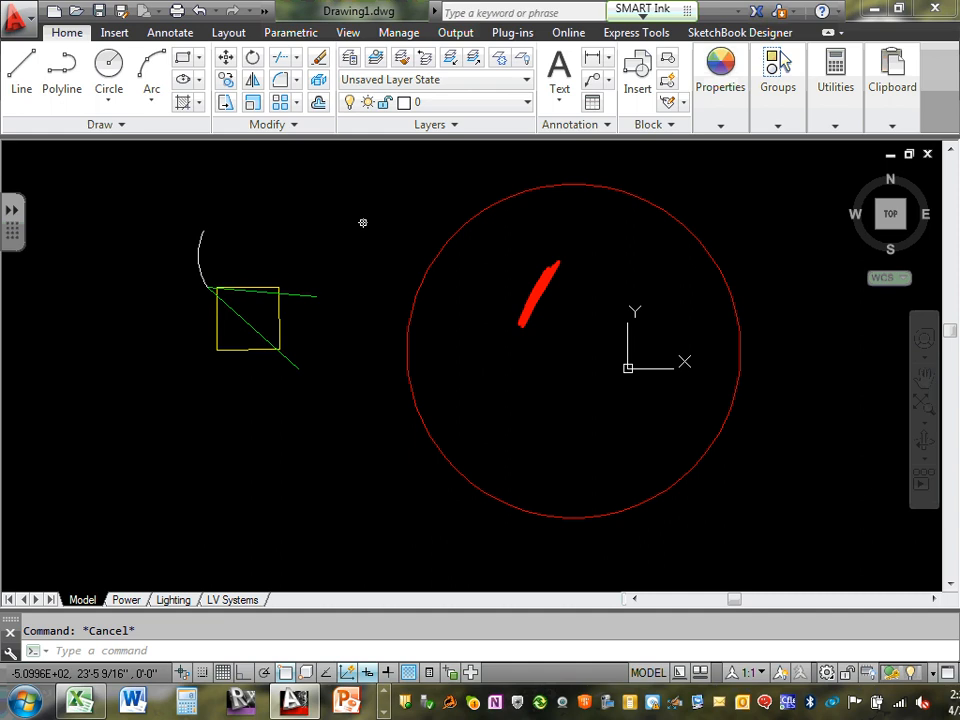
- Change the large circle's layer to Lighting and clear the selection
{"action": "left_click", "coordinate": [499, 204]}
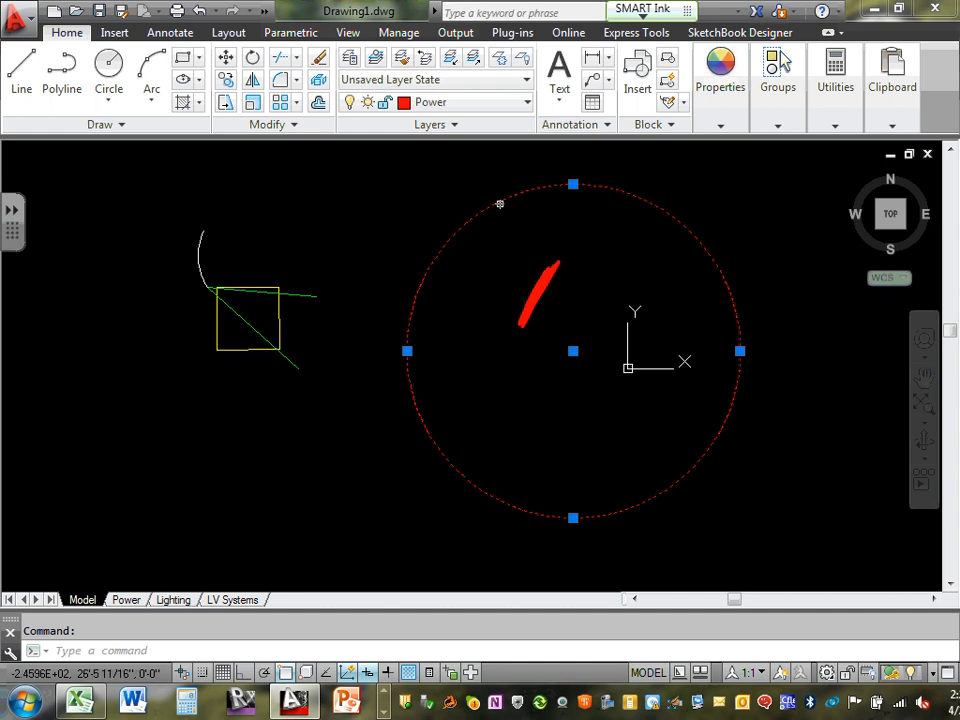
{"action": "left_click", "coordinate": [527, 102]}
{"action": "left_click", "coordinate": [433, 146]}
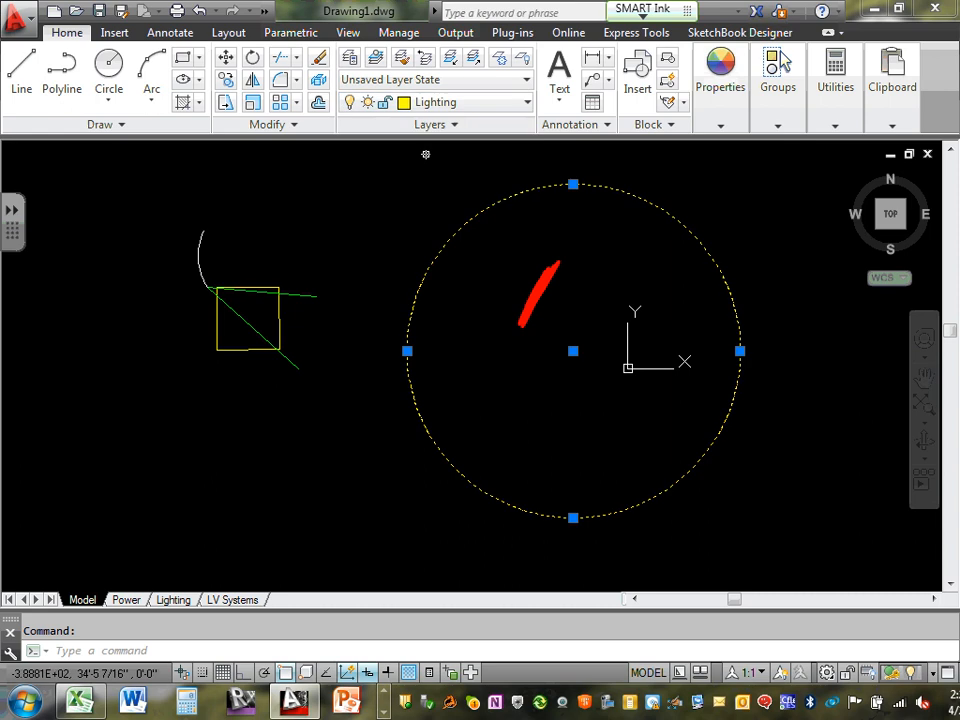
{"action": "left_click", "coordinate": [424, 154]}
{"action": "key", "text": "Escape"}
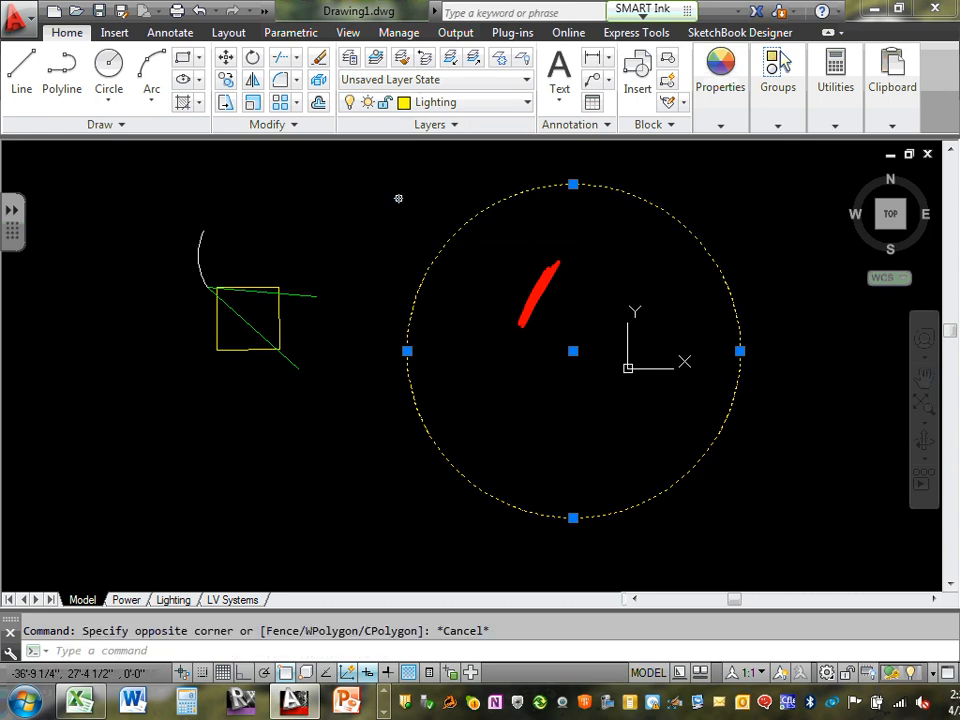
{"action": "key", "text": "Escape"}
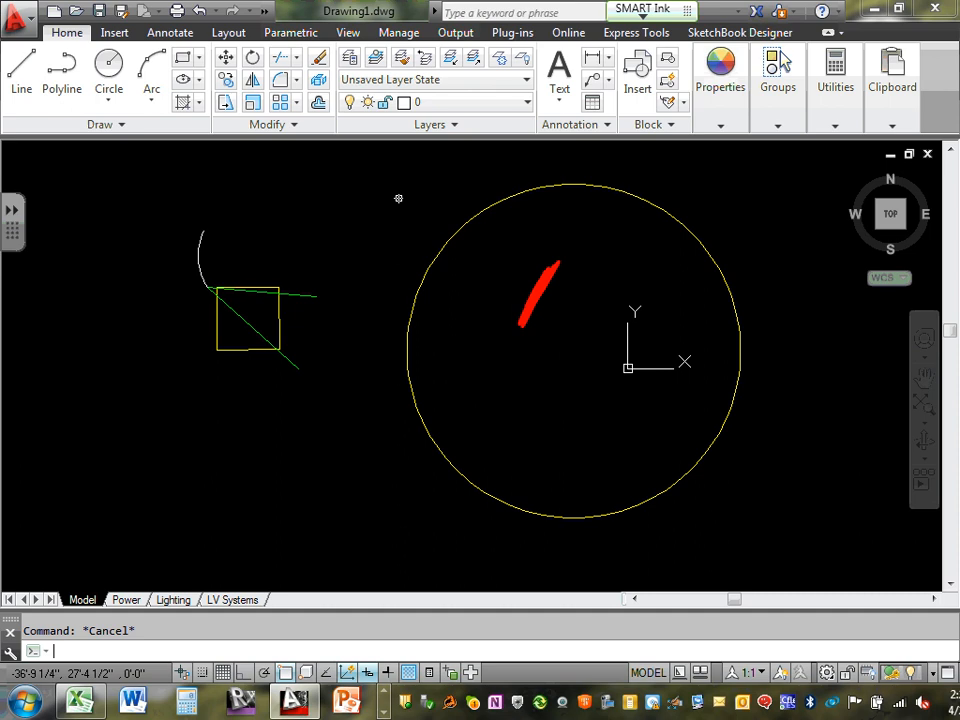
- Window-select all the objects in the drawing, assign them to the LV Systems layer and clear the selection
{"action": "scroll", "coordinate": [398, 198], "scroll_direction": "down", "scroll_amount": 2}
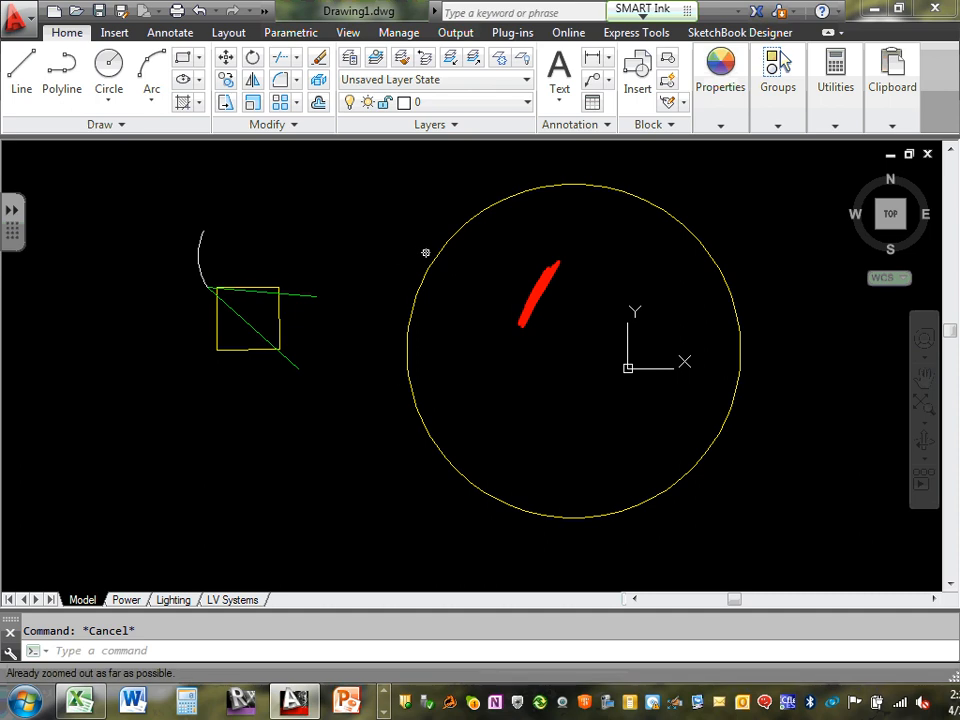
{"action": "left_click", "coordinate": [164, 160]}
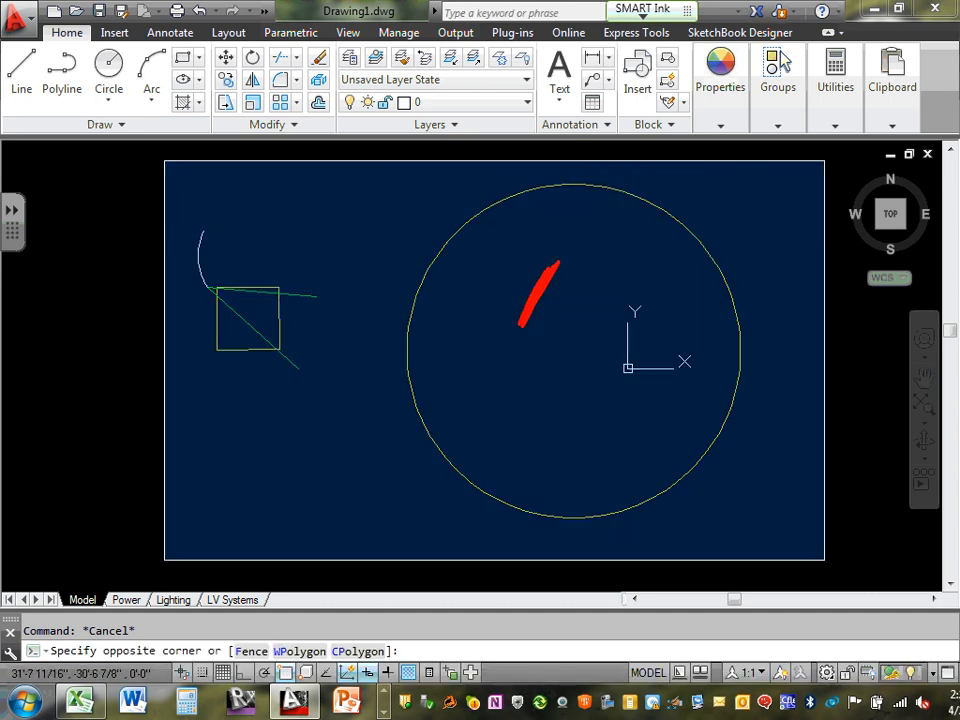
{"action": "left_click", "coordinate": [825, 553]}
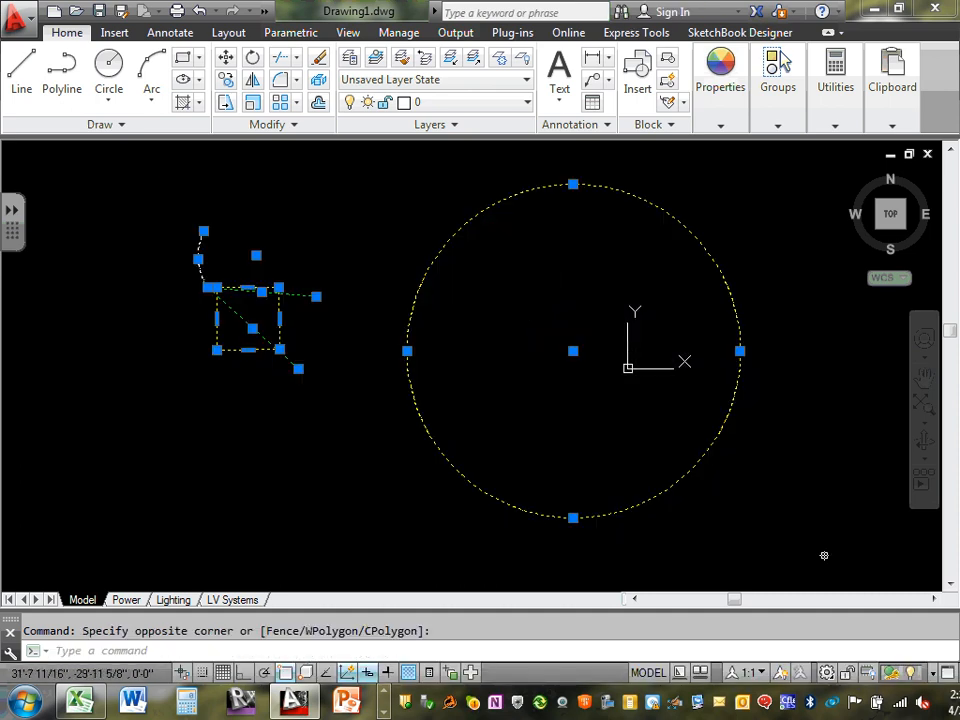
{"action": "left_click", "coordinate": [526, 106]}
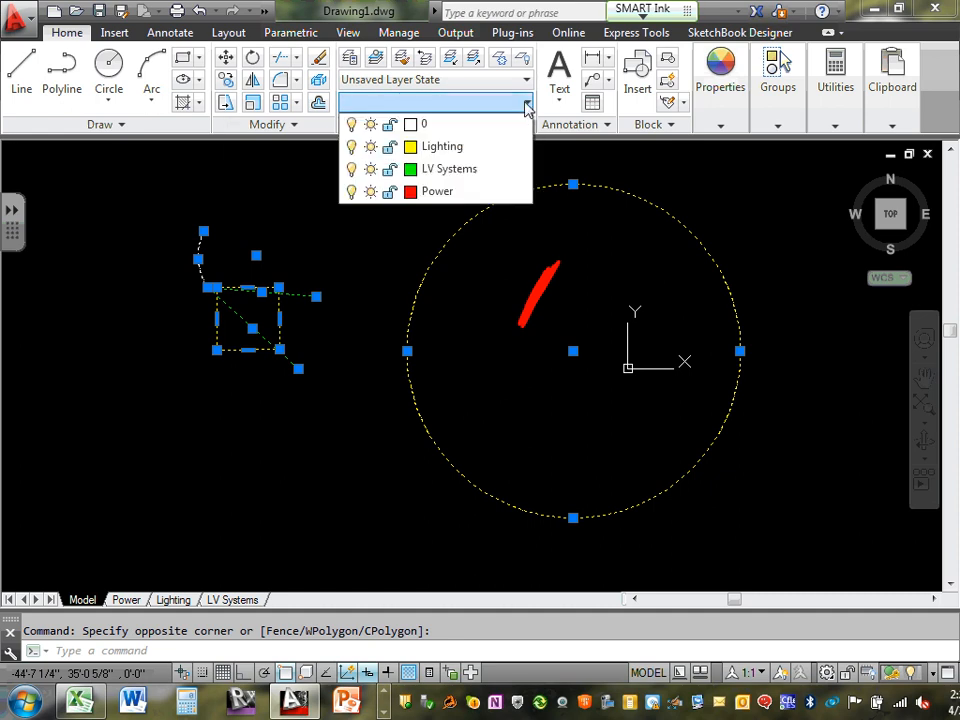
{"action": "left_click", "coordinate": [440, 169]}
{"action": "left_click", "coordinate": [315, 220]}
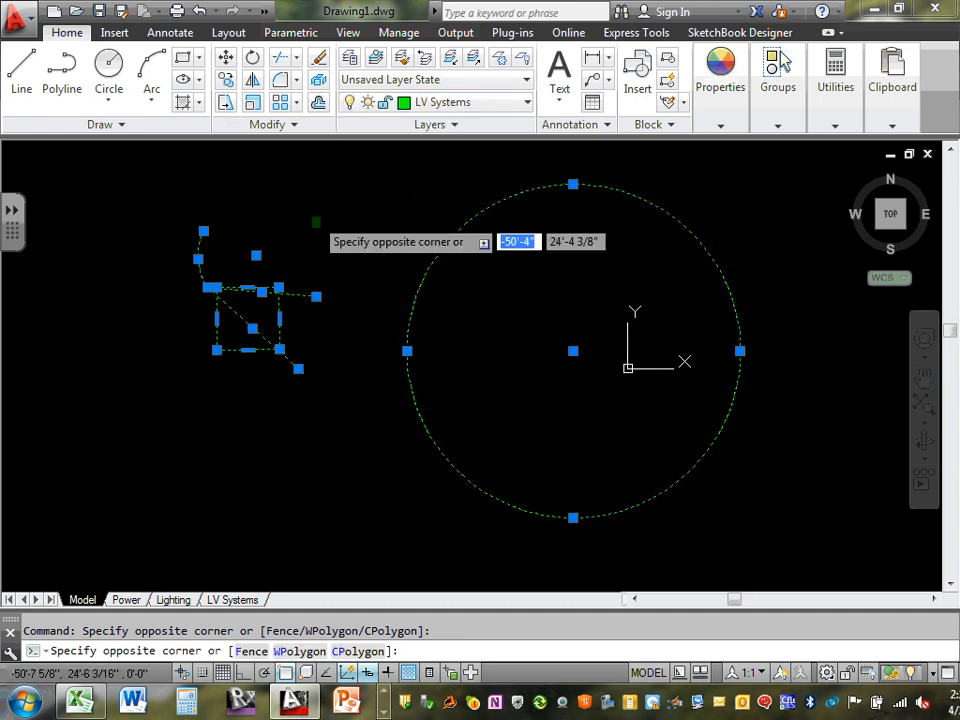
{"action": "key", "text": "Escape"}
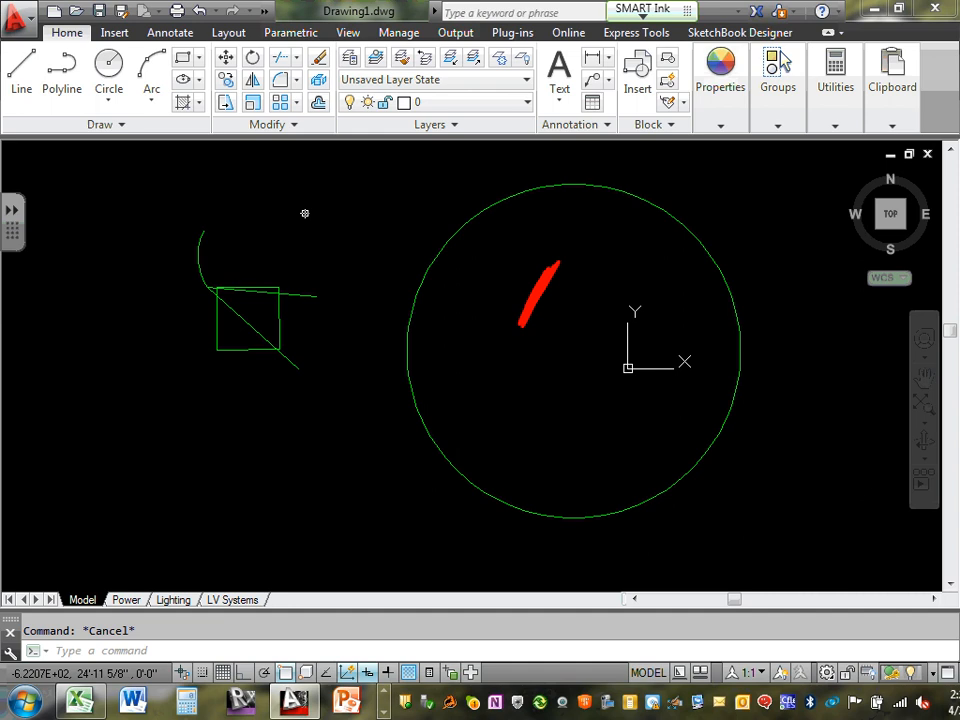
{"action": "left_click", "coordinate": [527, 104]}
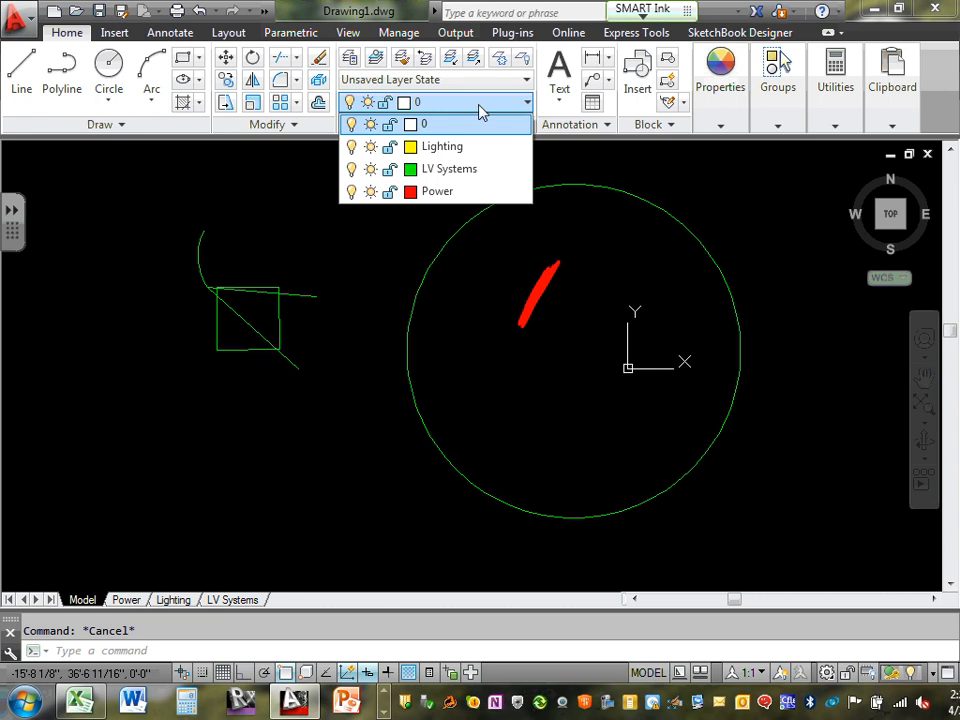
{"action": "left_click", "coordinate": [442, 126]}
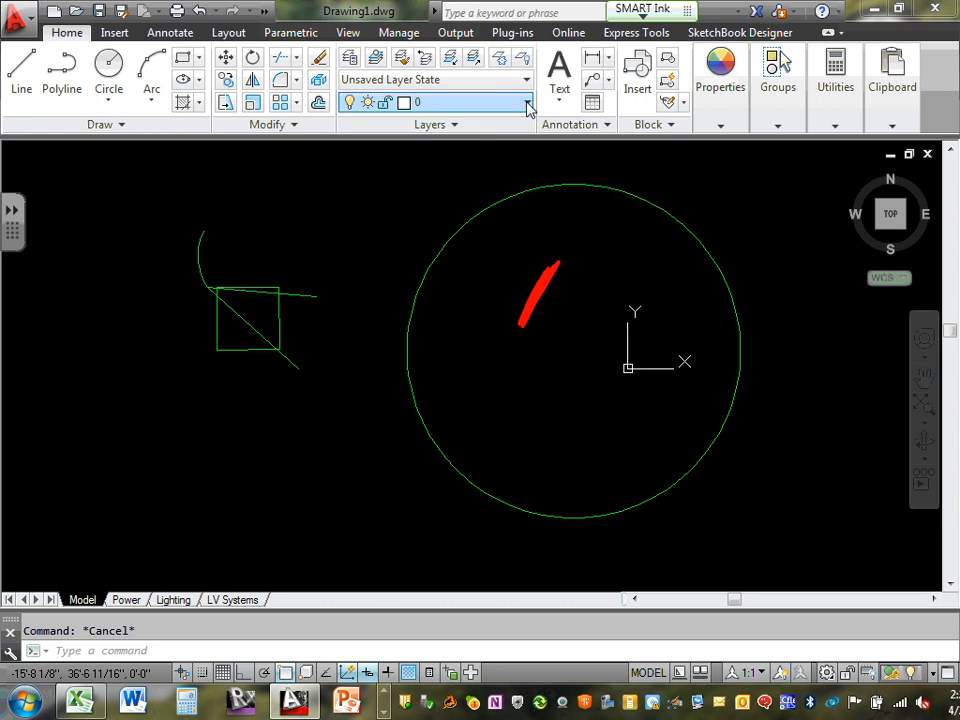
{"action": "left_click", "coordinate": [527, 103]}
{"action": "left_click", "coordinate": [444, 125]}
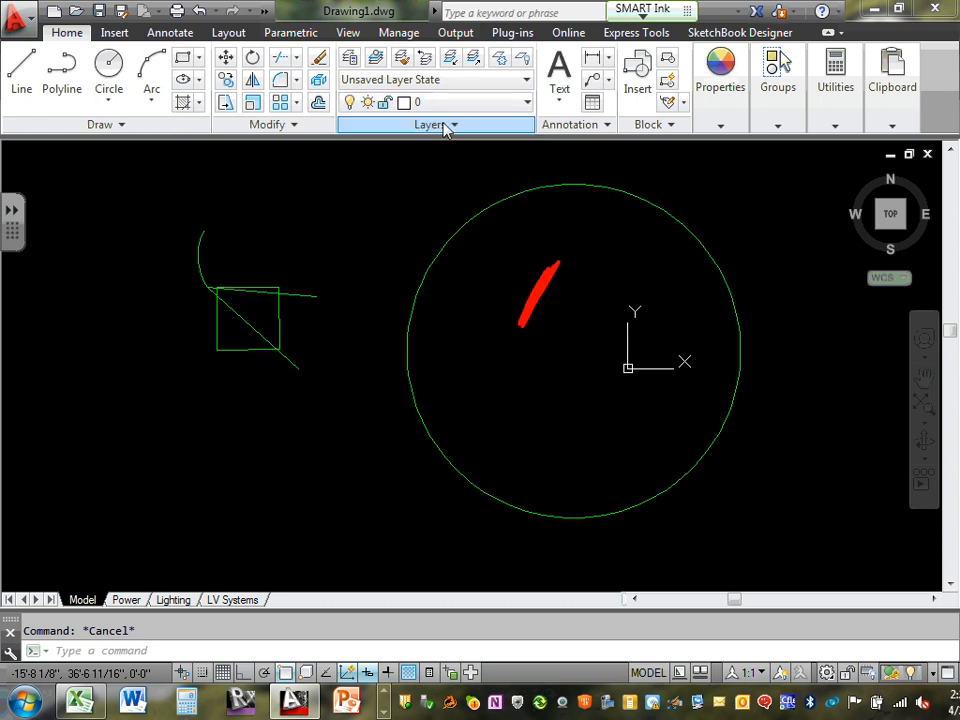
{"action": "left_click", "coordinate": [527, 104]}
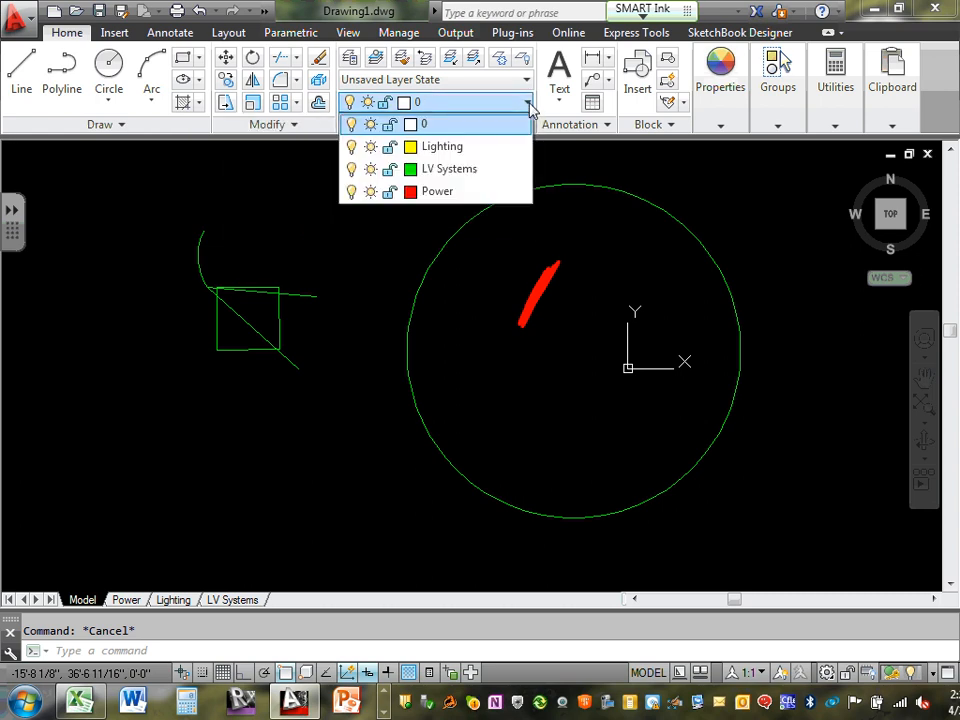
{"action": "left_click", "coordinate": [353, 148]}
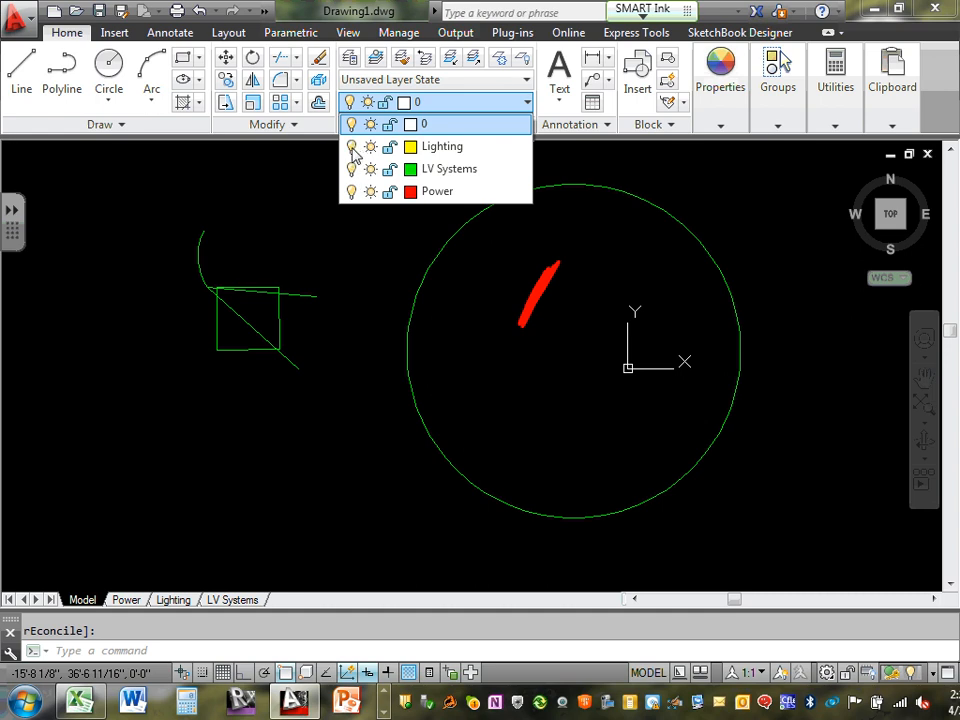
{"action": "left_click", "coordinate": [285, 185]}
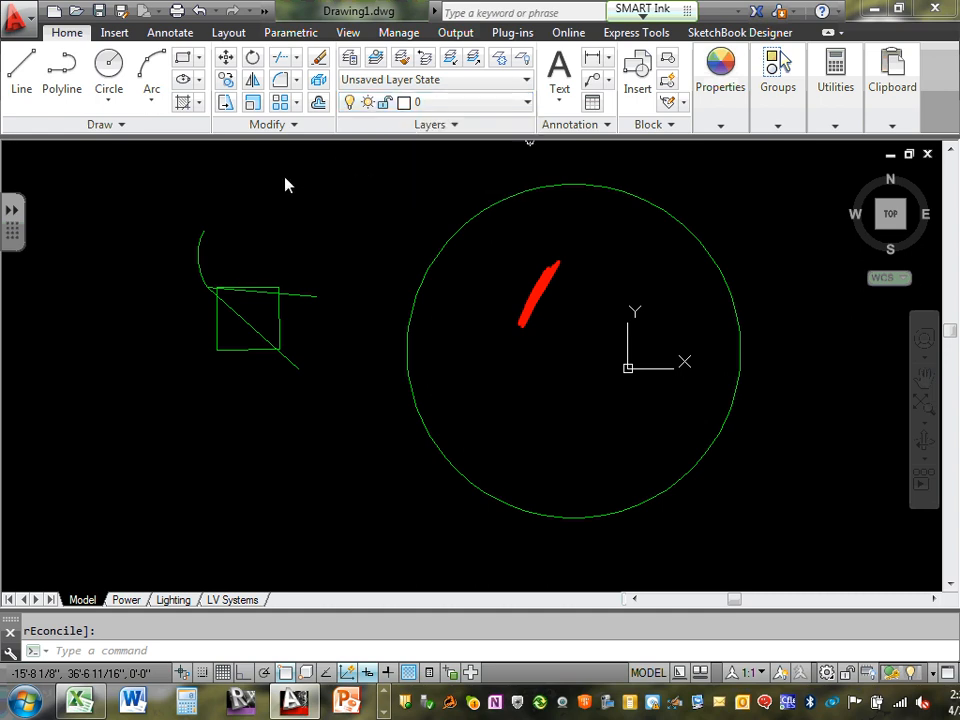
- Assign the large circle to the Power layer
{"action": "left_click", "coordinate": [476, 214]}
{"action": "left_click", "coordinate": [522, 102]}
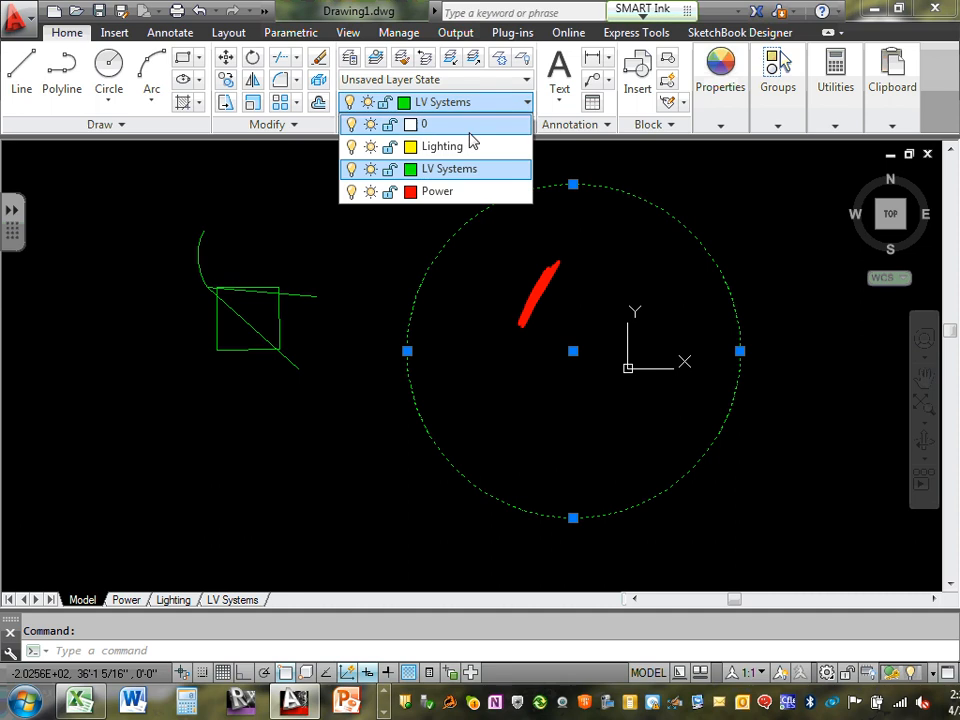
{"action": "left_click", "coordinate": [437, 191]}
- Add both lines and the arc to the selection, assign all selected objects to the Lighting layer and clear the selection
{"action": "left_click", "coordinate": [290, 294]}
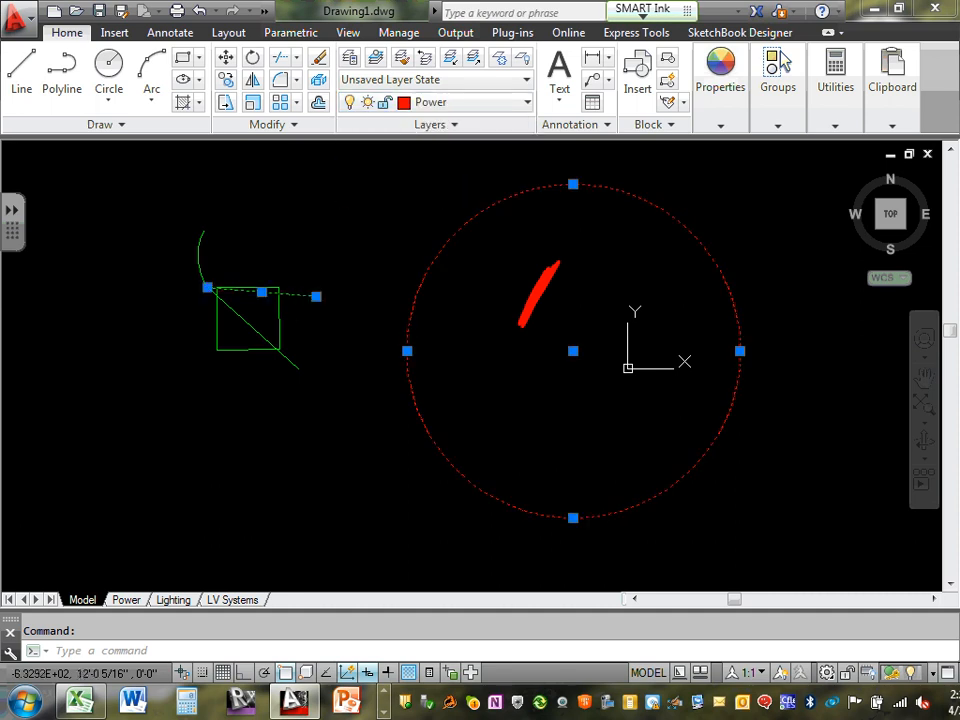
{"action": "left_click", "coordinate": [291, 358]}
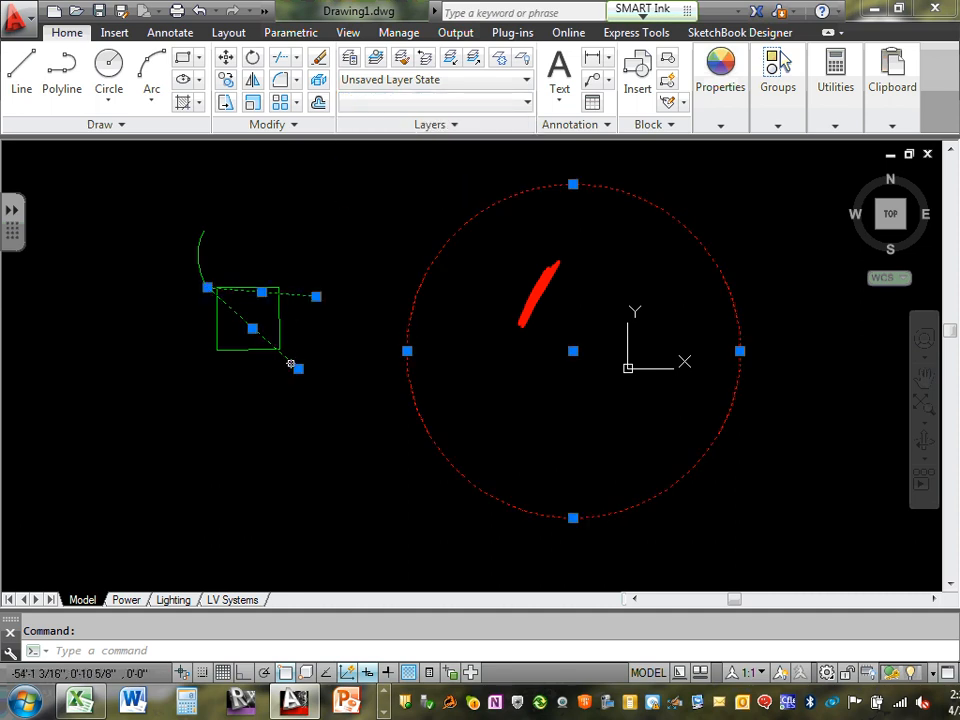
{"action": "left_click", "coordinate": [201, 244]}
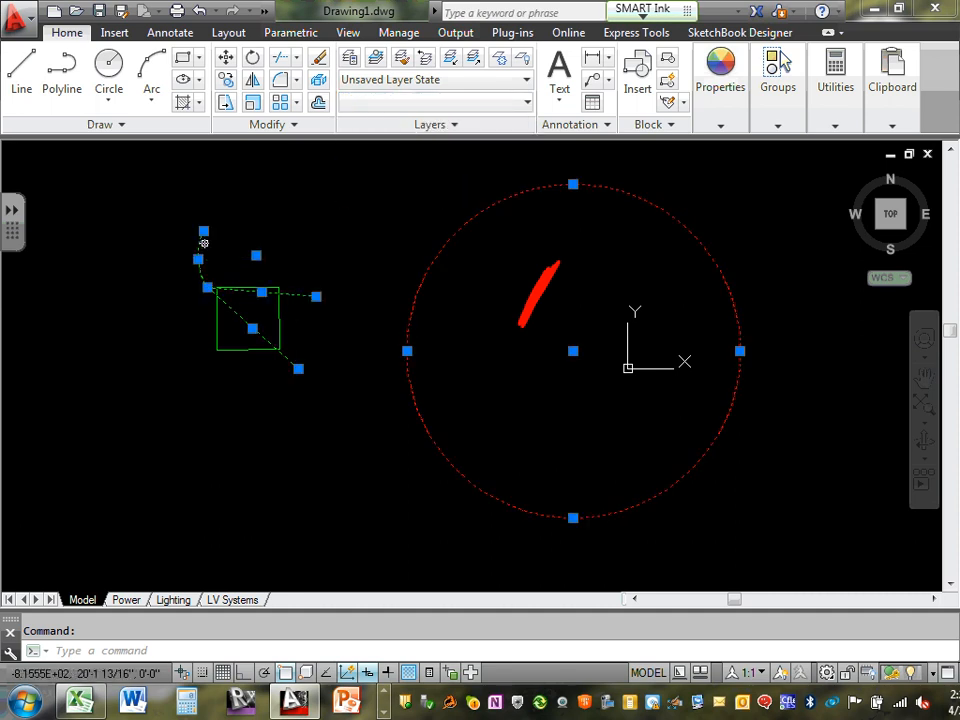
{"action": "left_click", "coordinate": [527, 103]}
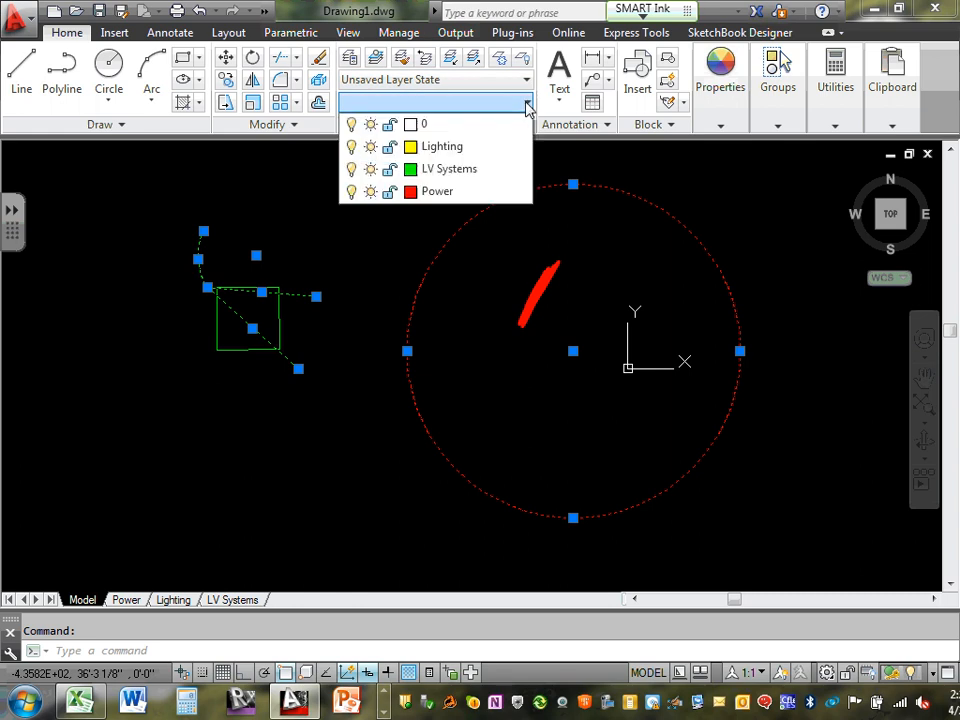
{"action": "left_click", "coordinate": [437, 160]}
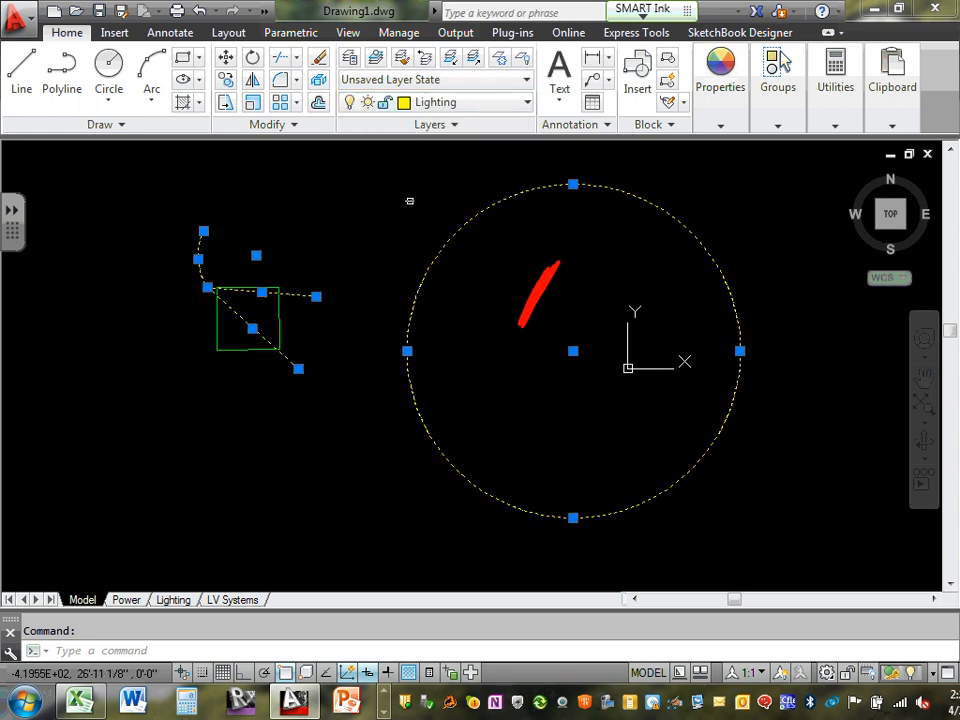
{"action": "key", "text": "Escape"}
- Move only the large circle to the Power layer and deselect it
{"action": "left_click", "coordinate": [508, 197]}
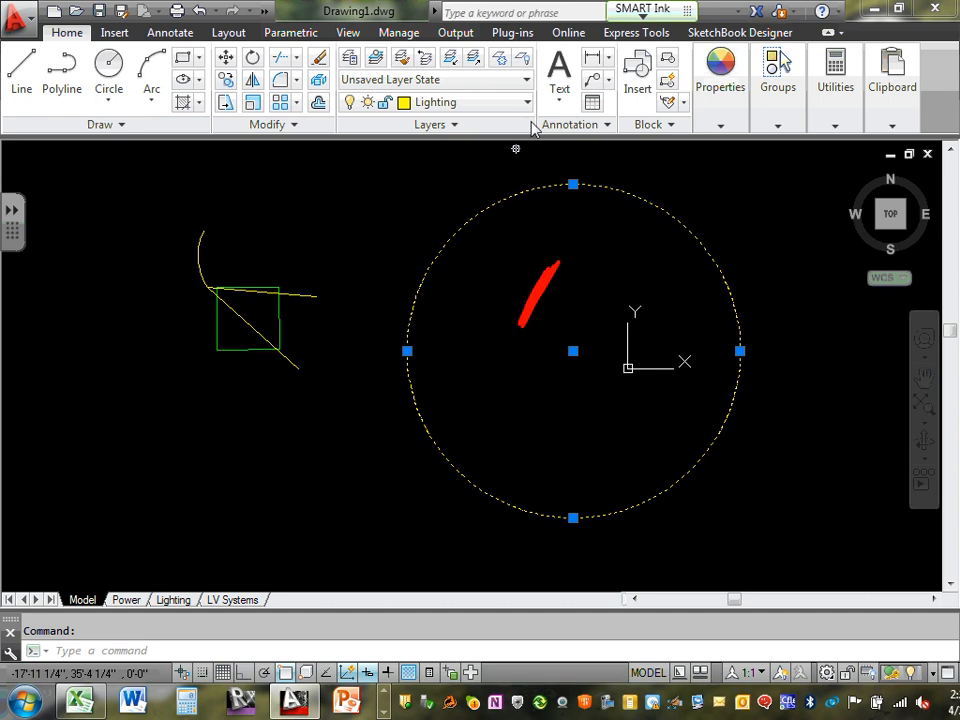
{"action": "left_click", "coordinate": [527, 103]}
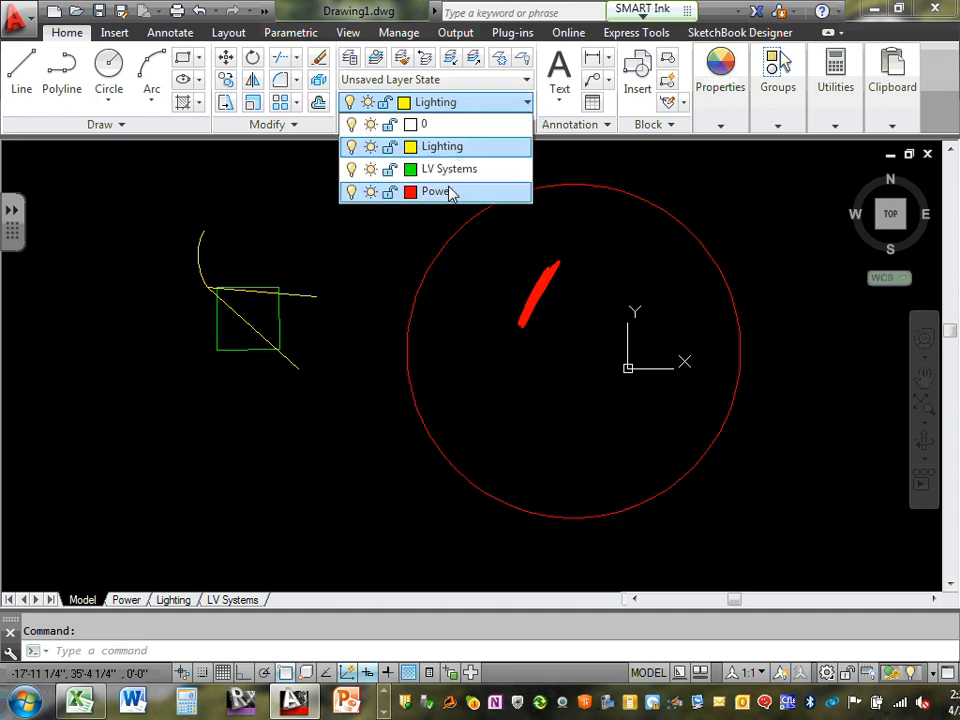
{"action": "left_click", "coordinate": [450, 191]}
{"action": "key", "text": "Escape"}
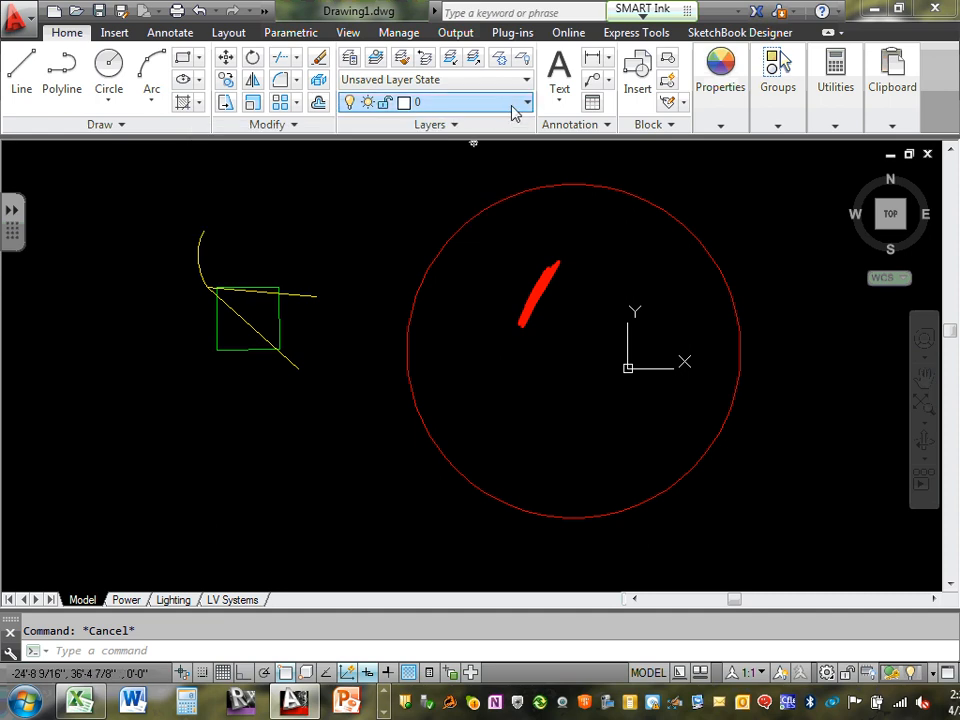
- Keep layer 0 current and turn off the Lighting, LV Systems and Power layers
{"action": "left_click", "coordinate": [521, 106]}
{"action": "left_click", "coordinate": [442, 123]}
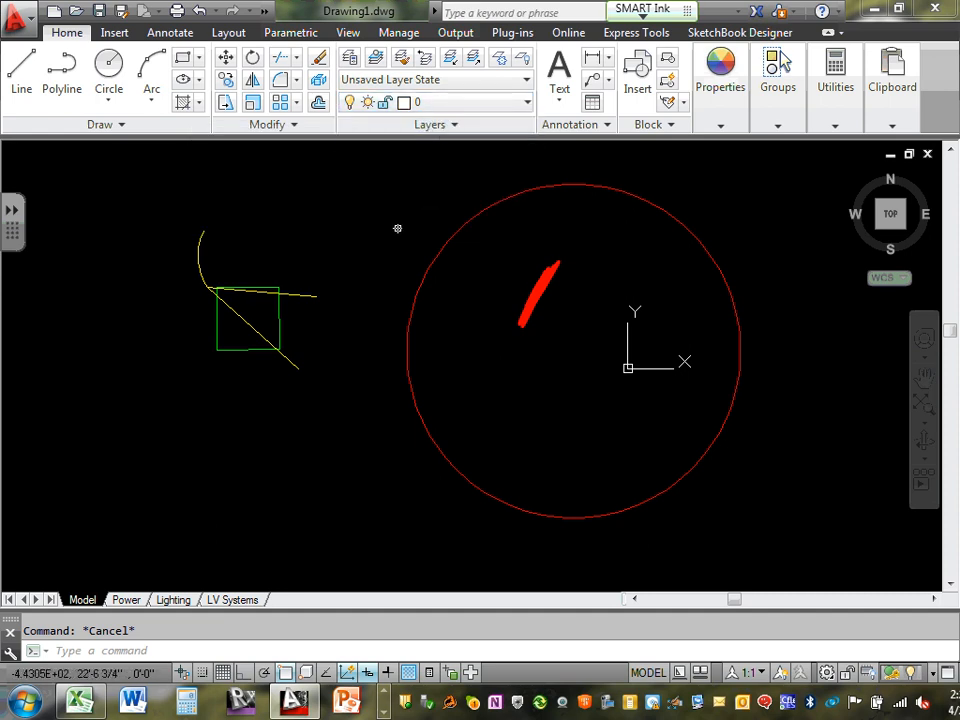
{"action": "left_click", "coordinate": [531, 106]}
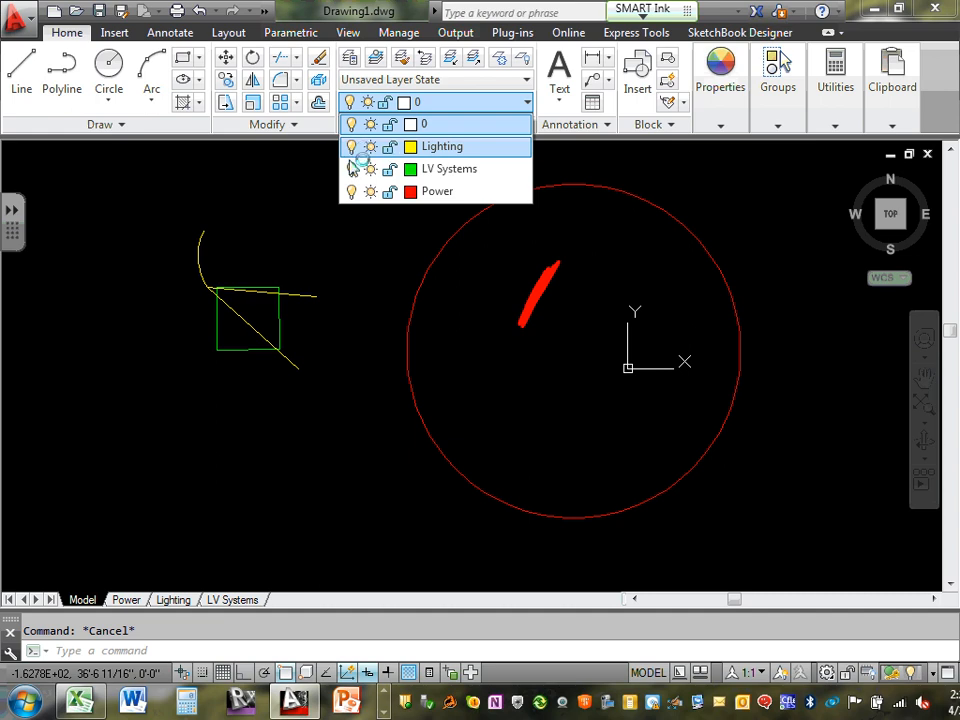
{"action": "left_click", "coordinate": [352, 147]}
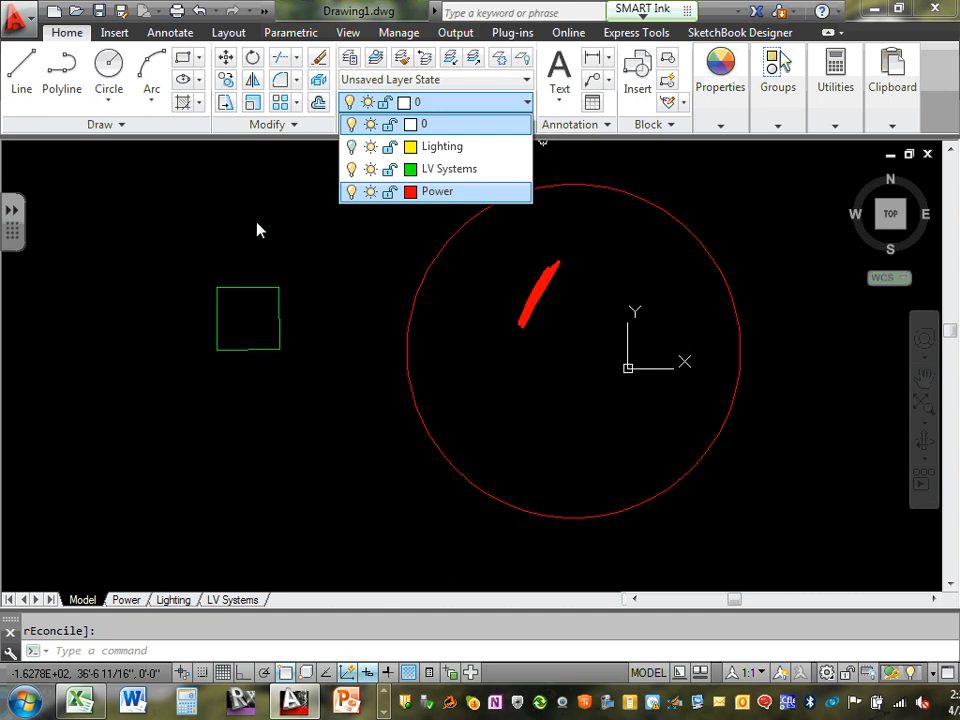
{"action": "left_click", "coordinate": [352, 169]}
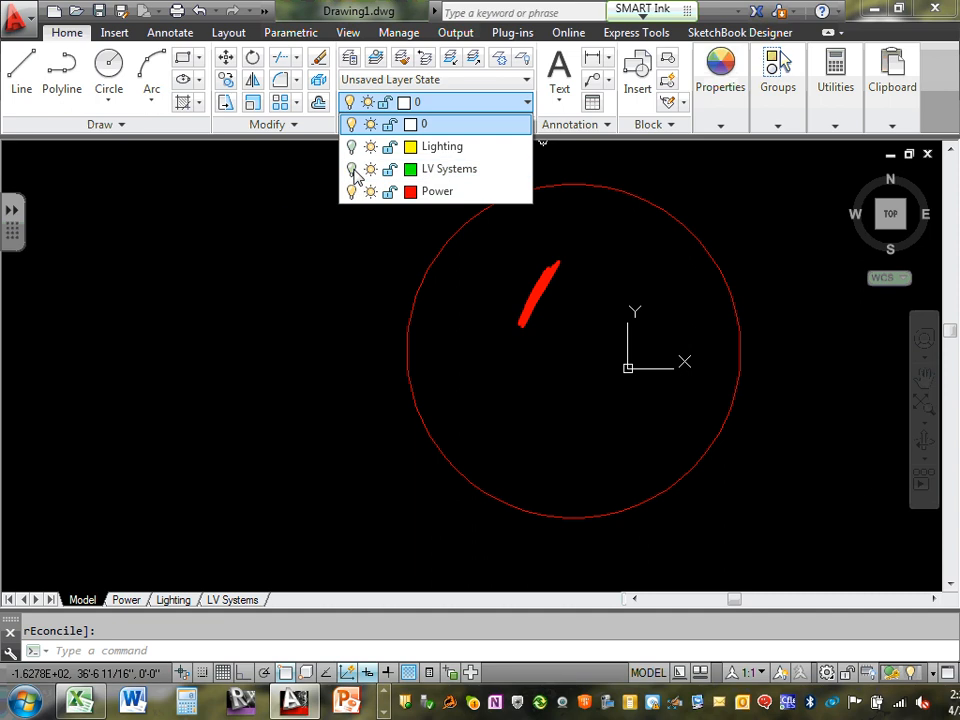
{"action": "left_click", "coordinate": [352, 191]}
{"action": "left_click", "coordinate": [352, 191]}
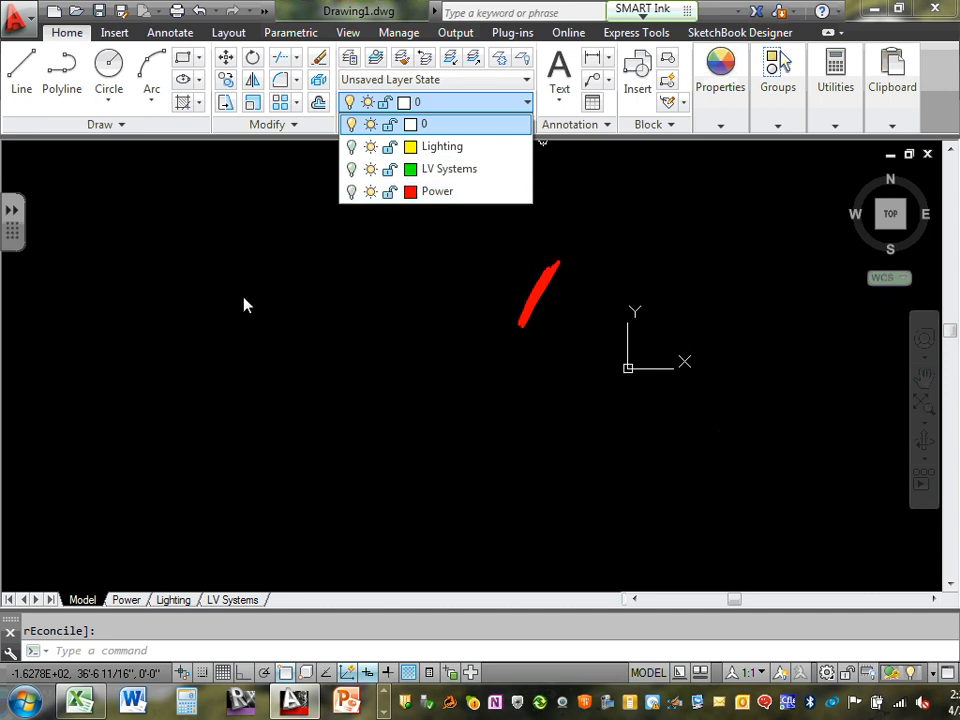
- Draw a selection window over the hidden square's area and erase the red ink mark
{"action": "left_click", "coordinate": [221, 343]}
{"action": "left_click", "coordinate": [312, 285]}
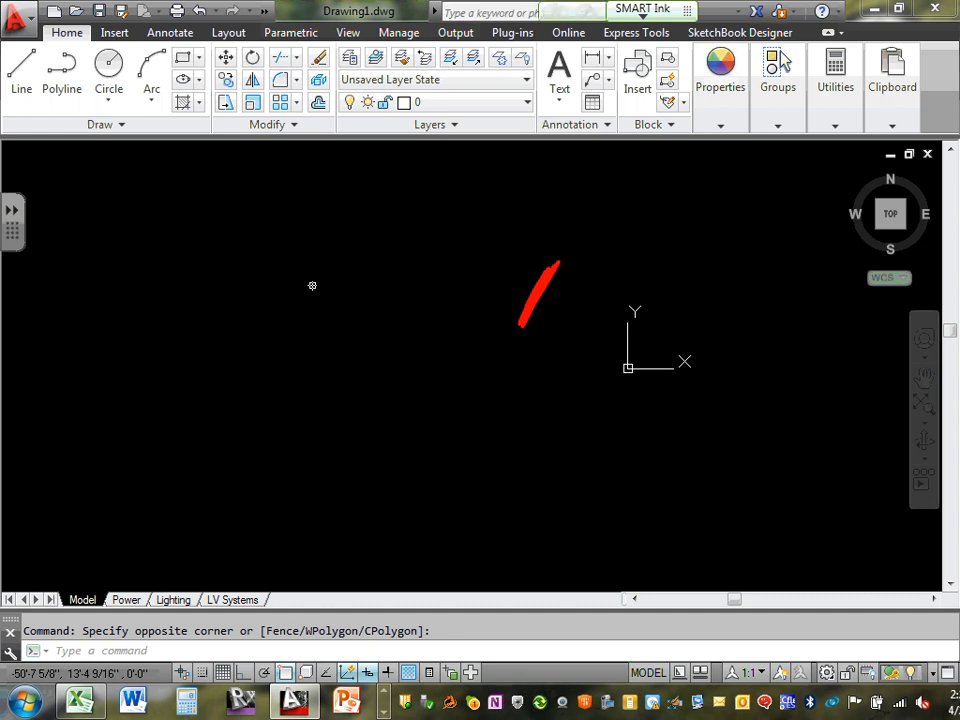
{"action": "left_click_drag", "start_coordinate": [529, 303], "coordinate": [596, 261]}
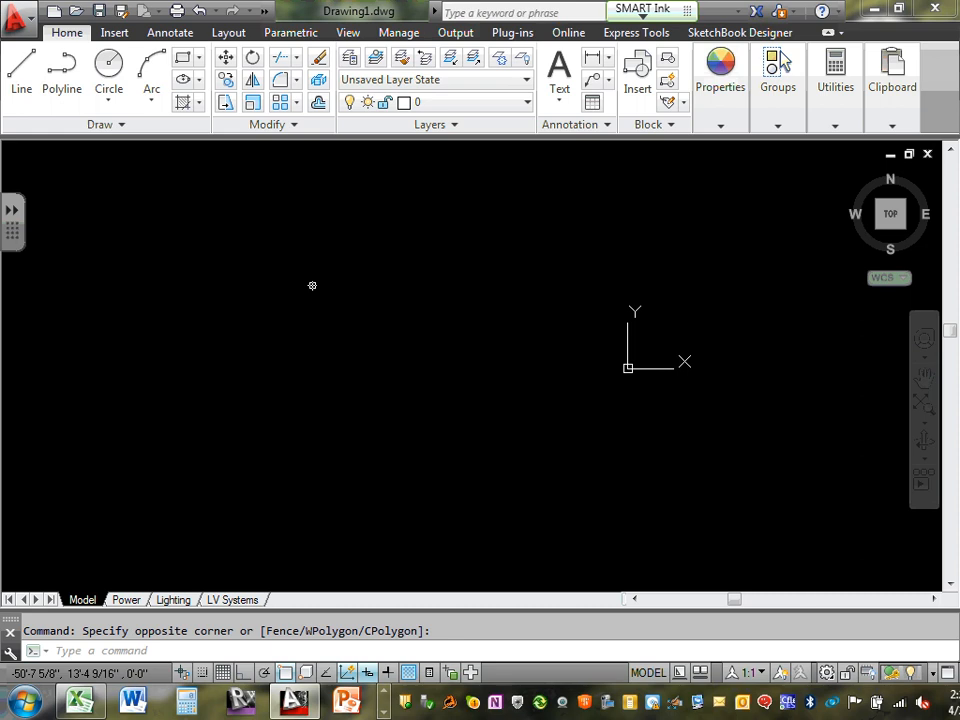
- Turn the LV Systems, Lighting and Power layers back on
{"action": "left_click", "coordinate": [527, 104]}
{"action": "left_click", "coordinate": [351, 168]}
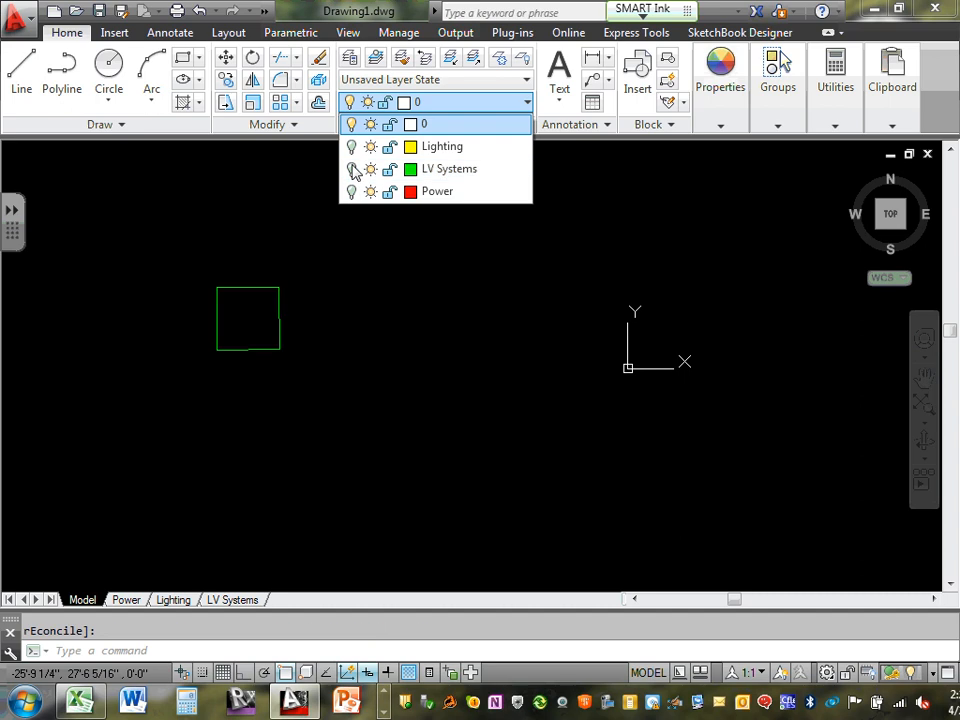
{"action": "left_click", "coordinate": [351, 147]}
{"action": "left_click", "coordinate": [350, 191]}
{"action": "left_click", "coordinate": [369, 272]}
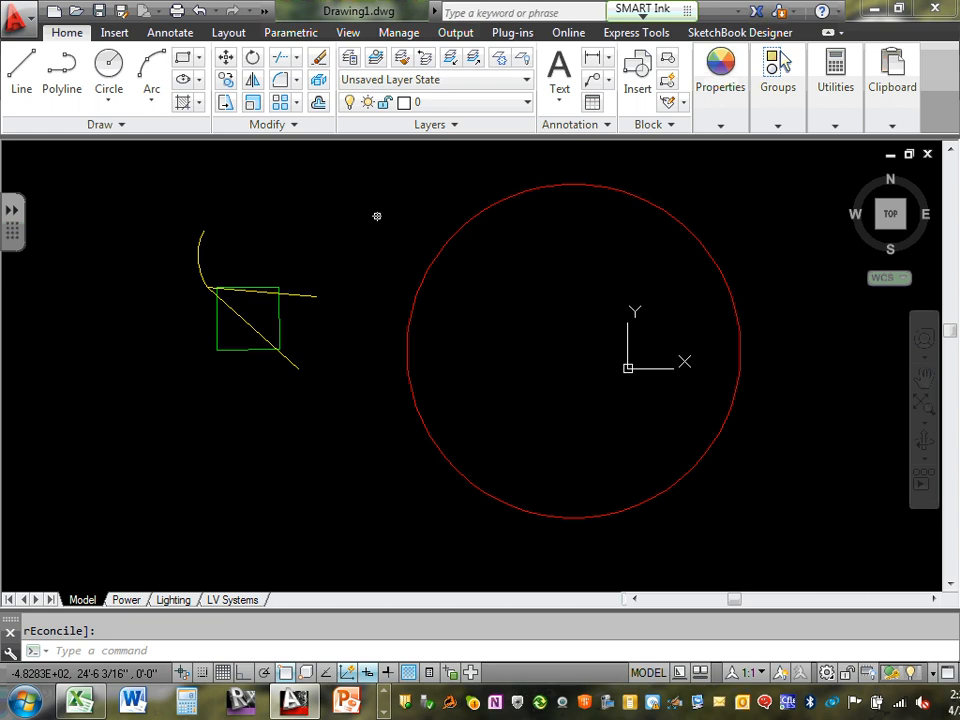
- Try to turn off the current layer 0, choosing to keep it on
{"action": "left_click", "coordinate": [527, 105]}
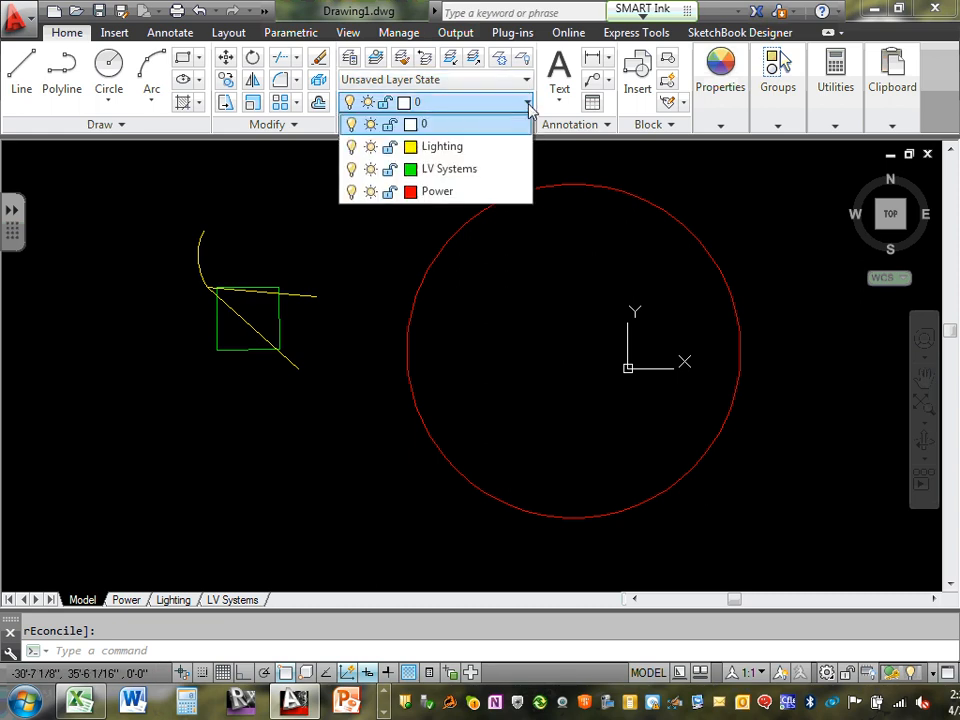
{"action": "left_click", "coordinate": [351, 127]}
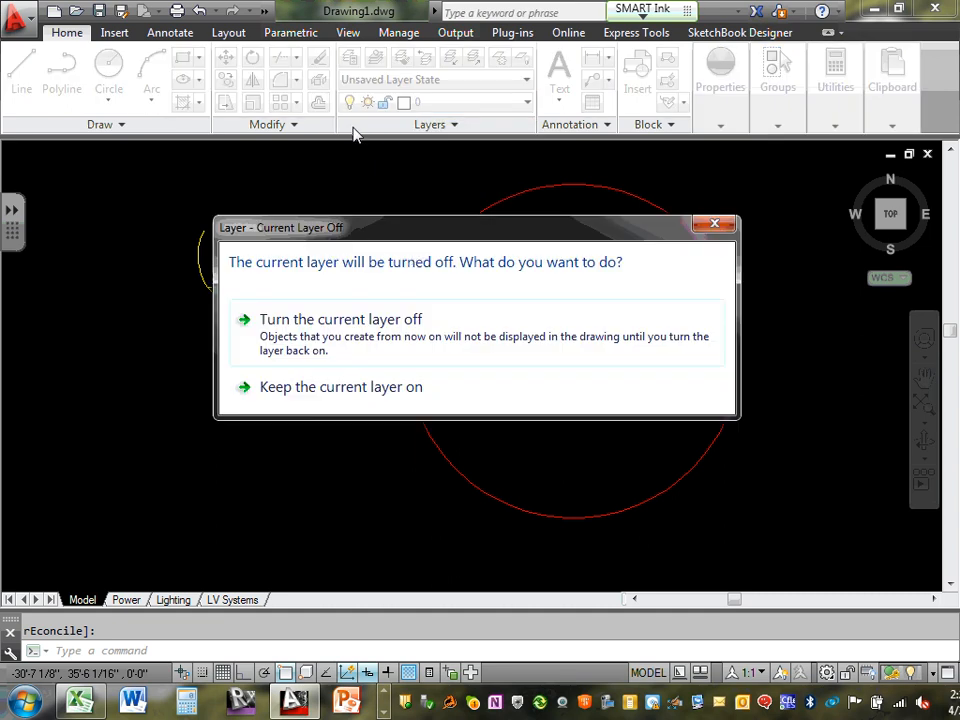
{"action": "left_click", "coordinate": [398, 390]}
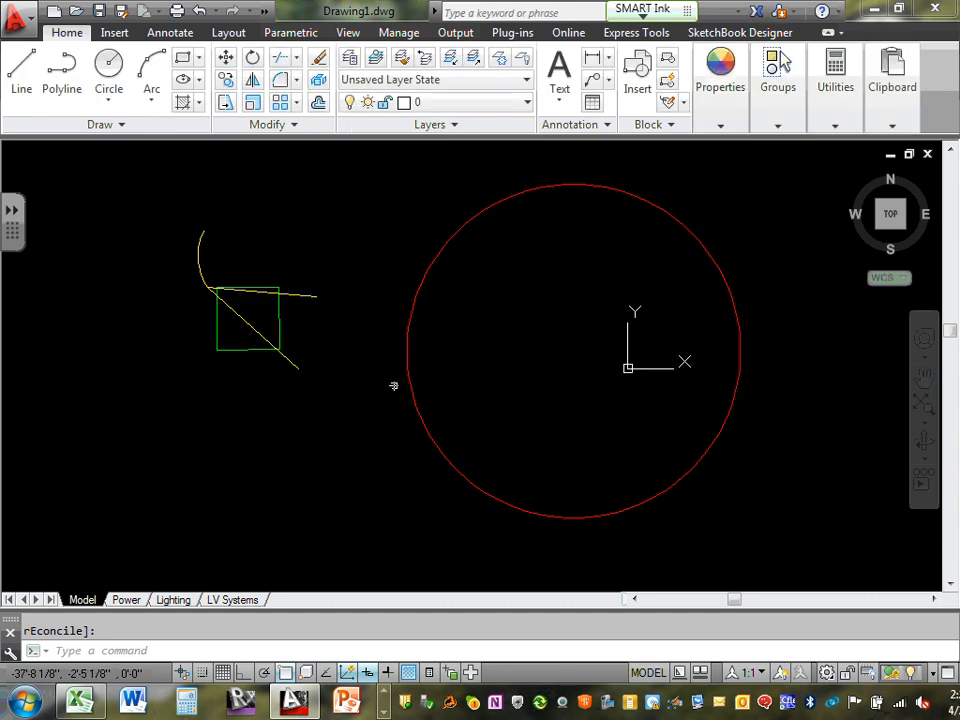
- Make Lighting the current layer
{"action": "left_click", "coordinate": [527, 103]}
{"action": "left_click", "coordinate": [452, 147]}
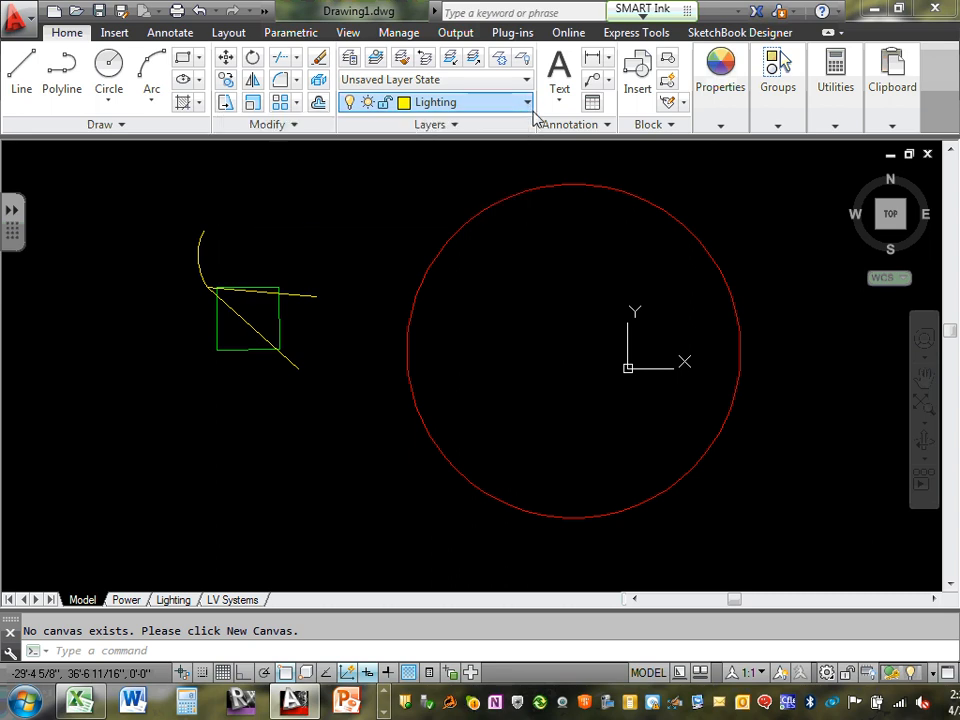
{"action": "left_click", "coordinate": [527, 103]}
{"action": "left_click", "coordinate": [411, 124]}
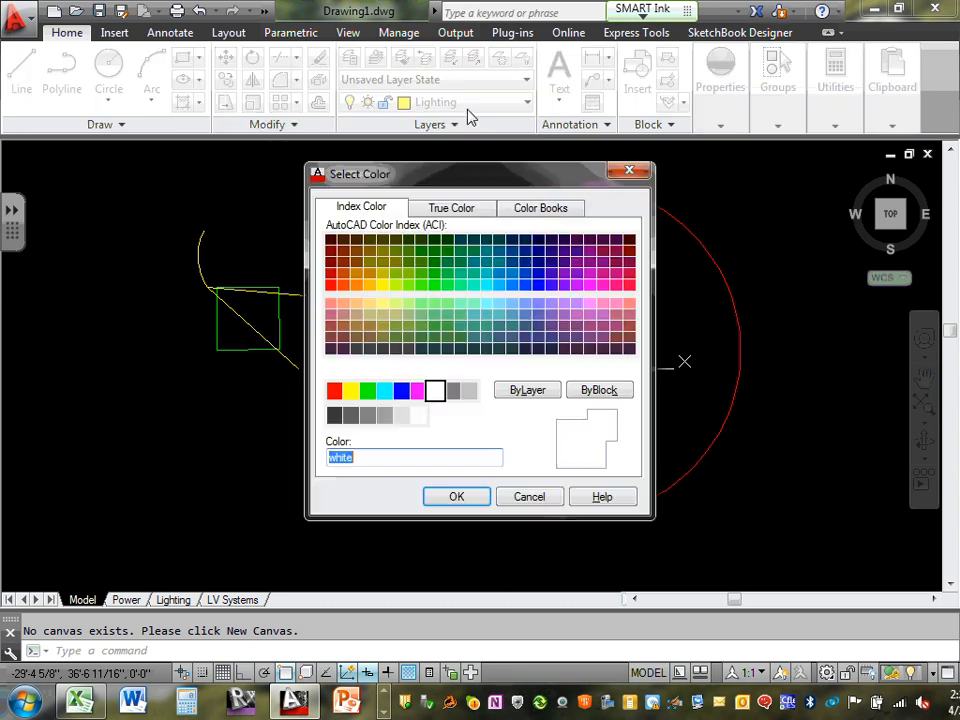
{"action": "left_click", "coordinate": [540, 497]}
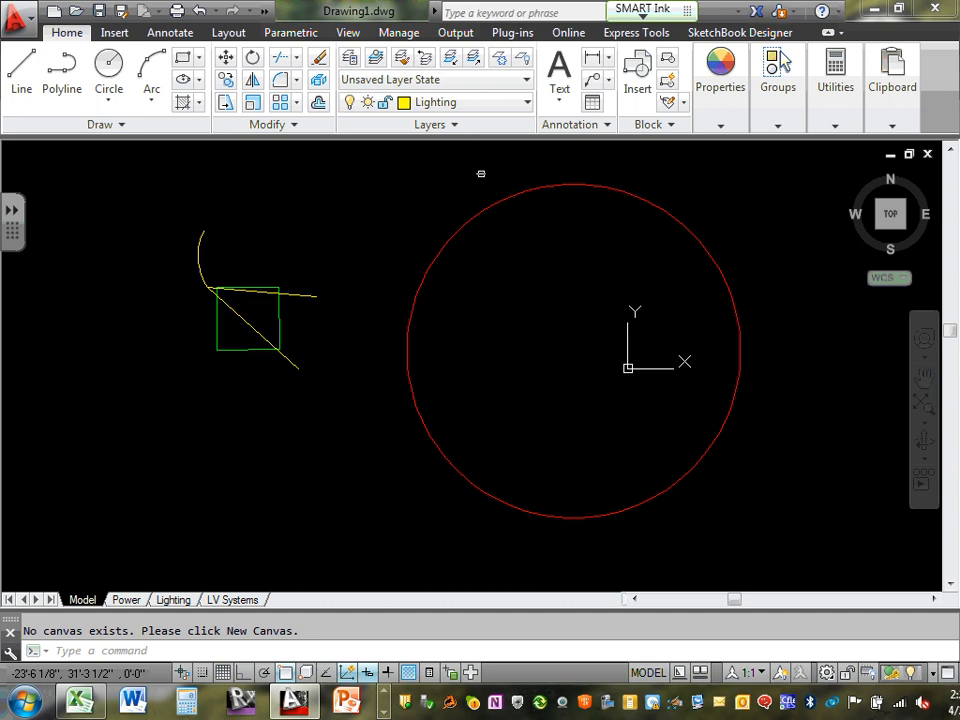
- Turn off layer 0 while Lighting is the current layer
{"action": "left_click", "coordinate": [522, 104]}
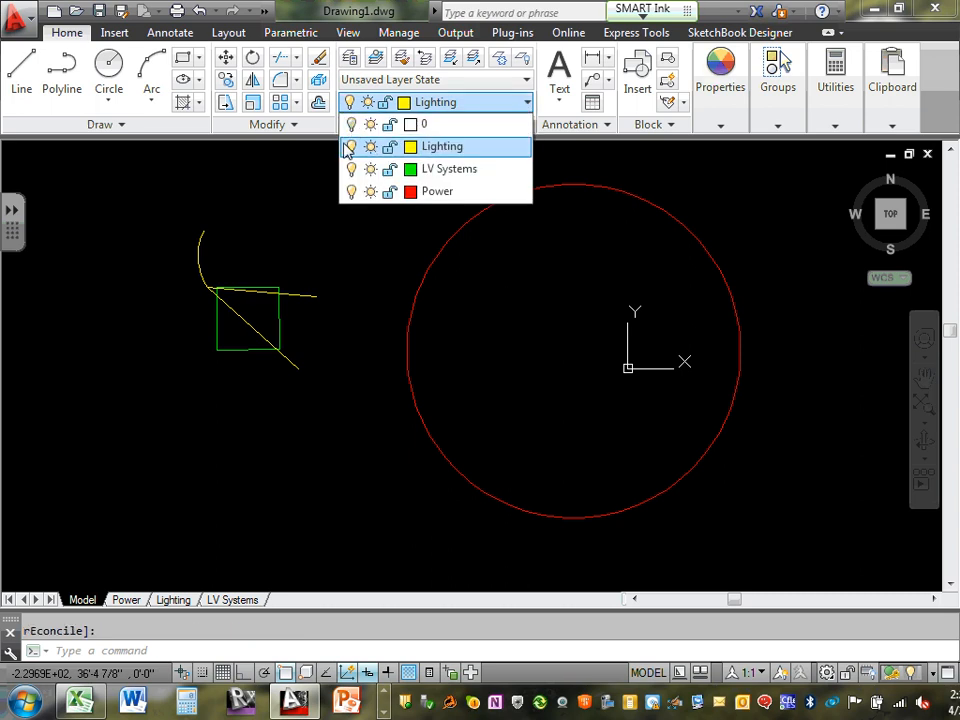
{"action": "left_click", "coordinate": [328, 176]}
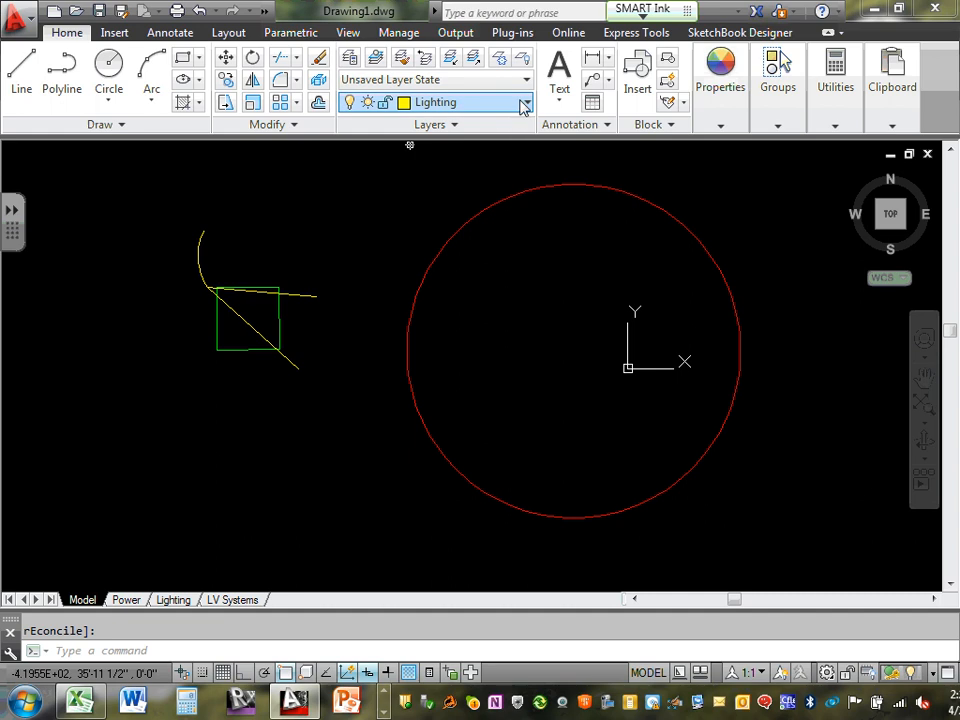
{"action": "left_click", "coordinate": [522, 104]}
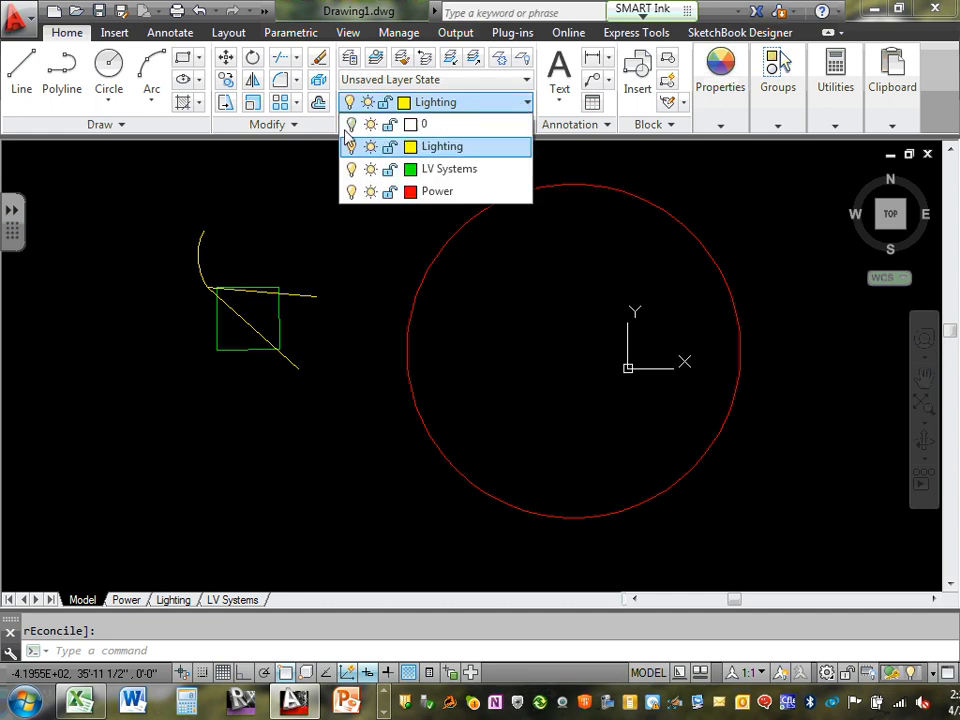
{"action": "left_click", "coordinate": [291, 201]}
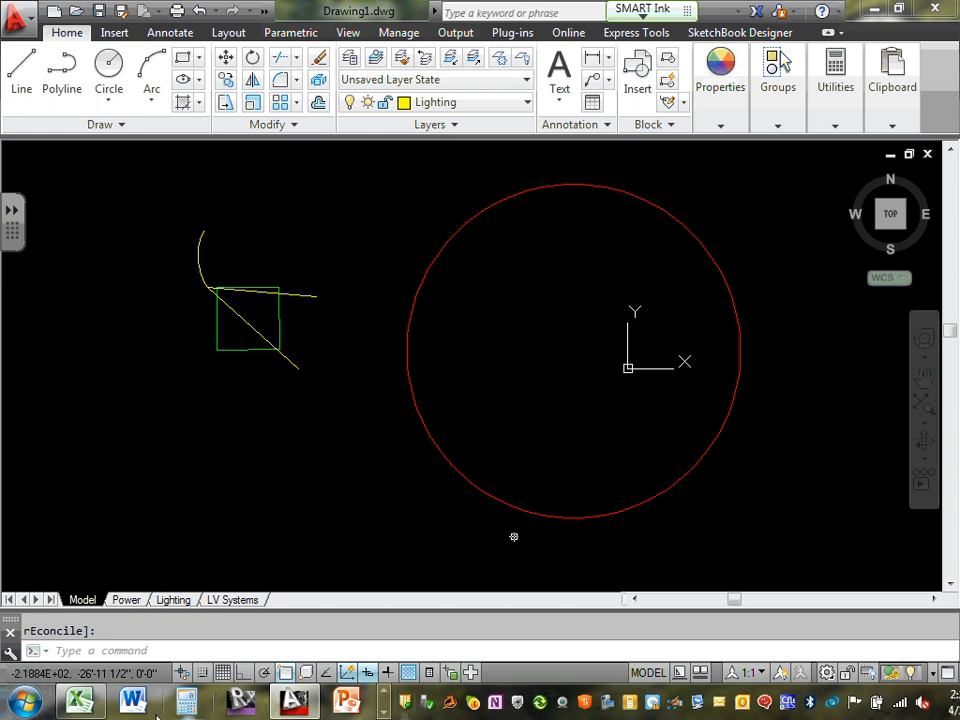
- Switch to the Chrome browser with the YouTube channel's videos page
{"action": "left_click", "coordinate": [383, 711]}
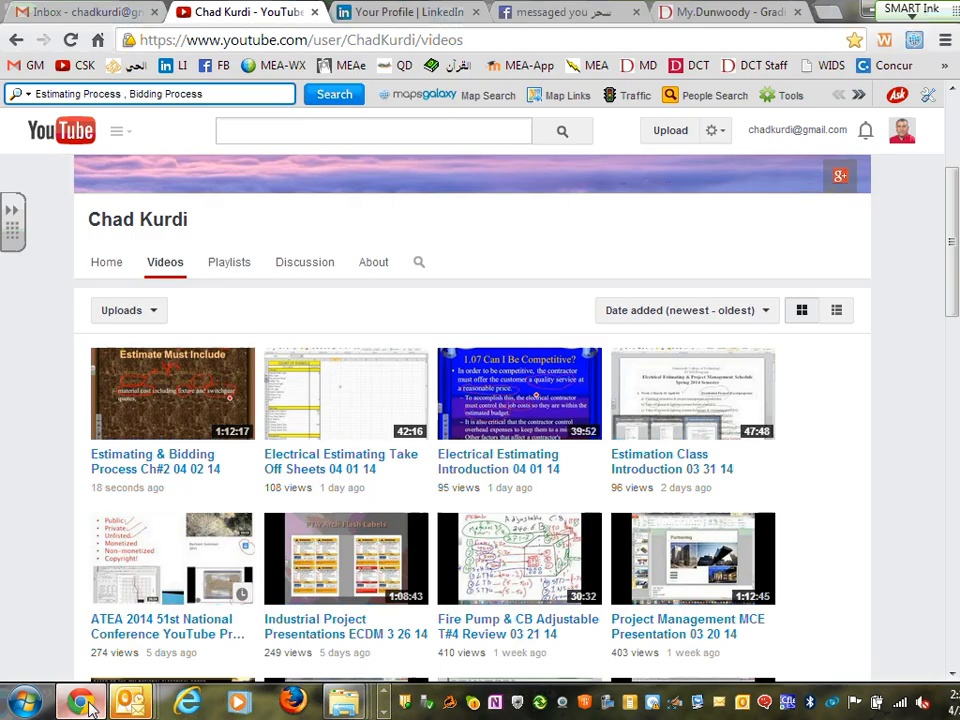
- Copy the web address of the YouTube channel's videos page
{"action": "left_click", "coordinate": [84, 704]}
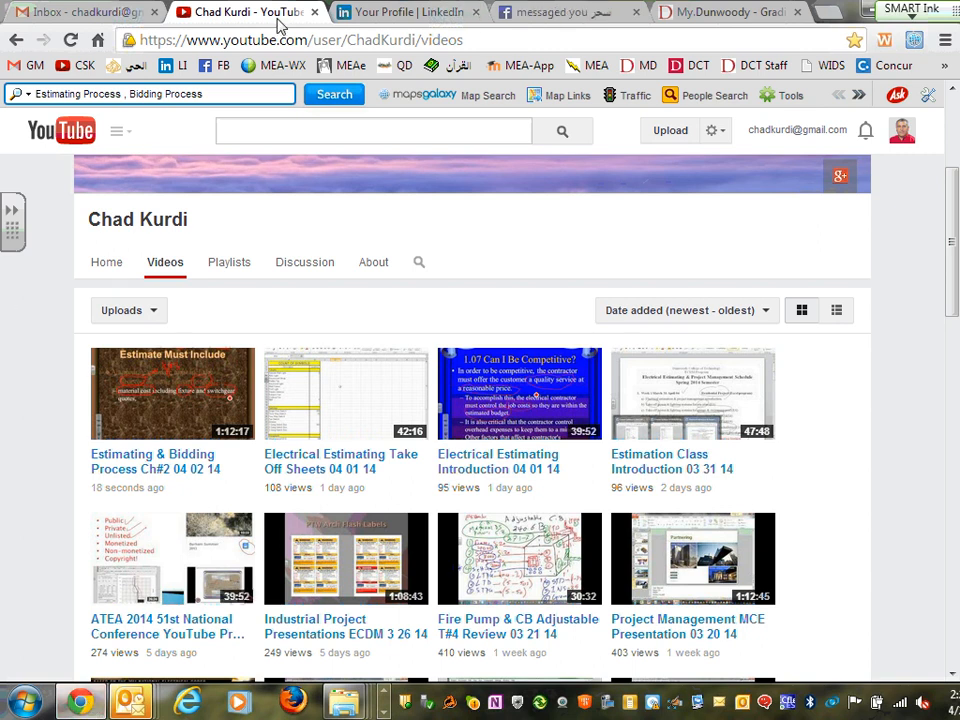
{"action": "left_click", "coordinate": [229, 45]}
{"action": "right_click", "coordinate": [236, 48]}
{"action": "left_click", "coordinate": [266, 110]}
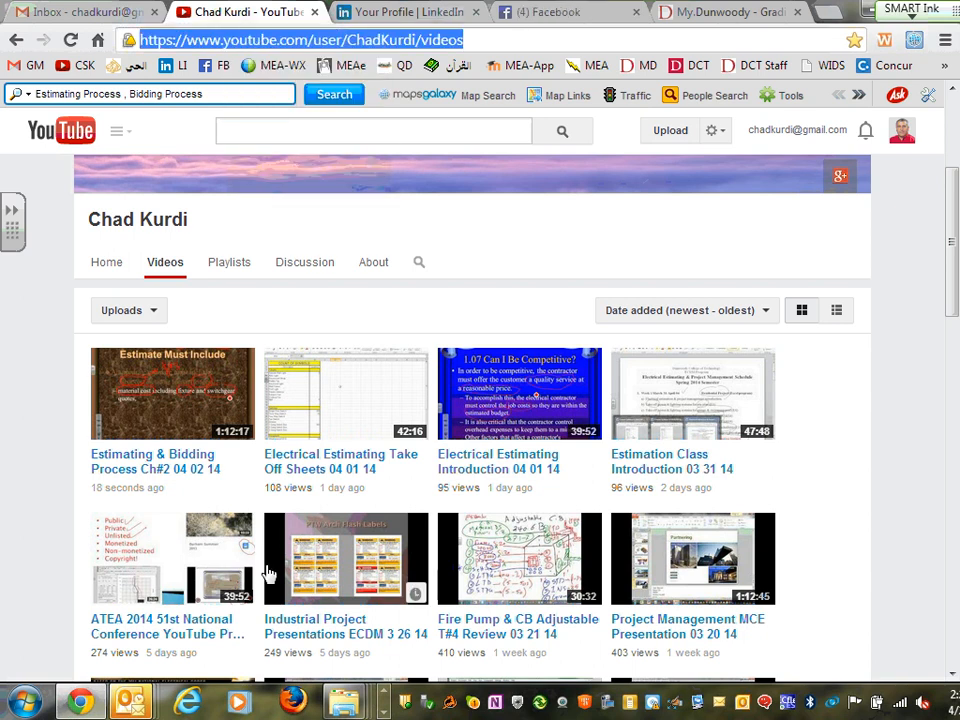
- Switch to Outlook and paste the copied channel link into the body of a new e-mail message
{"action": "mouse_move", "coordinate": [130, 700]}
{"action": "left_click", "coordinate": [133, 594]}
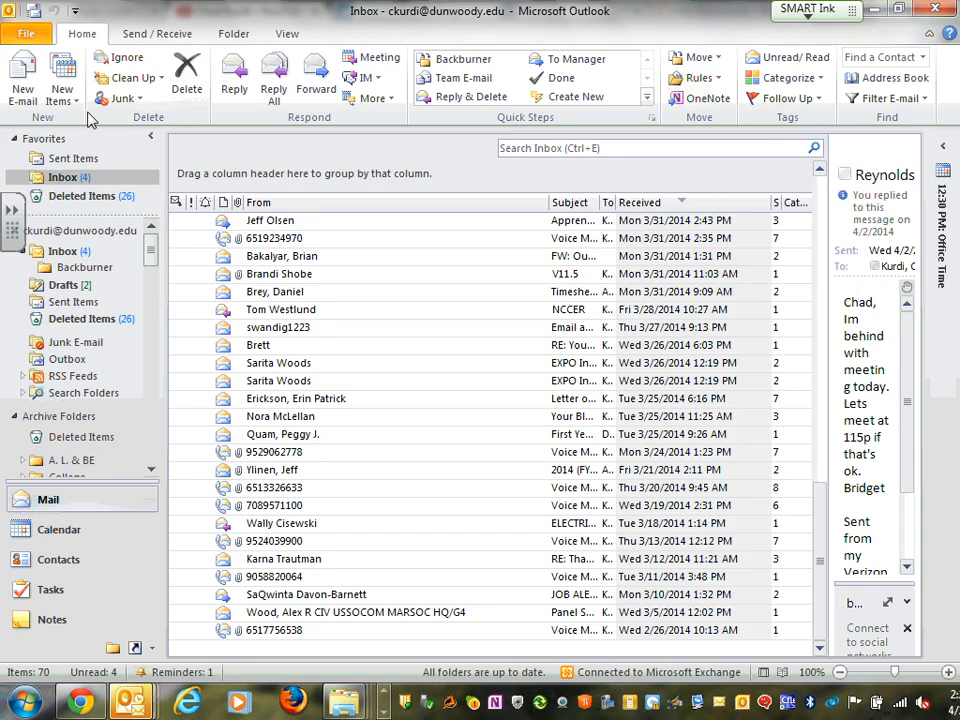
{"action": "left_click", "coordinate": [22, 80]}
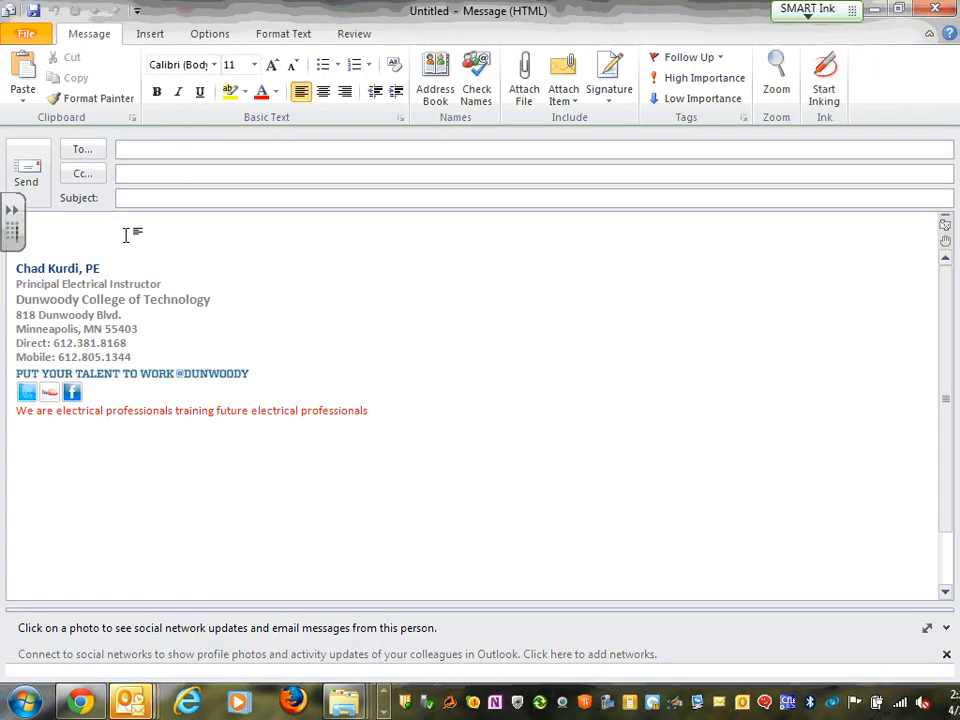
{"action": "right_click", "coordinate": [126, 235]}
{"action": "left_click", "coordinate": [221, 311]}
{"action": "key", "text": "Return"}
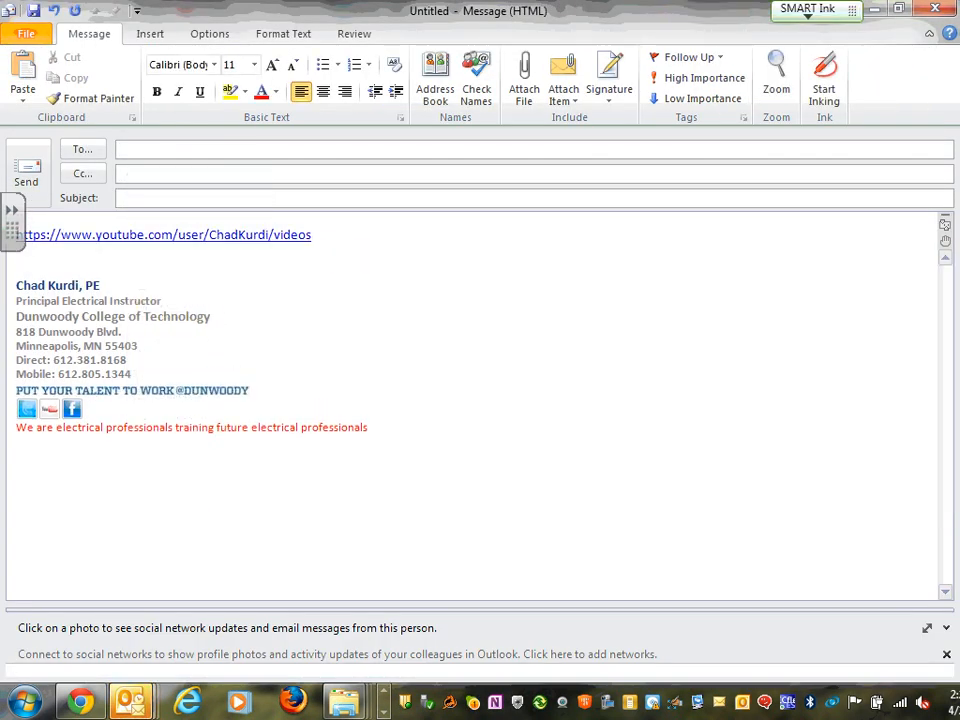
- Address the message to ECDM Class-2013/2014-1st year, enter the subject Youtube and send it, accepting the spelling correction YouTube
{"action": "left_click", "coordinate": [188, 152]}
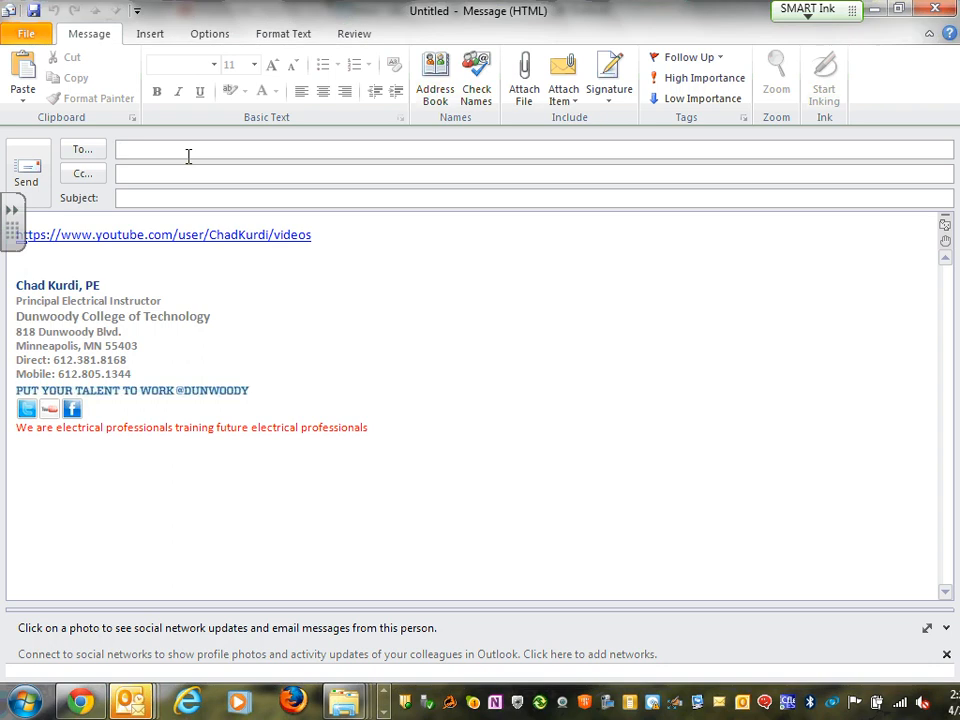
{"action": "type", "text": "ecd"}
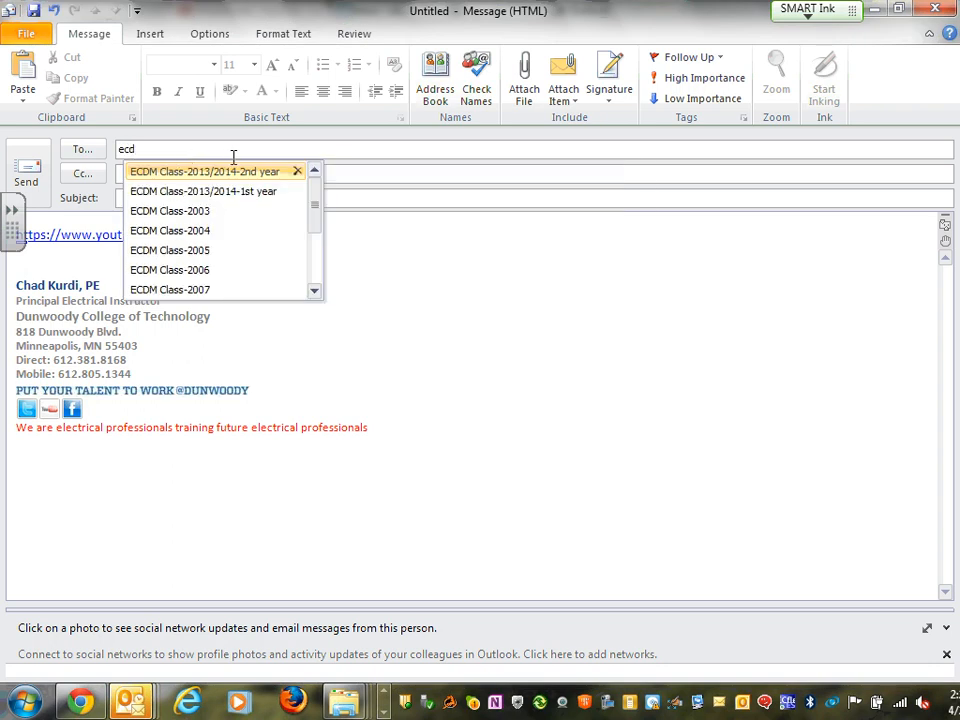
{"action": "left_click", "coordinate": [266, 194]}
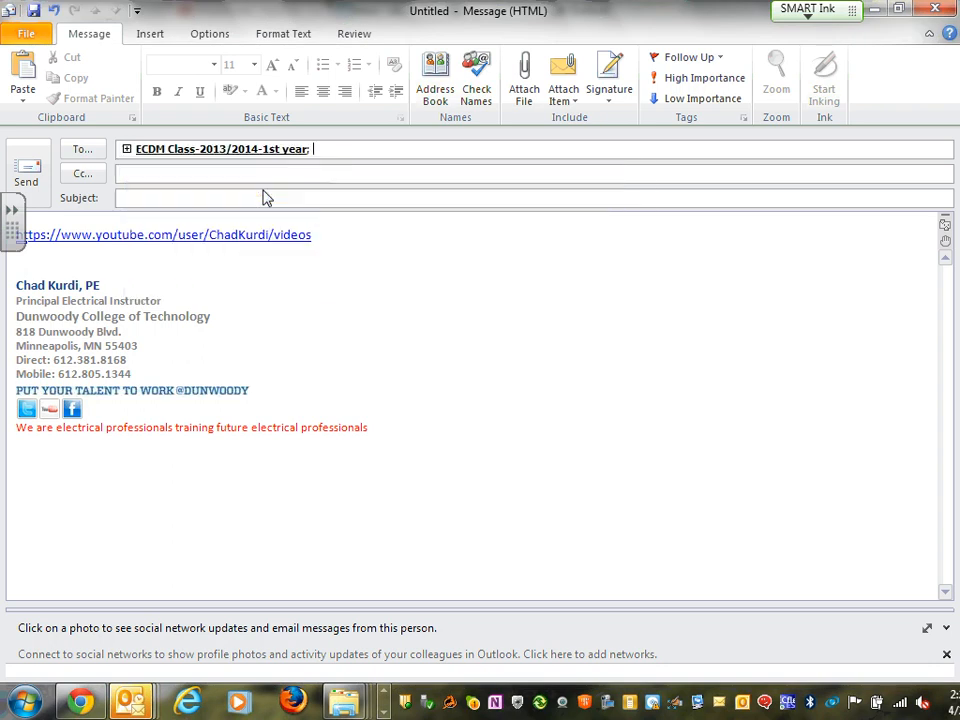
{"action": "left_click", "coordinate": [157, 200]}
{"action": "left_click", "coordinate": [30, 172]}
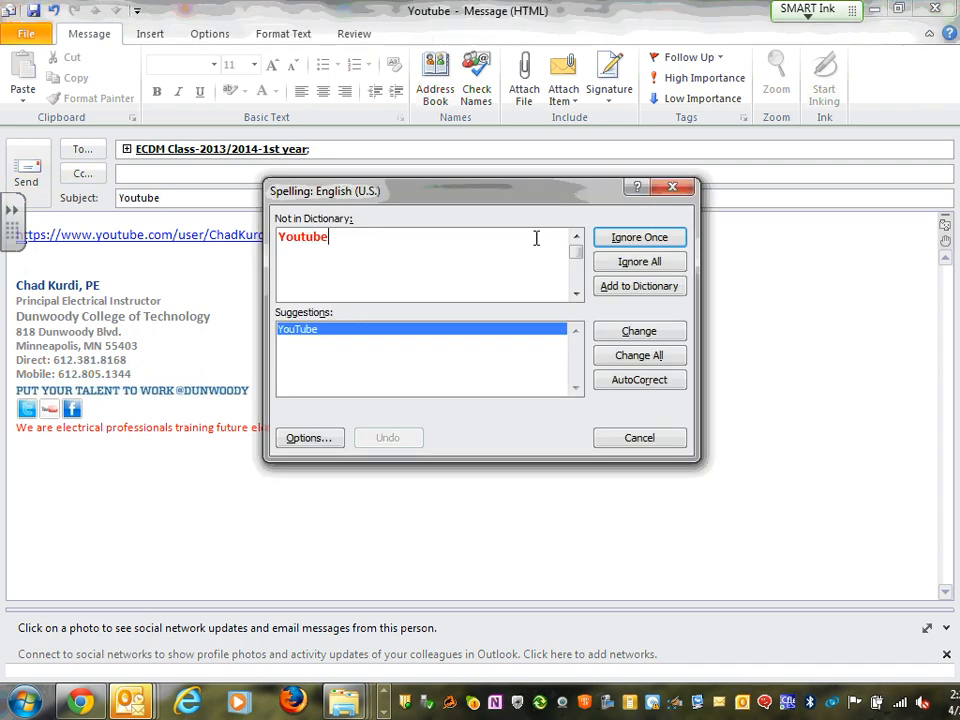
{"action": "left_click", "coordinate": [639, 331]}
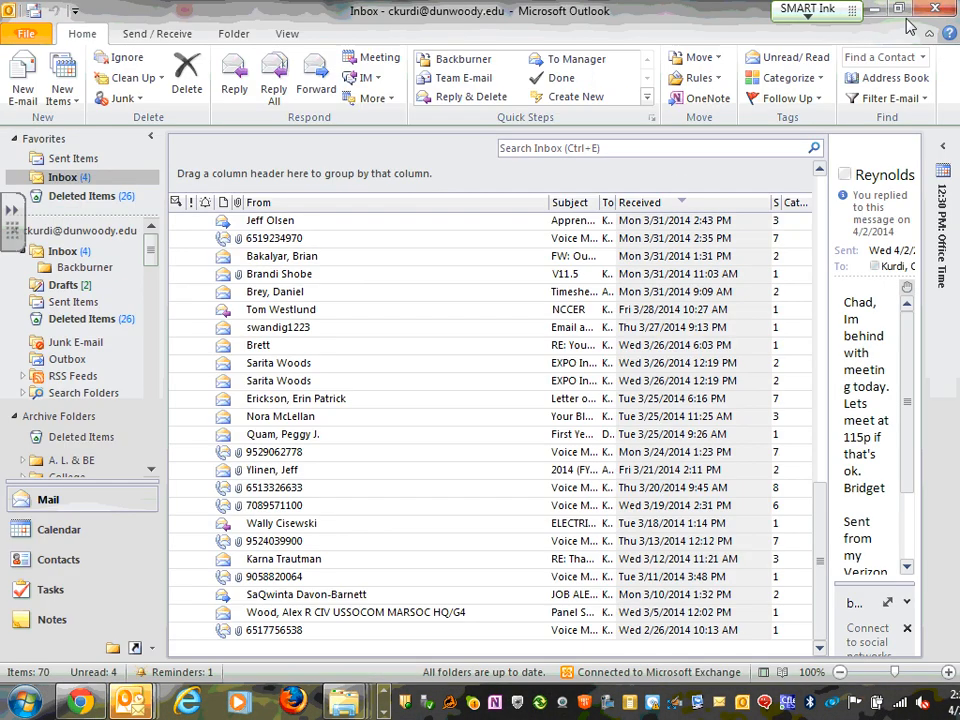
- Switch back to Chrome and open the Drafting playlist from the channel's playlists
{"action": "key", "text": "alt+Tab"}
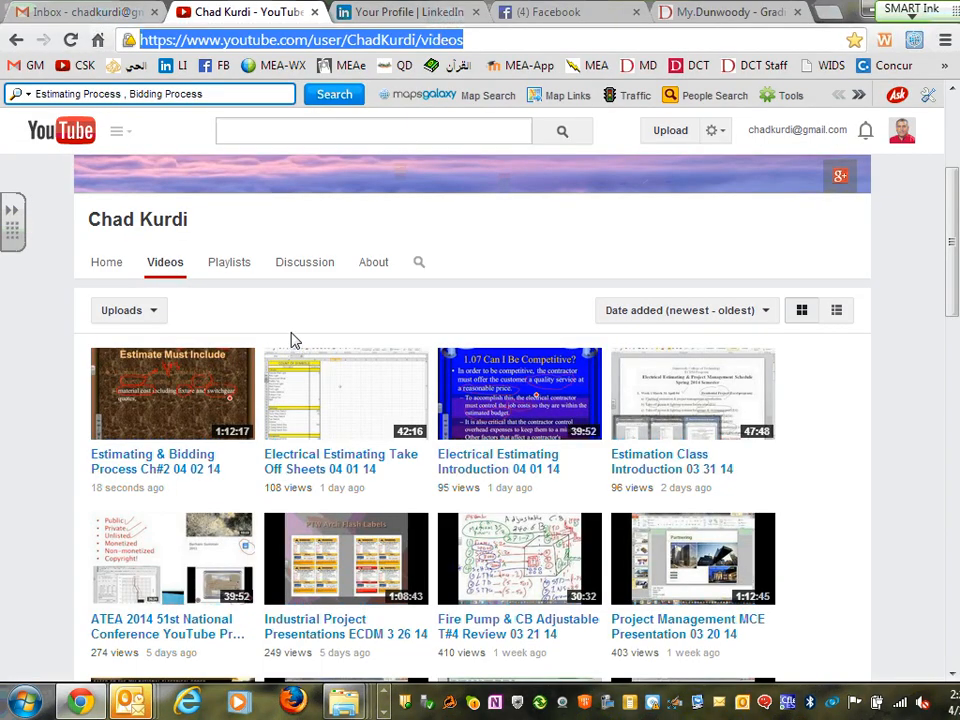
{"action": "left_click", "coordinate": [229, 266]}
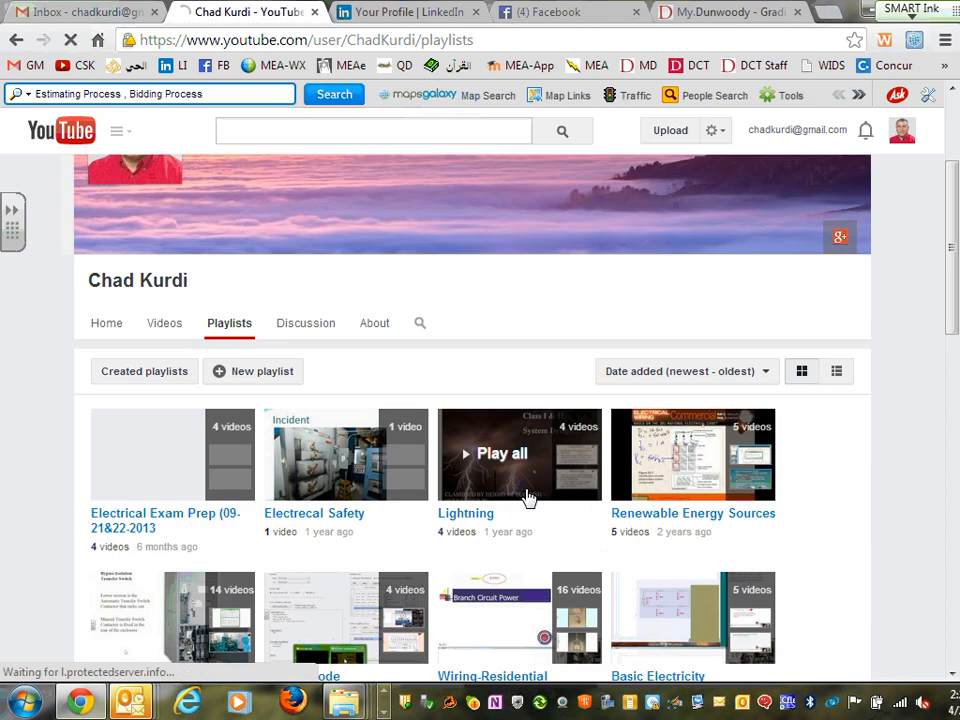
{"action": "scroll", "coordinate": [493, 489], "scroll_direction": "down", "scroll_amount": 2}
{"action": "left_click", "coordinate": [481, 487]}
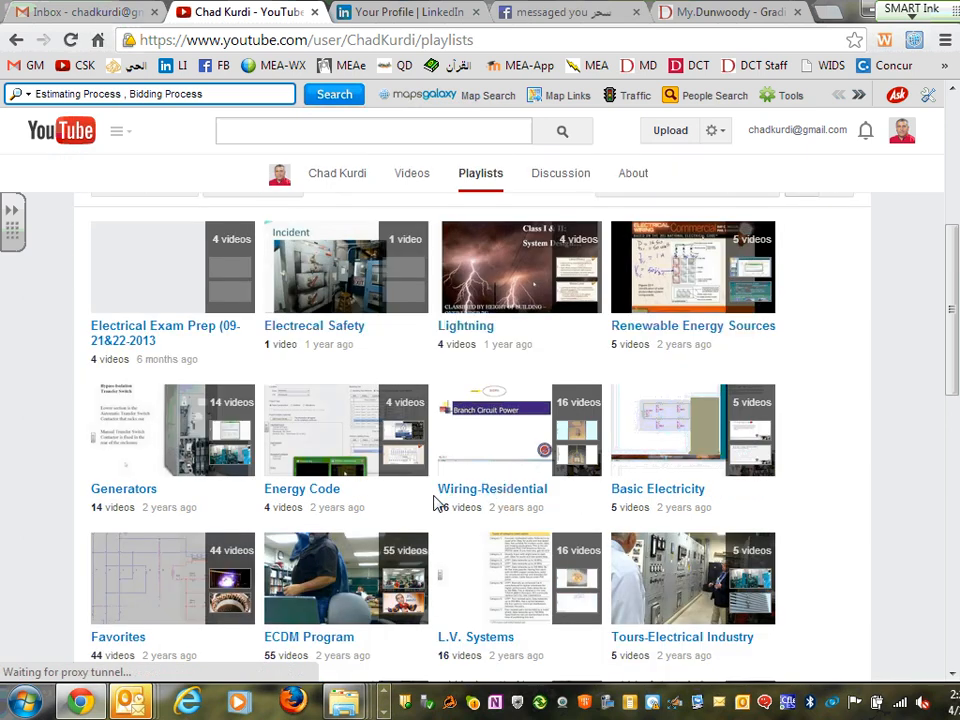
{"action": "scroll", "coordinate": [574, 450], "scroll_direction": "down", "scroll_amount": 1}
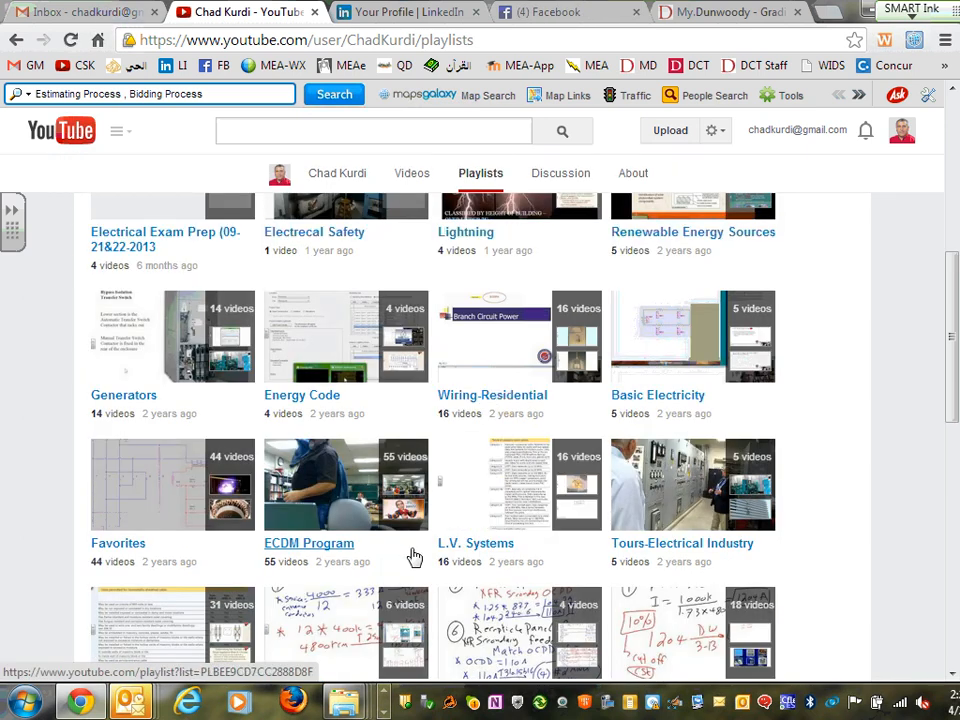
{"action": "scroll", "coordinate": [589, 397], "scroll_direction": "down", "scroll_amount": 1}
{"action": "scroll", "coordinate": [589, 397], "scroll_direction": "down", "scroll_amount": 2}
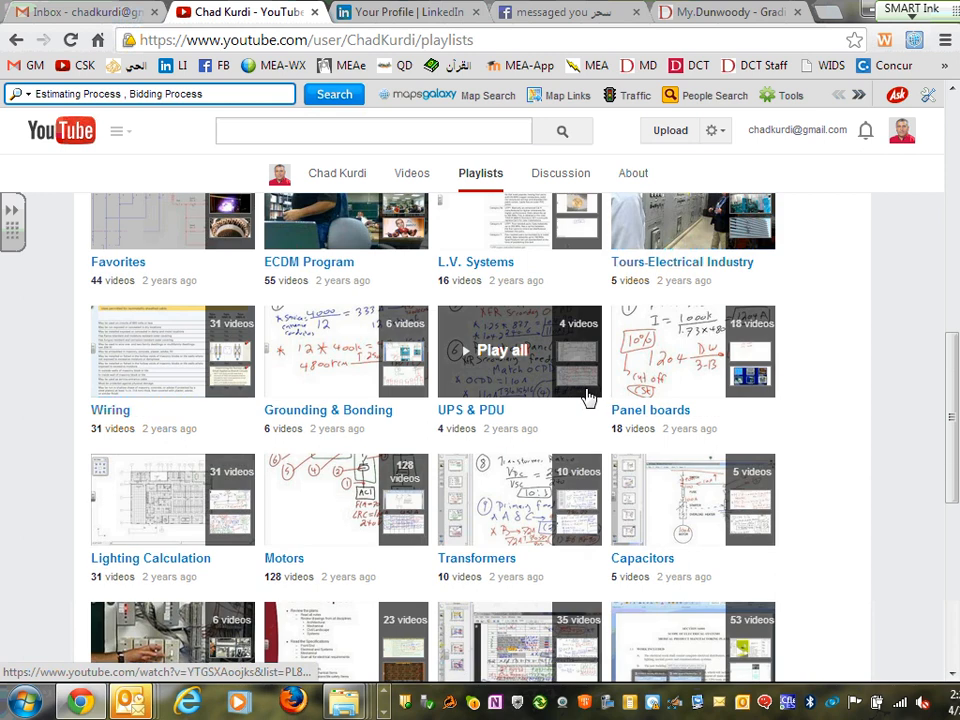
{"action": "scroll", "coordinate": [436, 530], "scroll_direction": "down", "scroll_amount": 3}
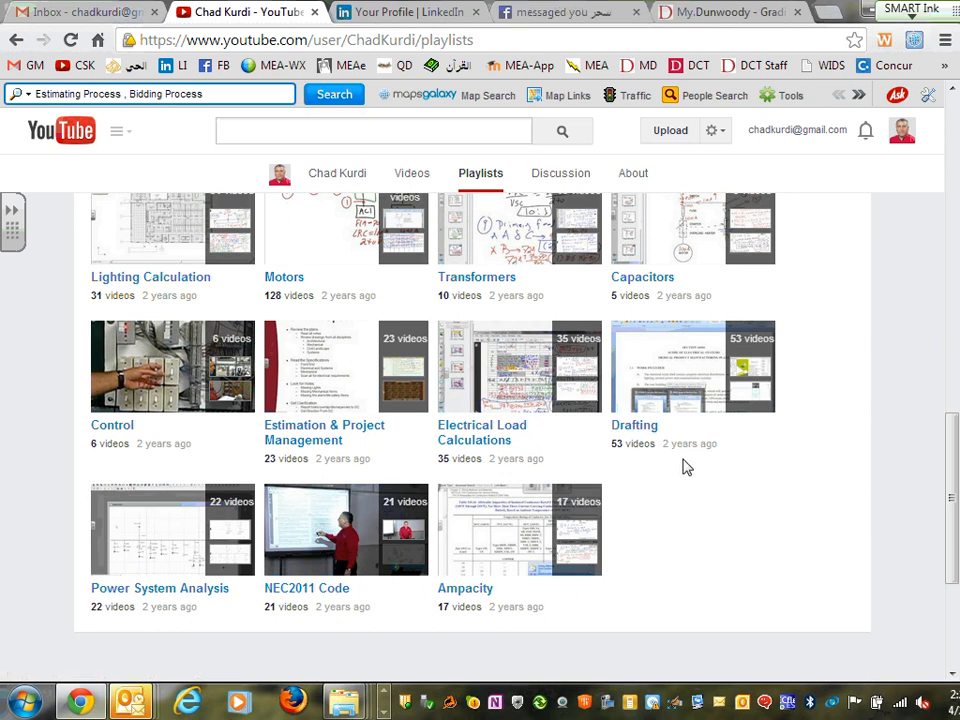
{"action": "left_click", "coordinate": [648, 429]}
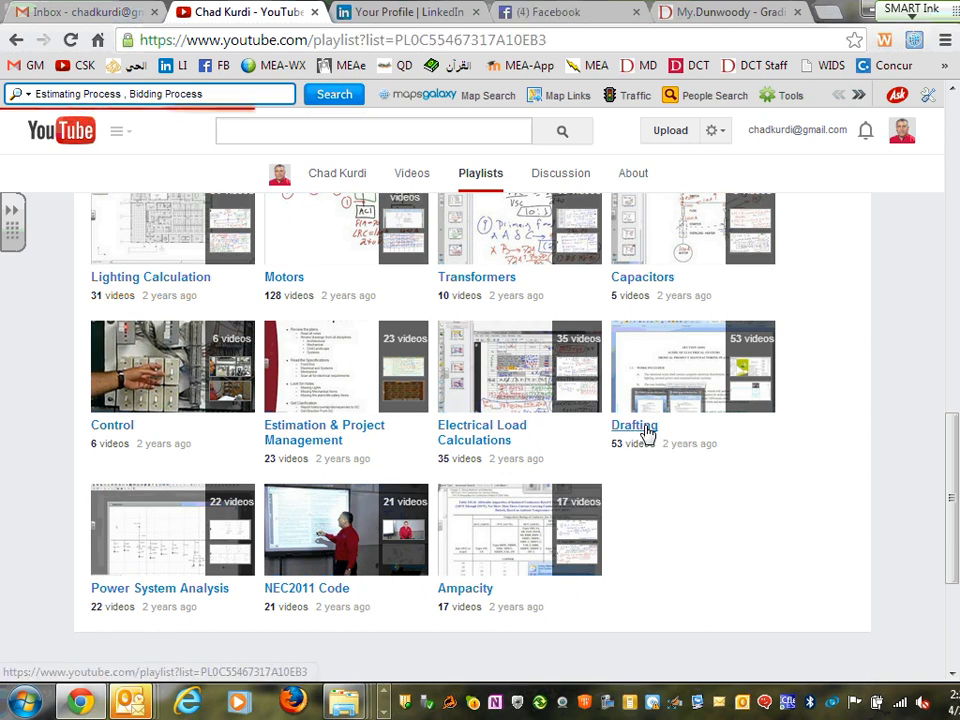
- Look through the whole list of AutoCAD and Revit videos in the Drafting playlist
{"action": "scroll", "coordinate": [532, 465], "scroll_direction": "down", "scroll_amount": 4}
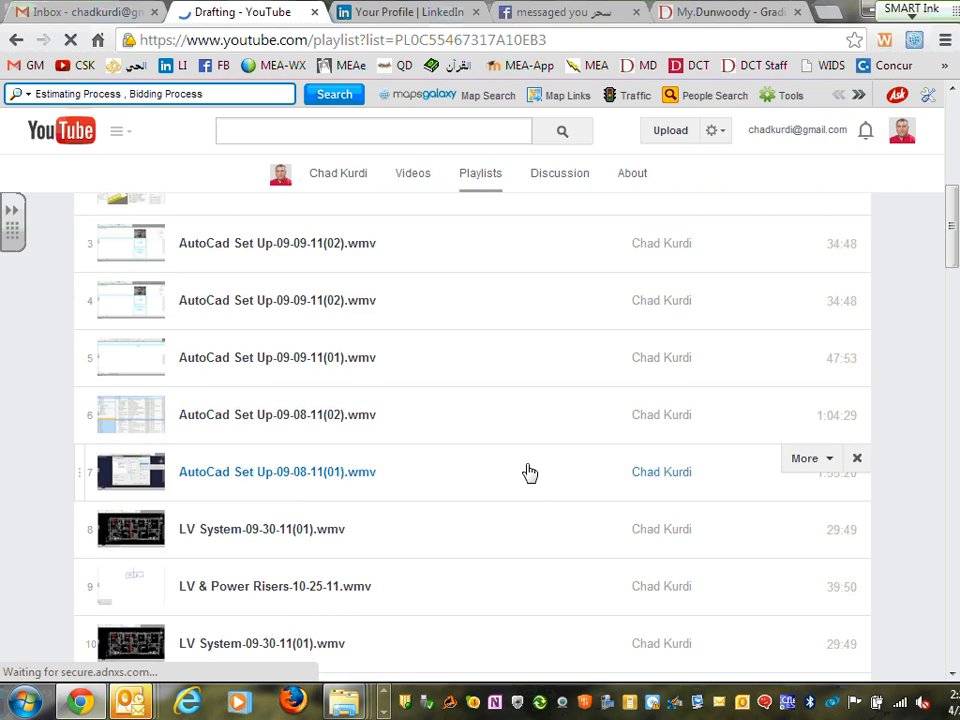
{"action": "scroll", "coordinate": [530, 472], "scroll_direction": "down", "scroll_amount": 2}
{"action": "scroll", "coordinate": [530, 472], "scroll_direction": "up", "scroll_amount": 3}
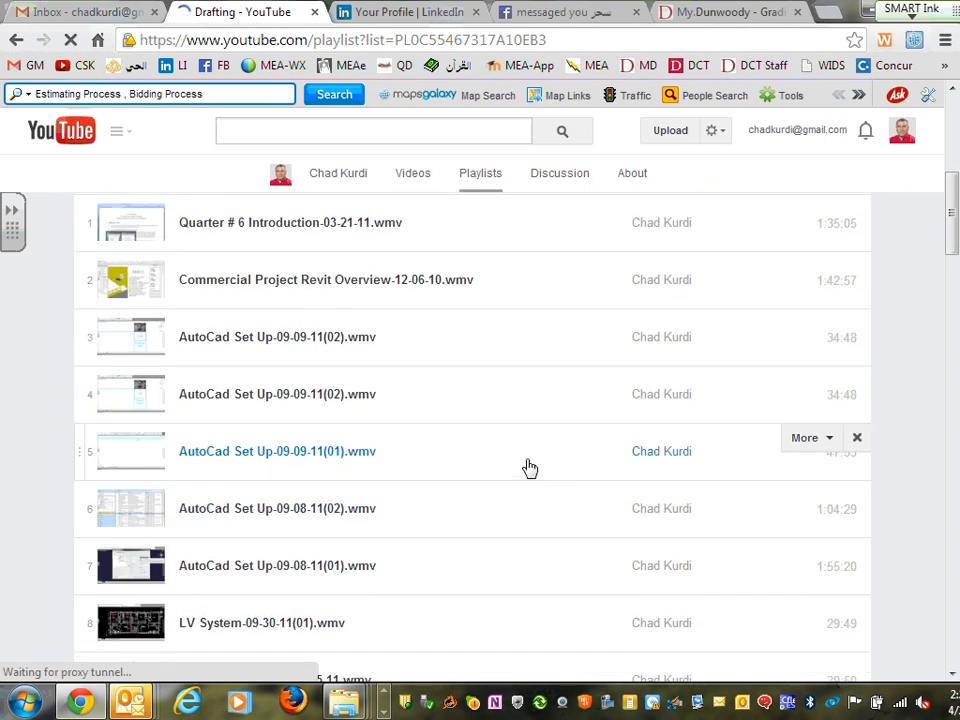
{"action": "scroll", "coordinate": [532, 465], "scroll_direction": "up", "scroll_amount": 1}
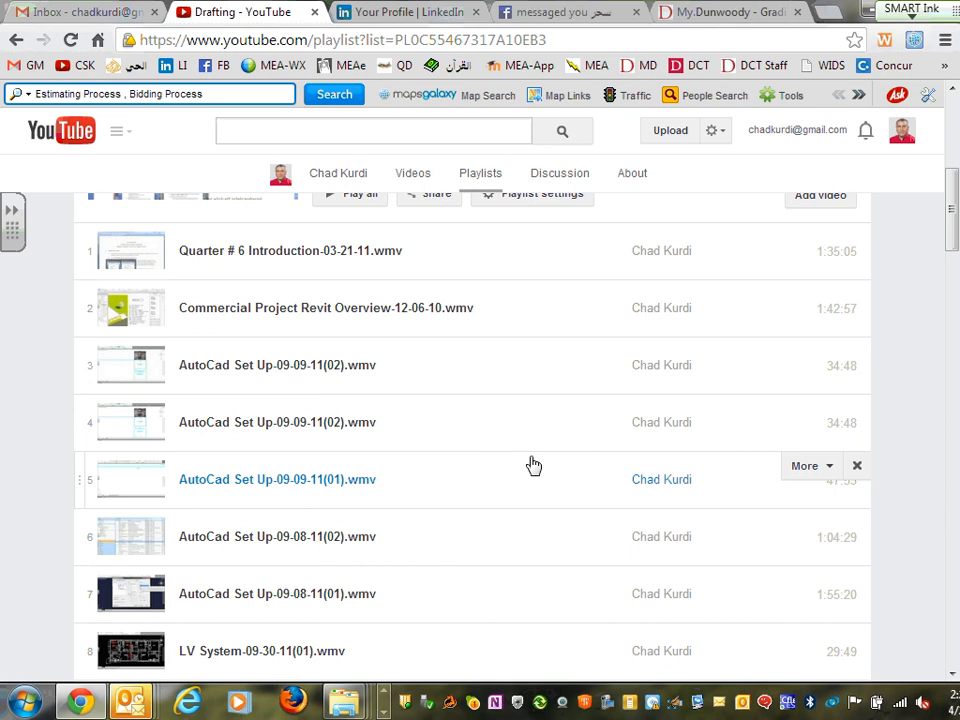
{"action": "scroll", "coordinate": [510, 491], "scroll_direction": "down", "scroll_amount": 10}
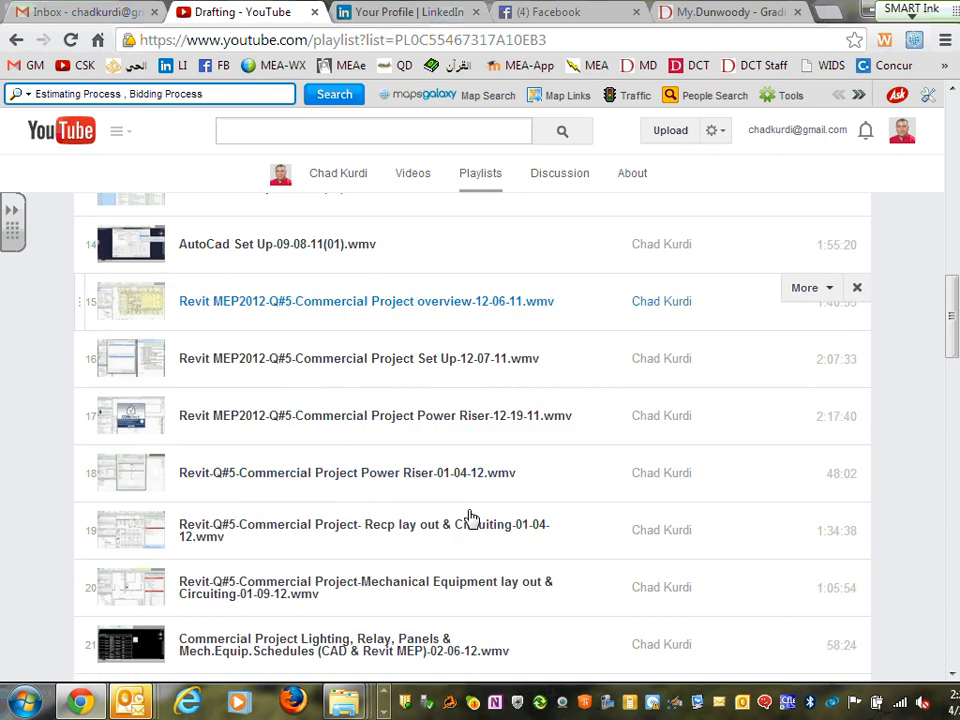
{"action": "scroll", "coordinate": [471, 517], "scroll_direction": "down", "scroll_amount": 15}
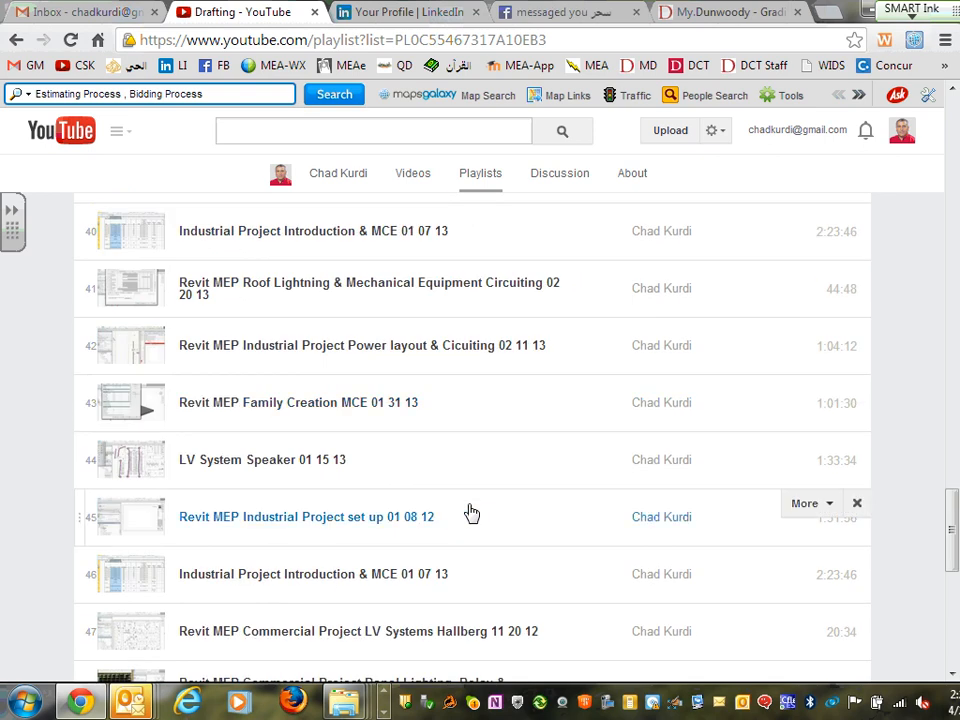
{"action": "scroll", "coordinate": [471, 512], "scroll_direction": "down", "scroll_amount": 5}
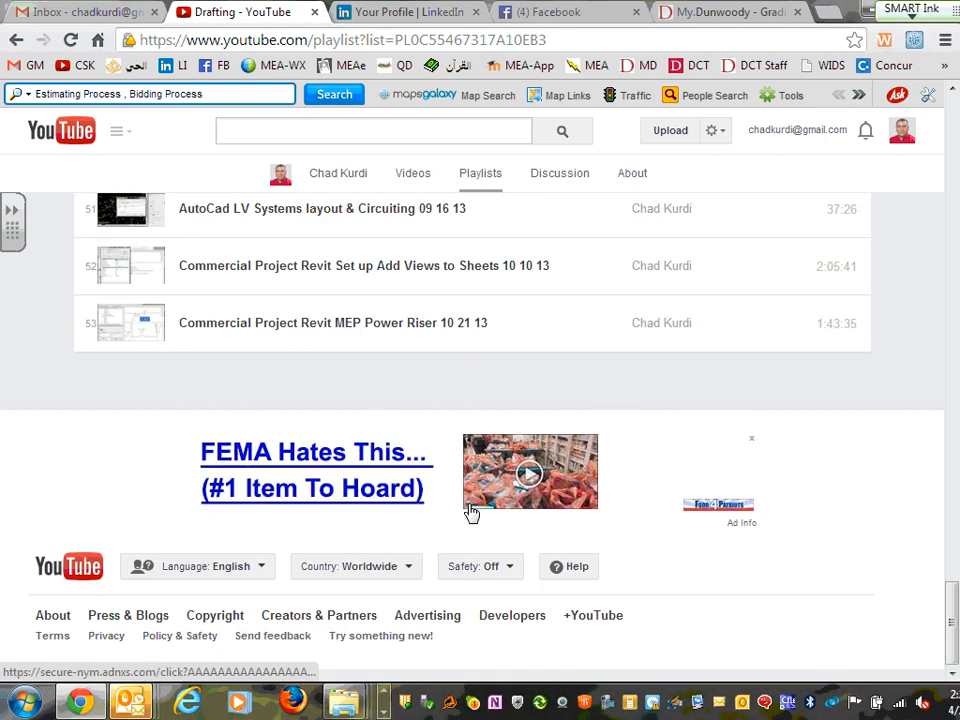
{"action": "scroll", "coordinate": [471, 512], "scroll_direction": "up", "scroll_amount": 15}
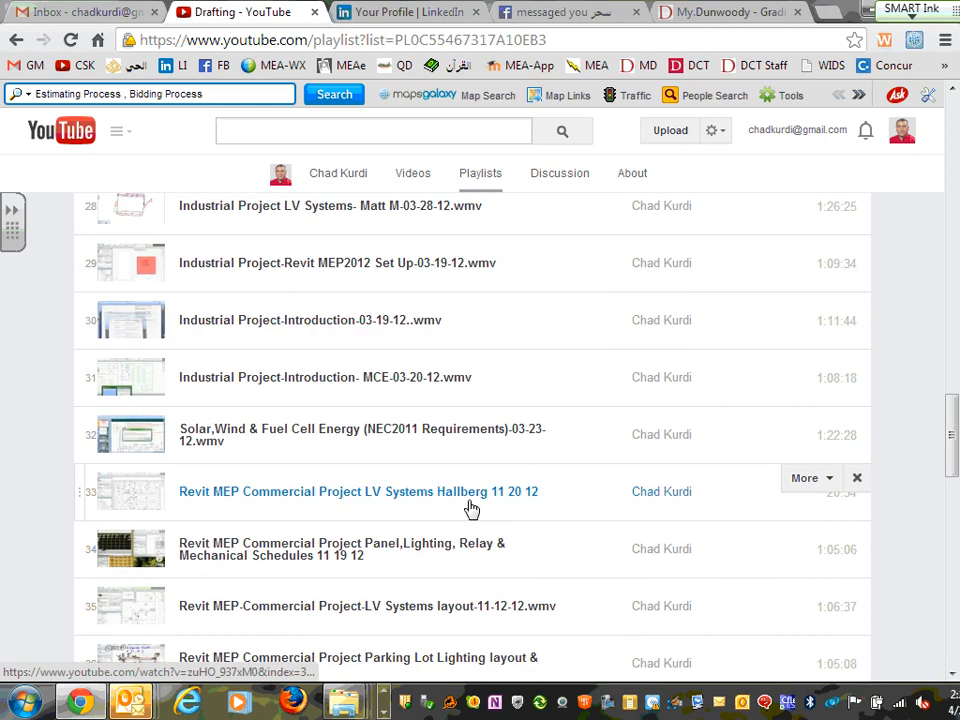
{"action": "scroll", "coordinate": [471, 510], "scroll_direction": "up", "scroll_amount": 20}
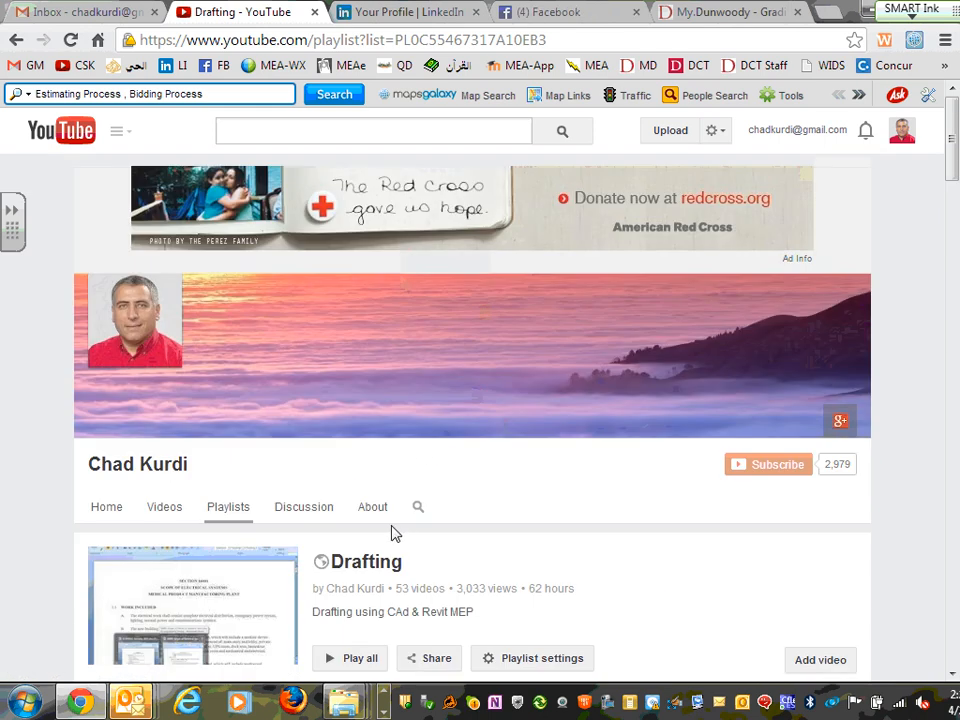
- Return to the channel's videos page
{"action": "left_click", "coordinate": [206, 510]}
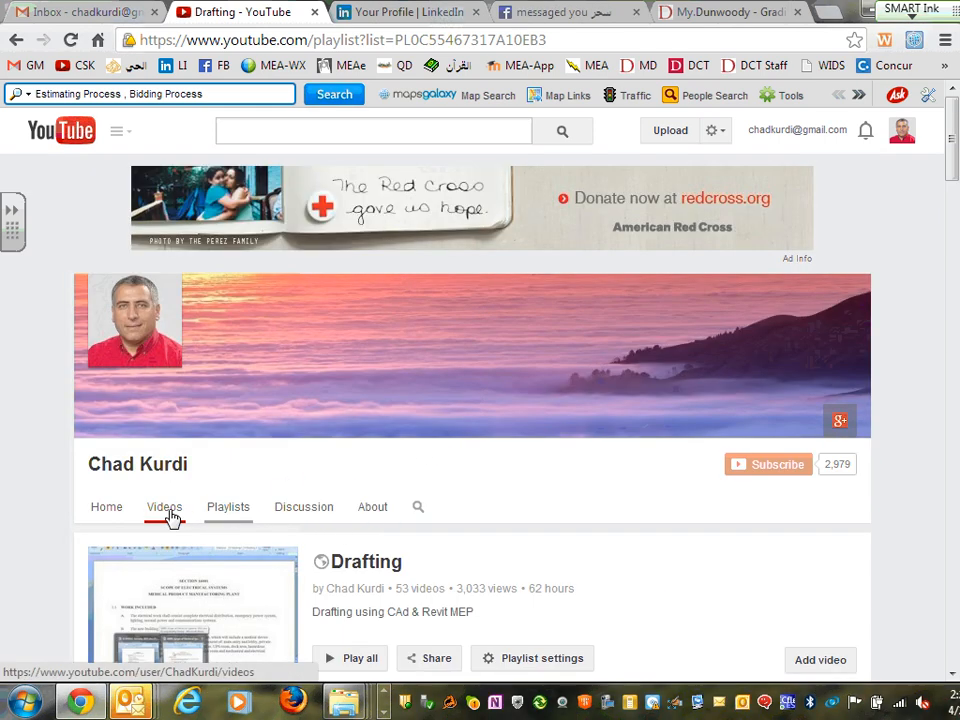
{"action": "left_click", "coordinate": [166, 510]}
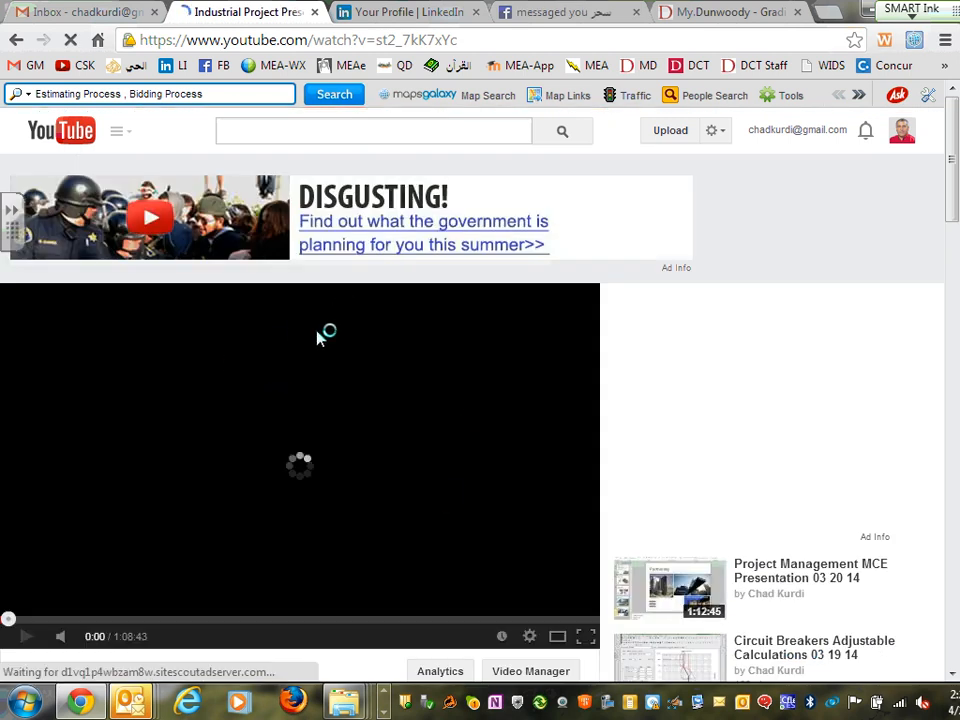
{"action": "left_click", "coordinate": [16, 40]}
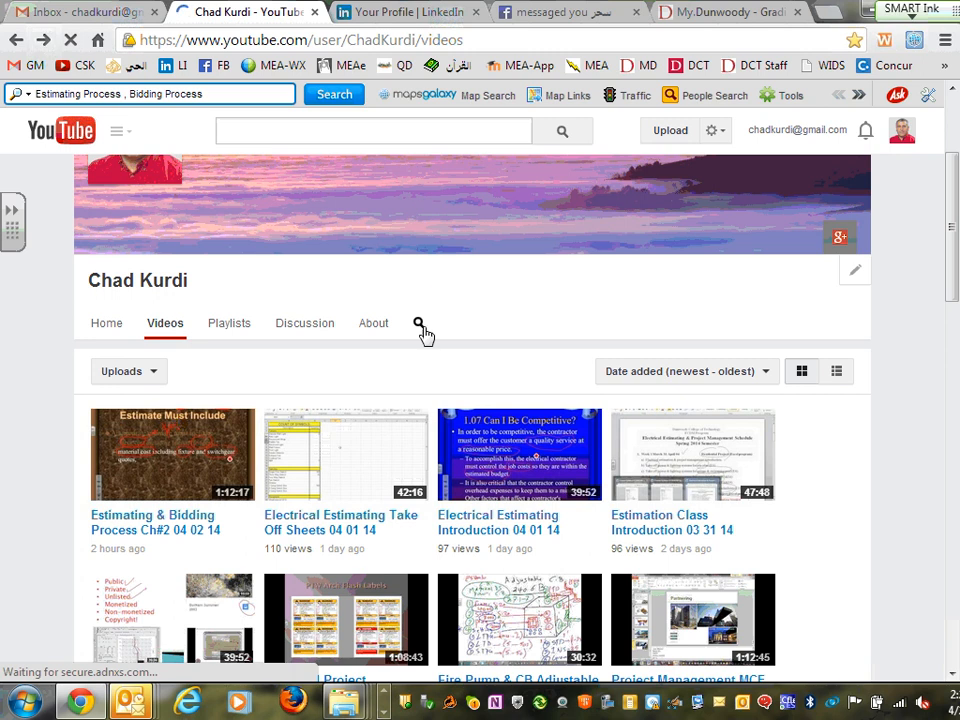
- Search the channel for AutoCad and look through the matching videos
{"action": "left_click", "coordinate": [421, 327]}
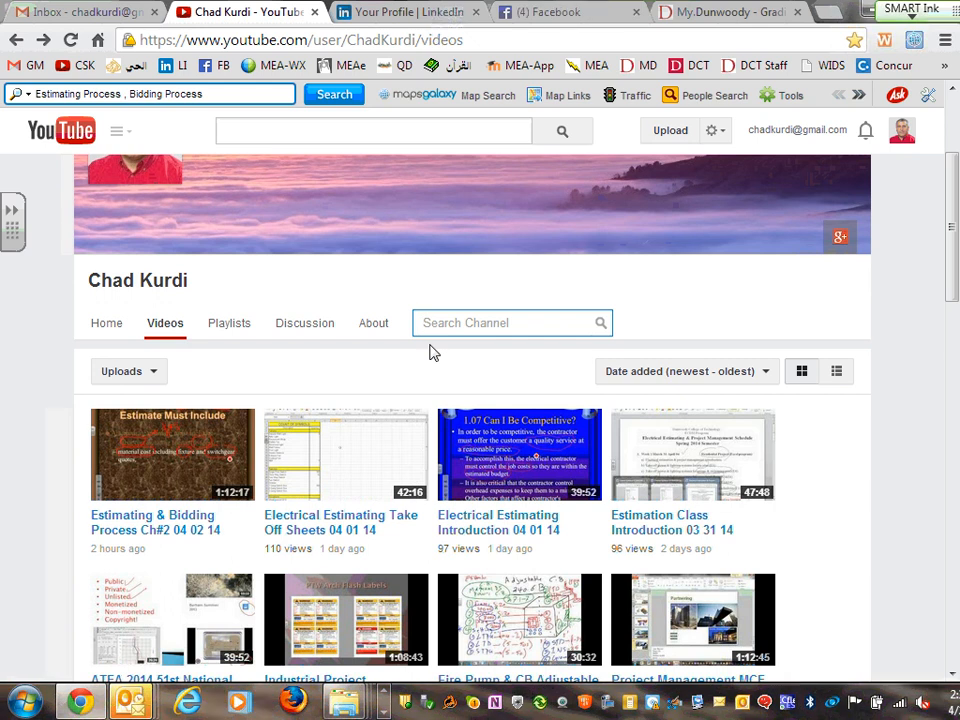
{"action": "type", "text": "Auto"}
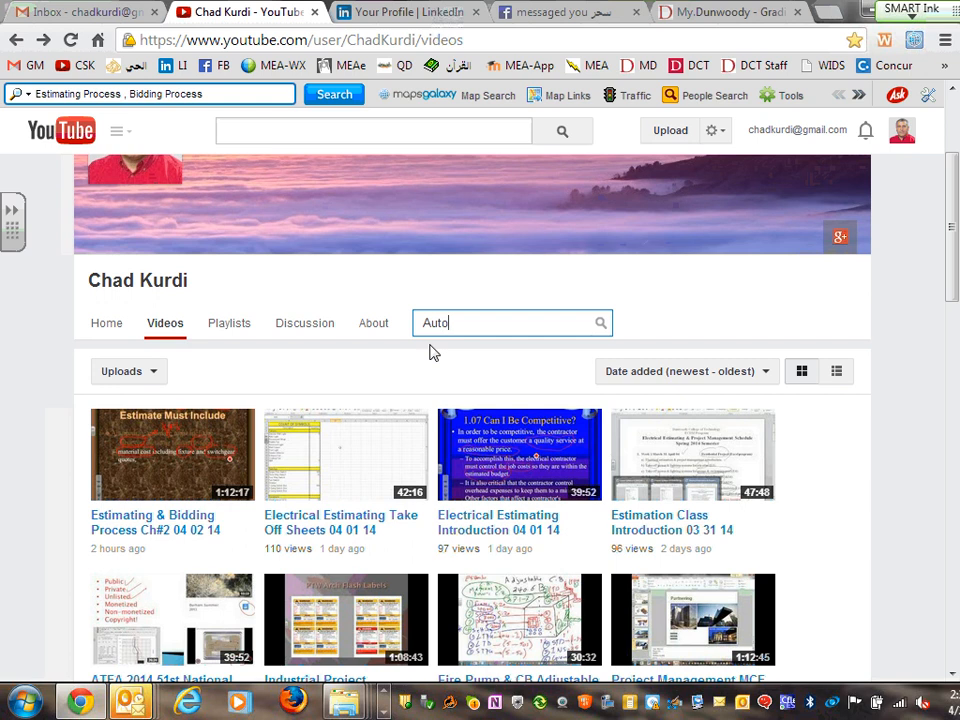
{"action": "type", "text": "Cad"}
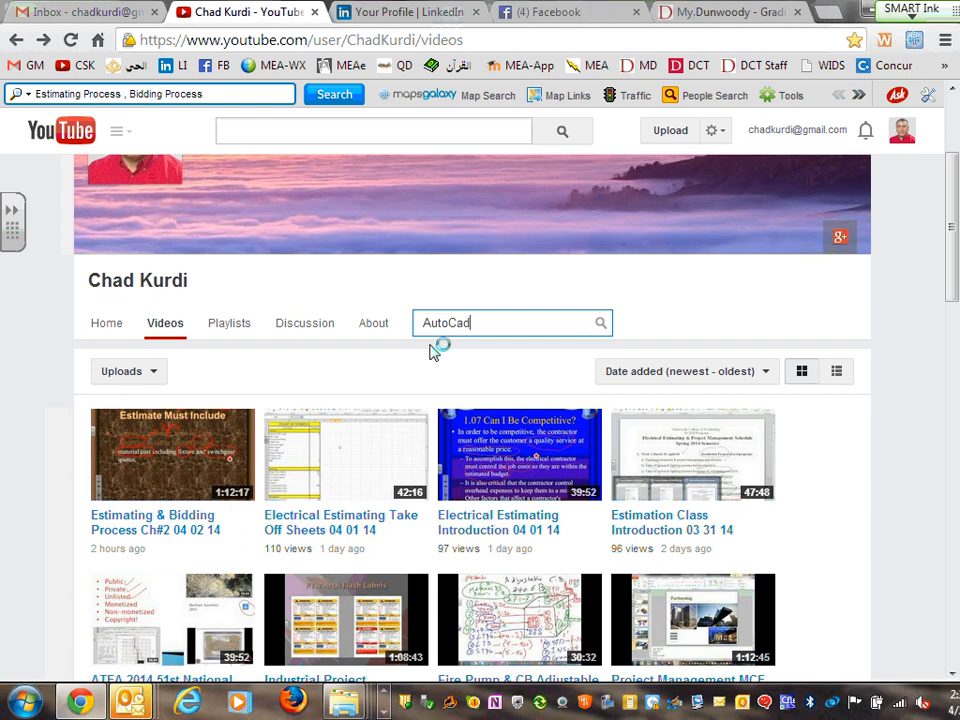
{"action": "key", "text": "Return"}
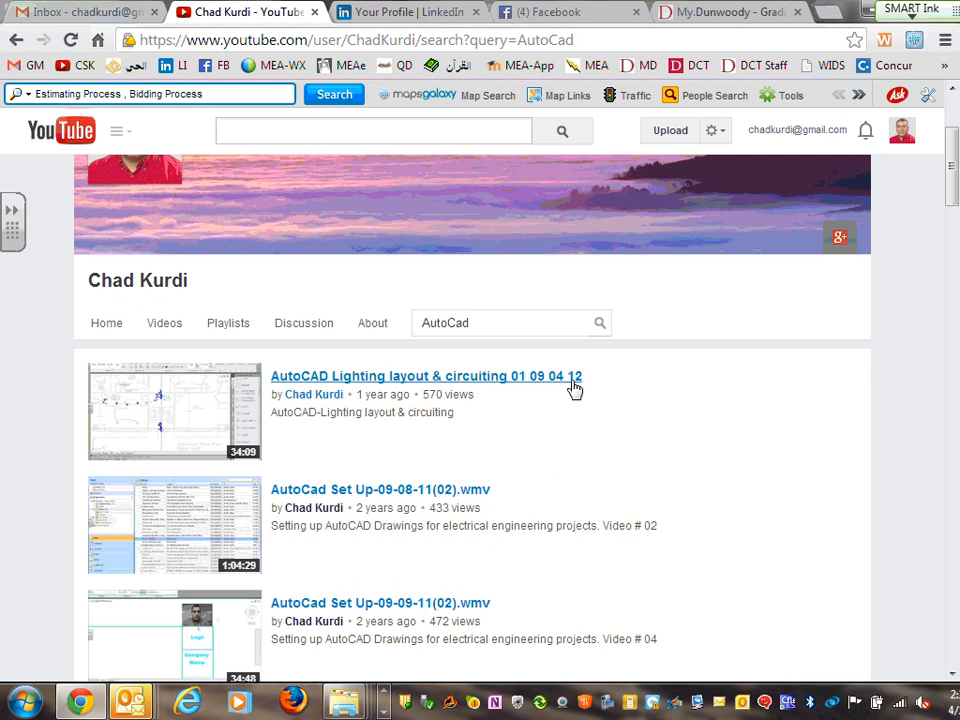
{"action": "scroll", "coordinate": [454, 439], "scroll_direction": "down", "scroll_amount": 2}
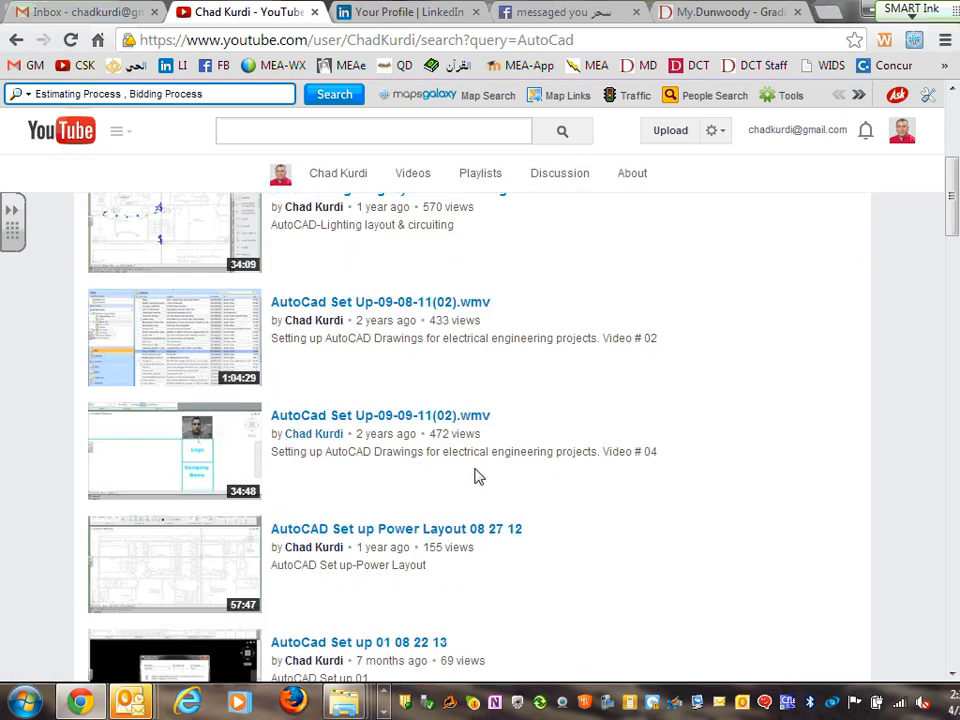
{"action": "scroll", "coordinate": [476, 460], "scroll_direction": "down", "scroll_amount": 2}
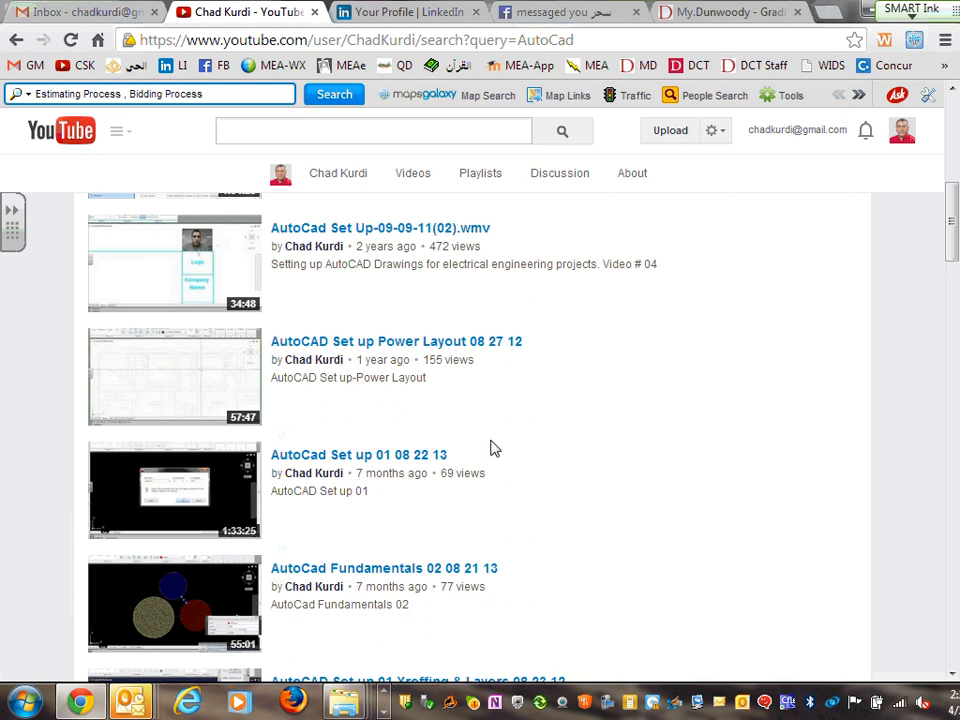
{"action": "scroll", "coordinate": [492, 448], "scroll_direction": "down", "scroll_amount": 4}
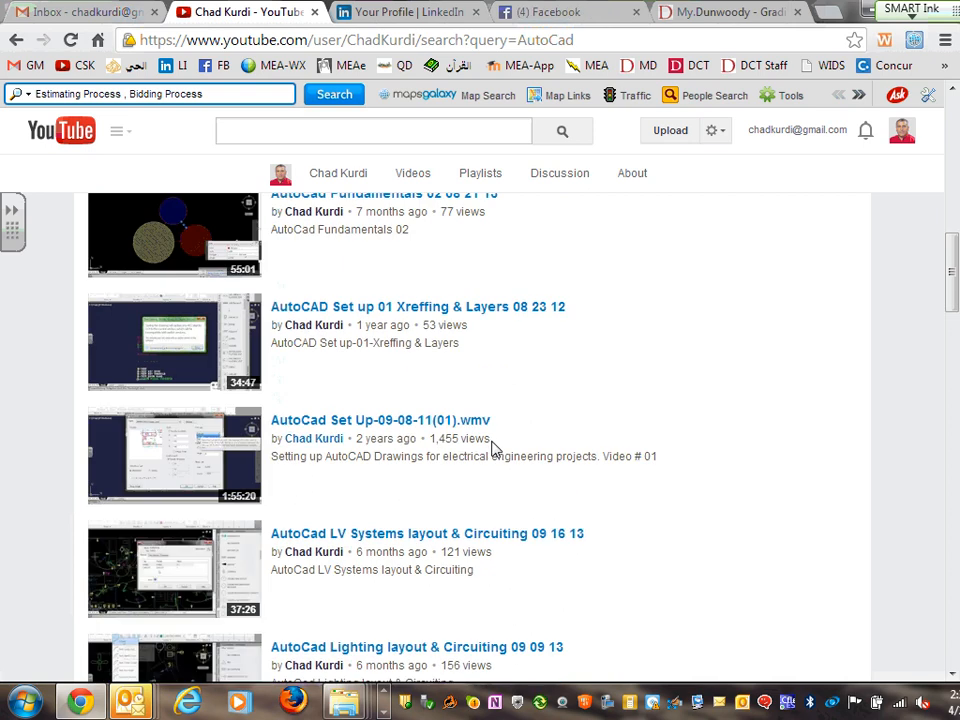
- Look through the rest of the channel's AutoCad search results and return to the start of the page
{"action": "scroll", "coordinate": [494, 449], "scroll_direction": "down", "scroll_amount": 3}
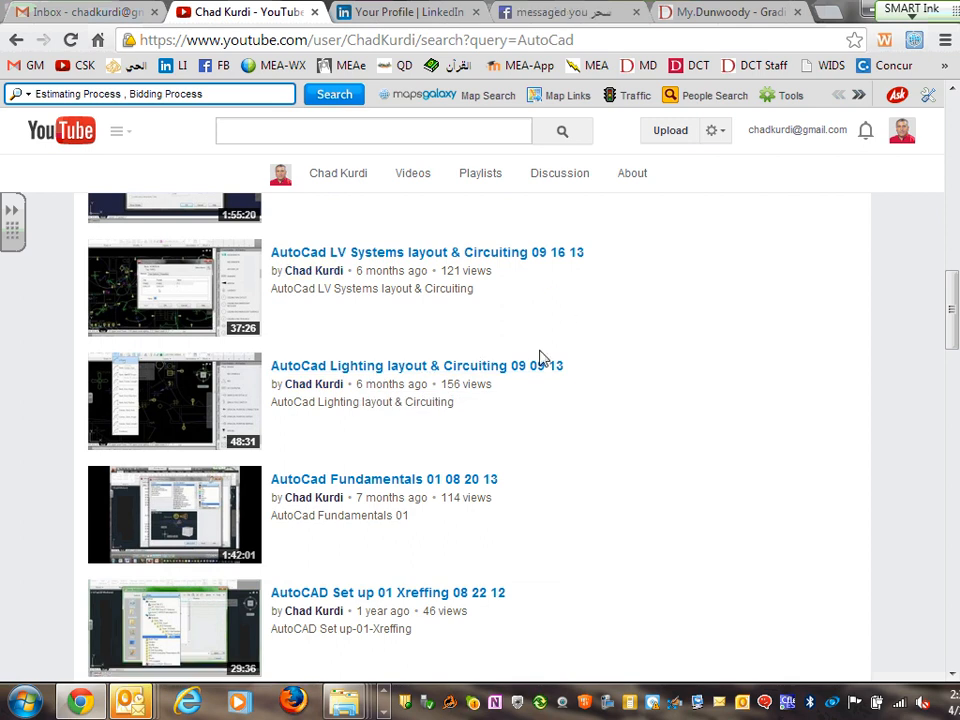
{"action": "scroll", "coordinate": [505, 380], "scroll_direction": "down", "scroll_amount": 3}
{"action": "scroll", "coordinate": [490, 395], "scroll_direction": "down", "scroll_amount": 7}
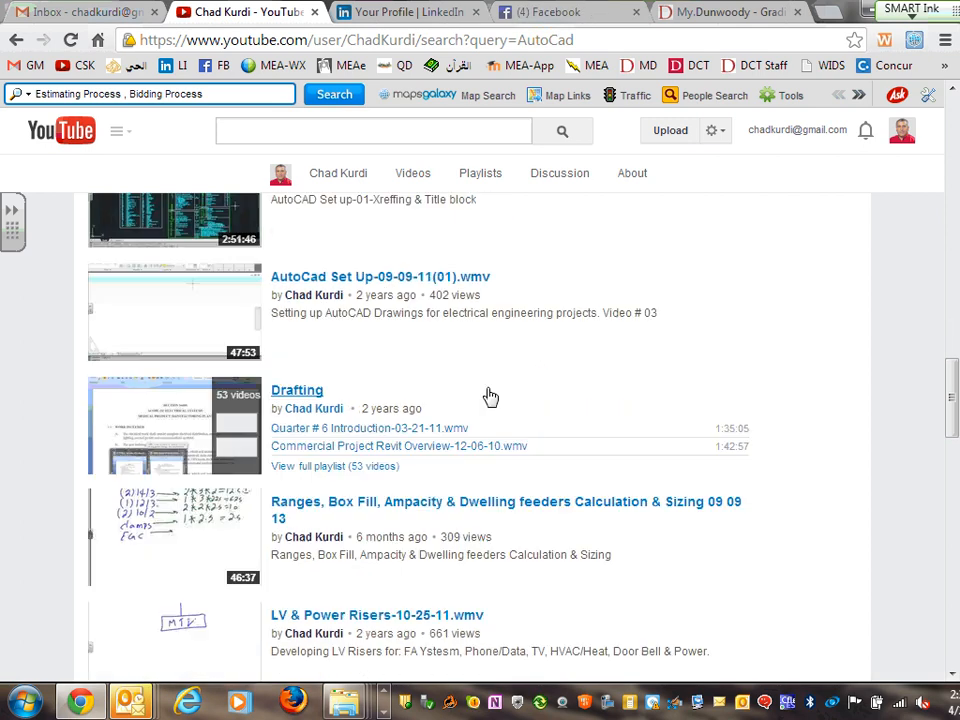
{"action": "scroll", "coordinate": [486, 396], "scroll_direction": "up", "scroll_amount": 15}
{"action": "scroll", "coordinate": [470, 398], "scroll_direction": "up", "scroll_amount": 2}
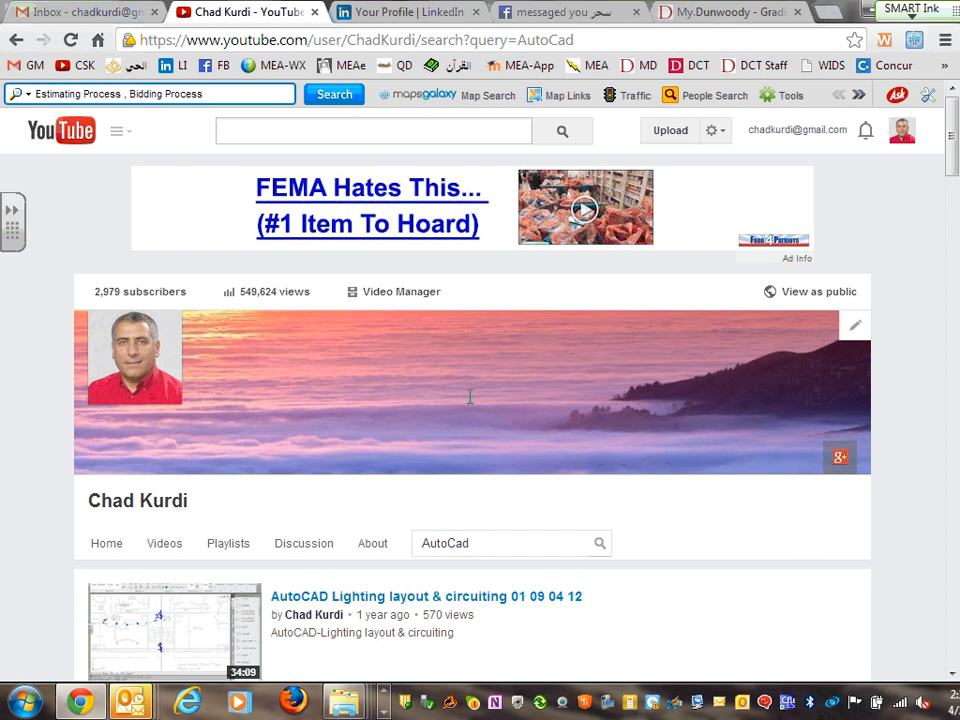
- Switch from Chrome to the practice drawing in AutoCAD
{"action": "left_click", "coordinate": [383, 711]}
{"action": "left_click", "coordinate": [384, 690]}
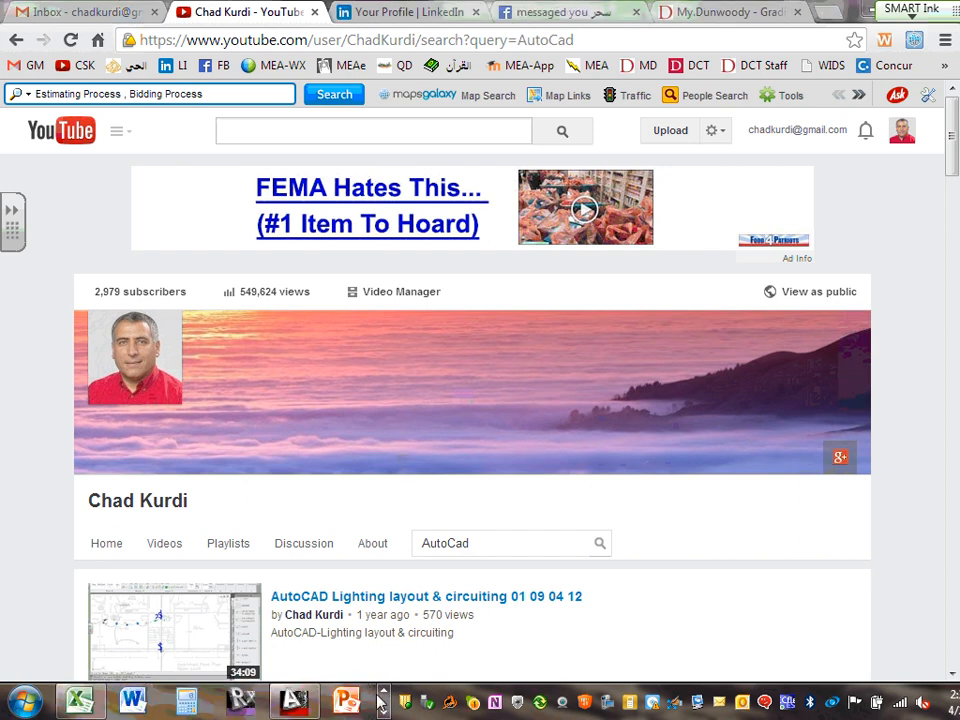
{"action": "left_click", "coordinate": [293, 701]}
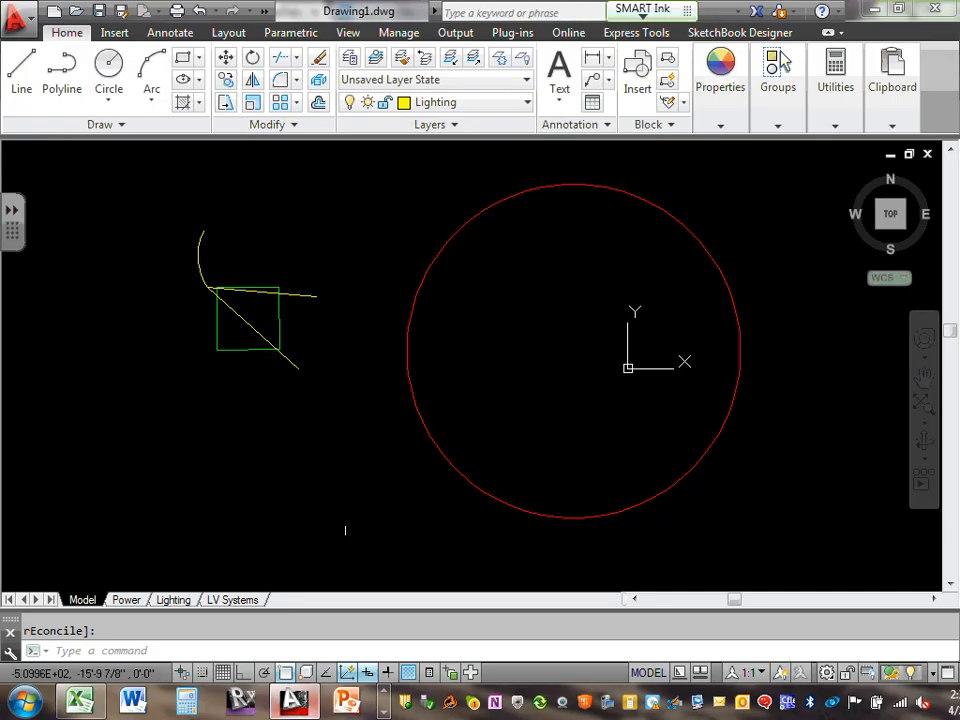
- Try to save a copy of the drawing in the DWG format with Save As, and cancel the command
{"action": "left_click", "coordinate": [16, 18]}
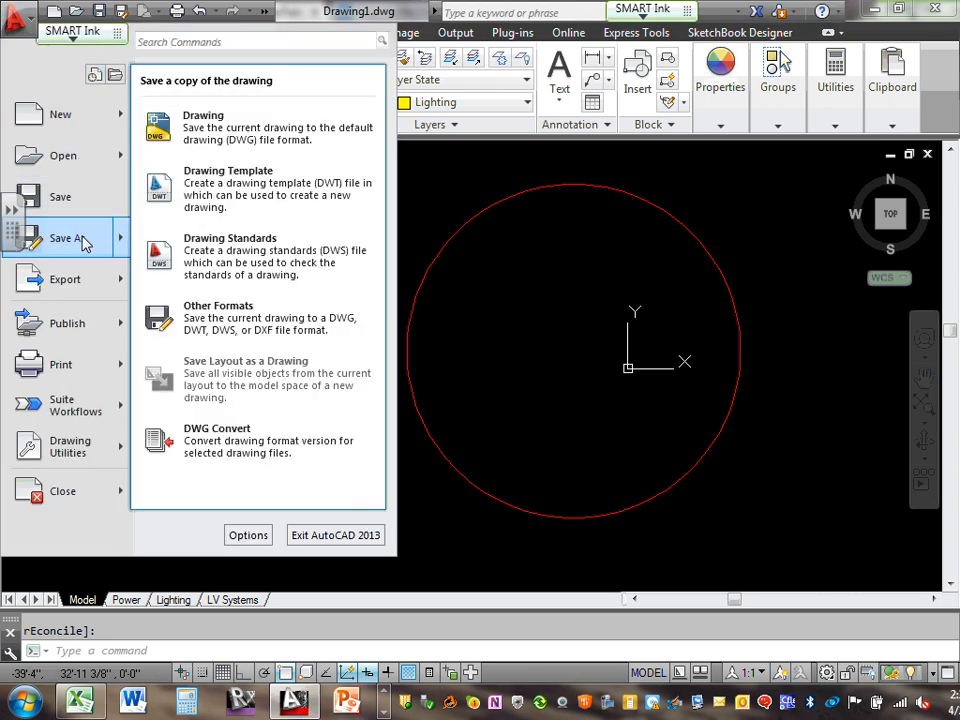
{"action": "left_click", "coordinate": [84, 243]}
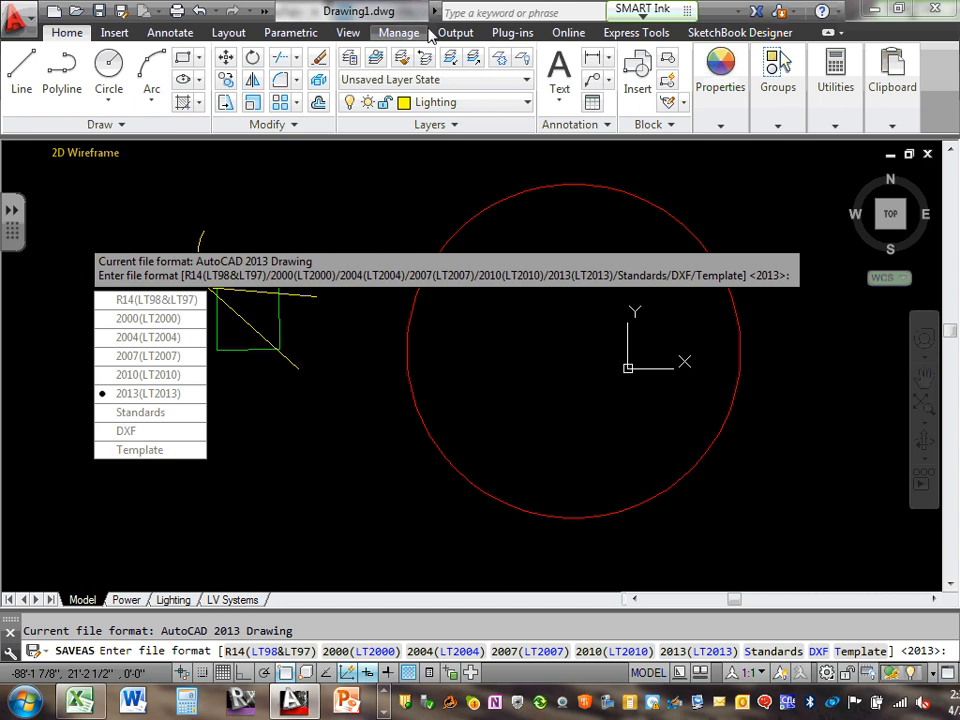
{"action": "left_click", "coordinate": [30, 20]}
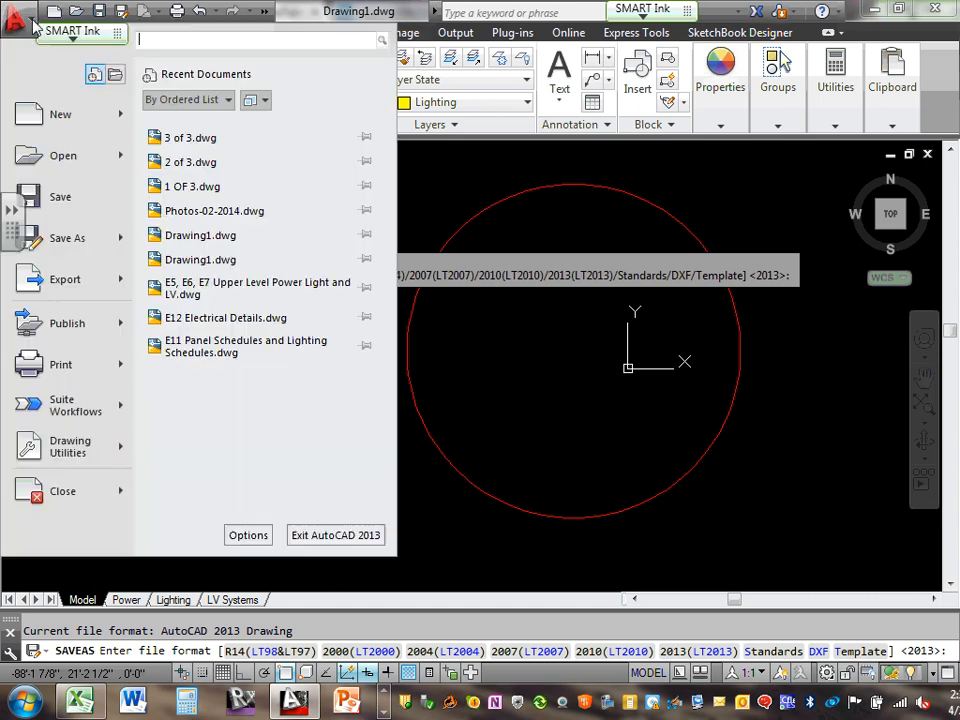
{"action": "mouse_move", "coordinate": [88, 258]}
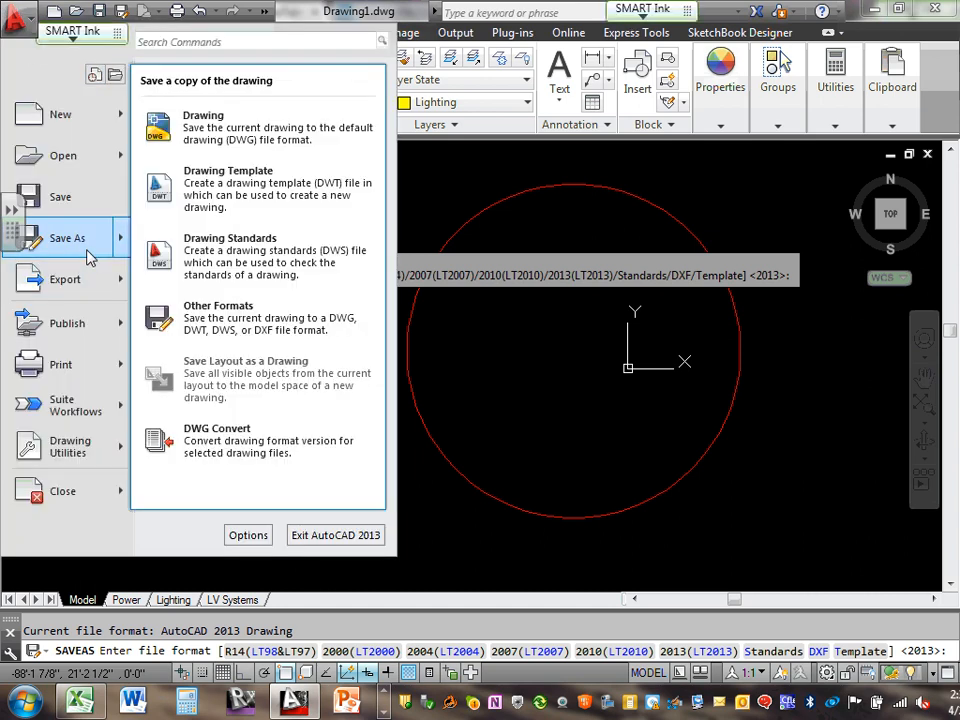
{"action": "left_click", "coordinate": [217, 133]}
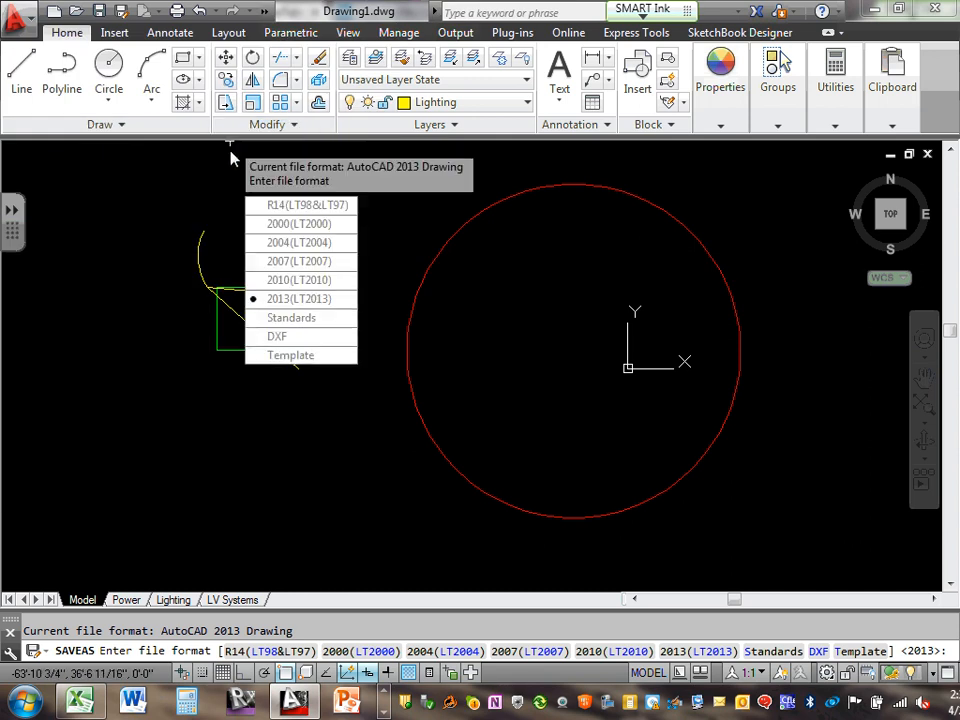
{"action": "mouse_move", "coordinate": [814, 44]}
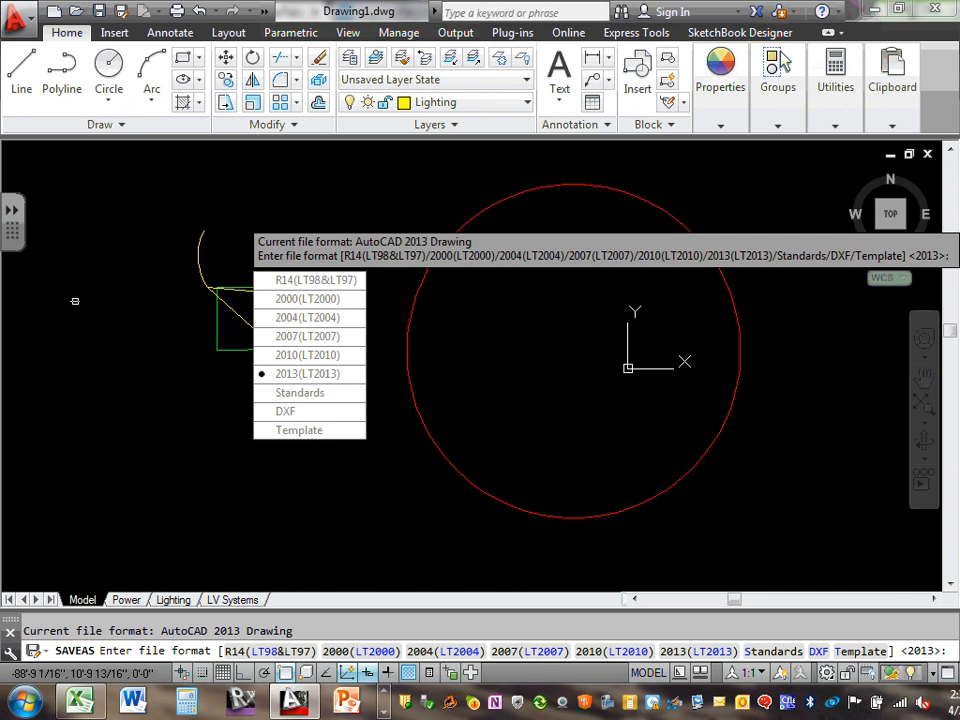
{"action": "key", "text": "Escape"}
- Try to save Drawing1.dwg with Save and once more with Save As, cancelling the pending commands
{"action": "left_click", "coordinate": [24, 26]}
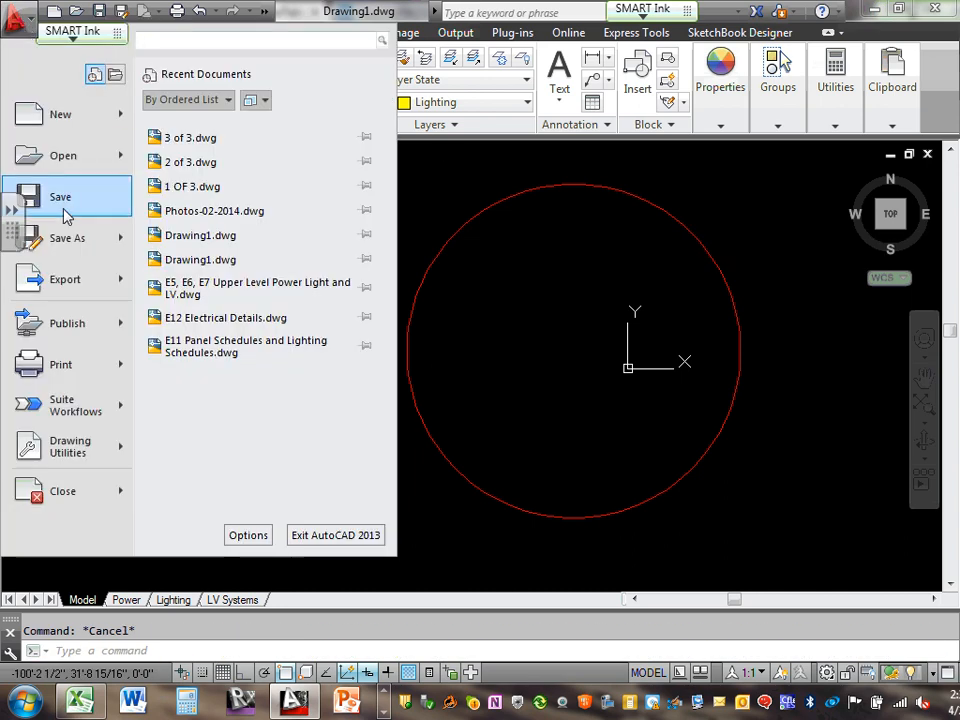
{"action": "left_click", "coordinate": [58, 200]}
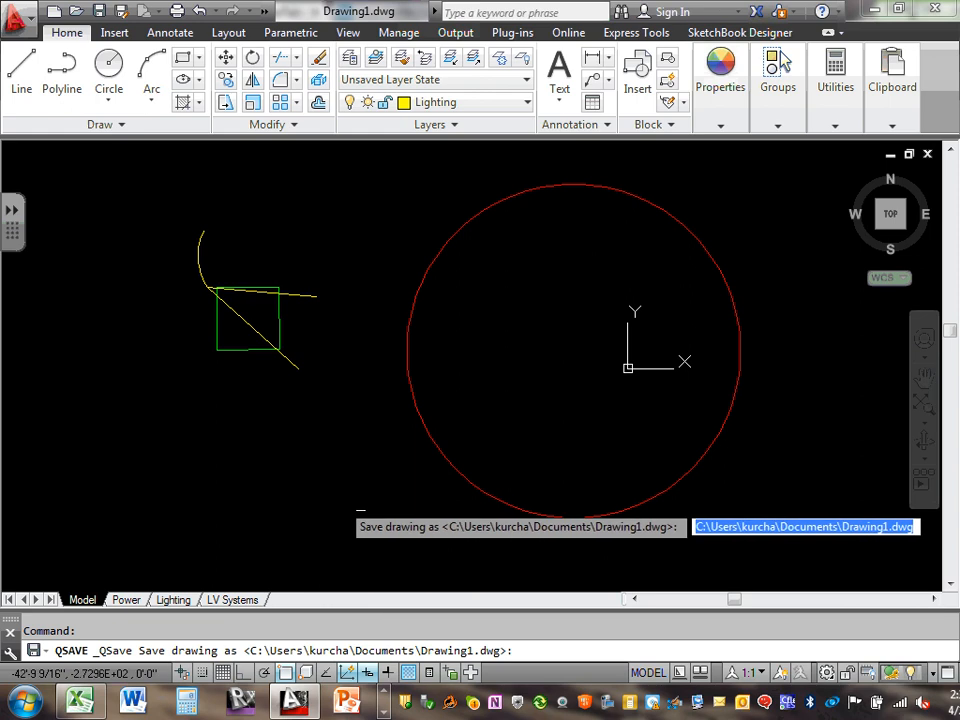
{"action": "key", "text": "Escape"}
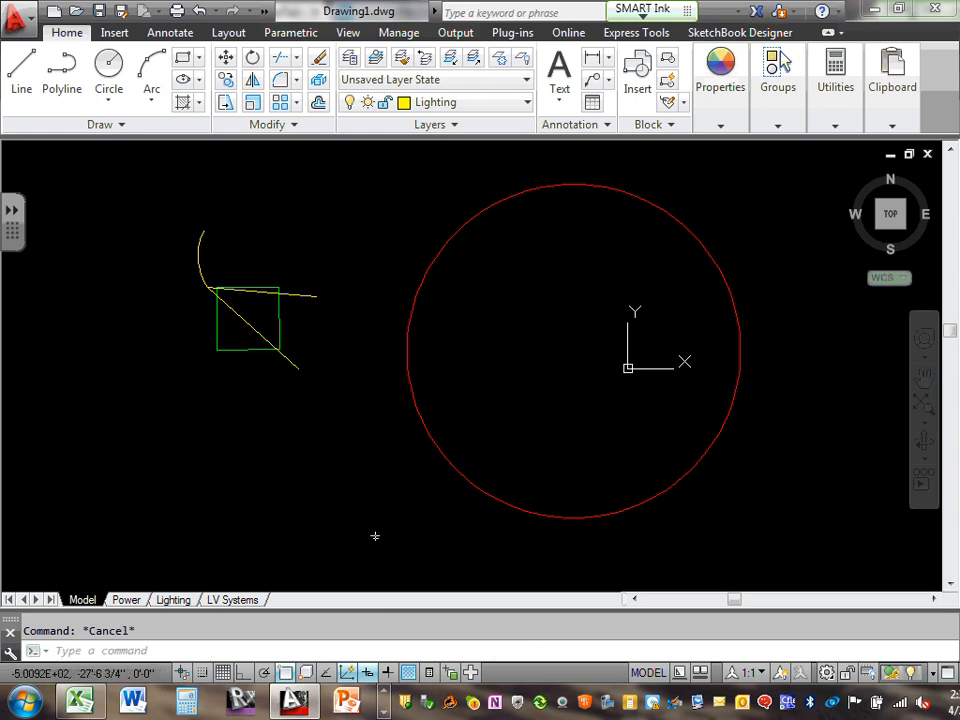
{"action": "left_click", "coordinate": [15, 16]}
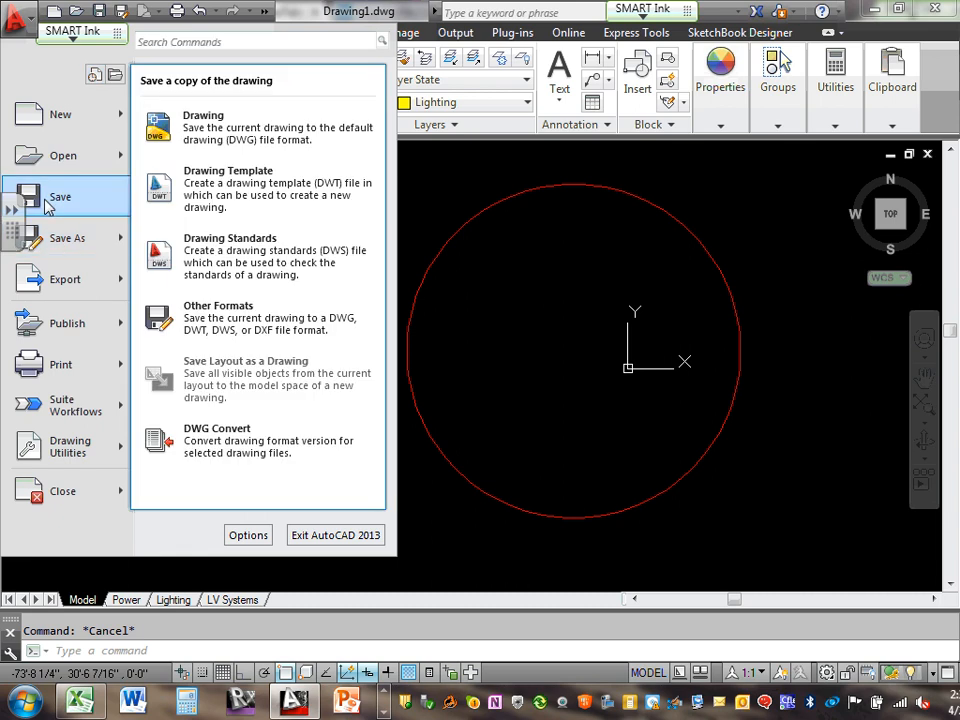
{"action": "left_click", "coordinate": [43, 198]}
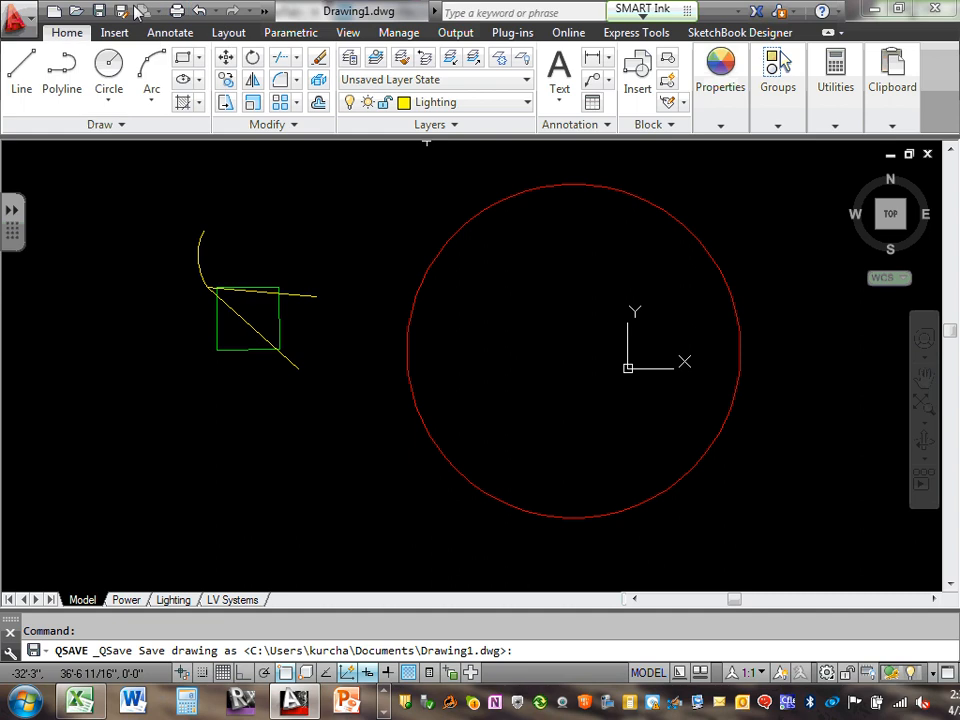
{"action": "left_click", "coordinate": [22, 18]}
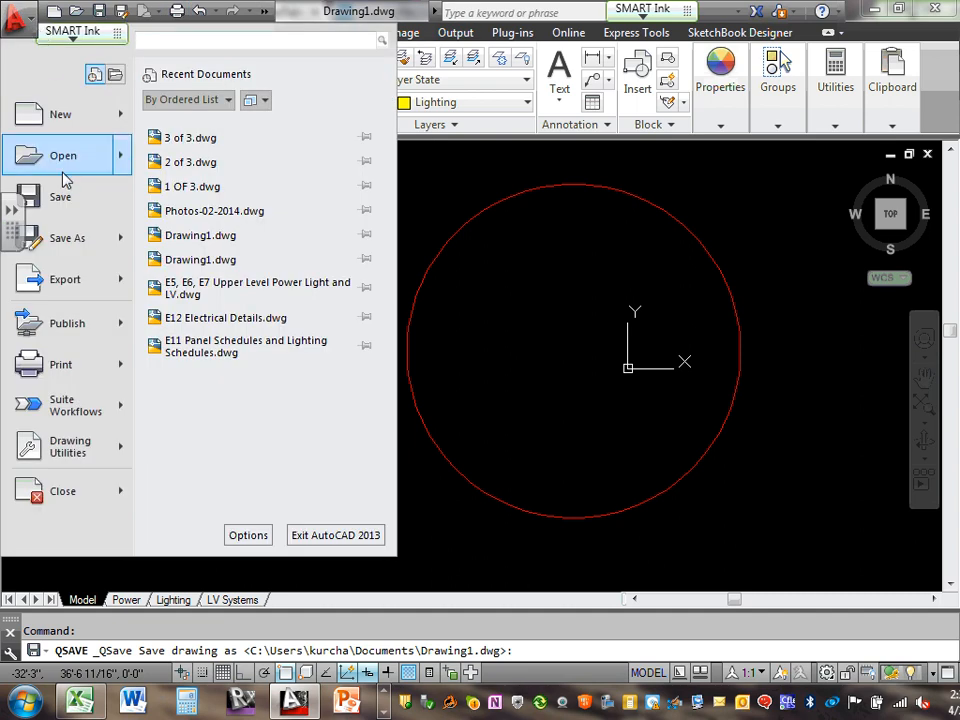
{"action": "left_click", "coordinate": [115, 247]}
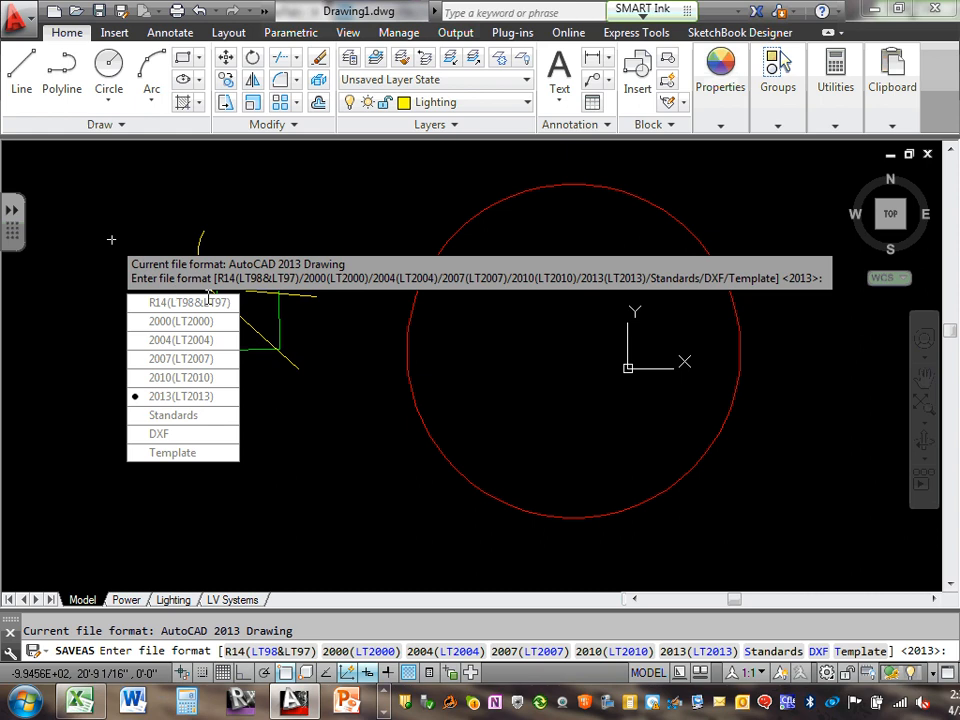
{"action": "left_click", "coordinate": [284, 653]}
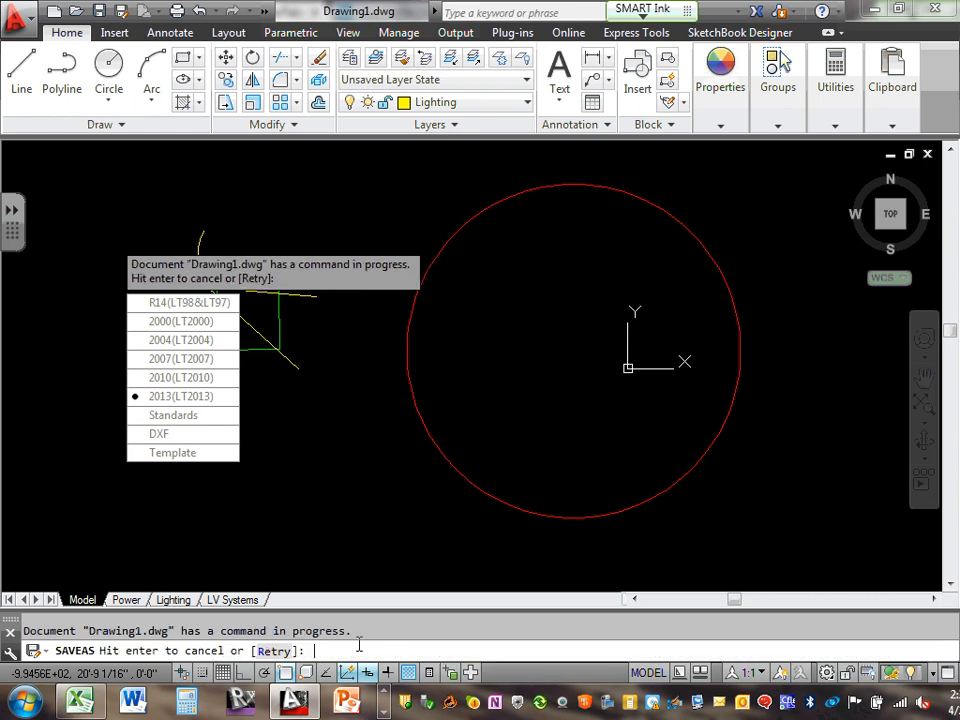
{"action": "key", "text": "Return"}
- Close AutoCAD and choose to save the changes to Drawing1.dwg
{"action": "left_click", "coordinate": [935, 9]}
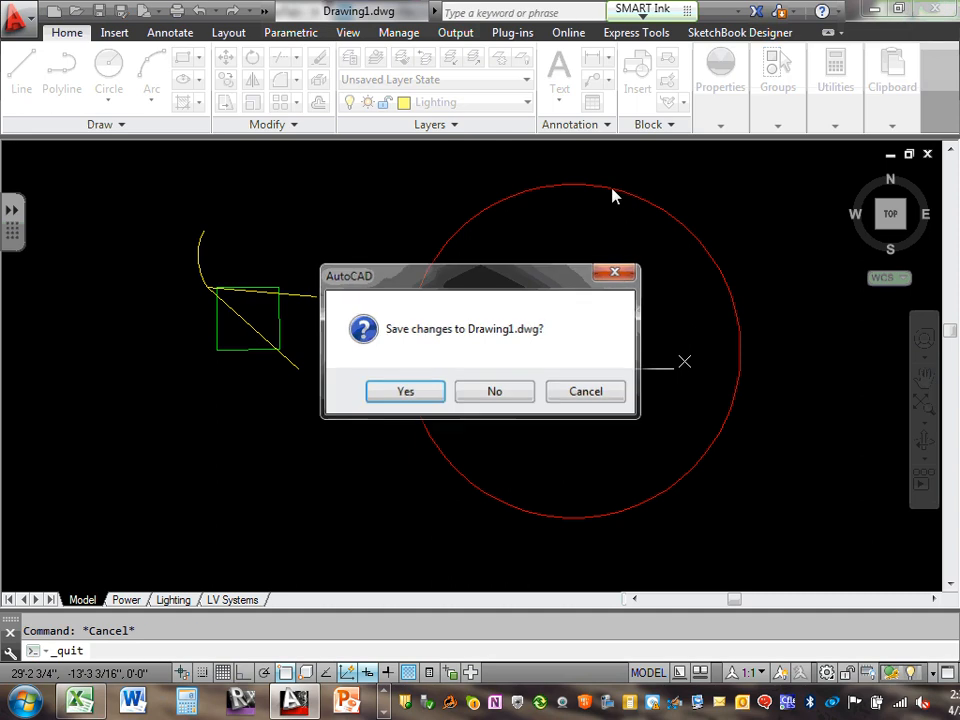
{"action": "left_click", "coordinate": [440, 394]}
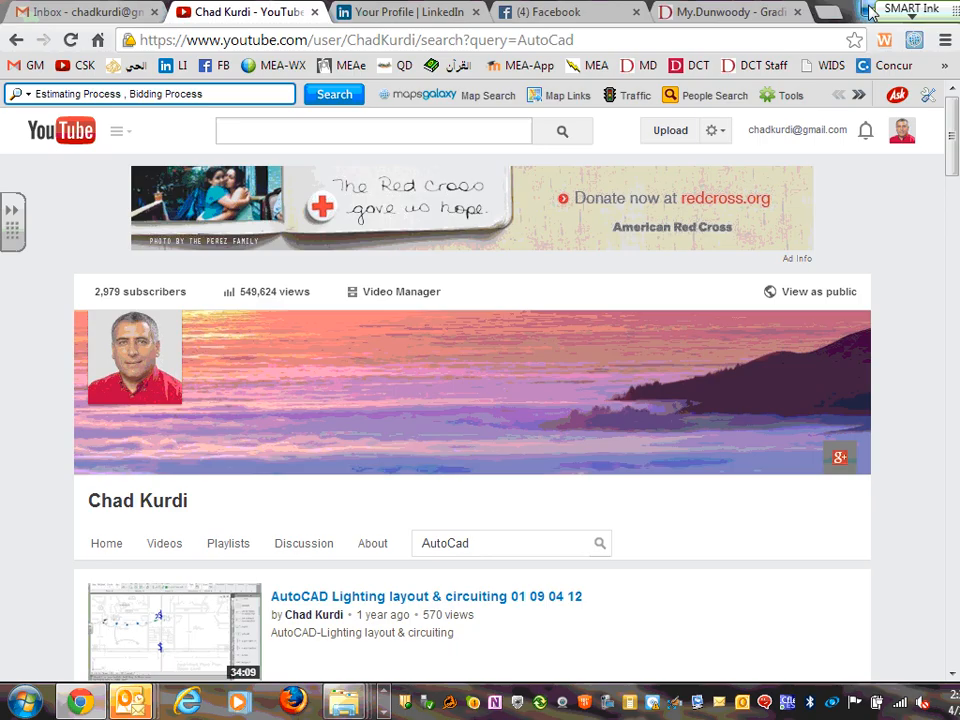
- Minimize the Chrome window and dismiss the "Pick up my kids" calendar reminder on the desktop
{"action": "left_click", "coordinate": [873, 15]}
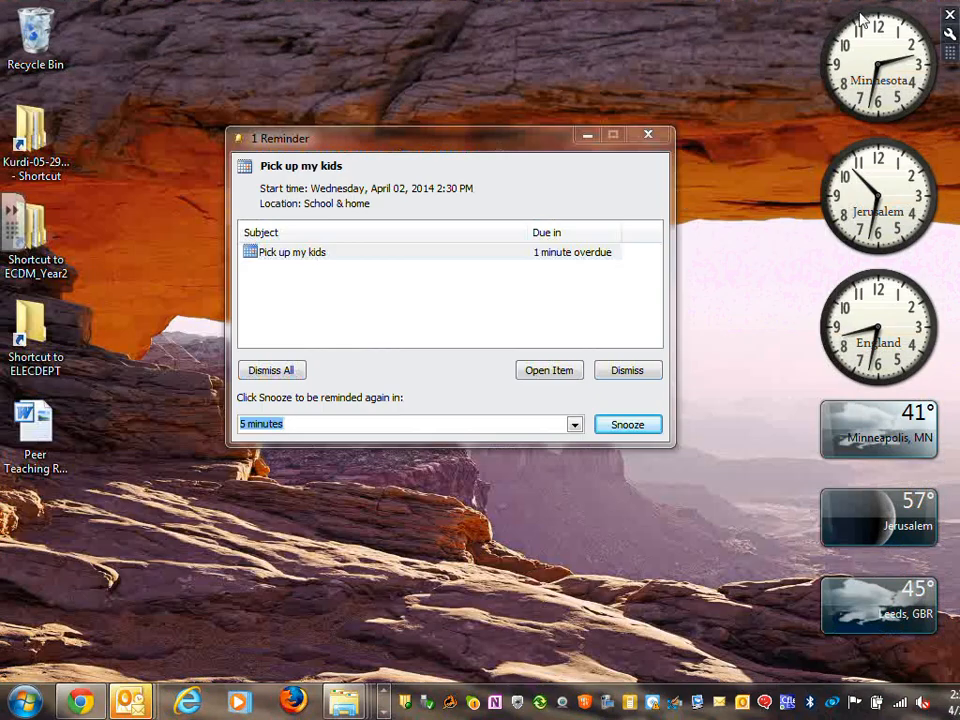
{"action": "left_click", "coordinate": [626, 374]}
{"action": "left_click", "coordinate": [384, 713]}
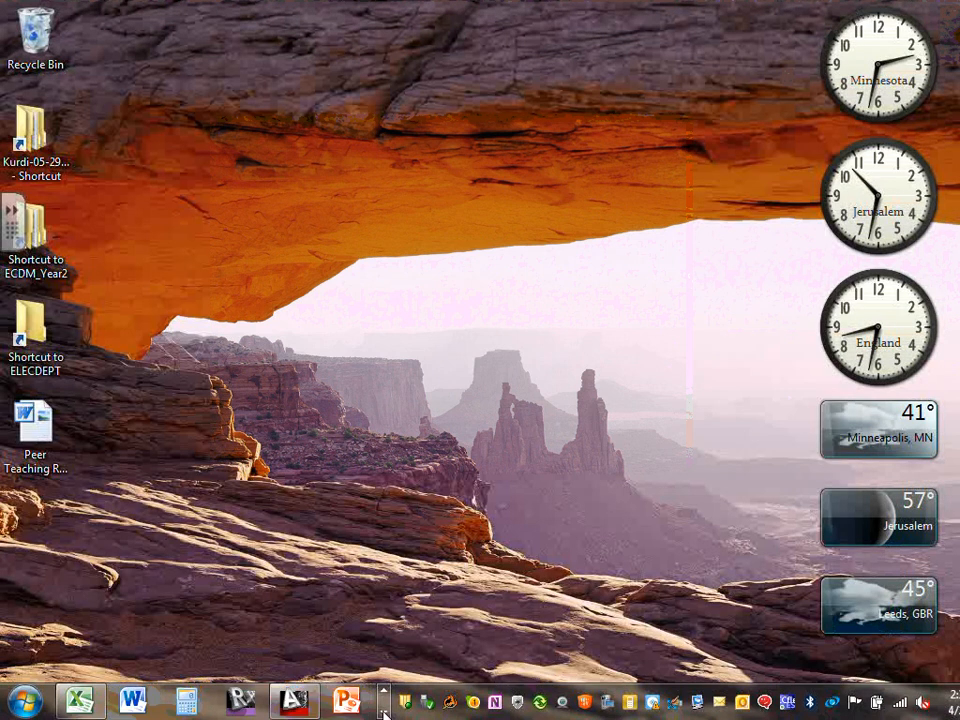
{"action": "left_click", "coordinate": [384, 713]}
{"action": "left_click", "coordinate": [384, 713]}
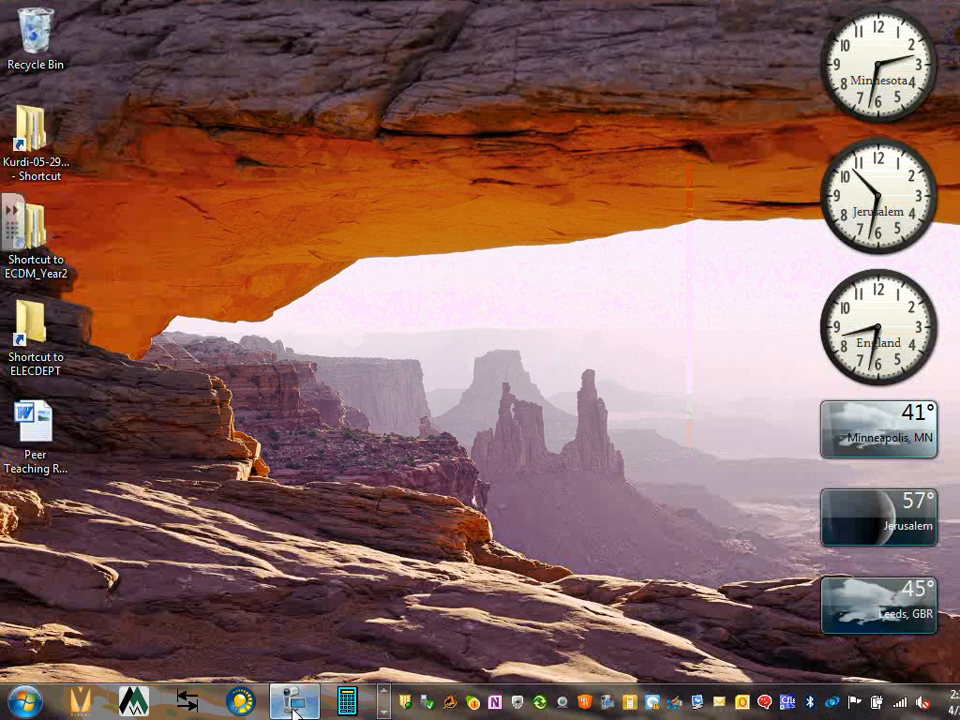